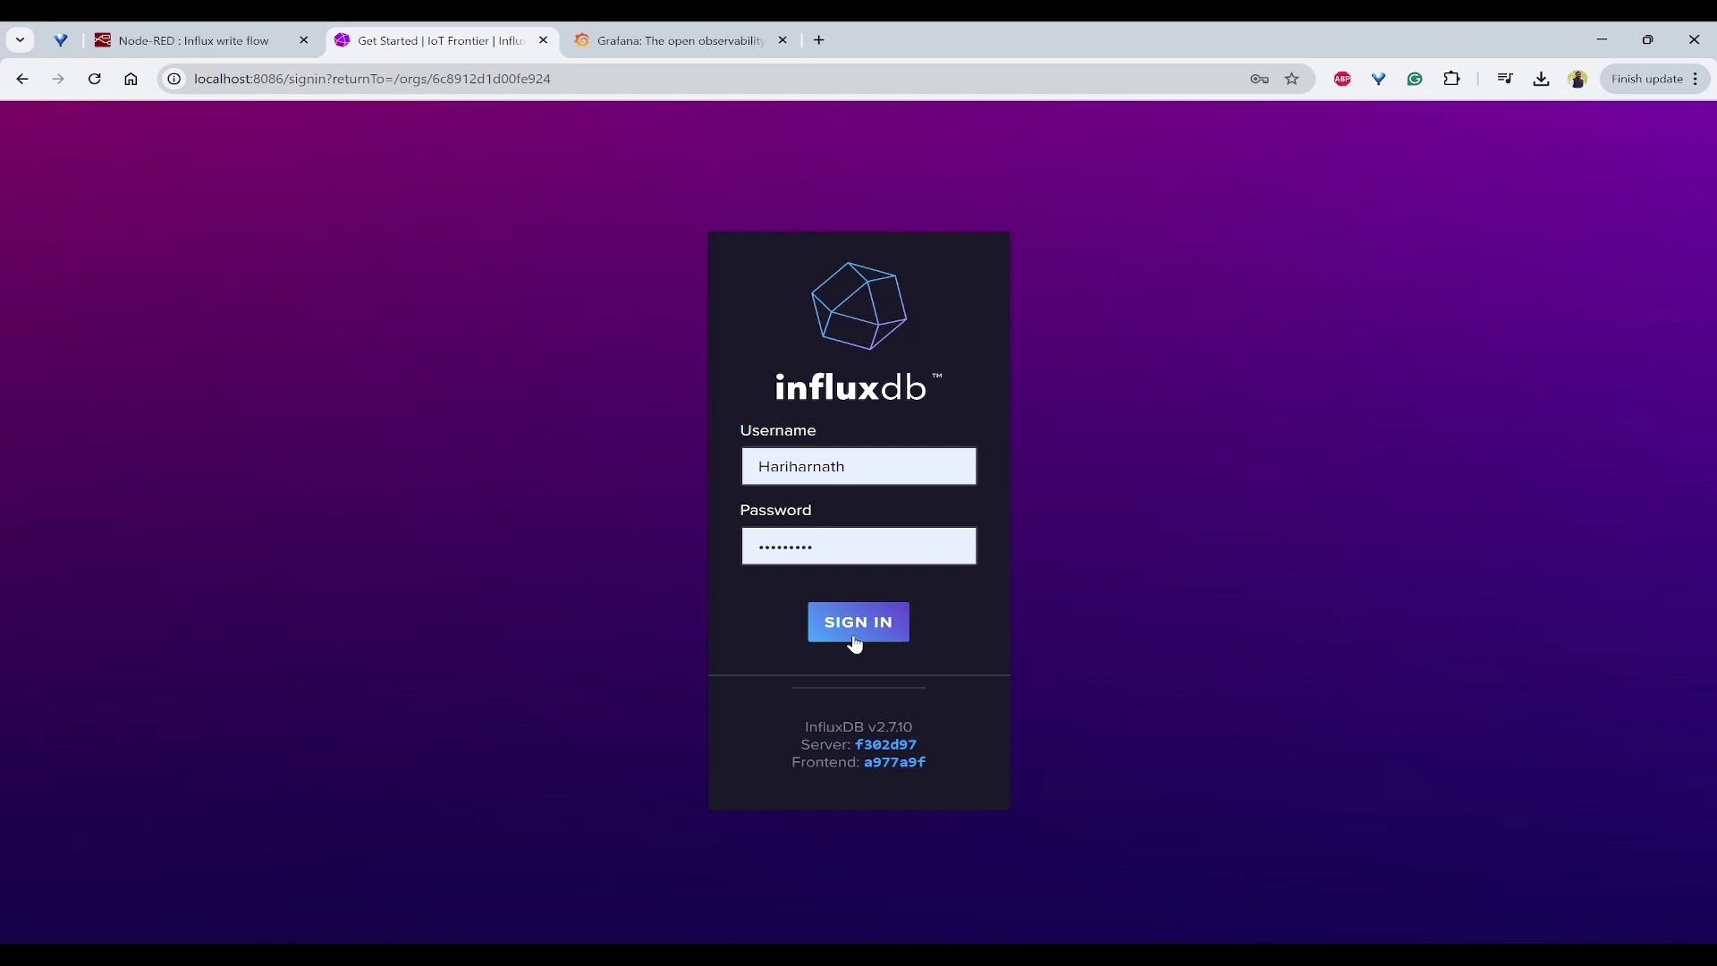
Step: Sign in to InfluxDB, dismiss the password warning, and explore the homemonitoring bucket in Data Explorer
click(856, 626)
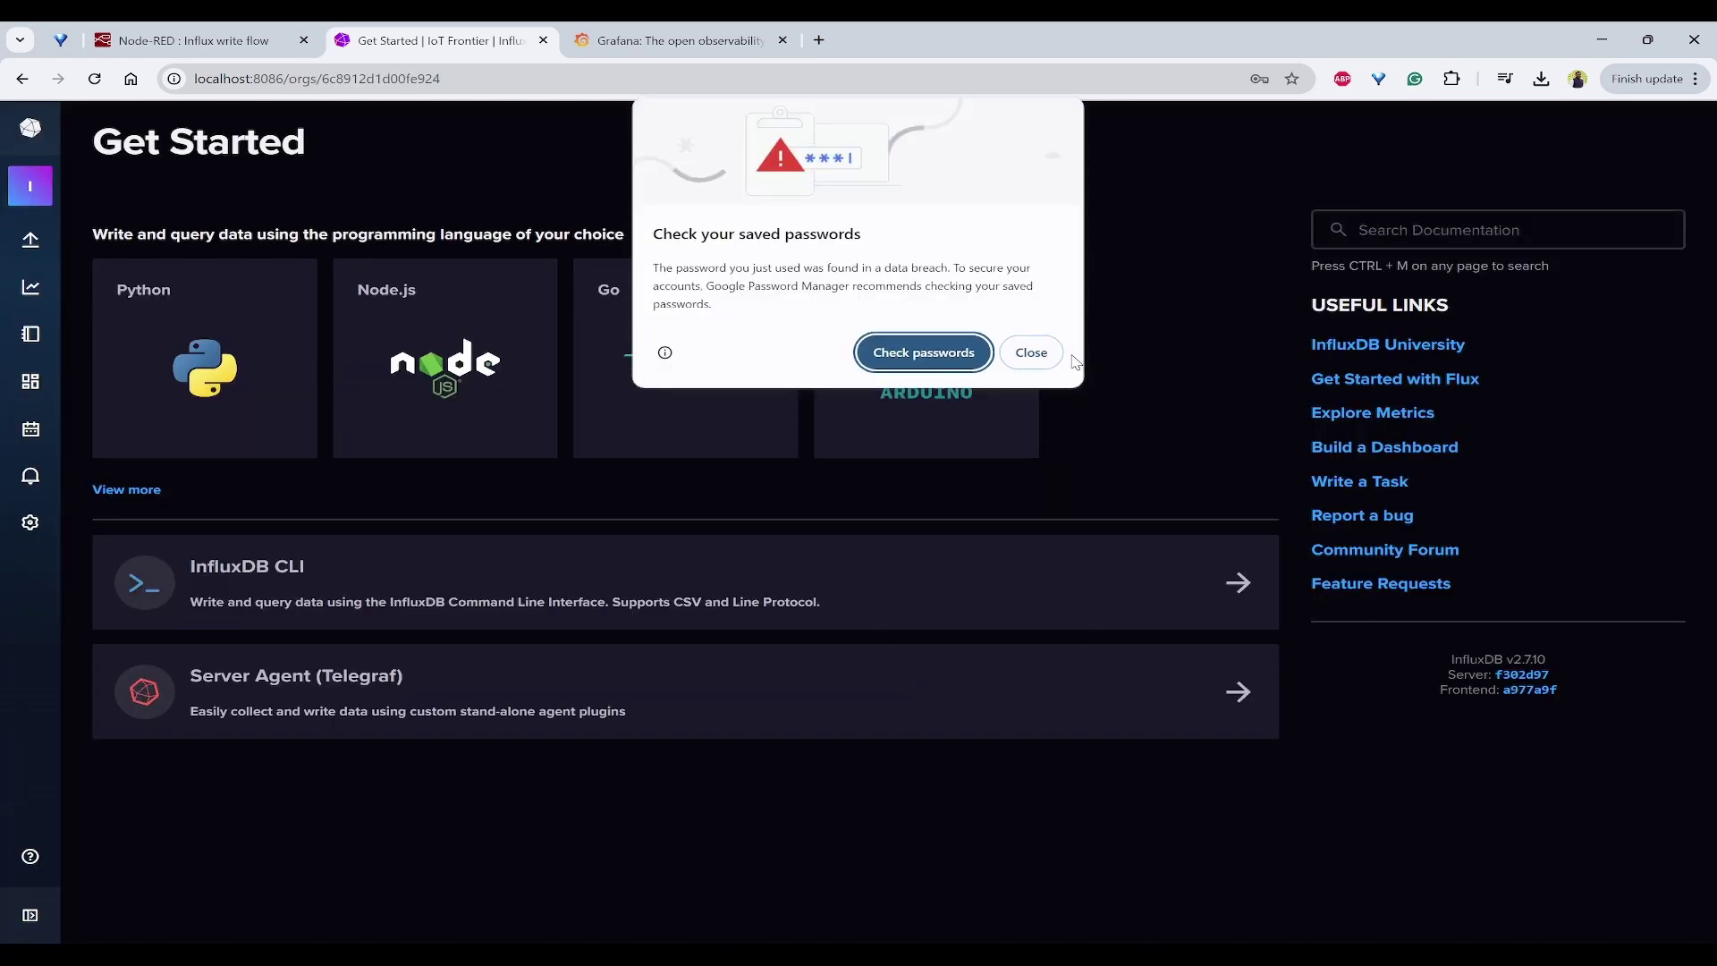
click(1028, 352)
mouse_move(31, 239)
click(127, 283)
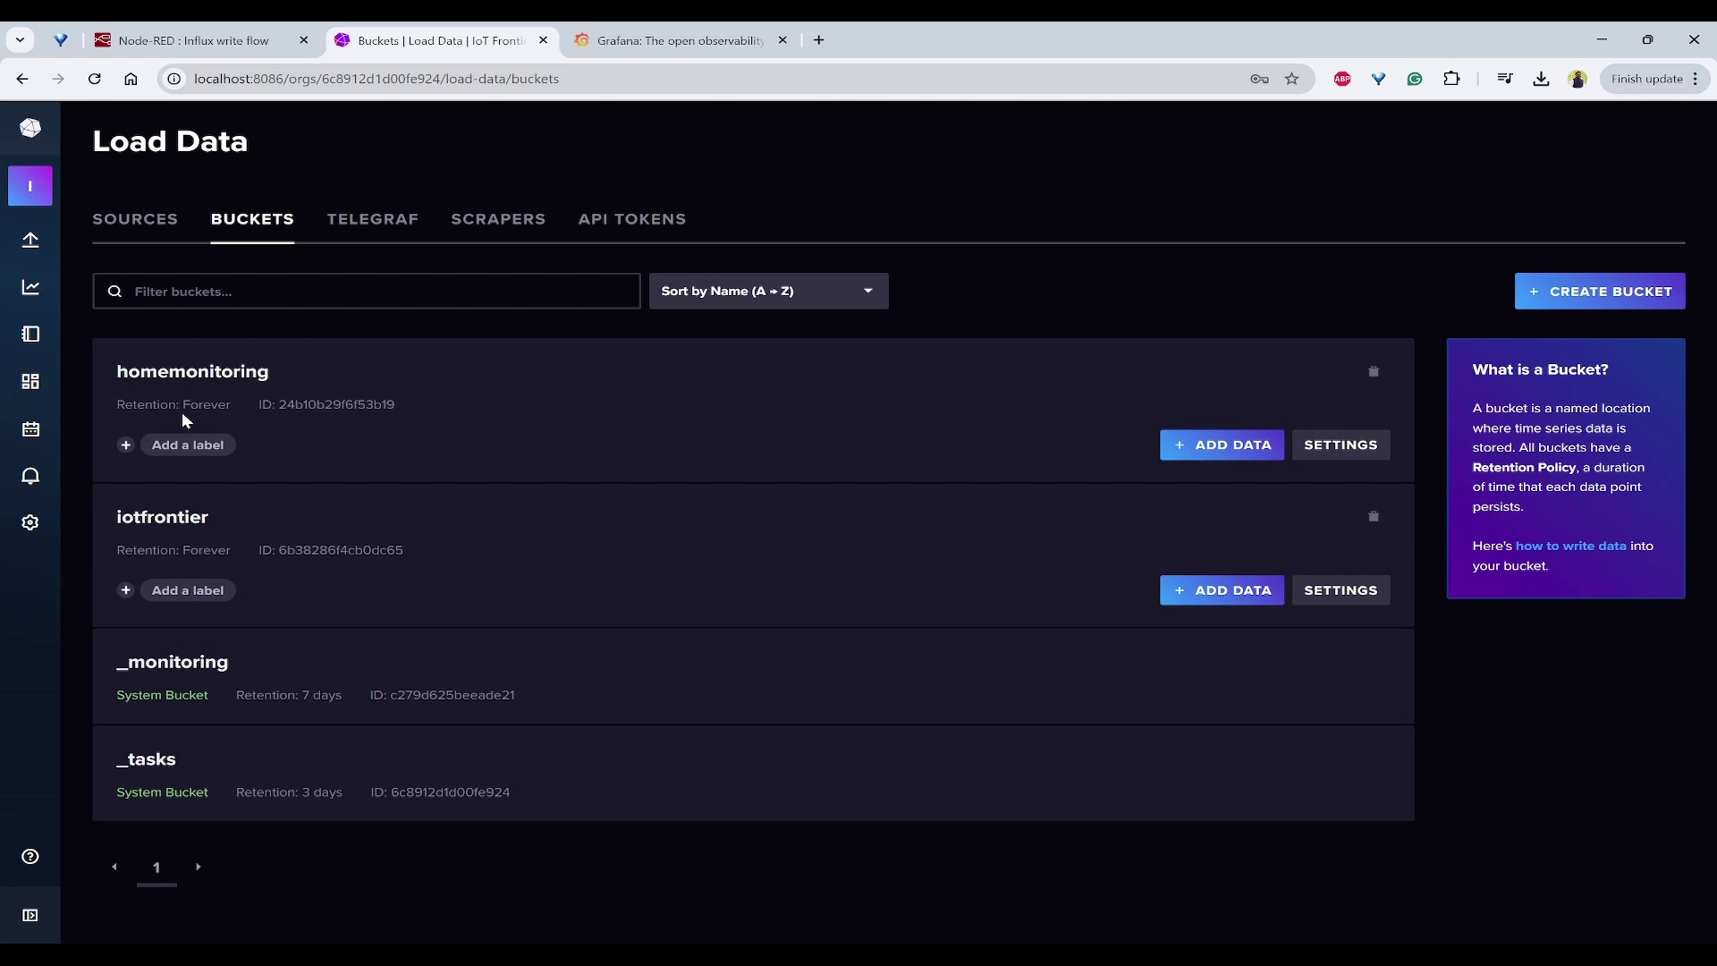
click(208, 372)
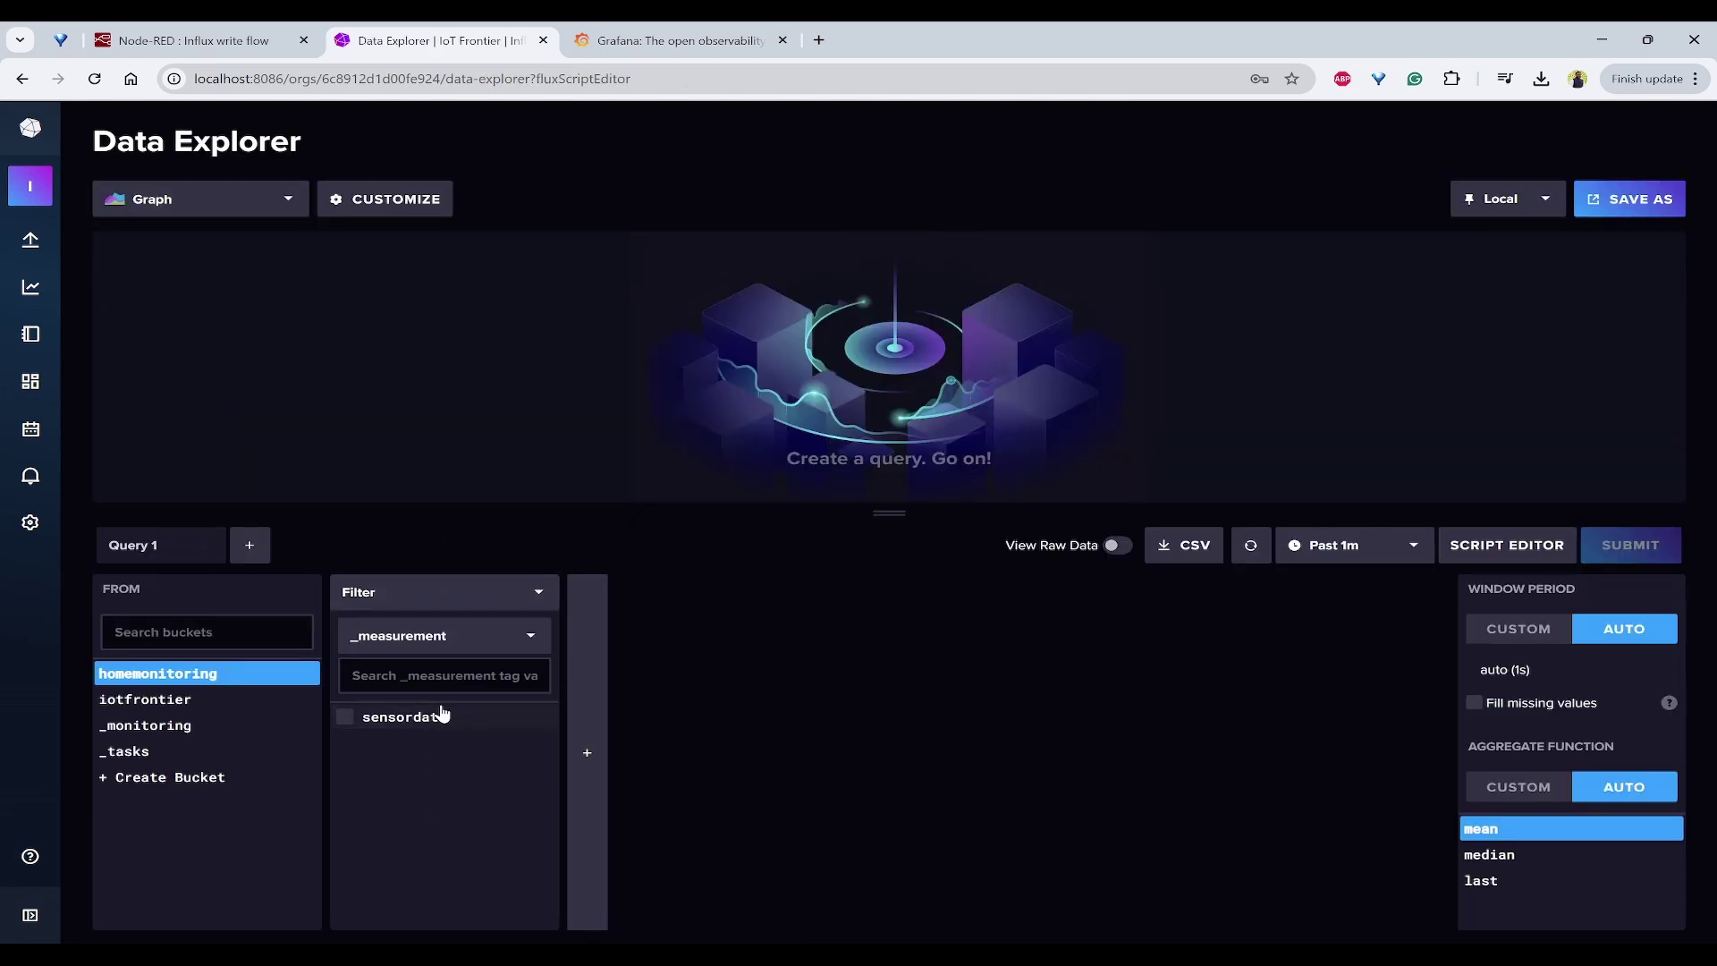
Step: Query the sensordata measurement's humidity field and display the results as a Table
click(472, 724)
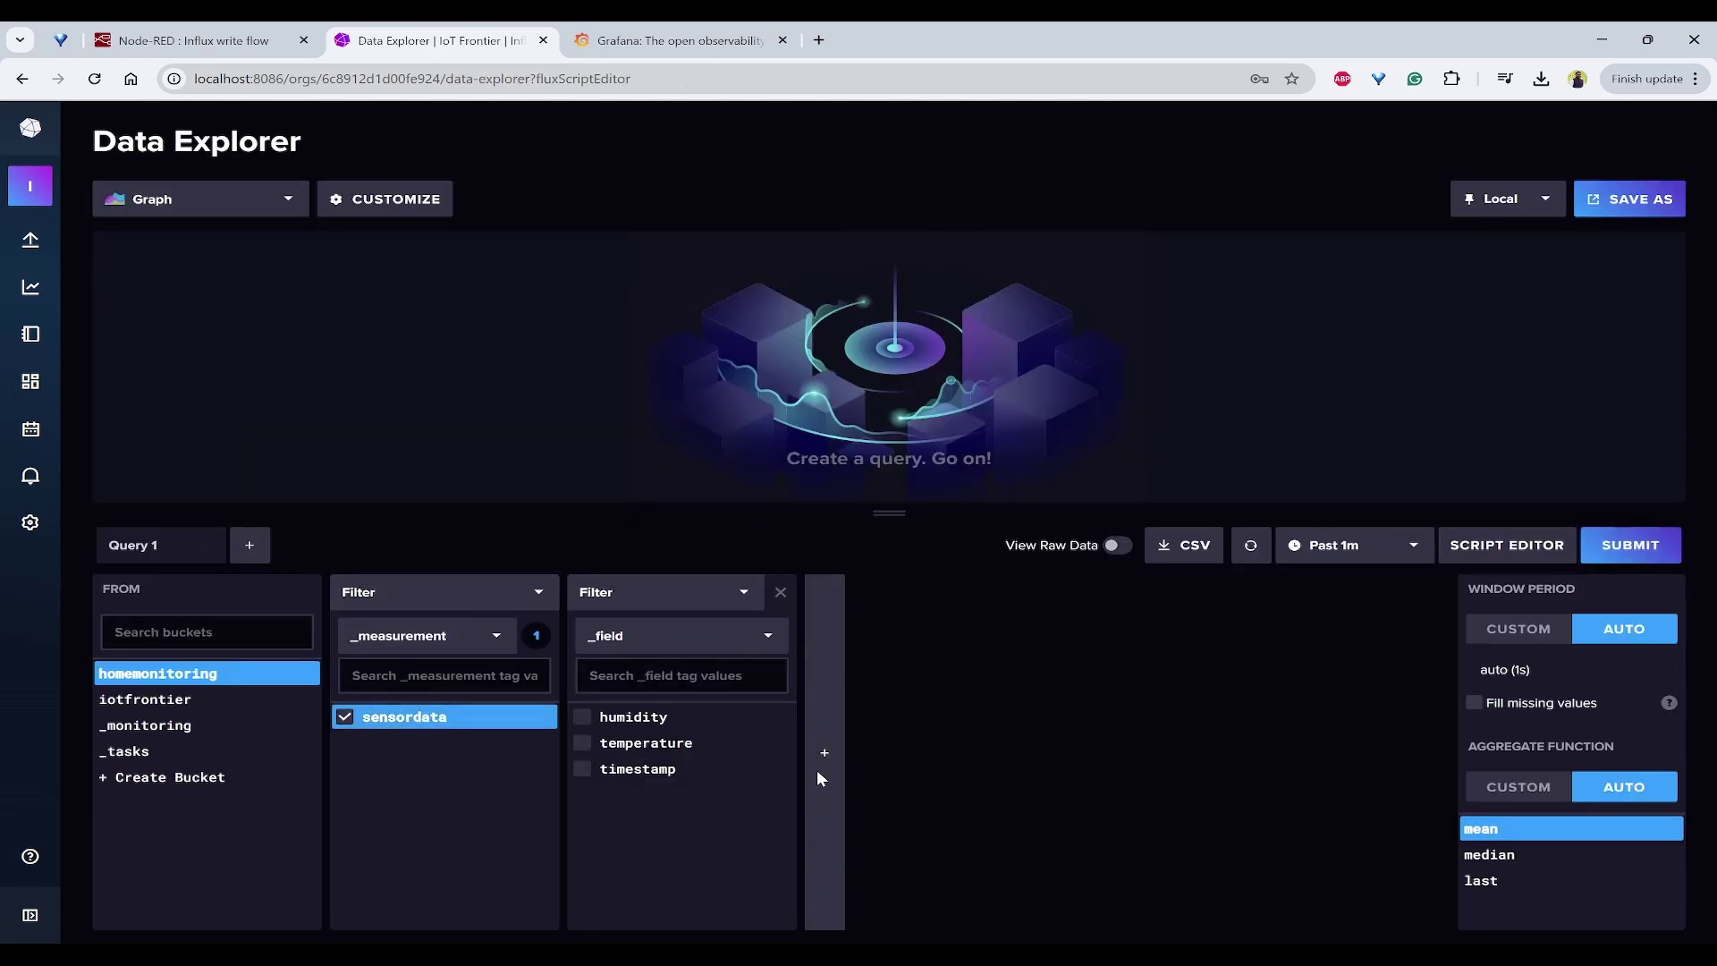
click(617, 718)
click(1636, 546)
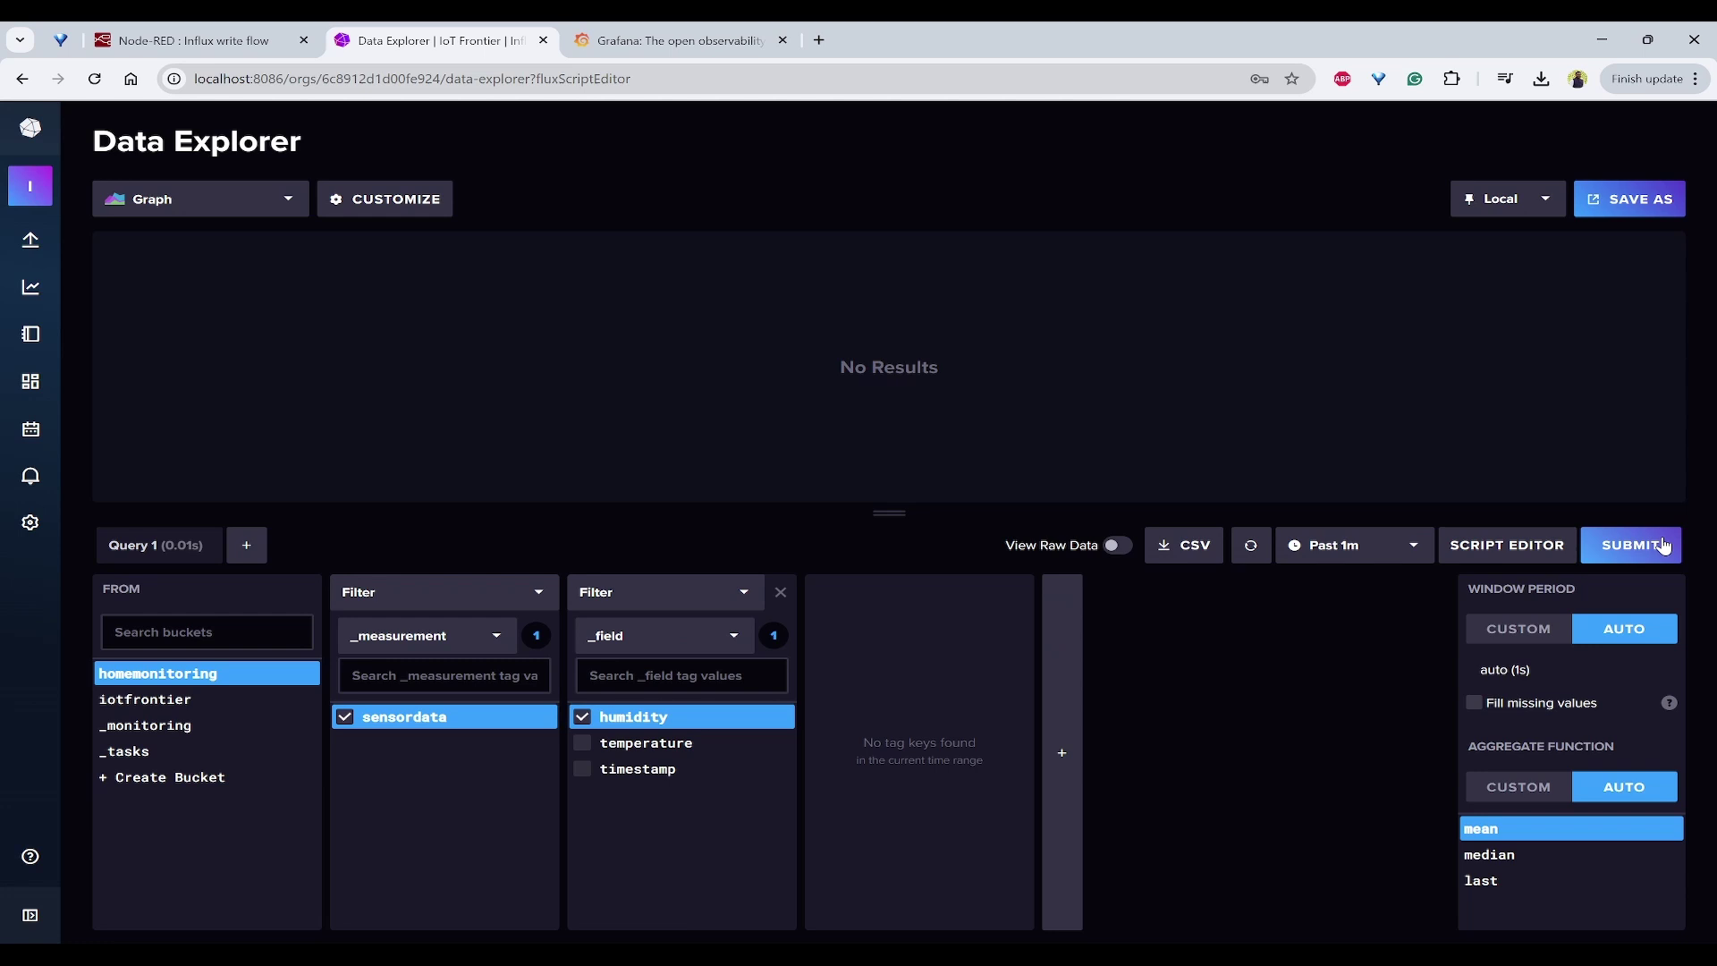
click(194, 201)
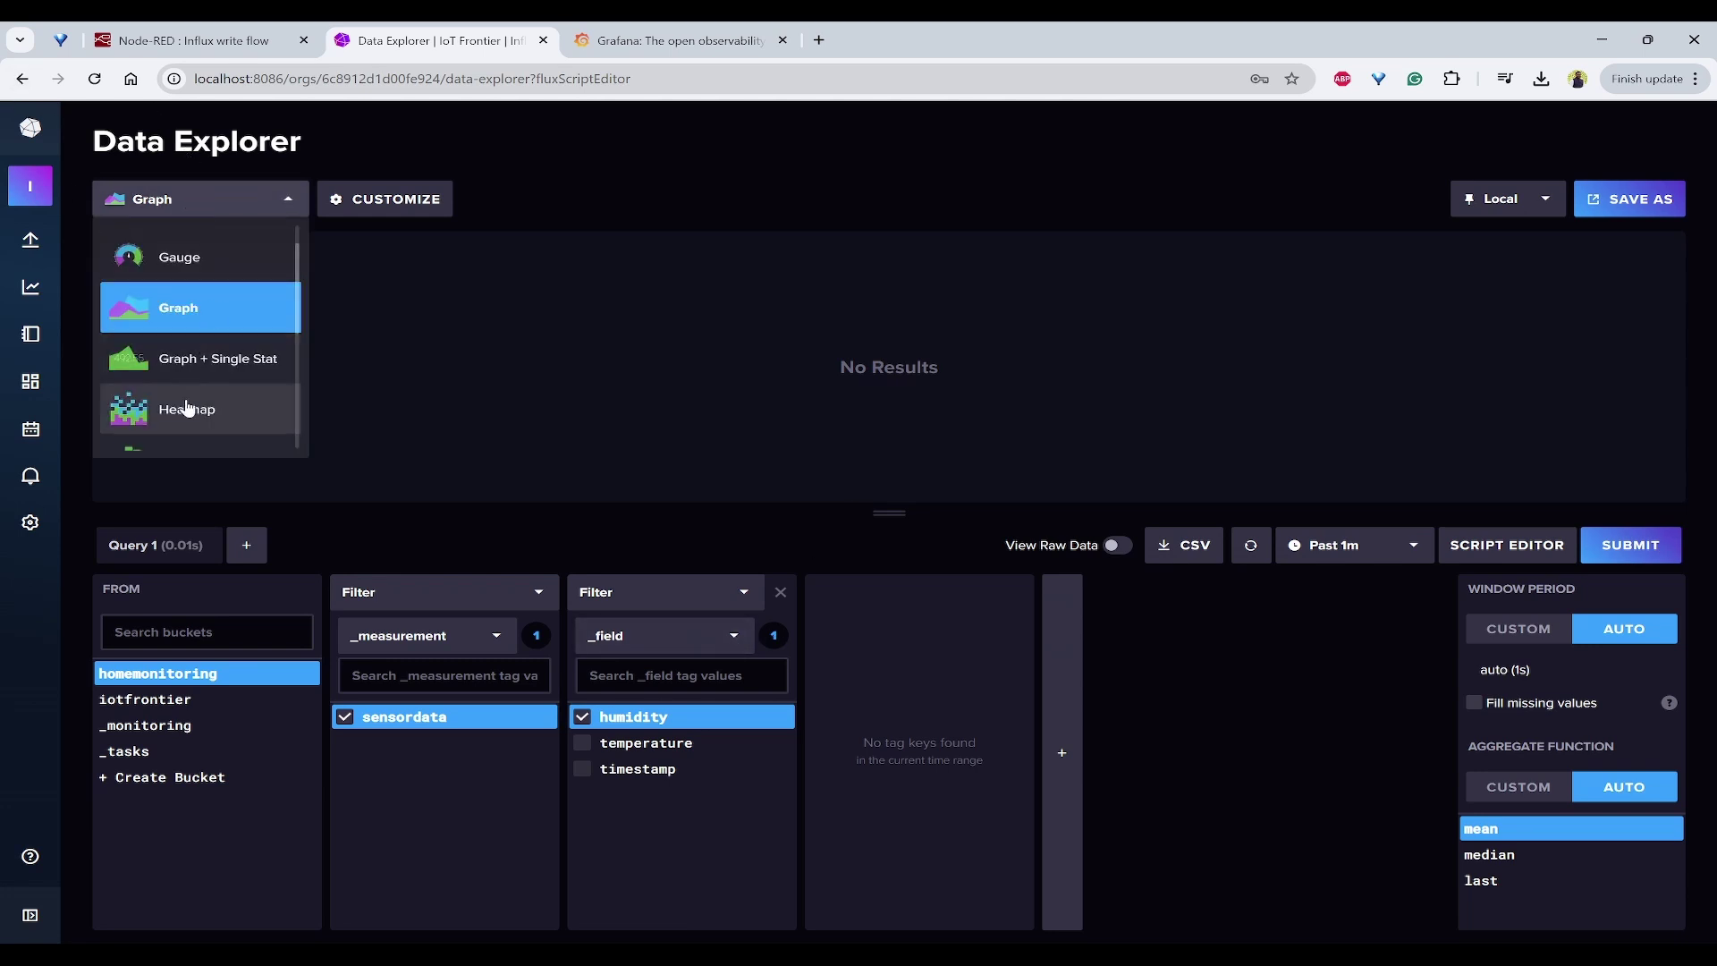
scroll(215, 357, down, 5)
scroll(211, 380, up, 2)
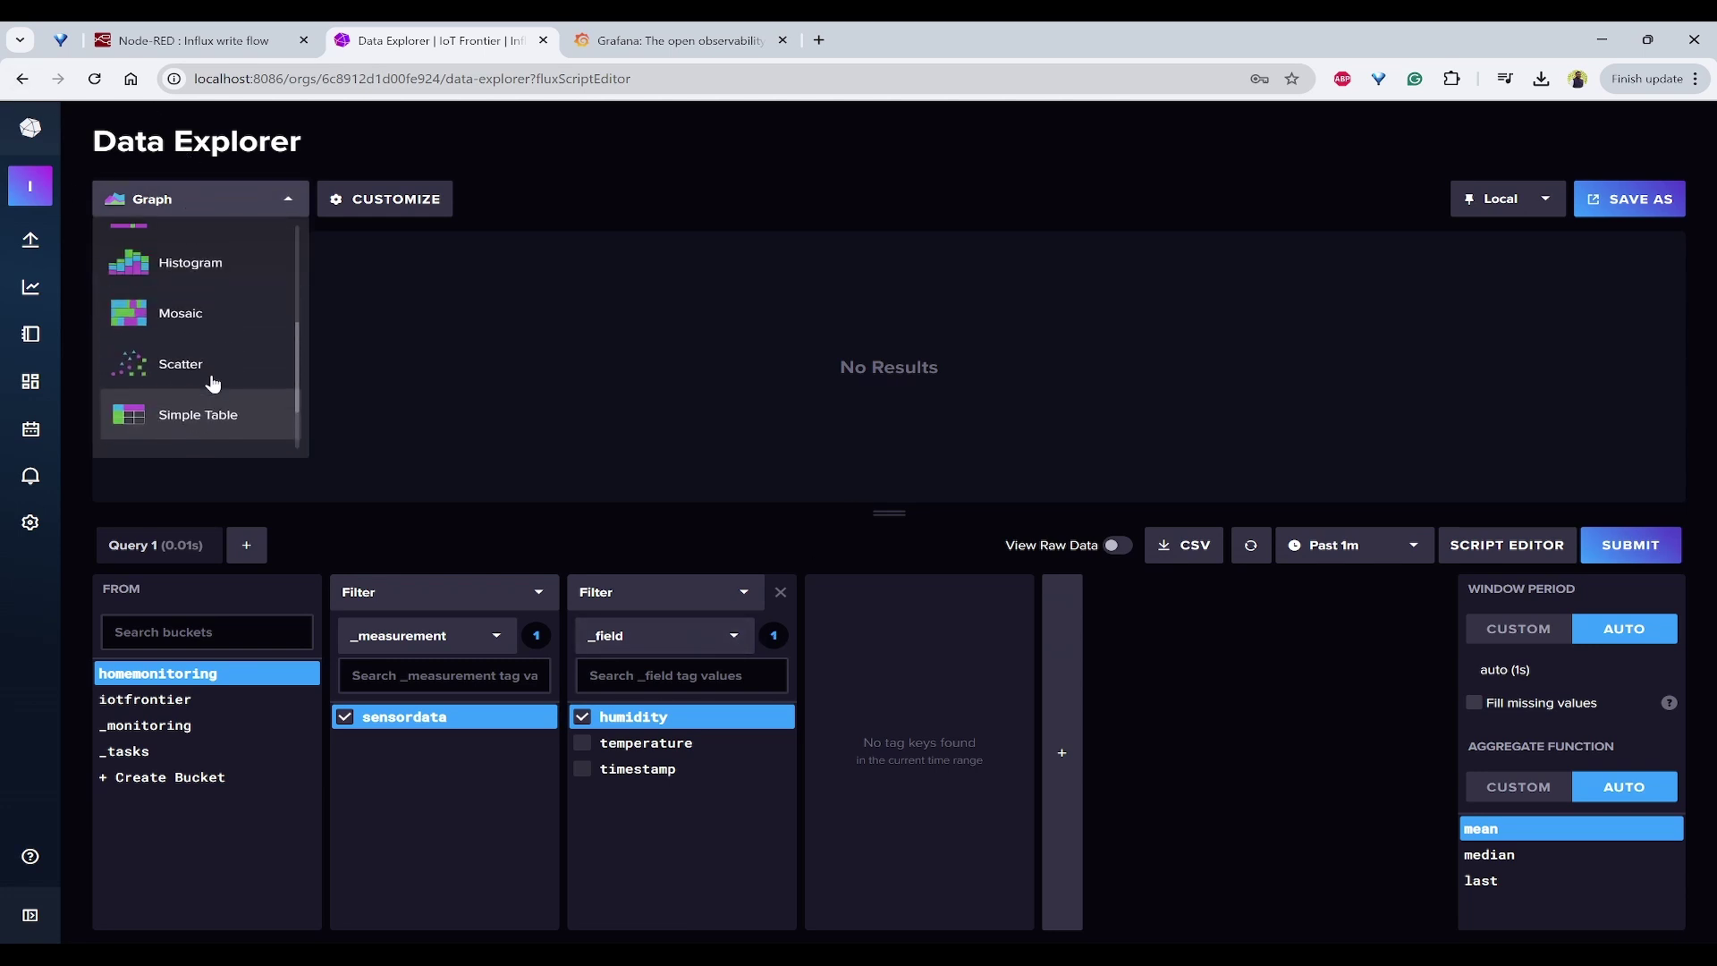
scroll(211, 393, down, 2)
click(211, 421)
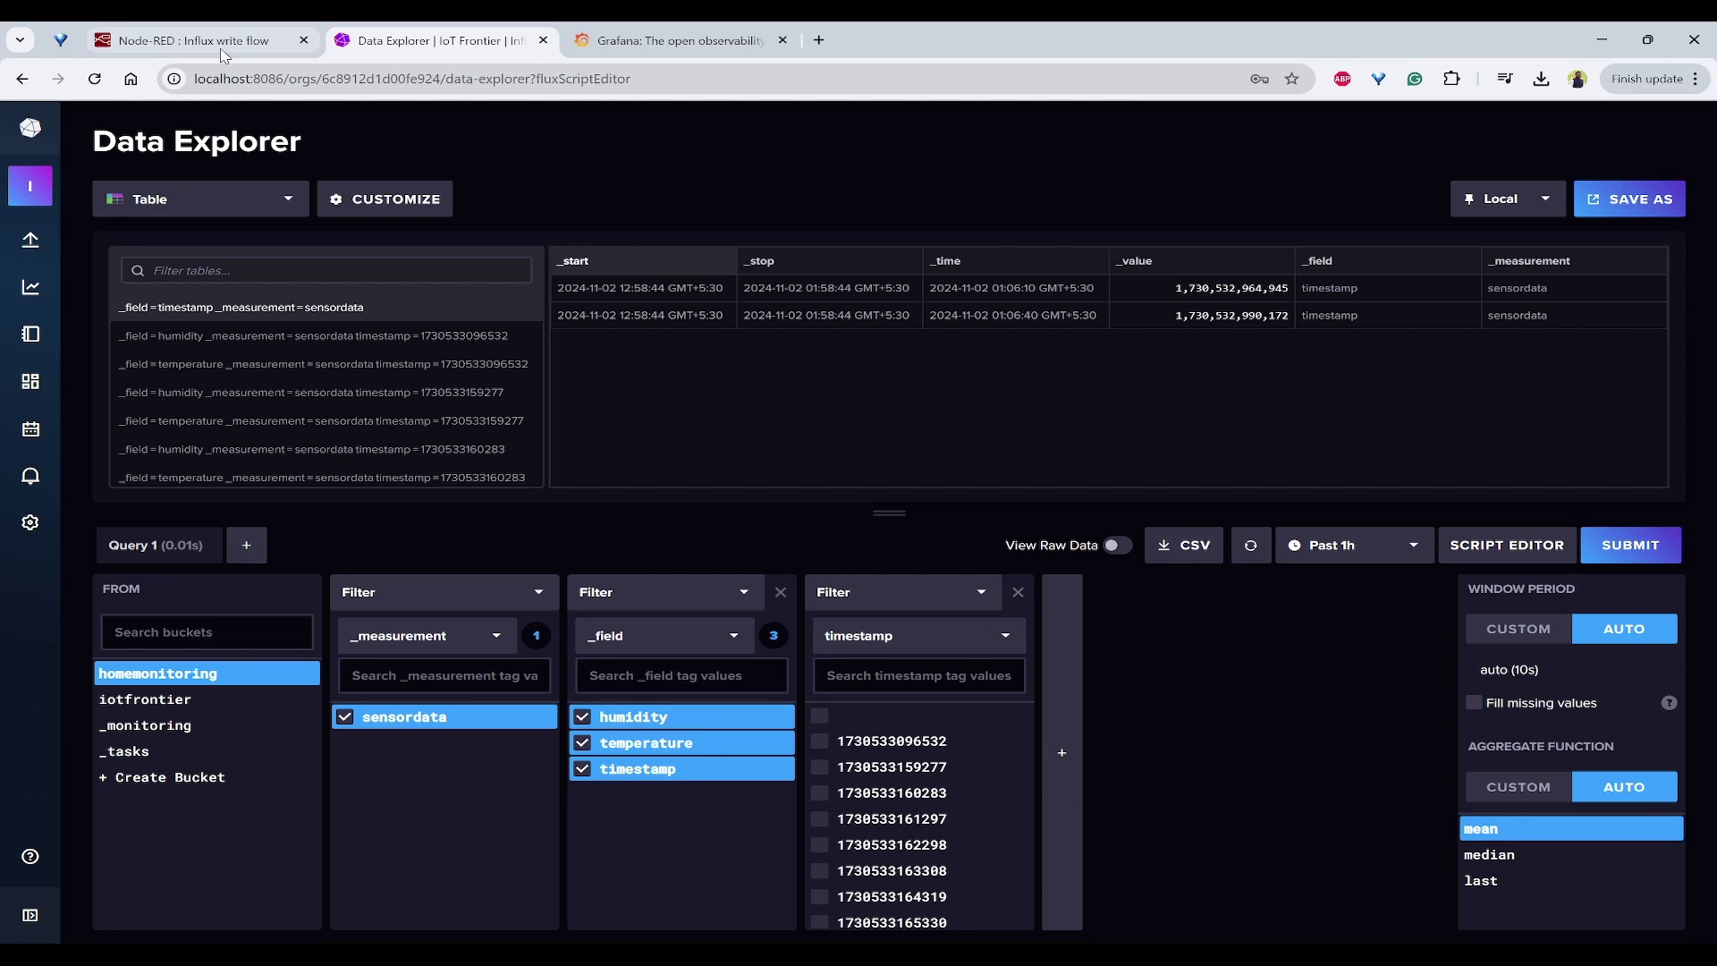
Step: Switch to the Node-RED Influx write flow and look over its nodes
click(192, 43)
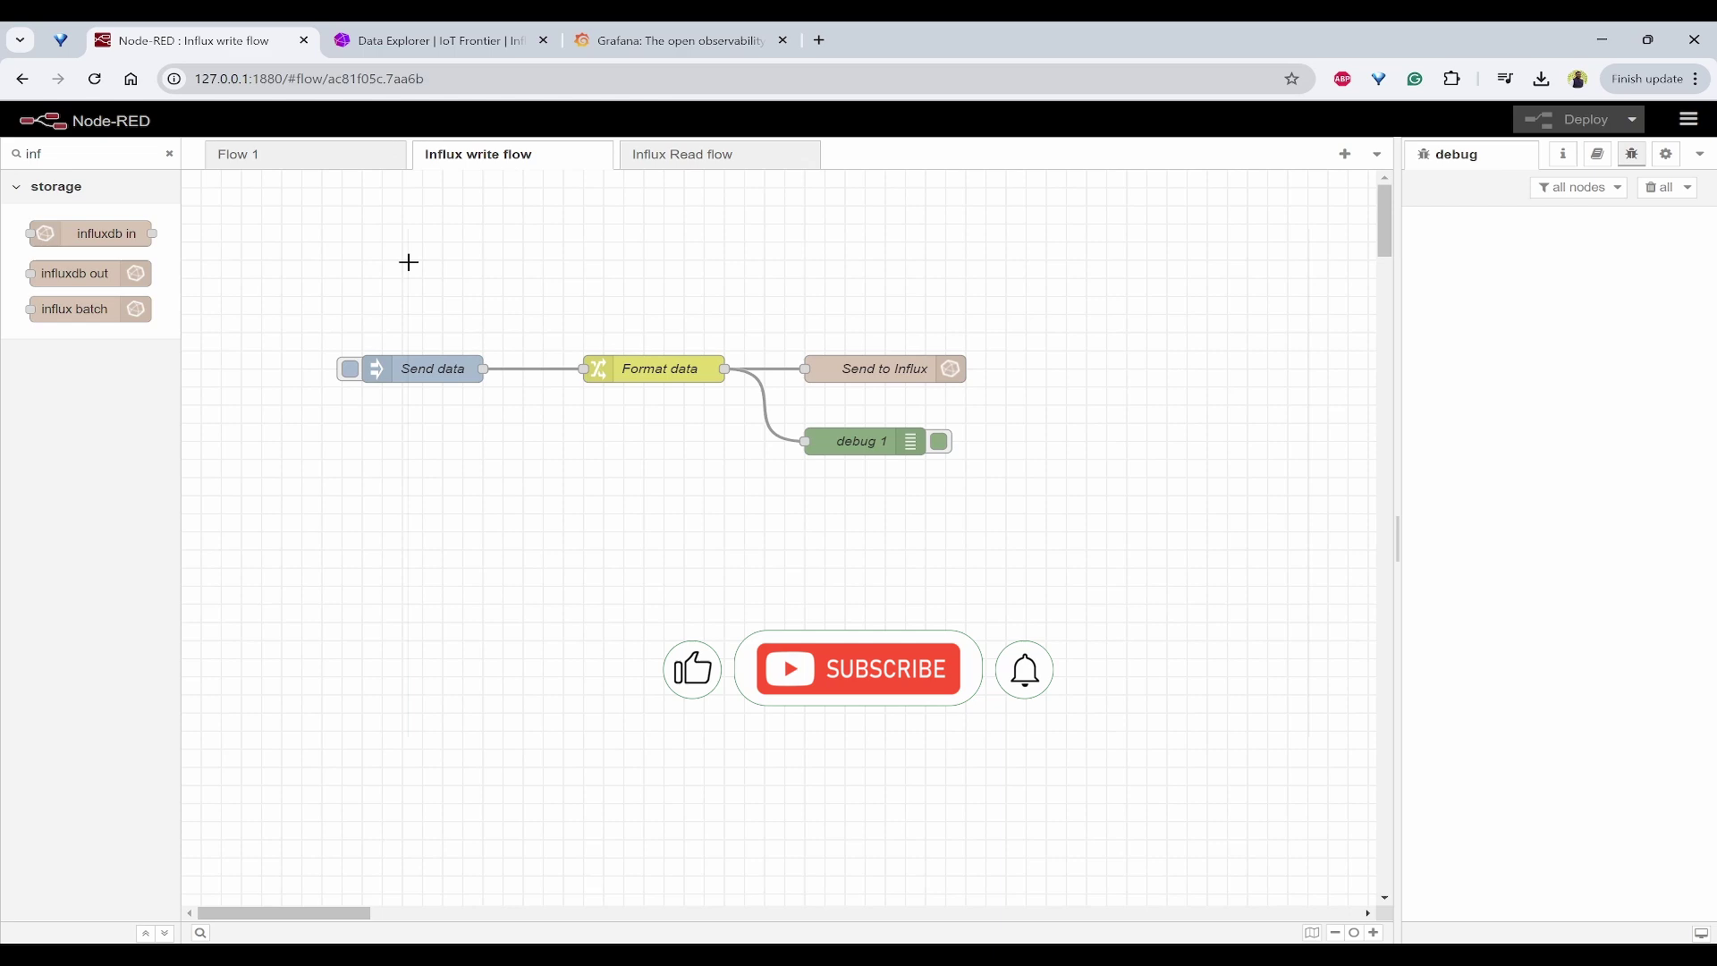
drag(309, 276, 1211, 608)
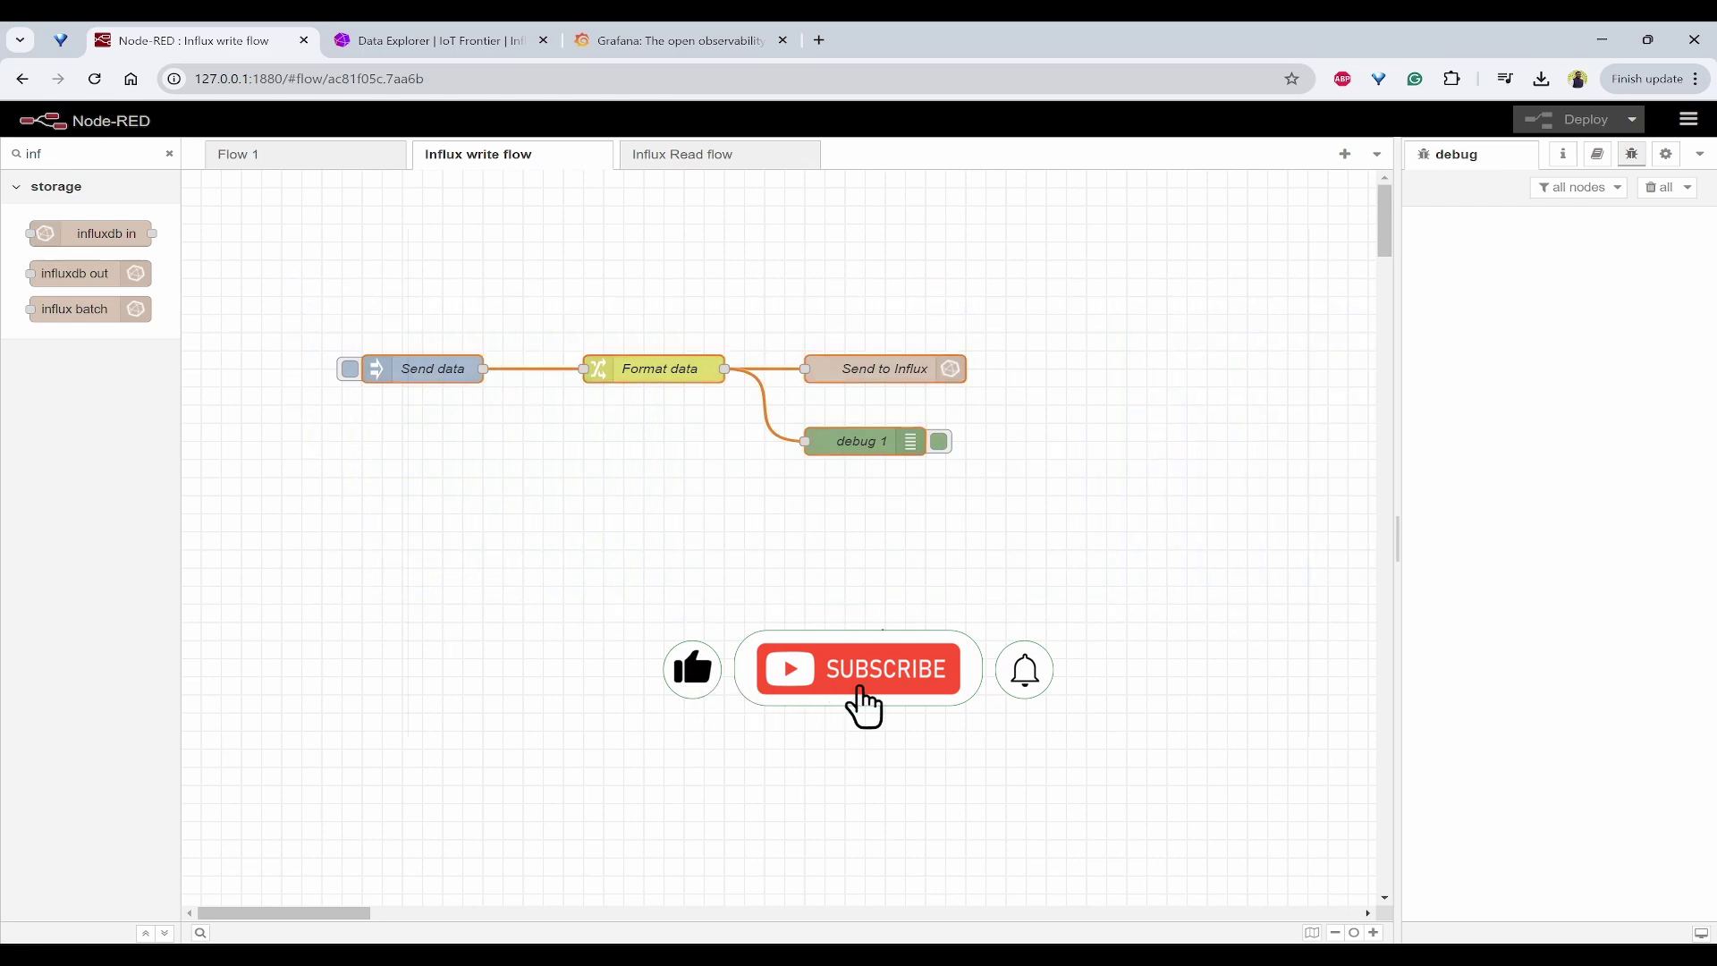
click(845, 458)
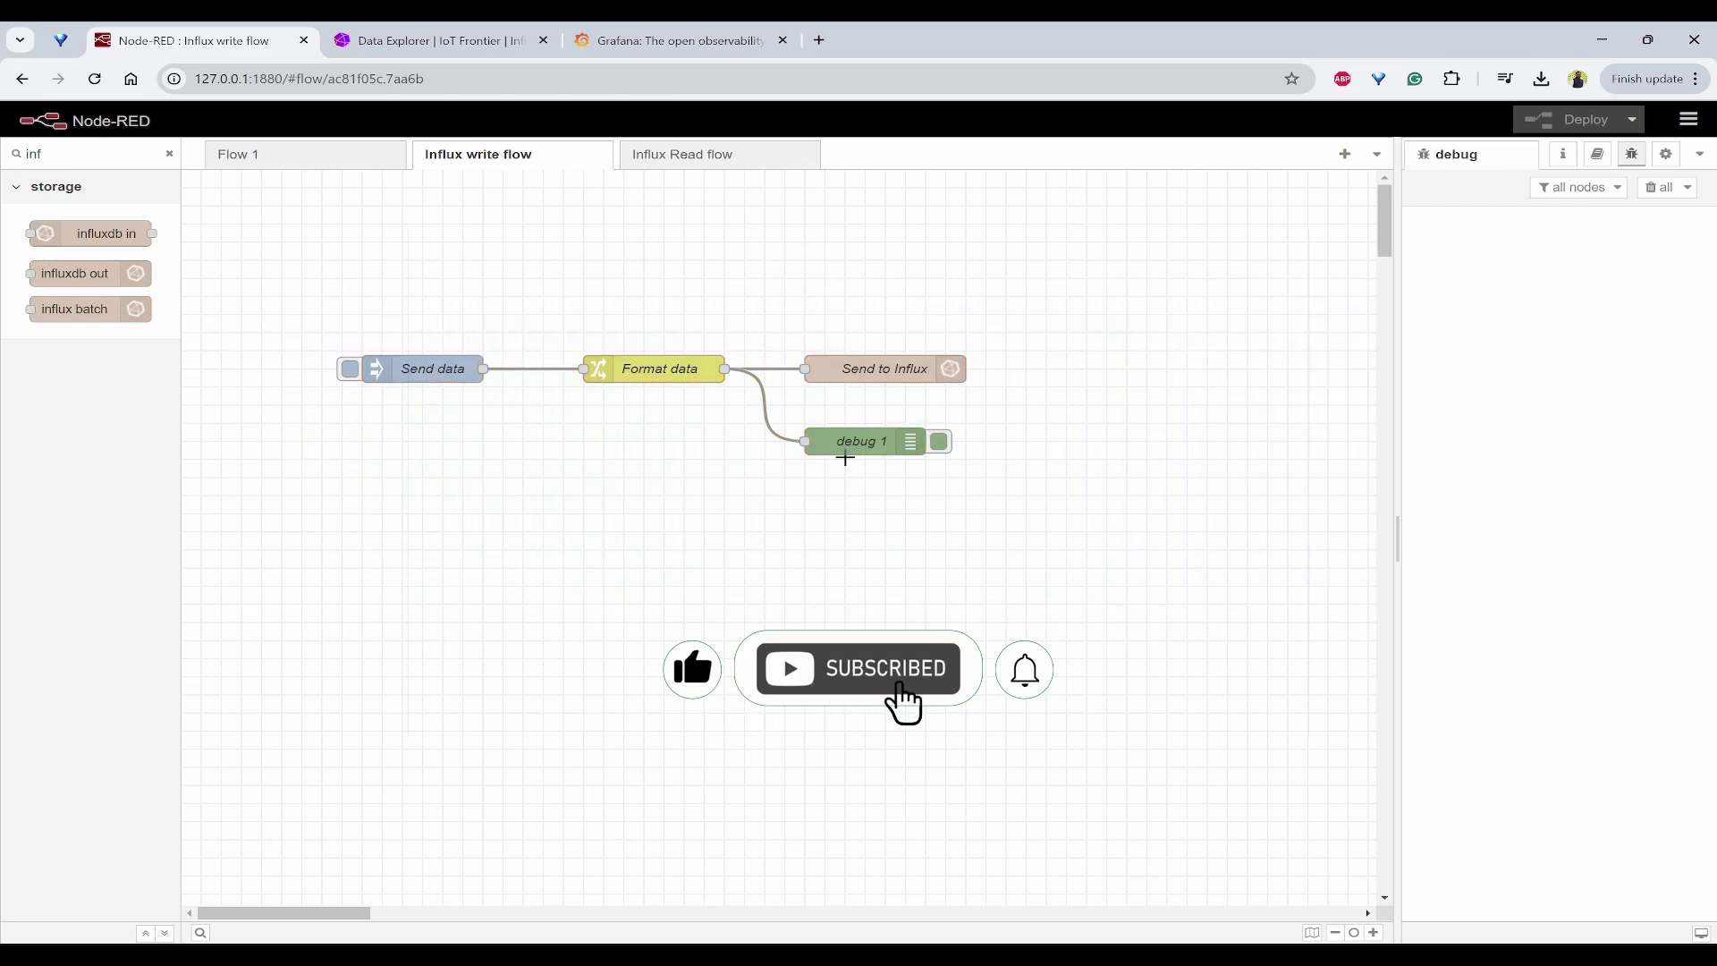
Step: Review the Format data node's temperature, humidity, timestamp and $append(fields,tags) rules without changing them
double_click(680, 369)
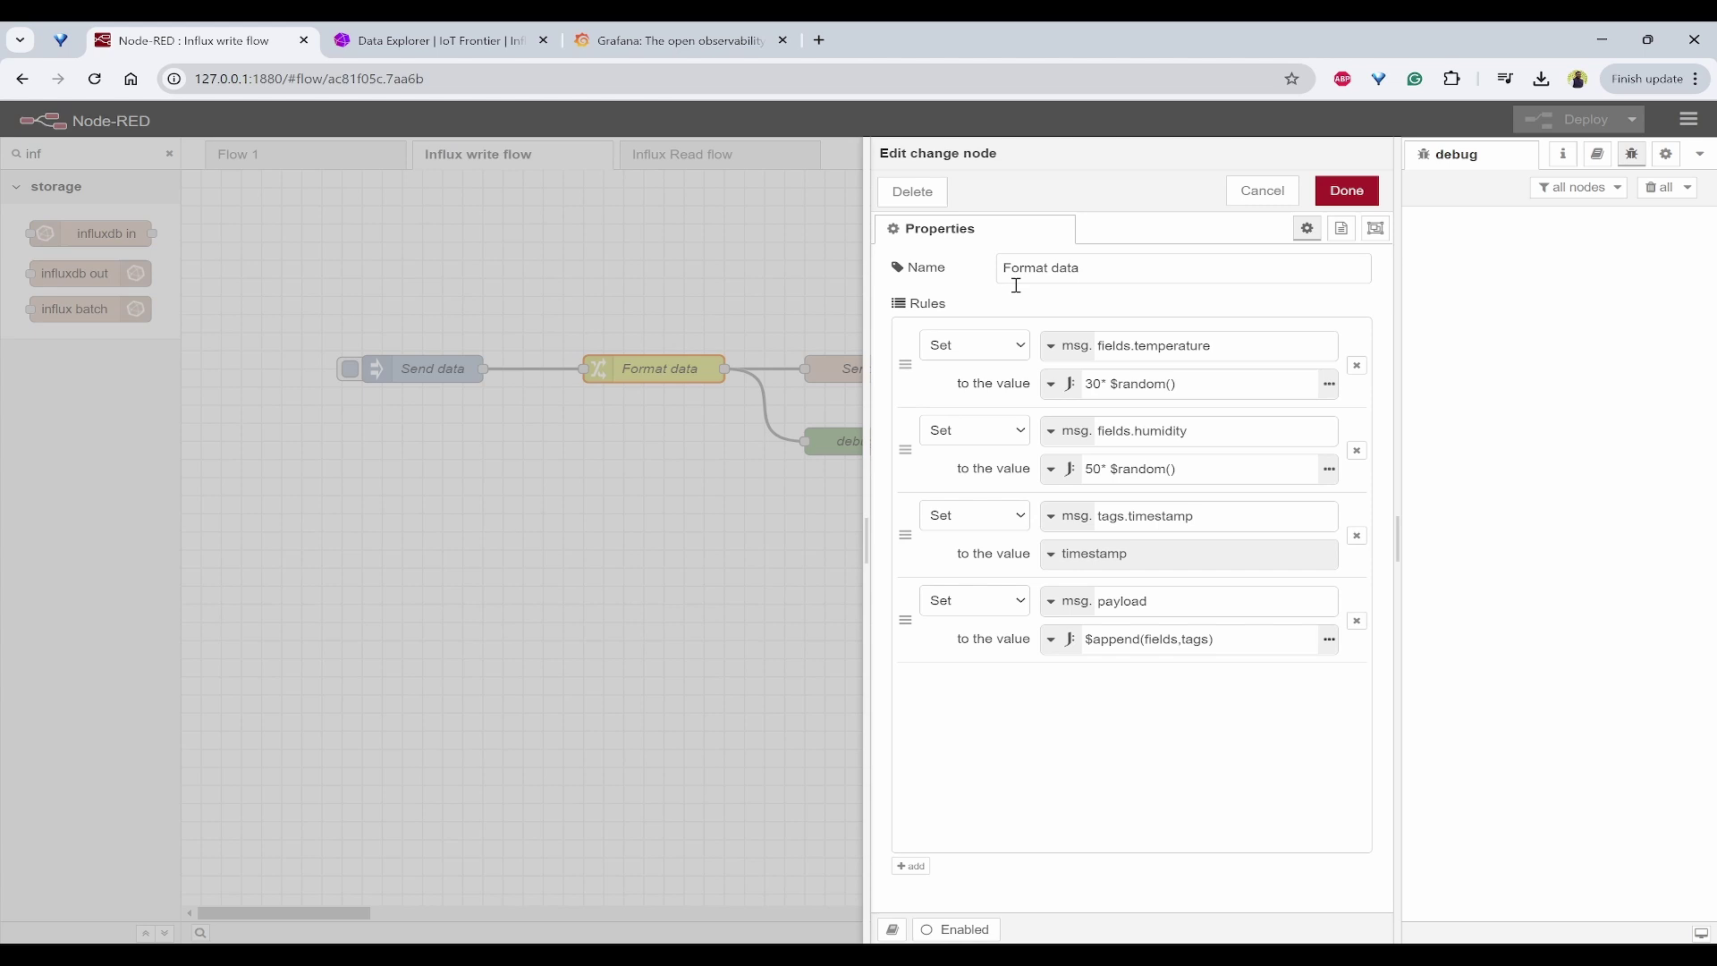
double_click(1169, 346)
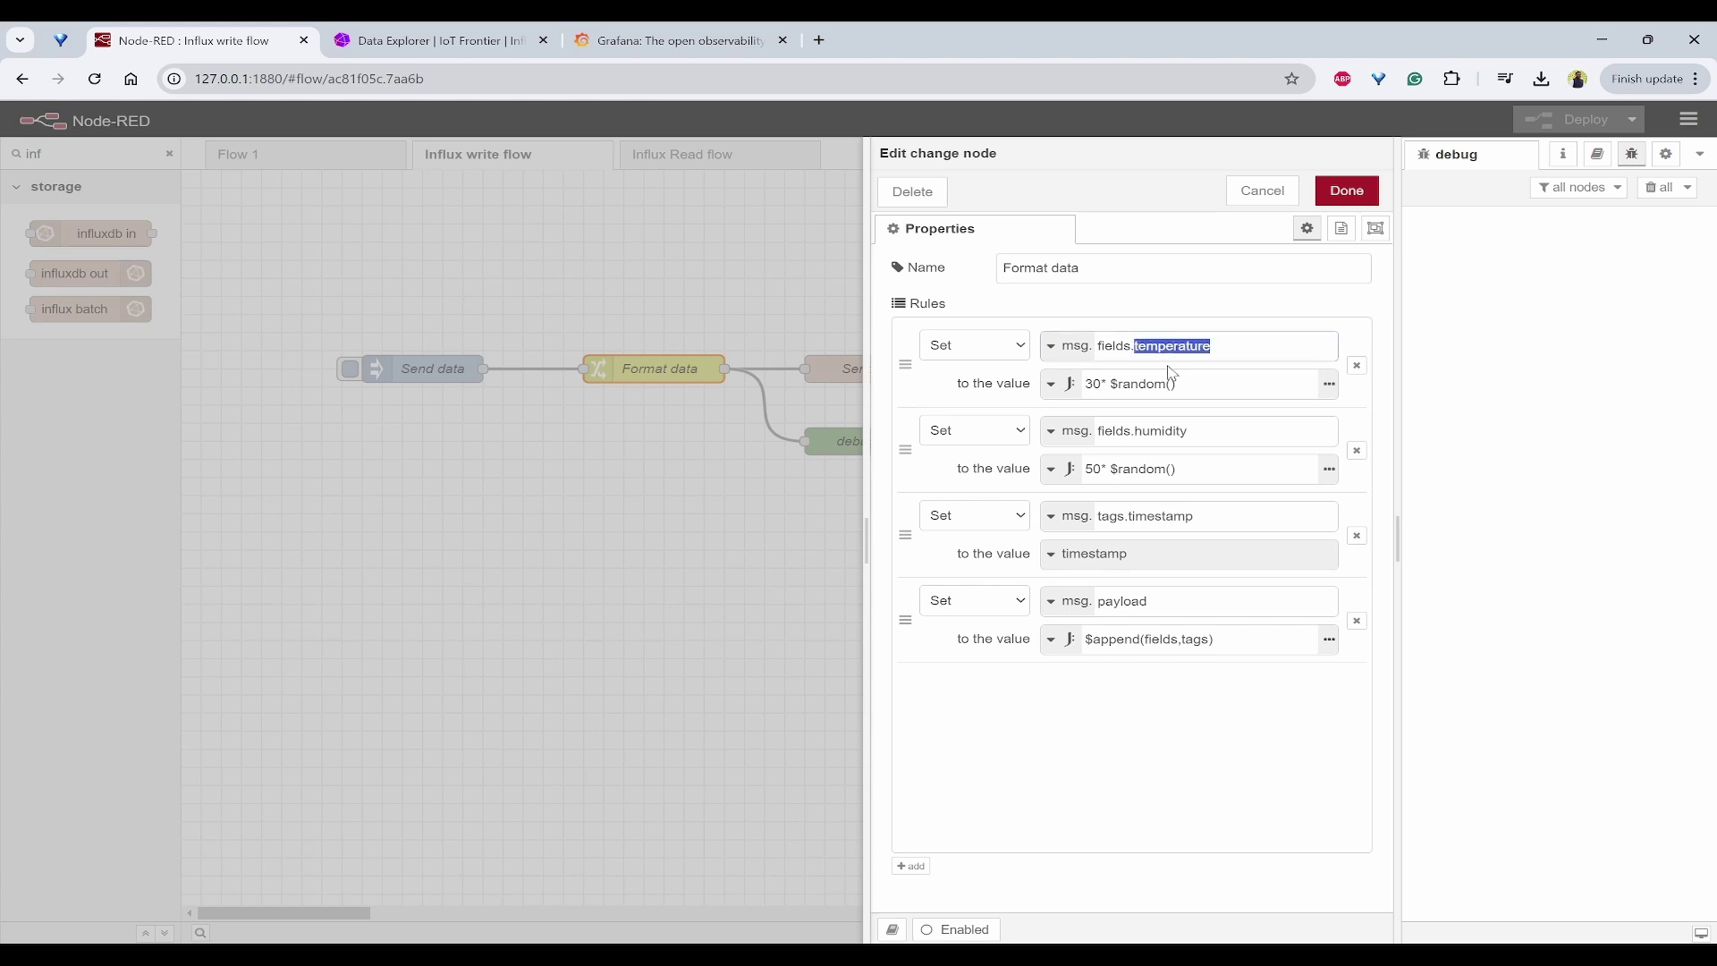
double_click(1168, 432)
click(1163, 516)
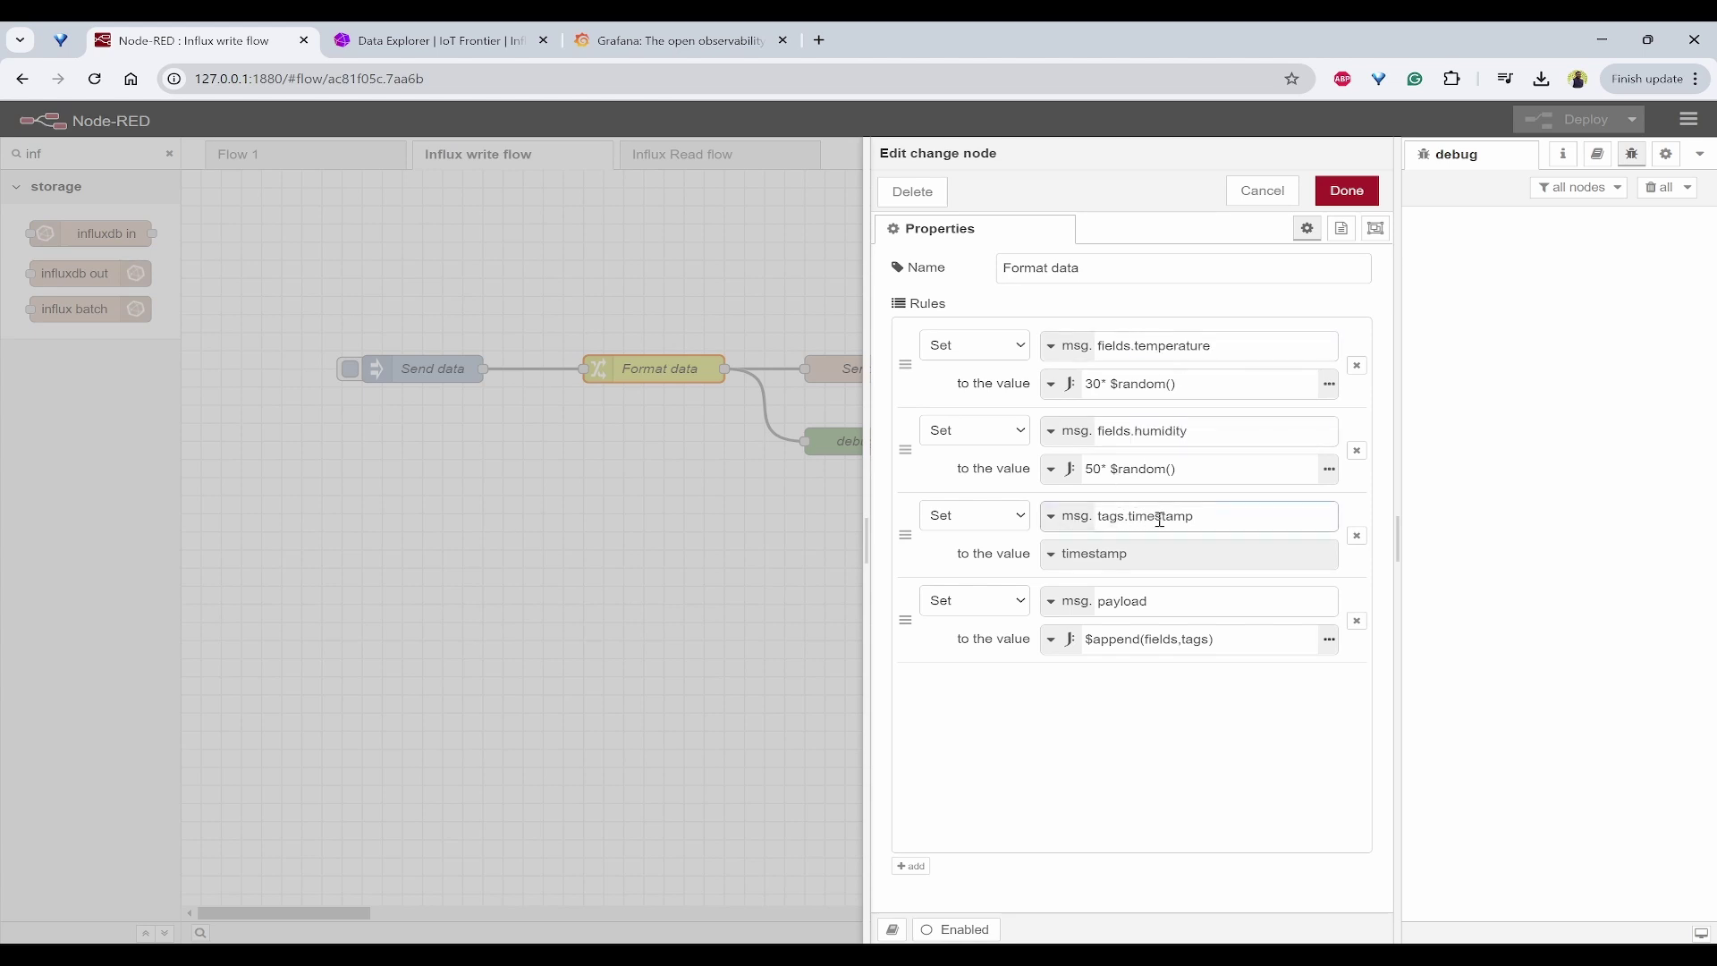
double_click(1174, 516)
click(1134, 601)
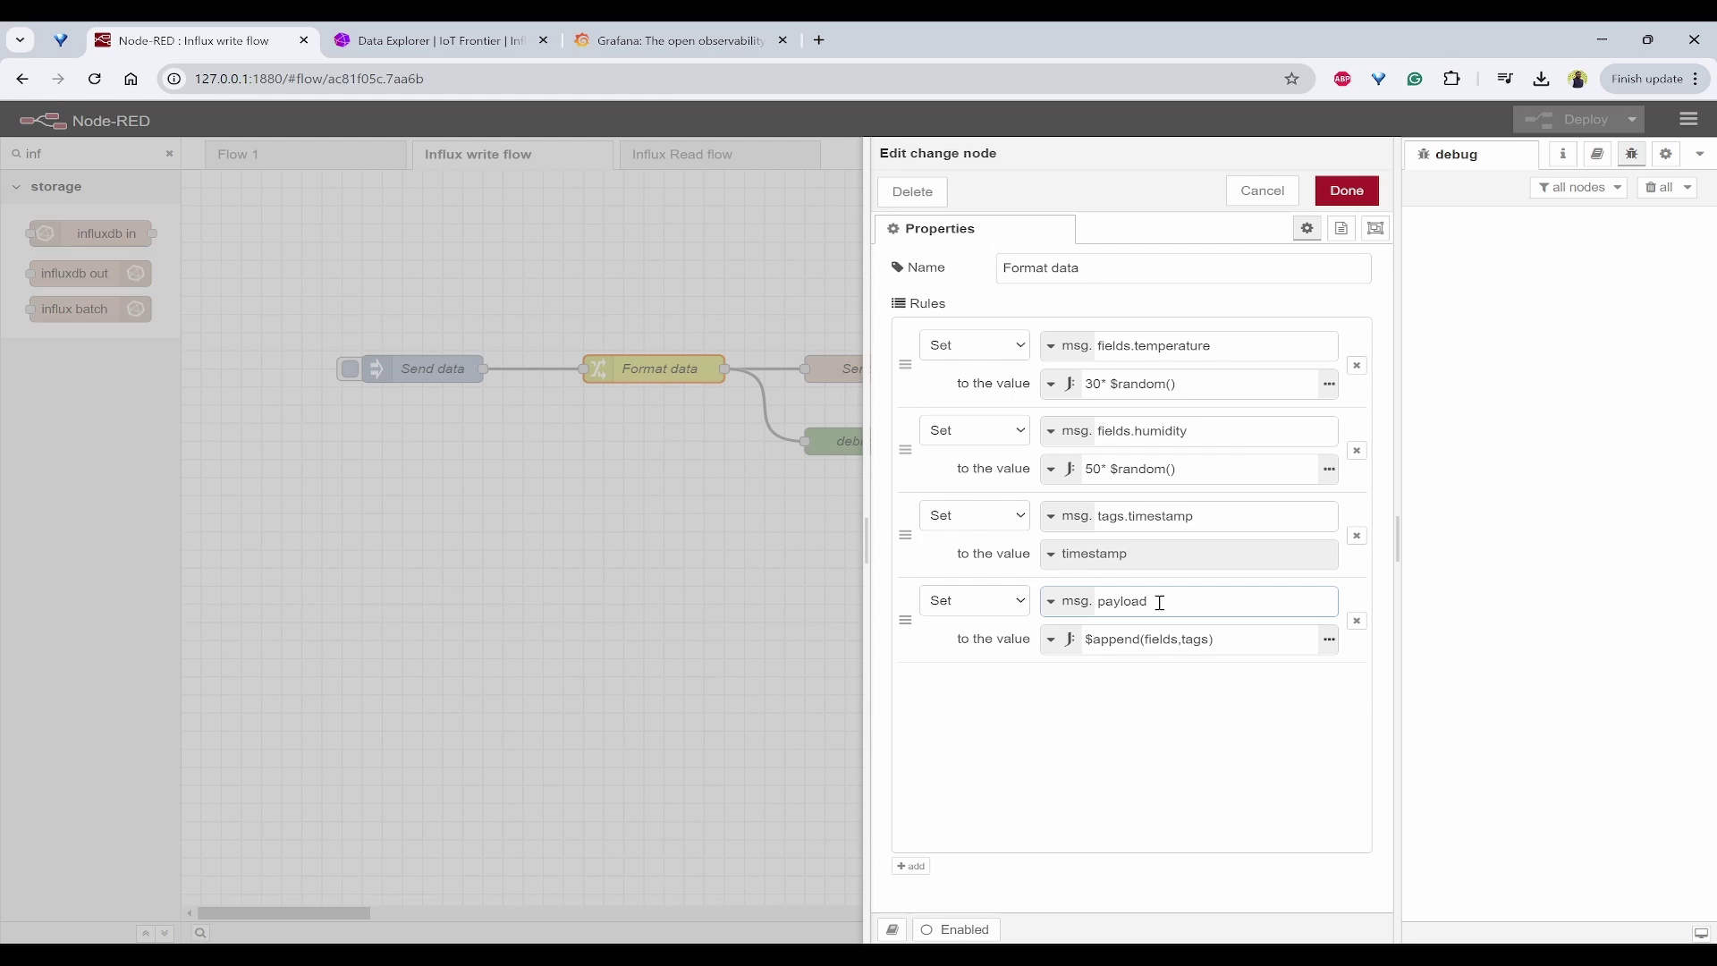
click(1226, 640)
key(ctrl+a)
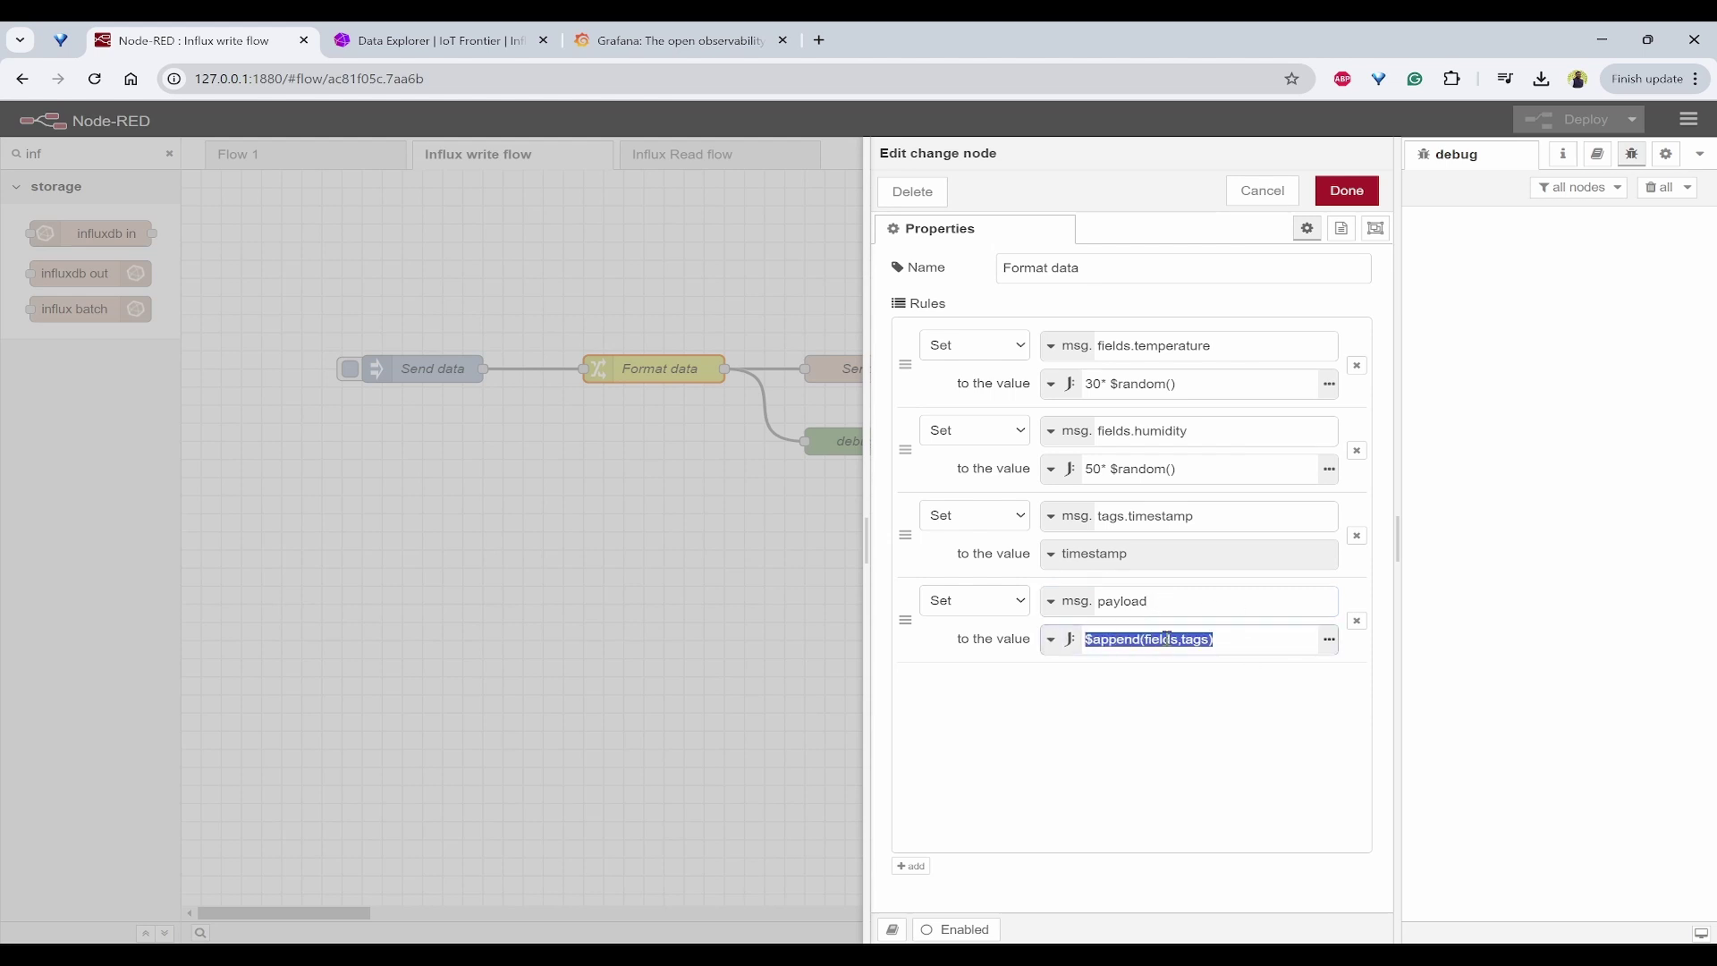
key(Escape)
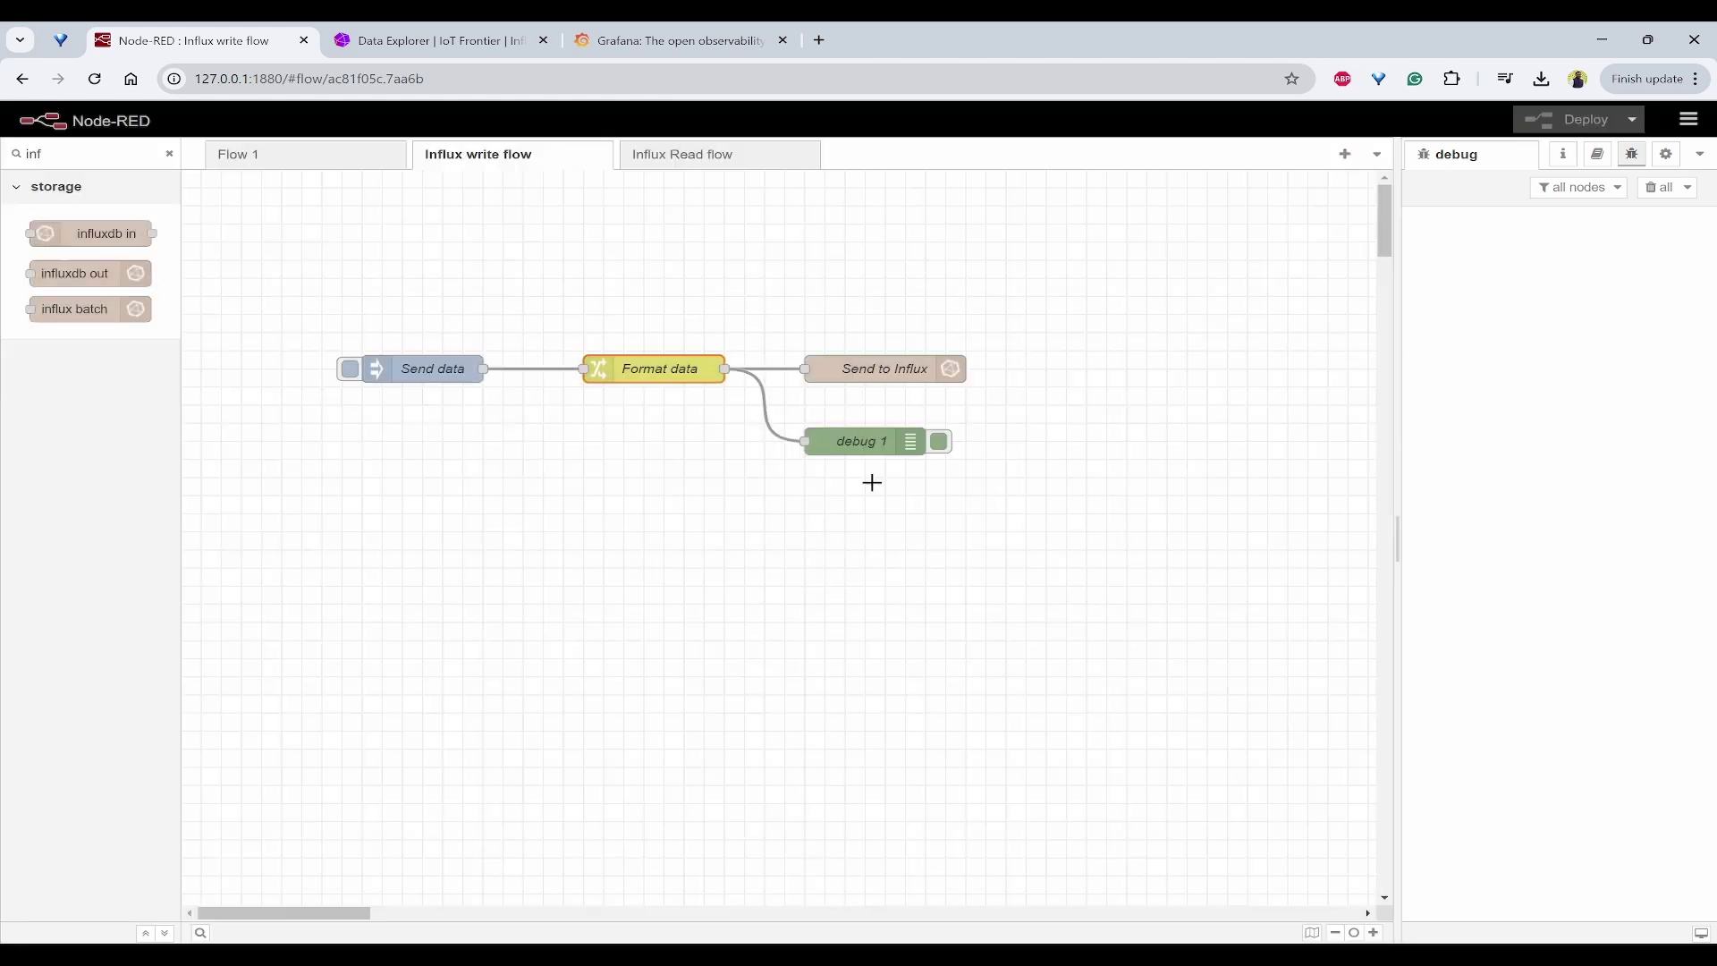
Step: Select the Send to Influx node and return to the Node-RED flow
click(897, 368)
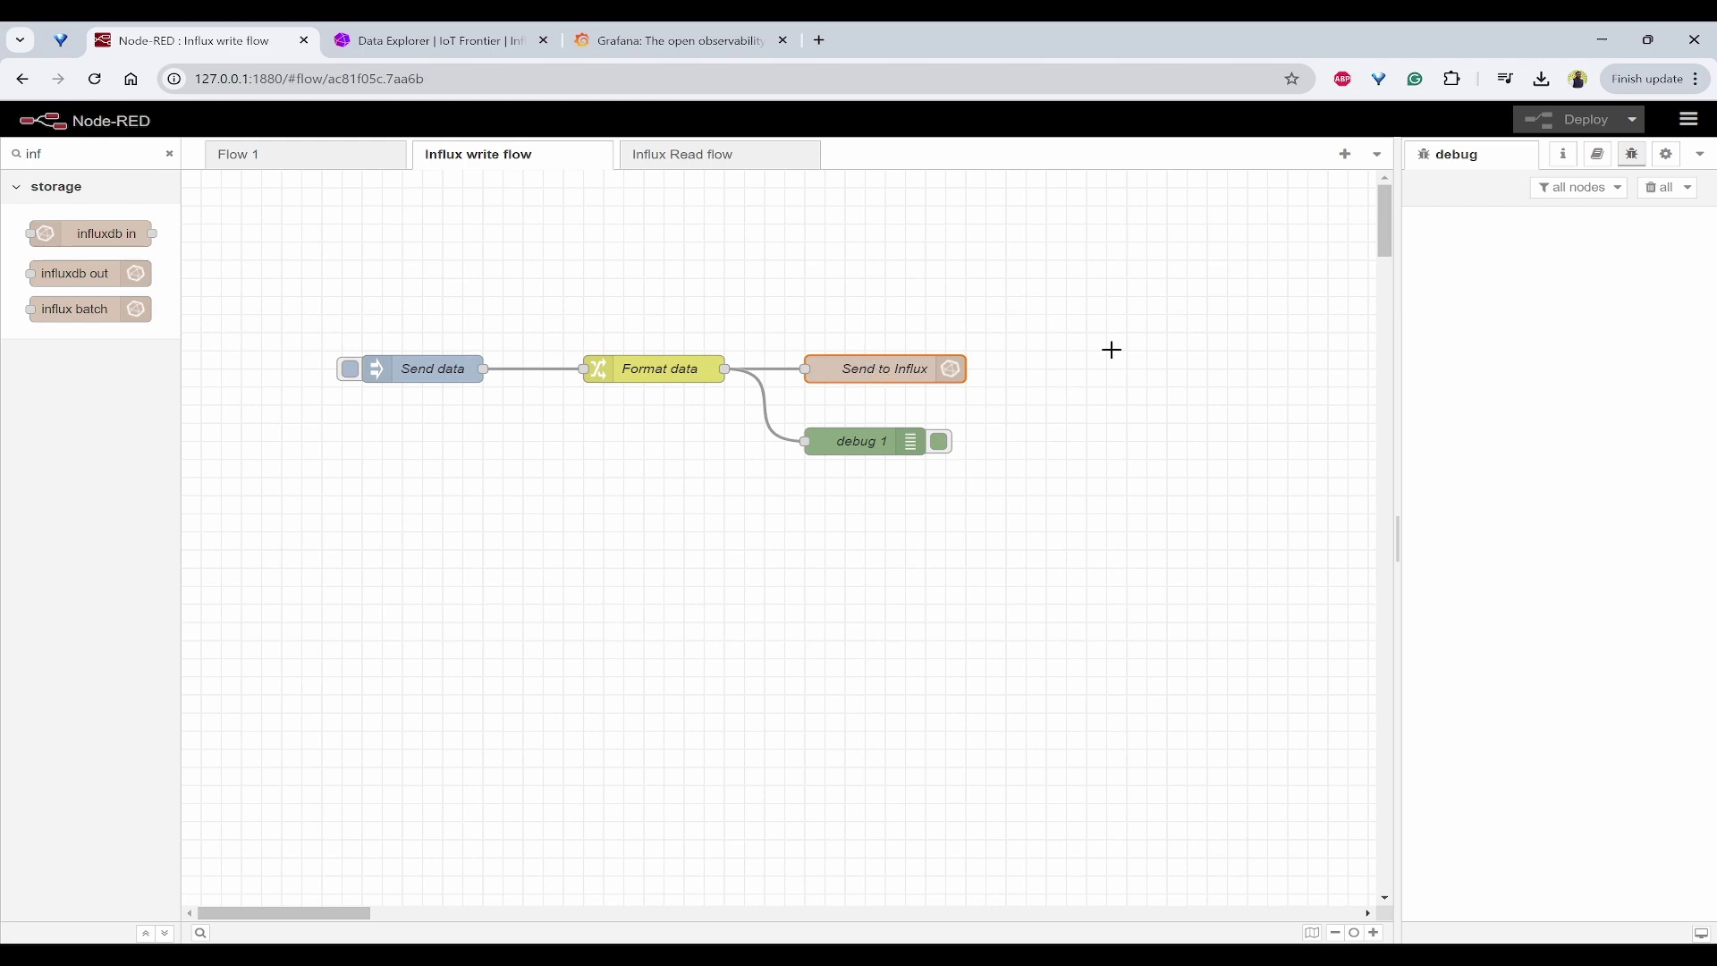
click(431, 40)
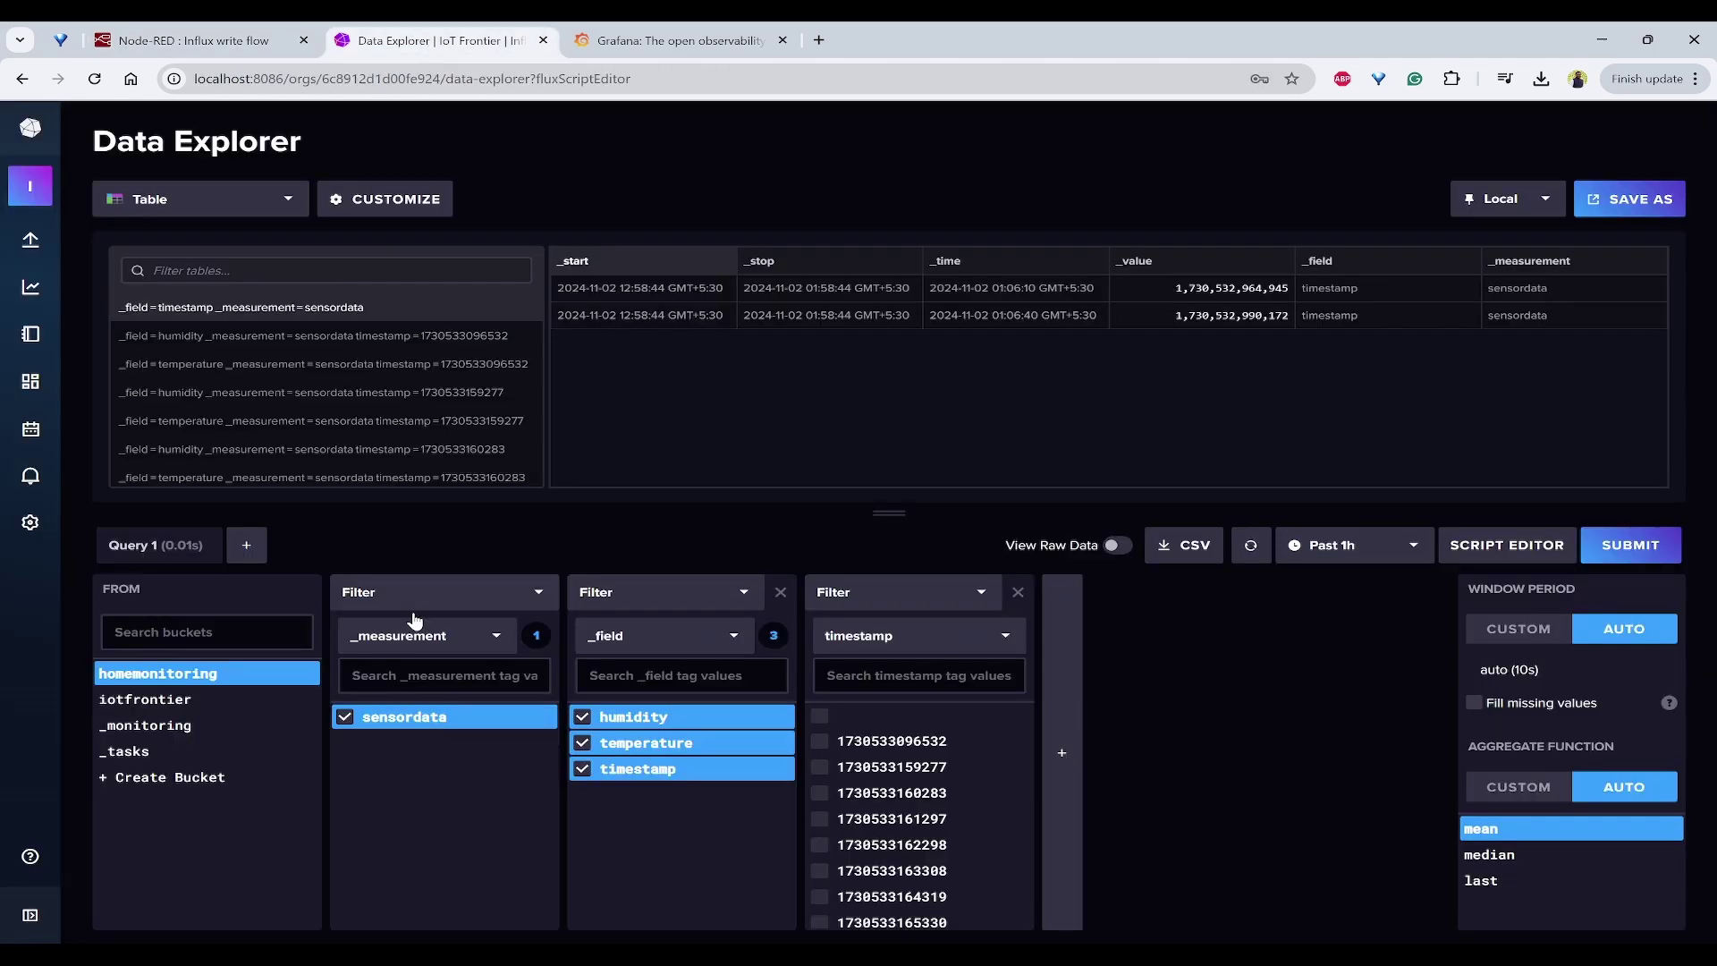
key(ctrl+shift+Tab)
click(642, 564)
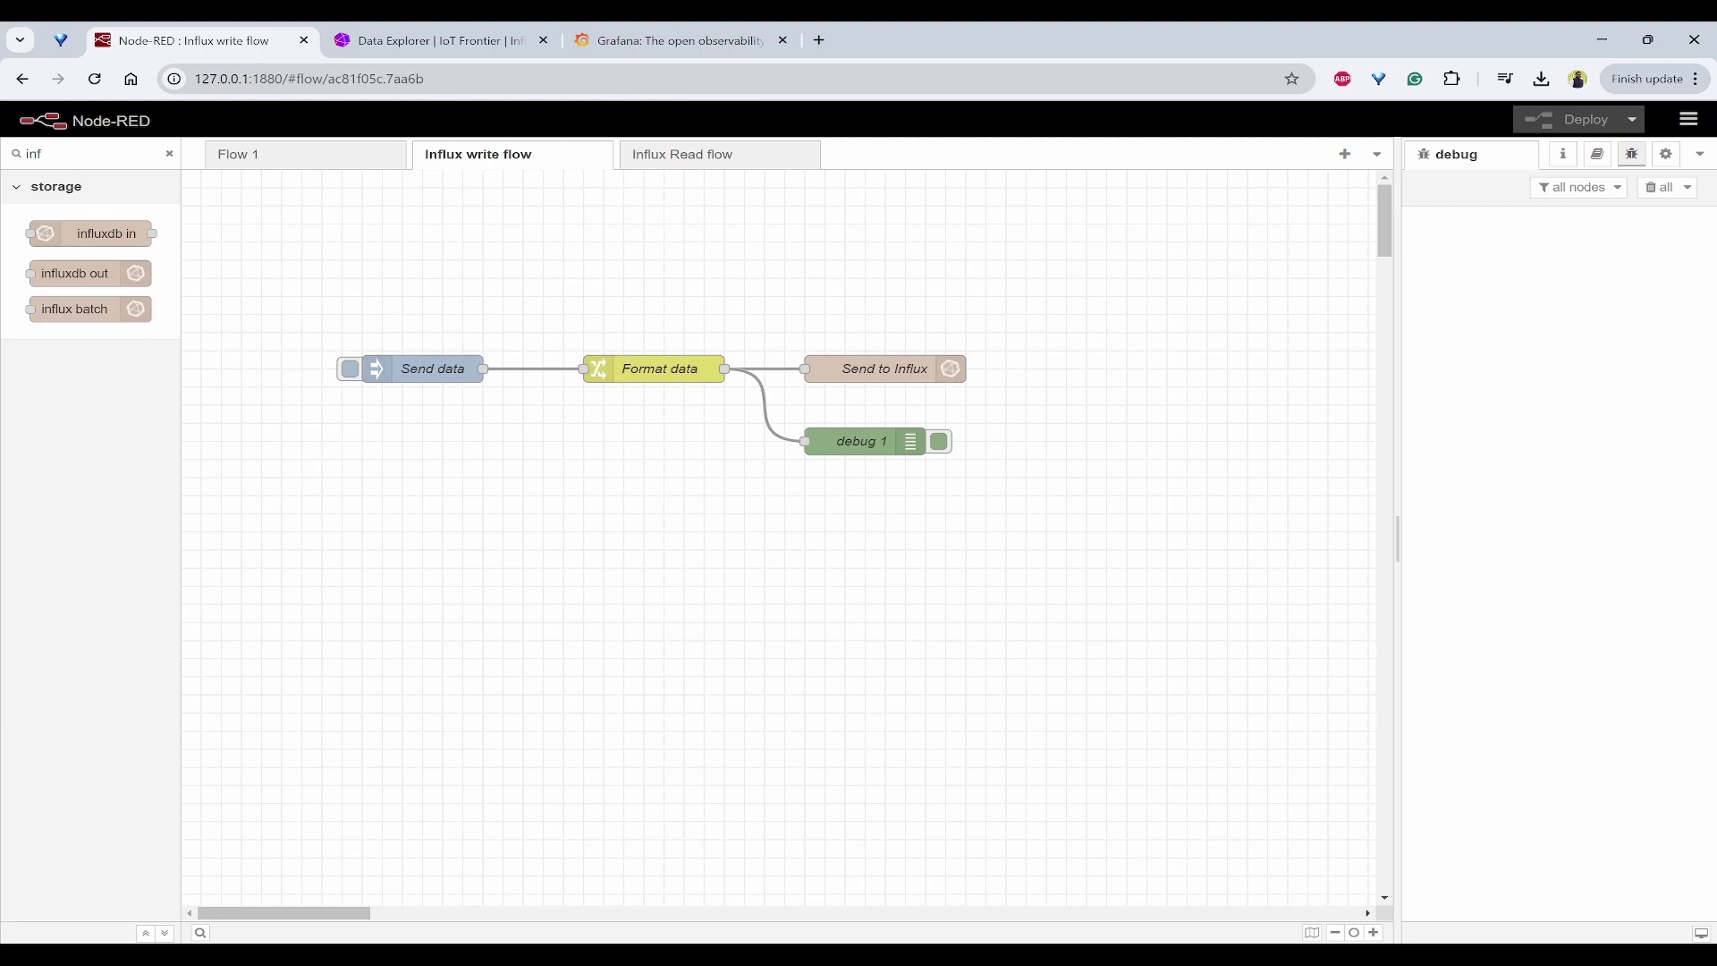
key(alt+Tab)
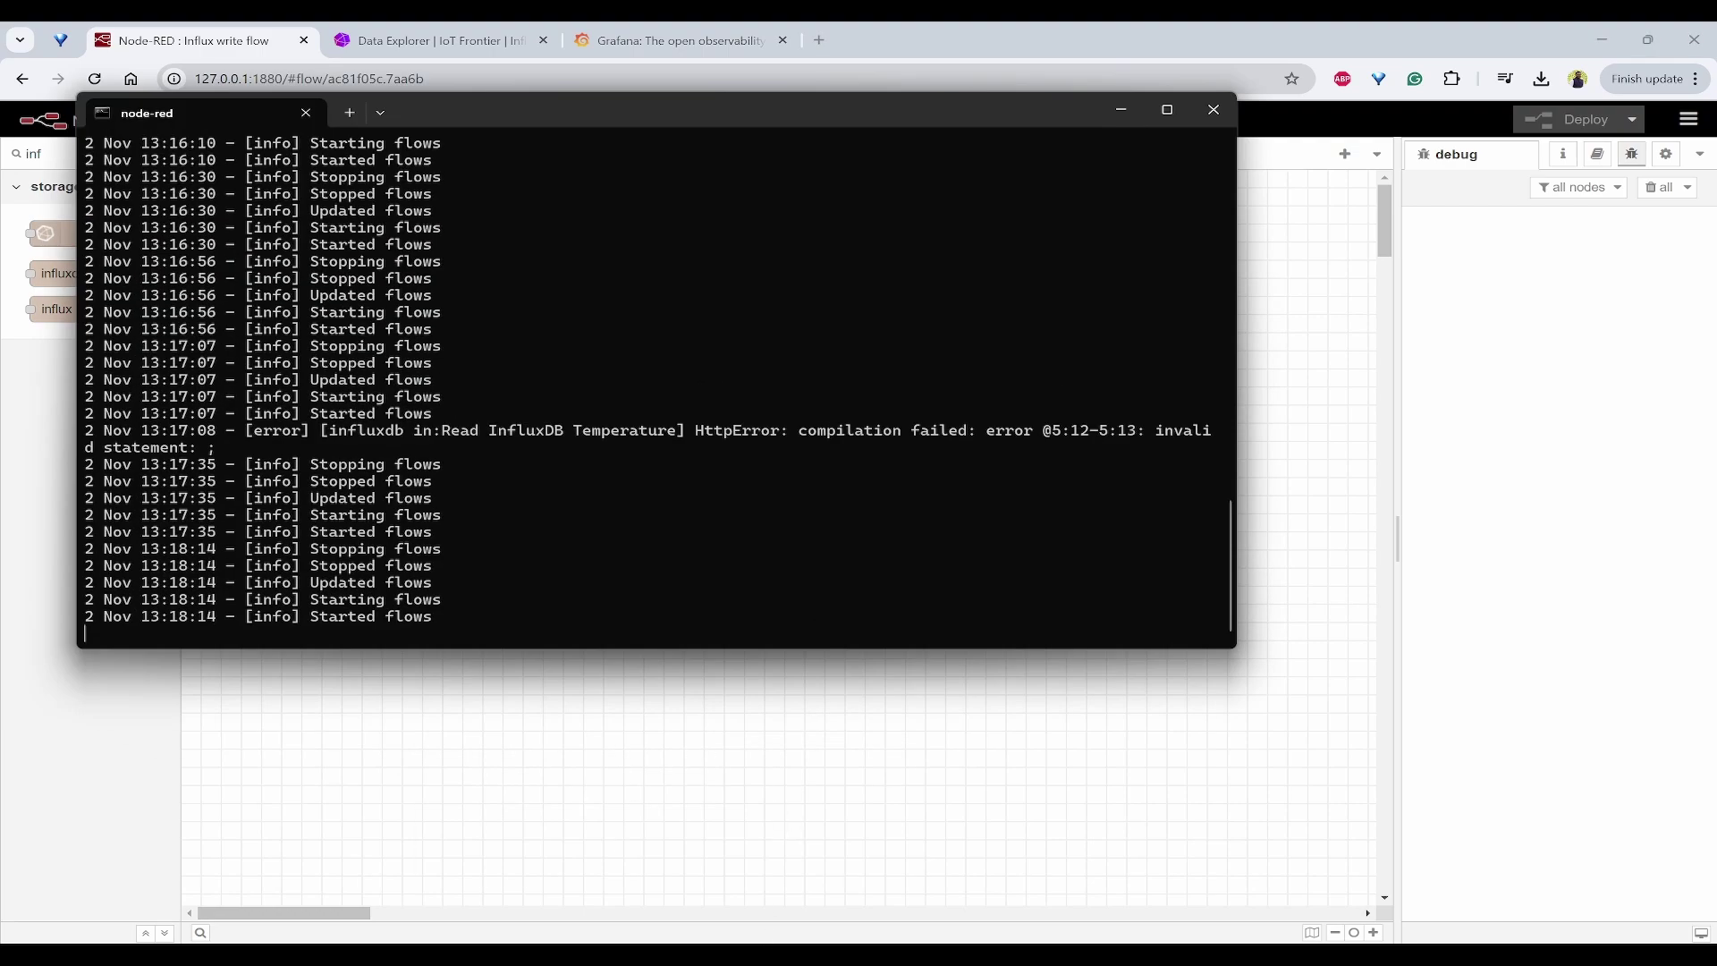
key(alt+Tab)
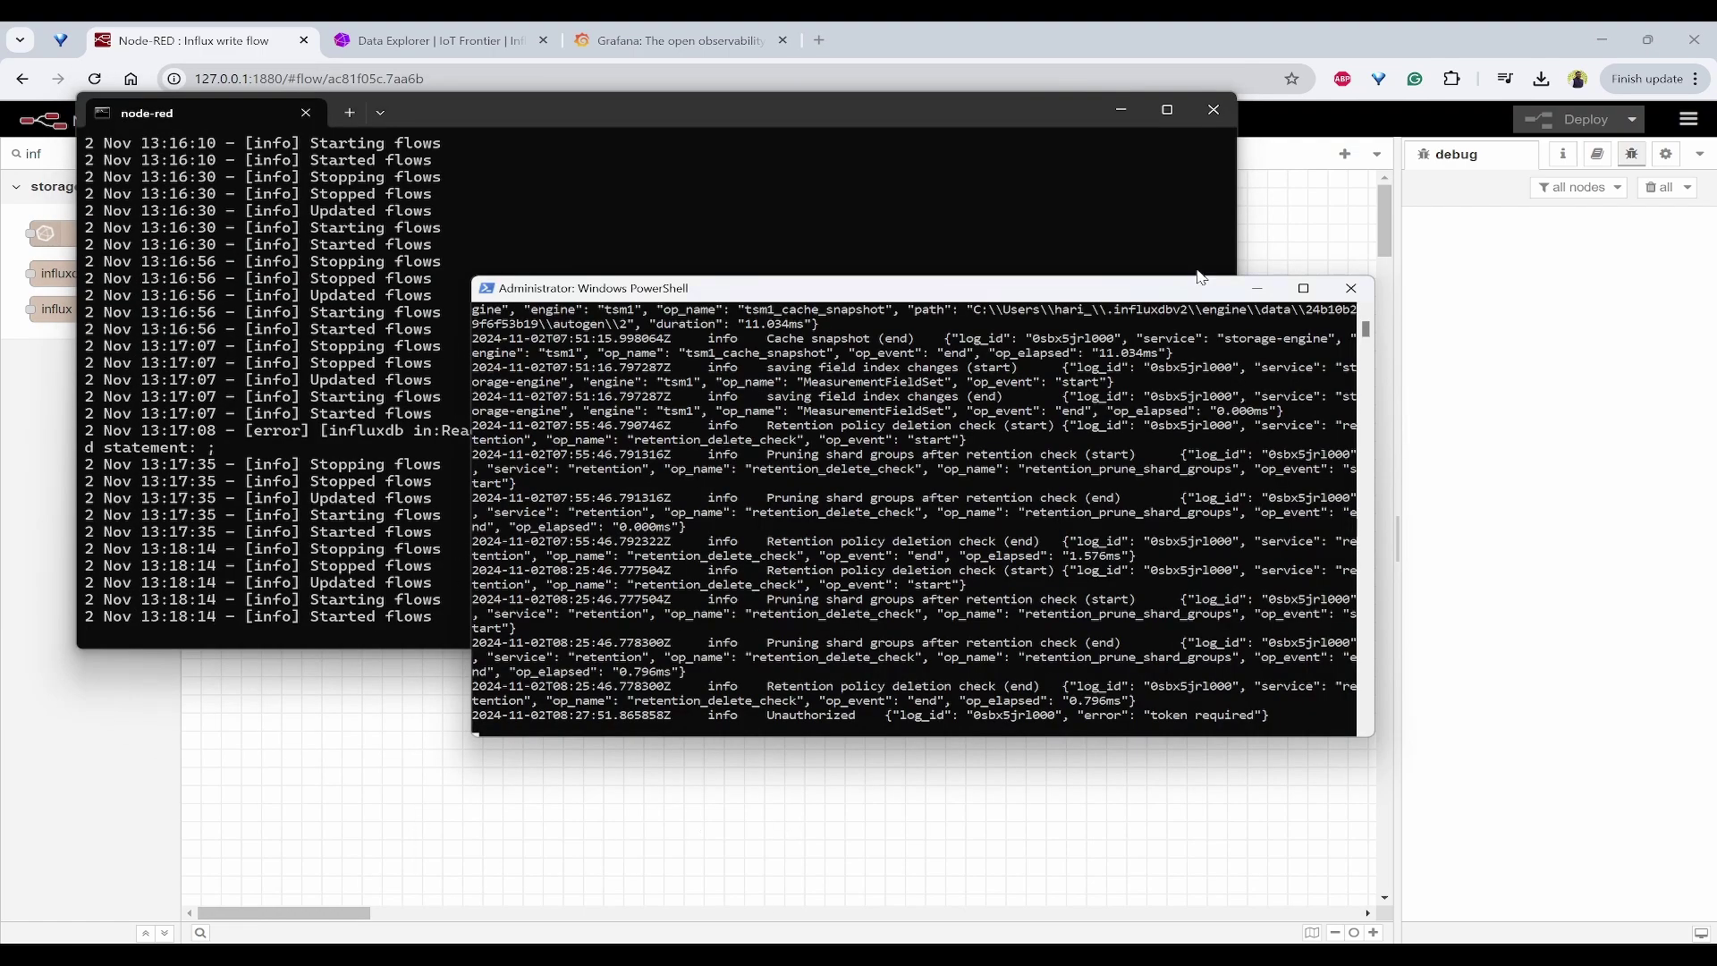
click(1256, 288)
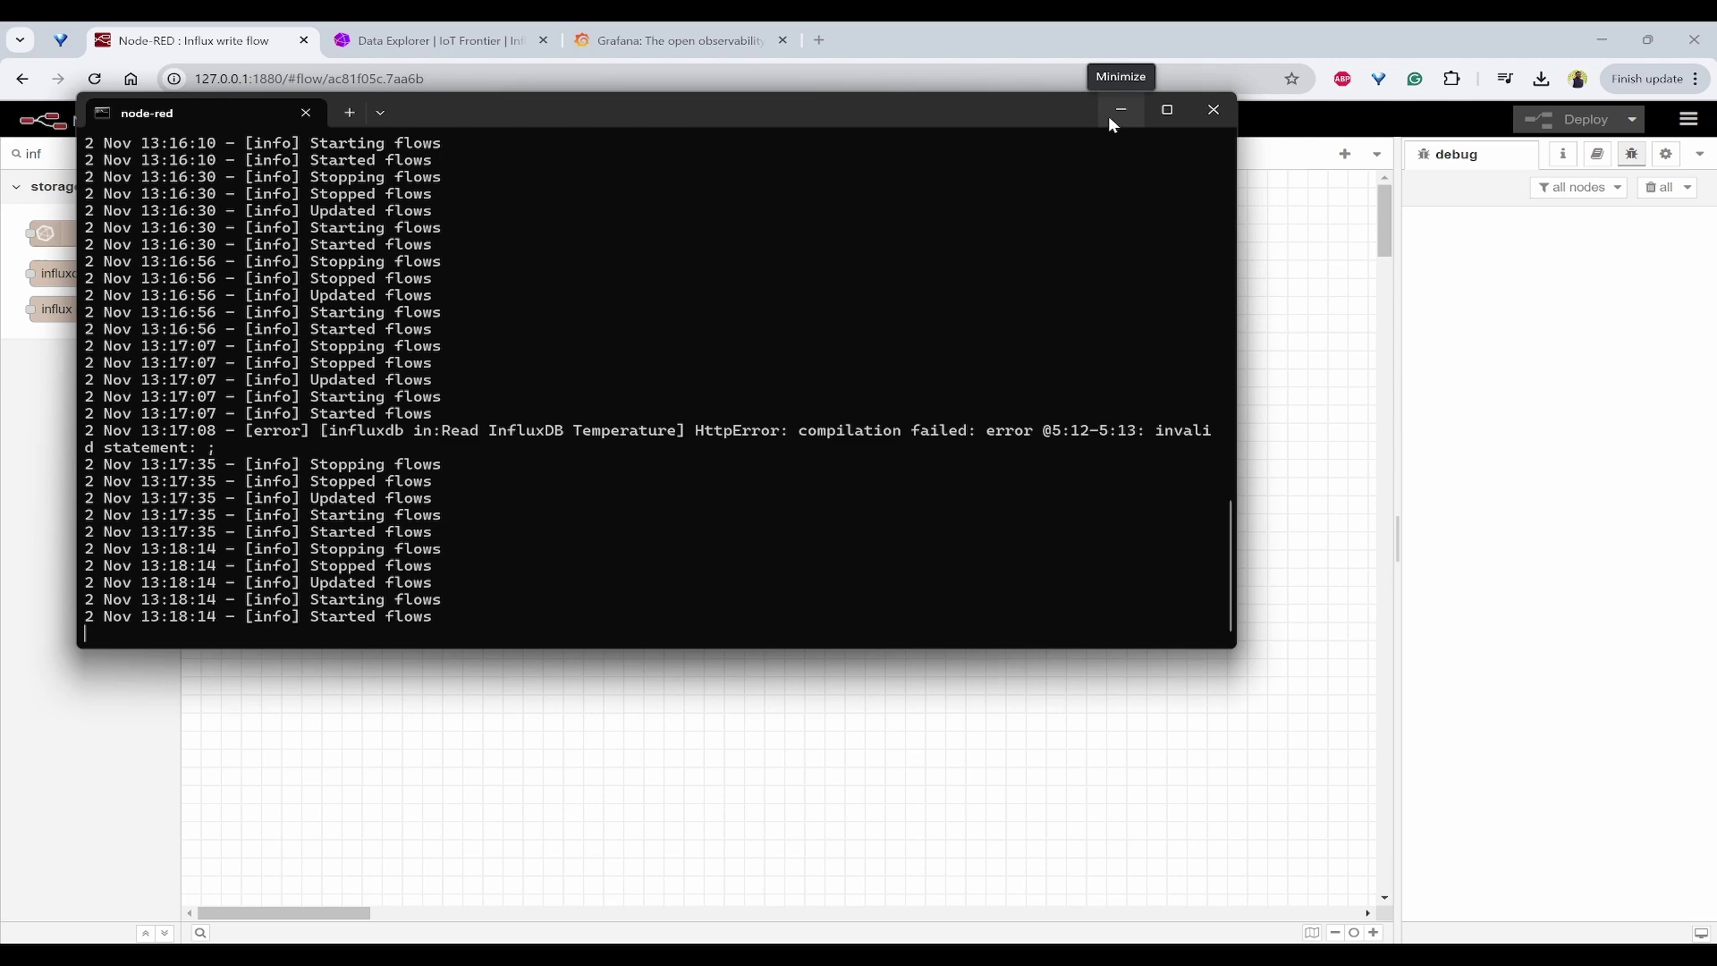
click(1110, 117)
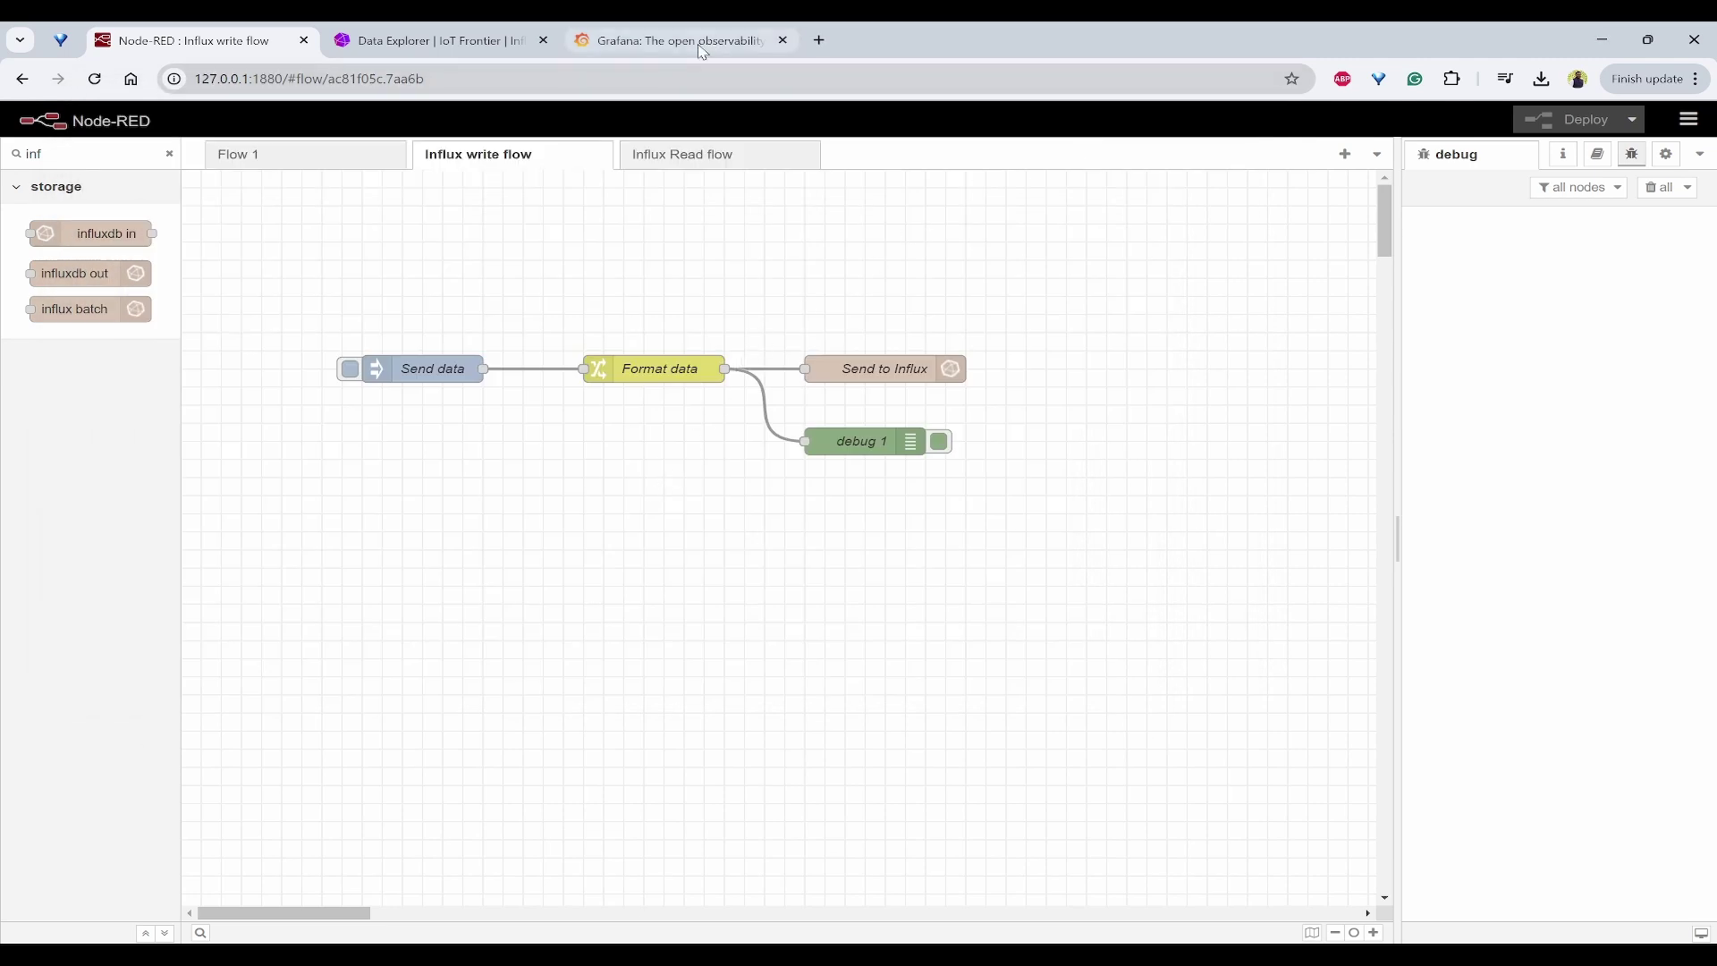
Step: Search for 'grafana download' in a new tab and open the Download Grafana page
click(700, 50)
key(ctrl+w)
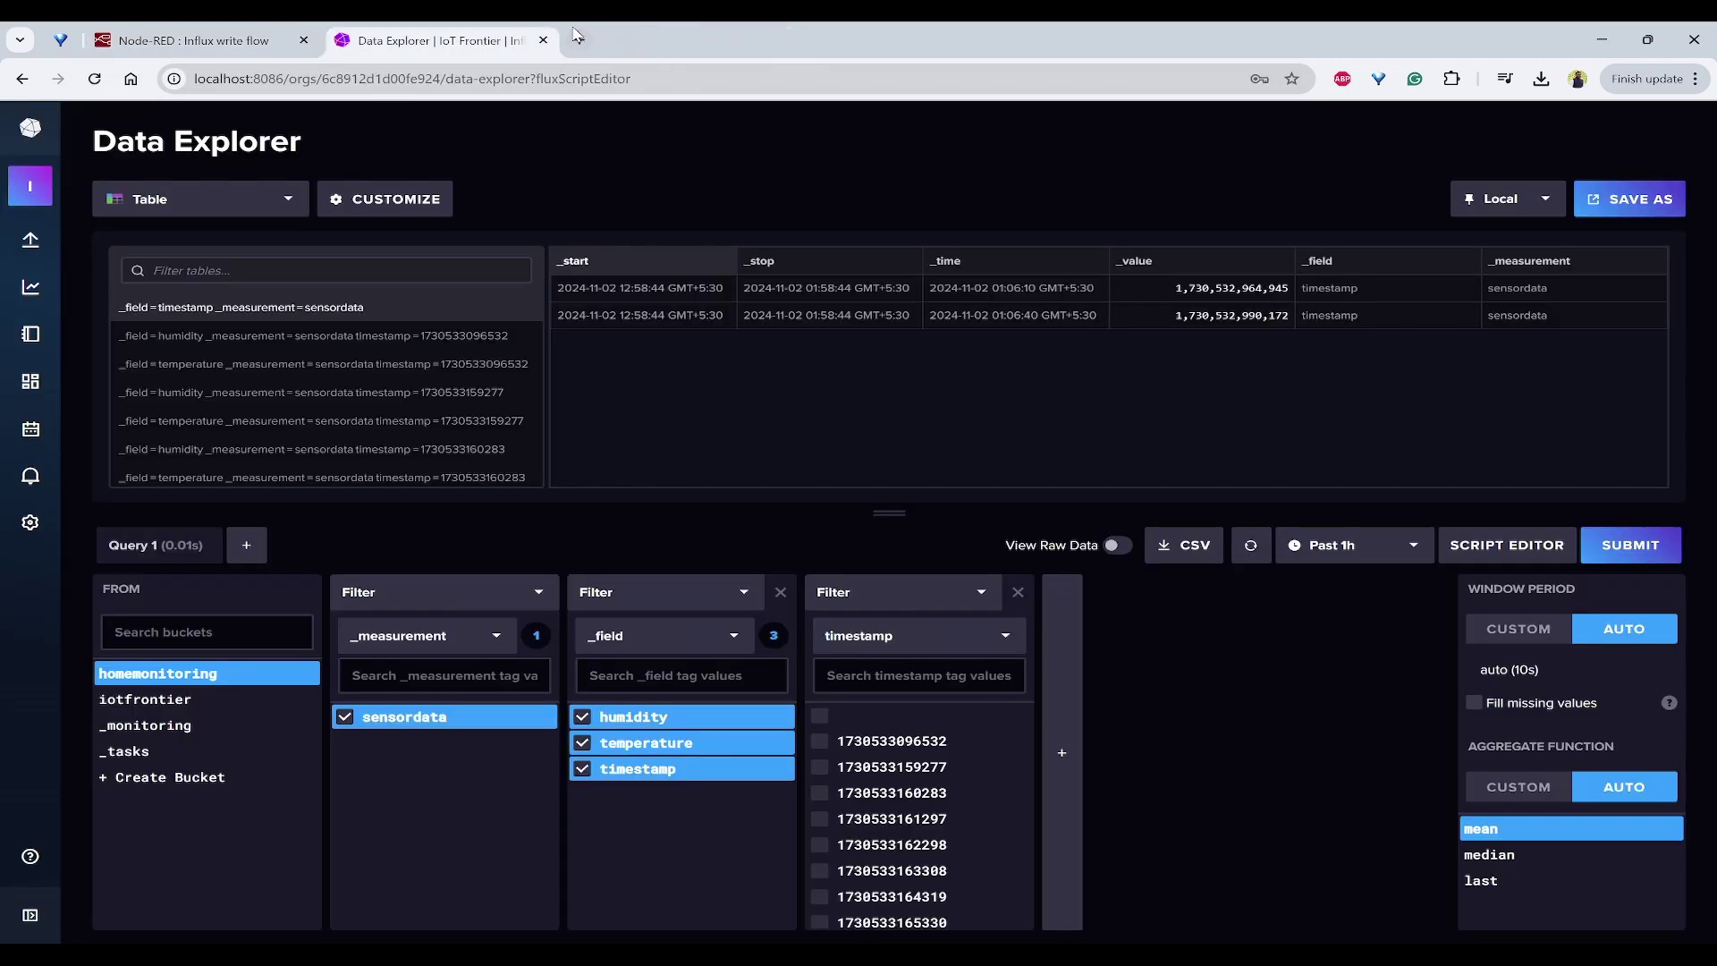
click(577, 38)
text(graf)
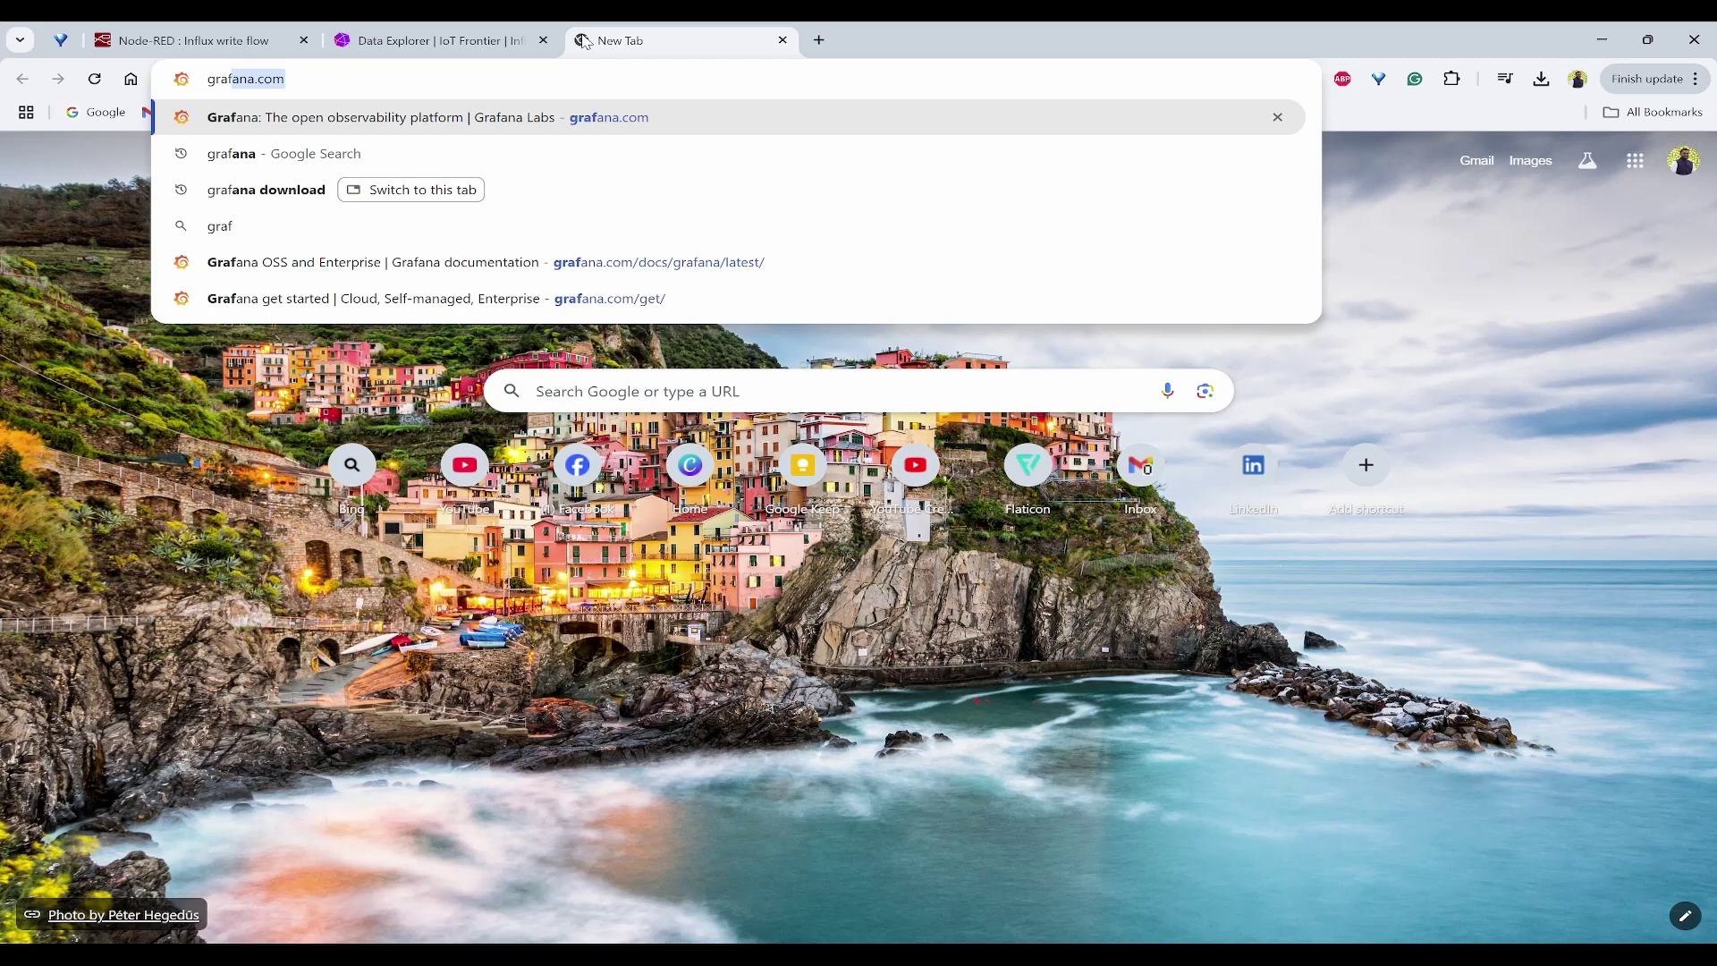
key(Down)
key(Down)
key(Return)
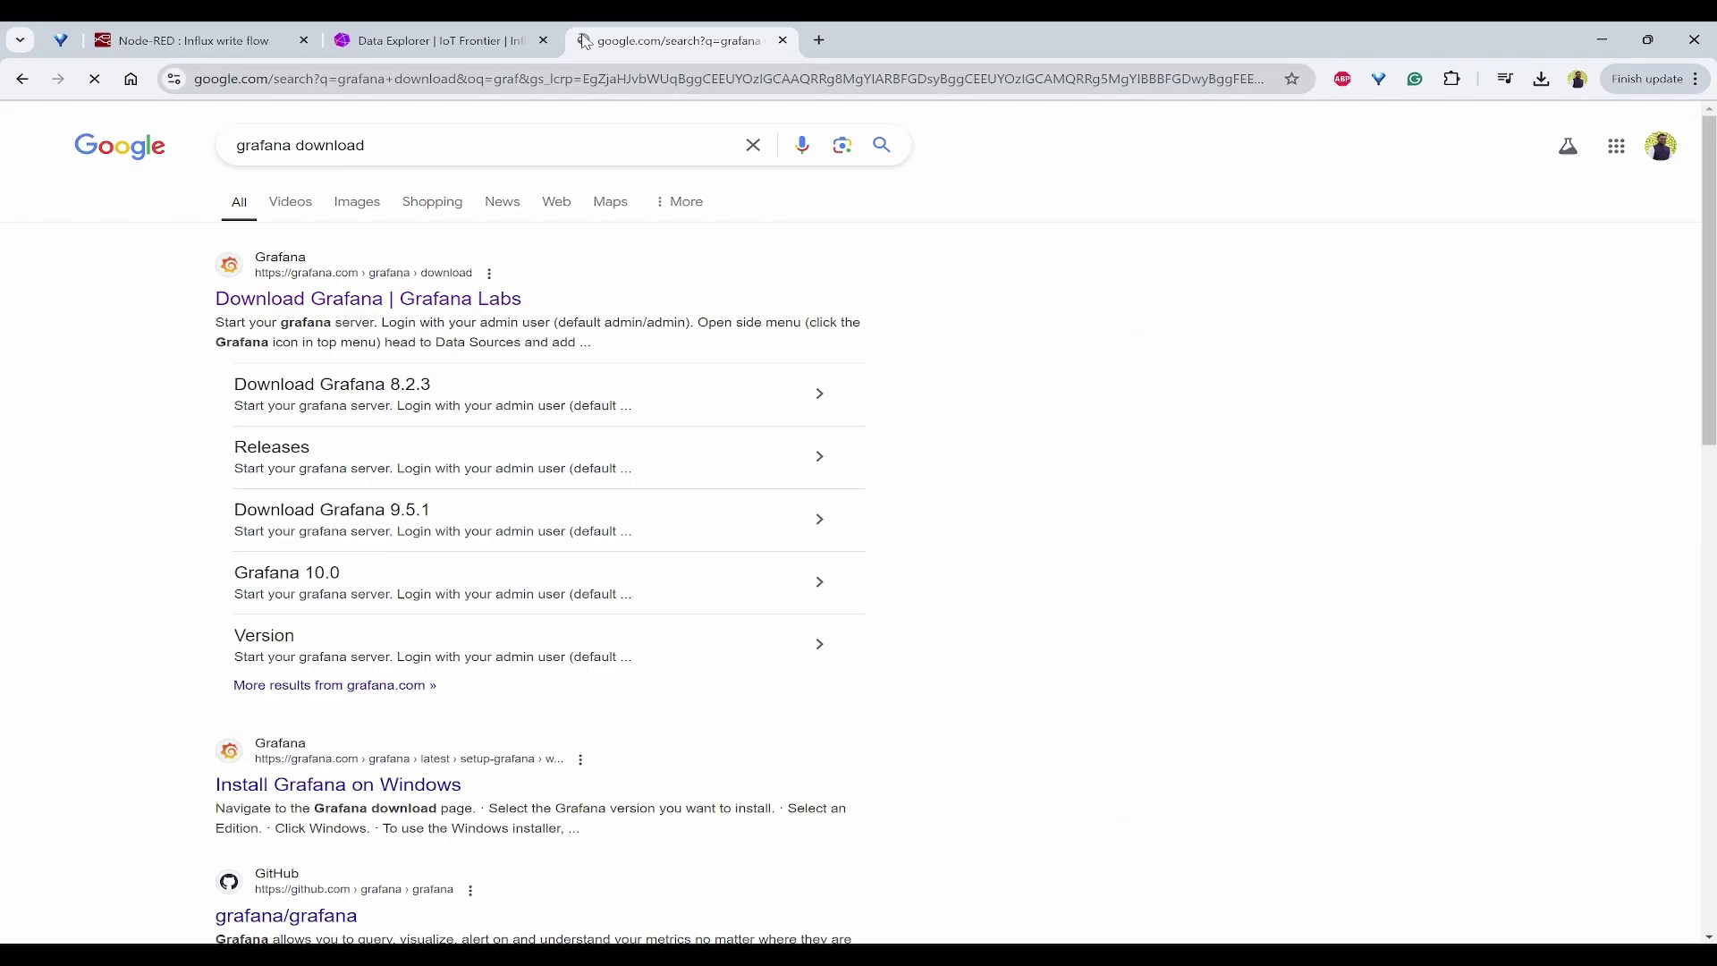
click(364, 301)
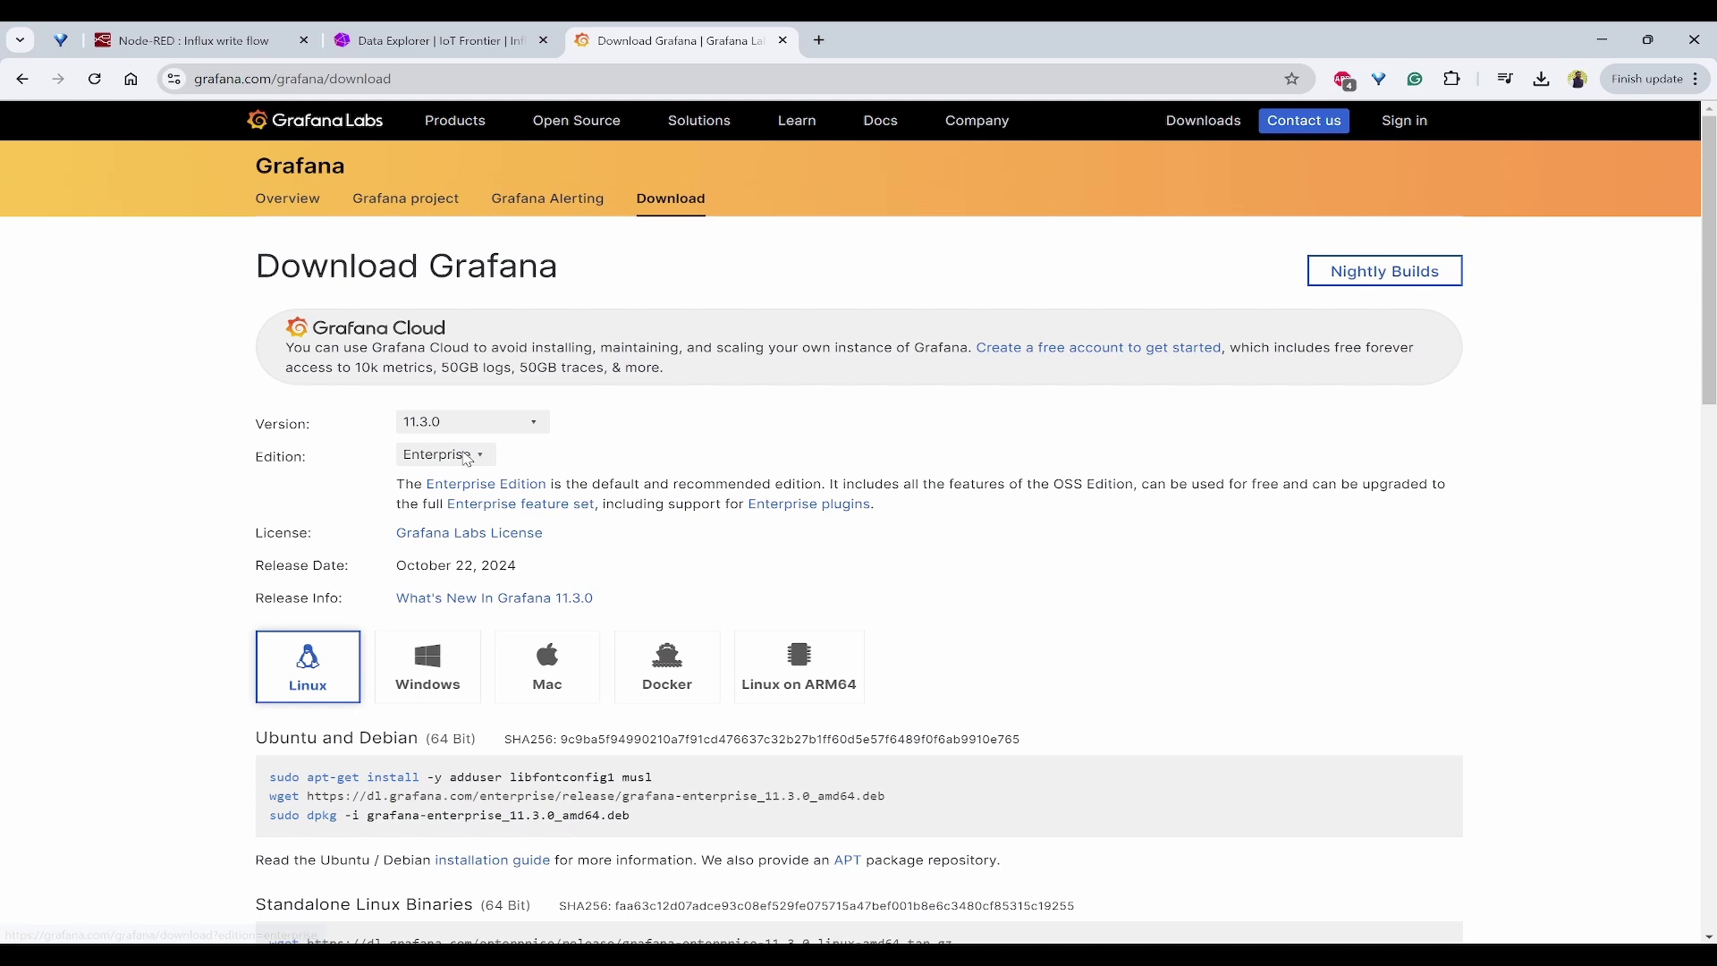
Step: Download the Grafana 11.3.0 OSS Windows installer, grafana-11.3.0.windows-amd64.msi, and confirm it finished
click(498, 420)
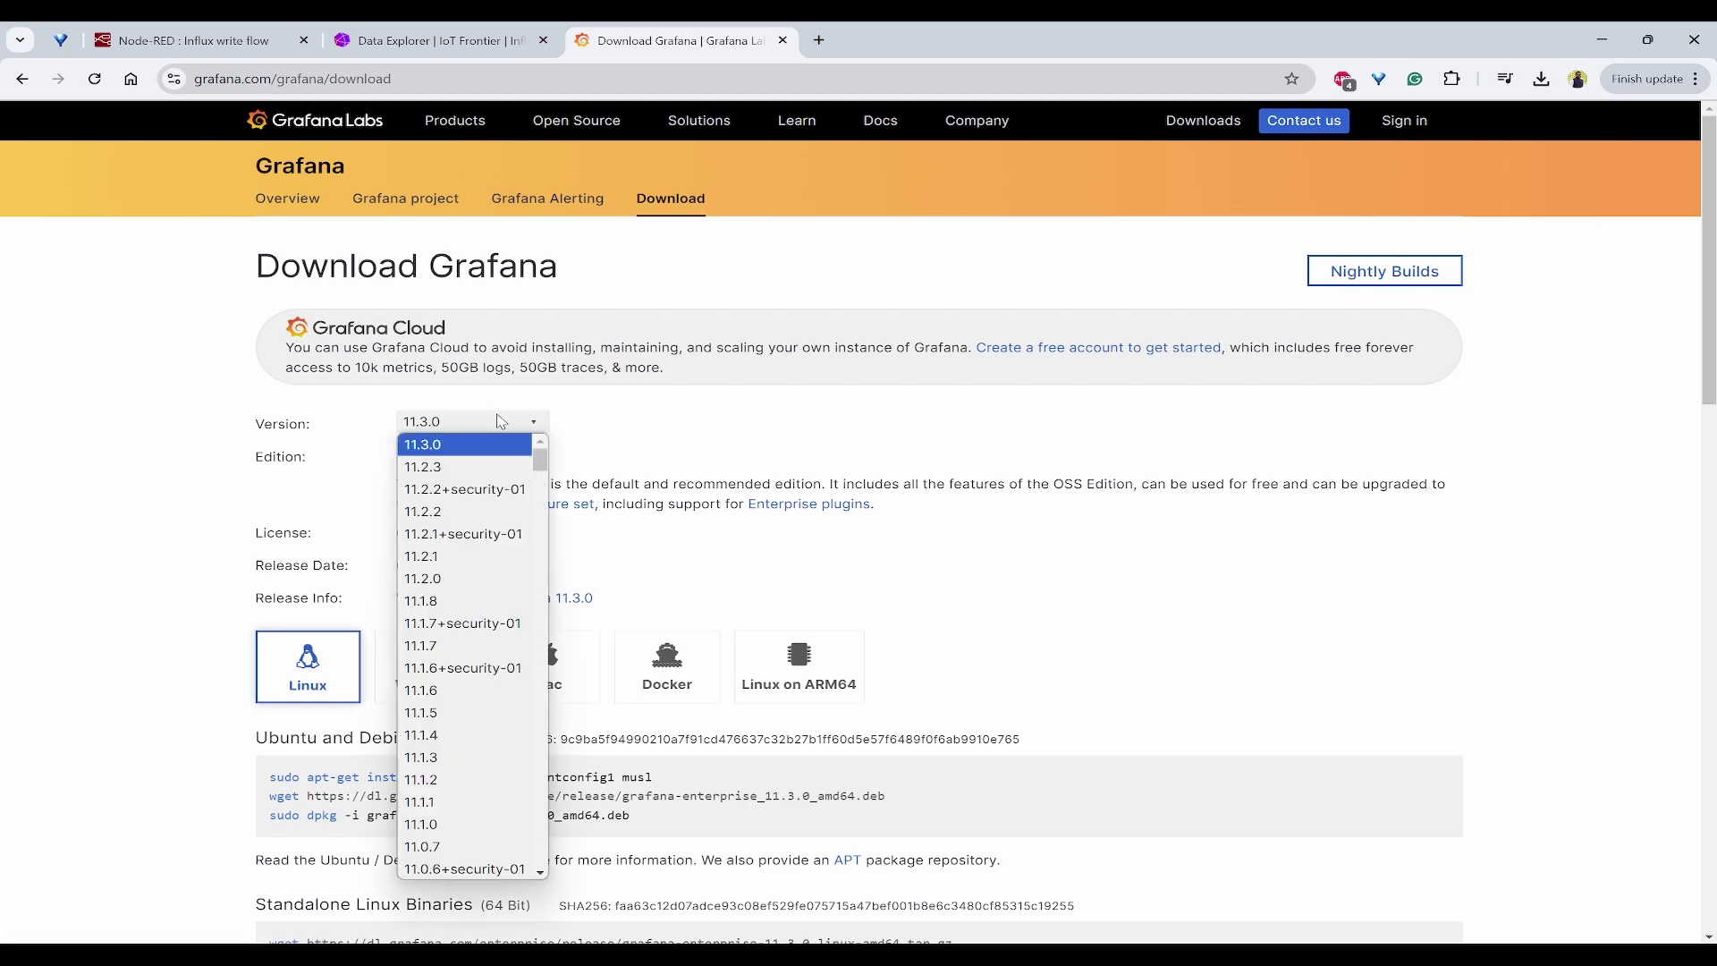
click(660, 430)
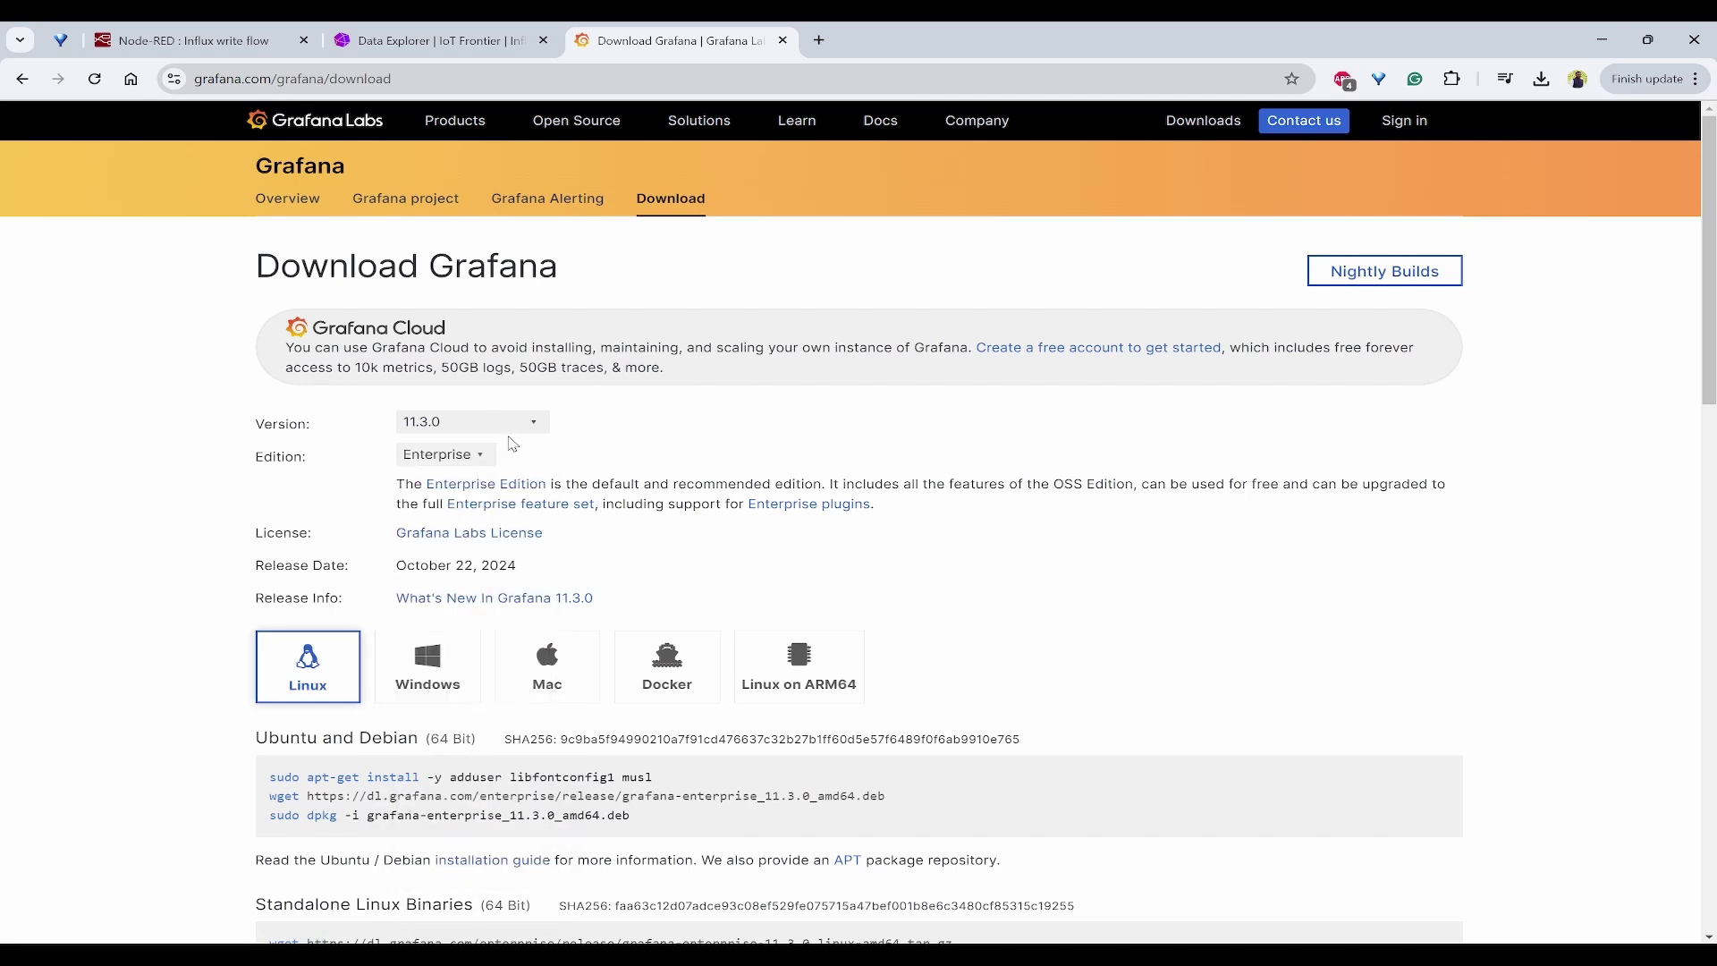
click(454, 457)
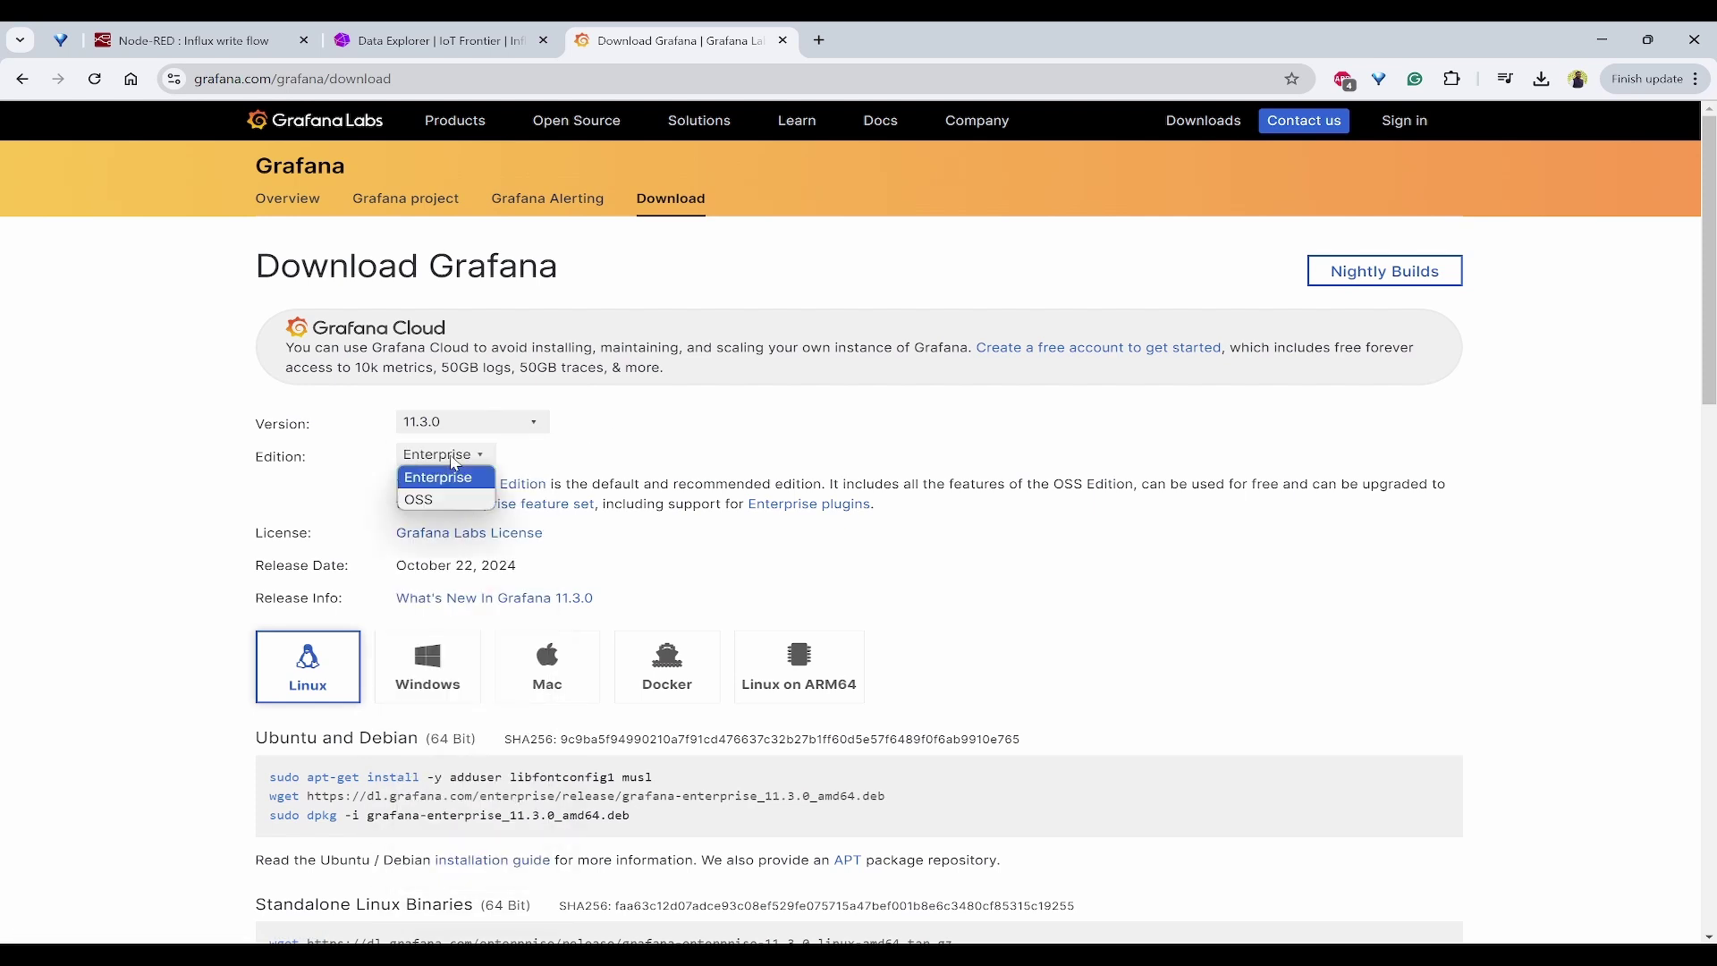
click(431, 501)
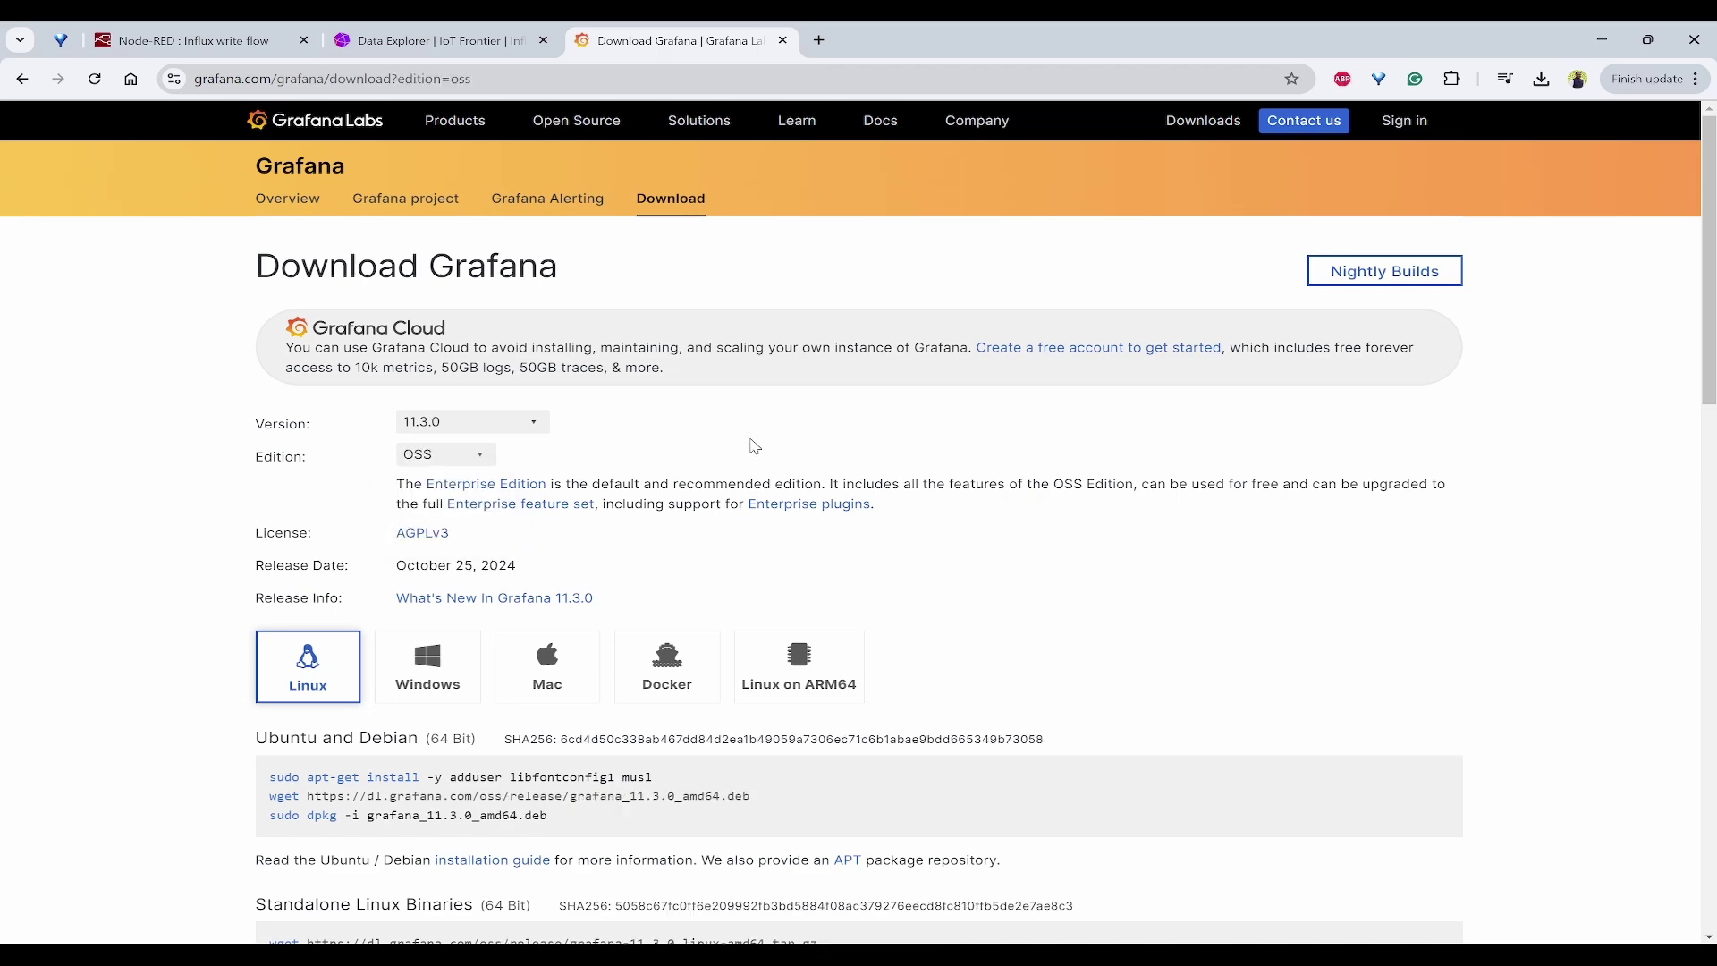
click(428, 675)
scroll(1119, 569, down, 3)
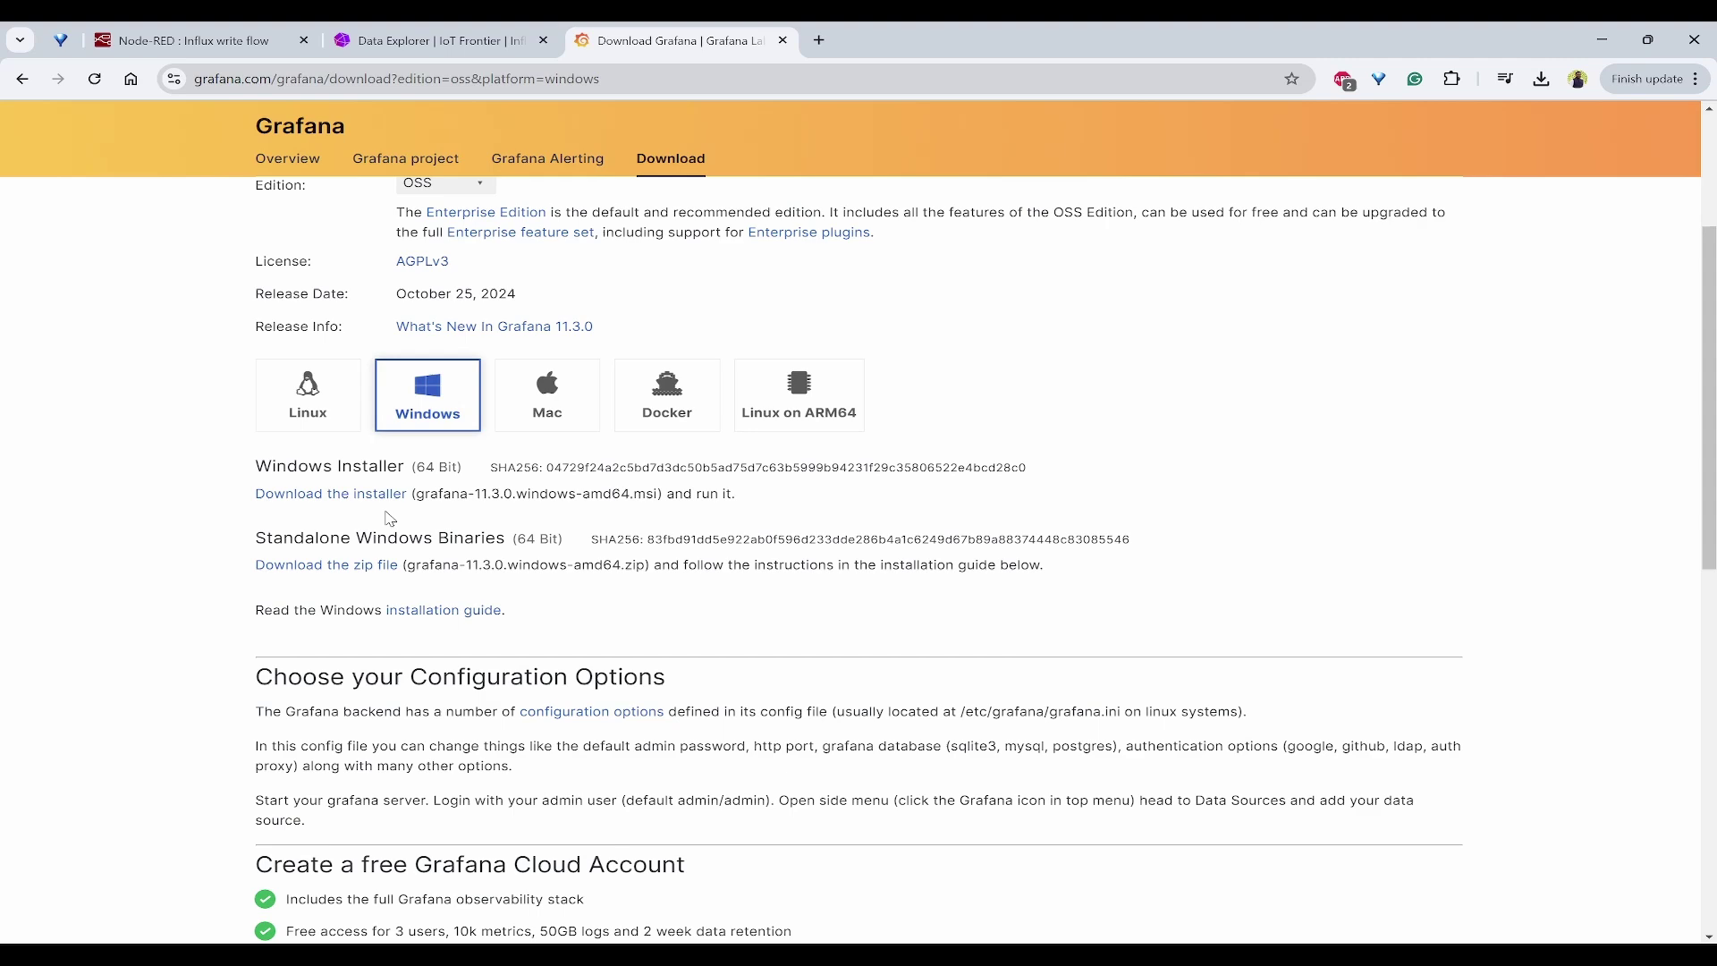
click(319, 494)
click(1545, 80)
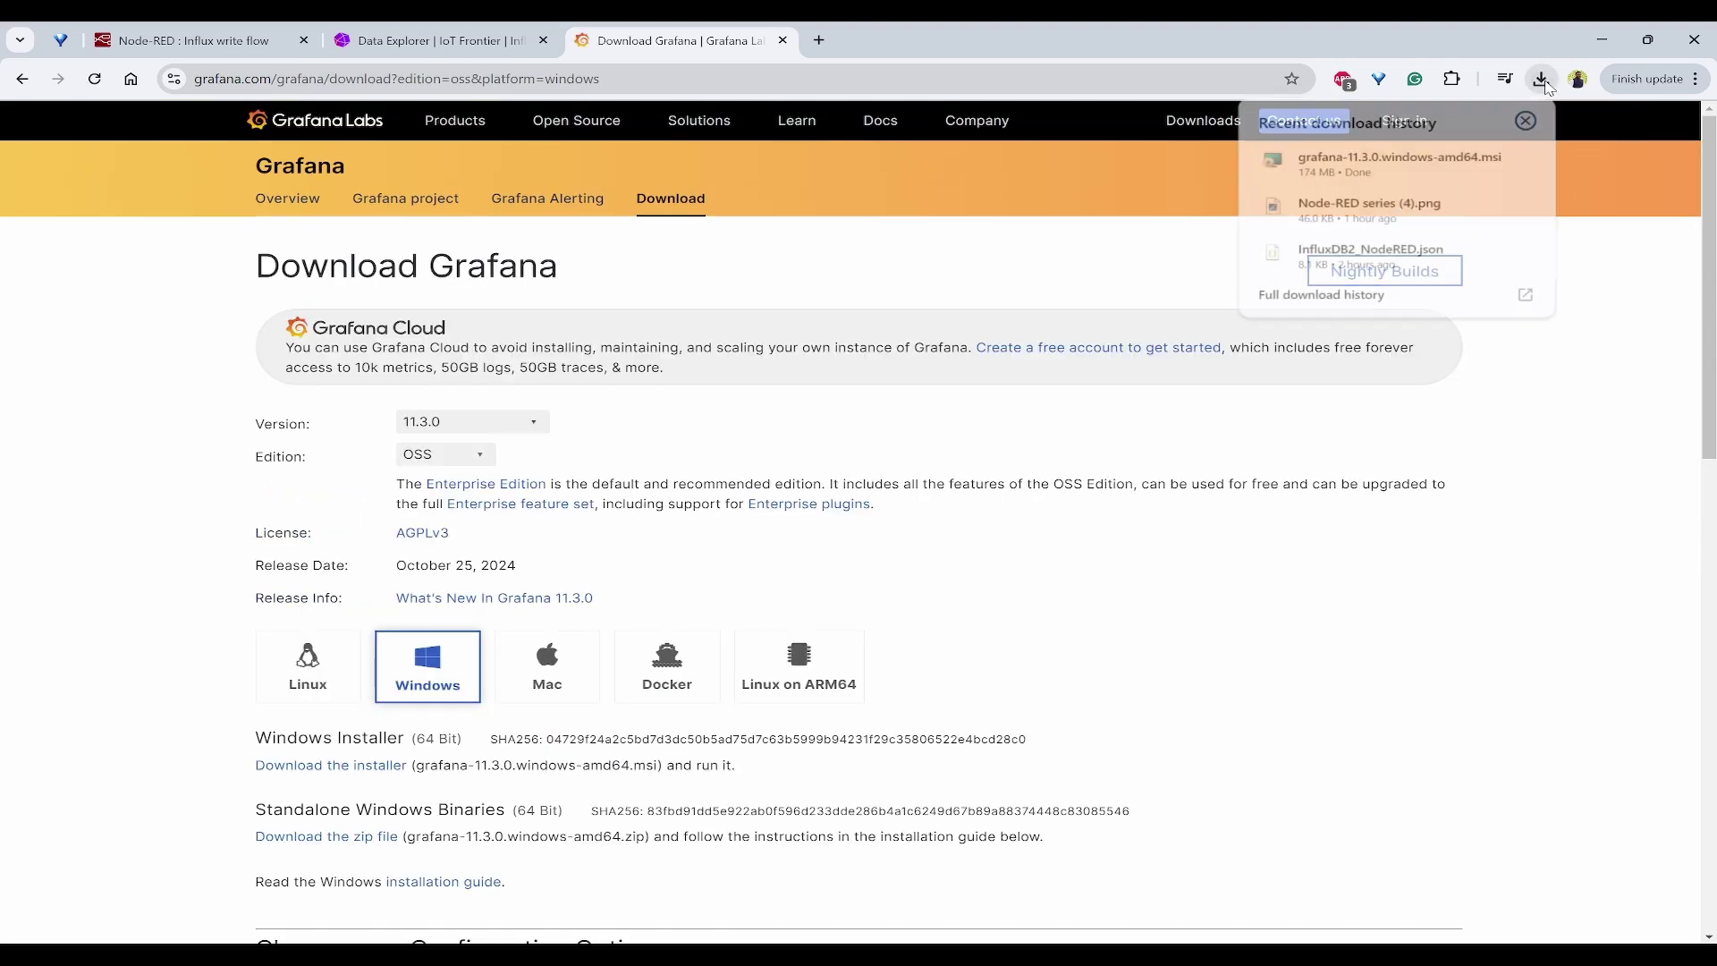
Step: Launch the downloaded installer and allow it past the SmartScreen warning with Run anyway
click(1377, 175)
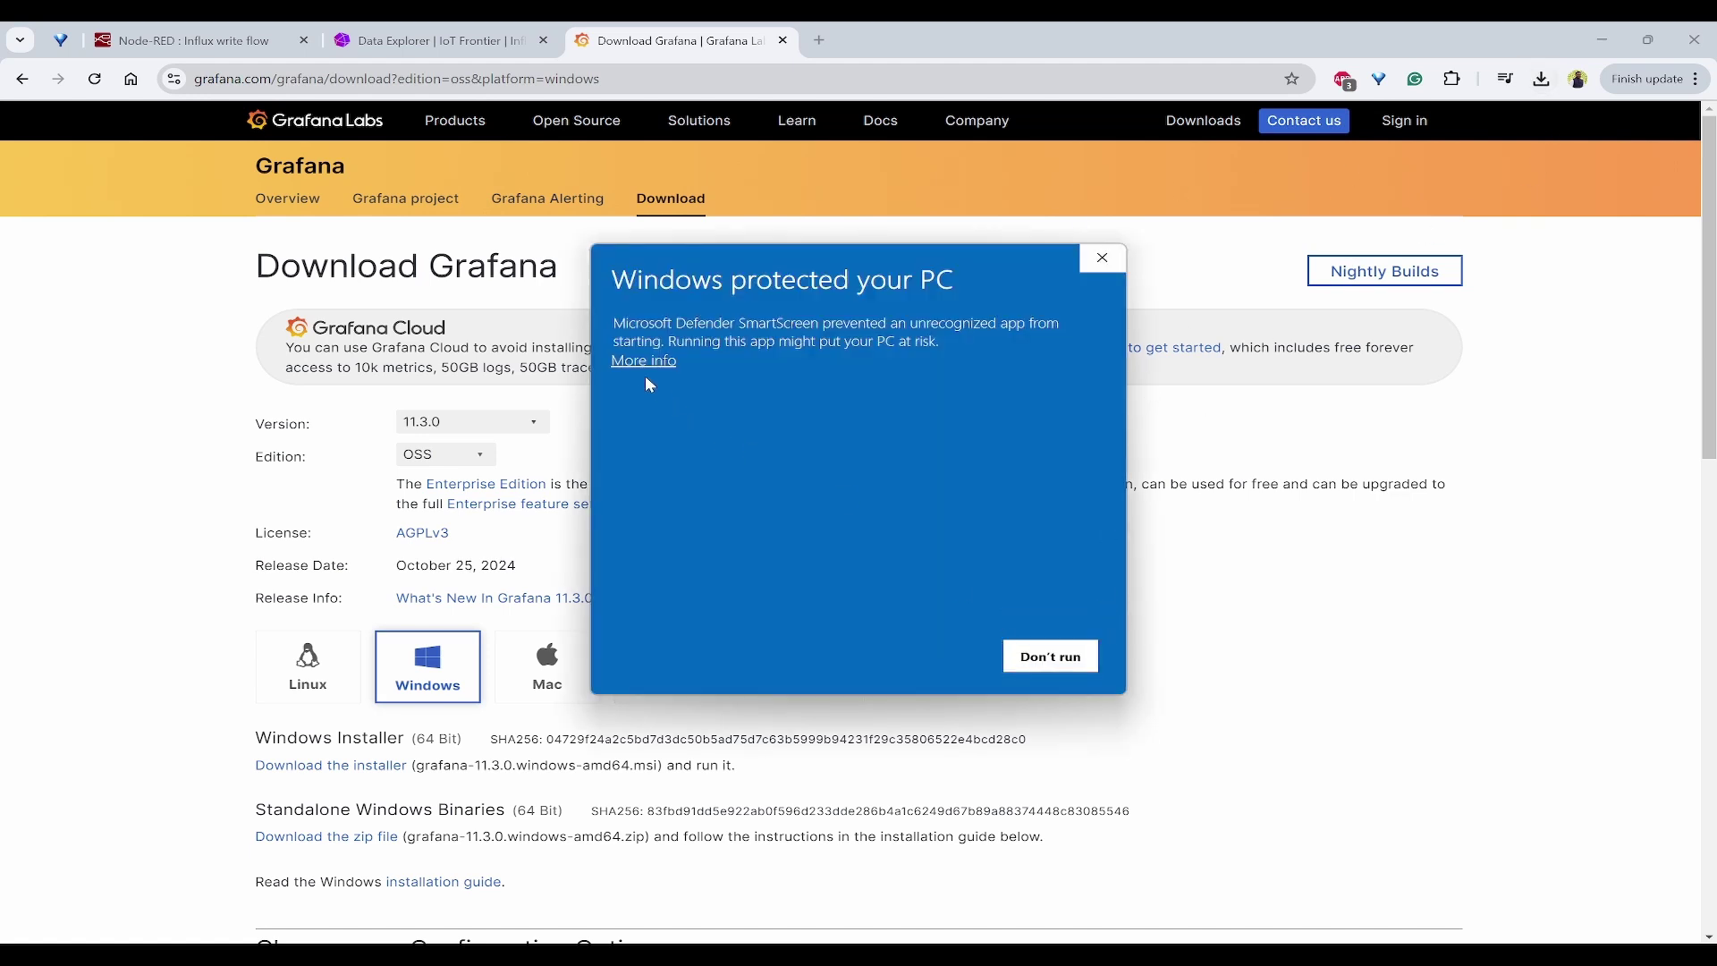
click(643, 362)
click(924, 666)
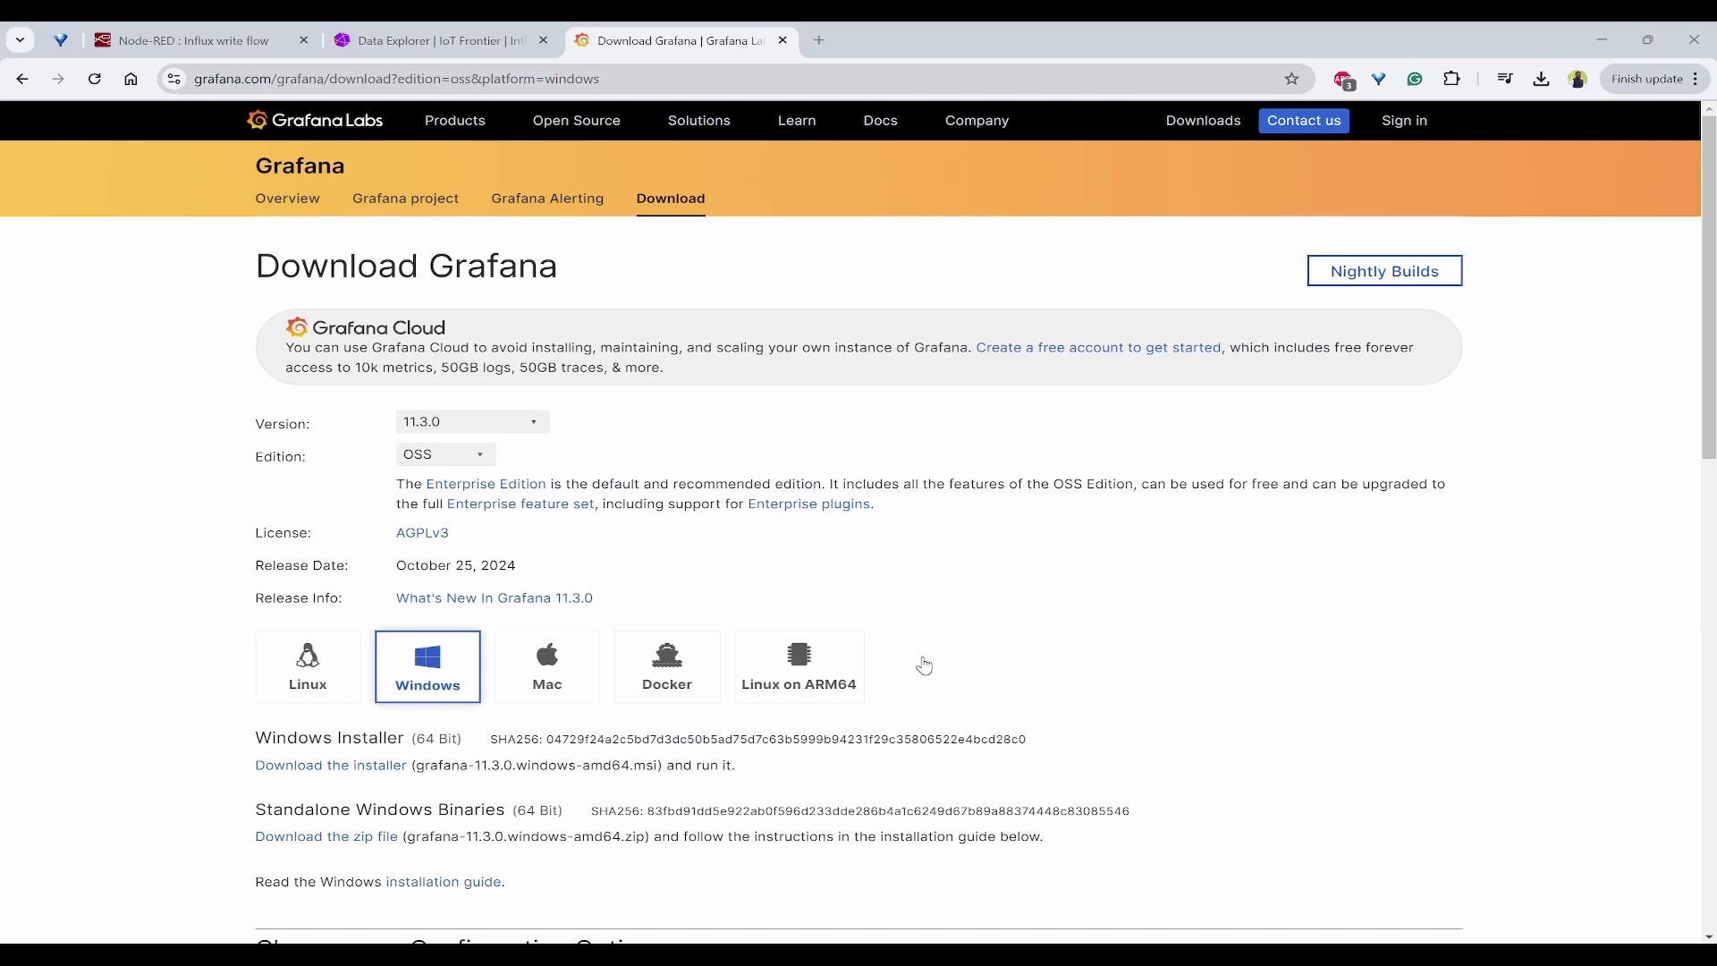
Step: Accept the license, keep default components, install GrafanaOSS, and finish the wizard
click(984, 644)
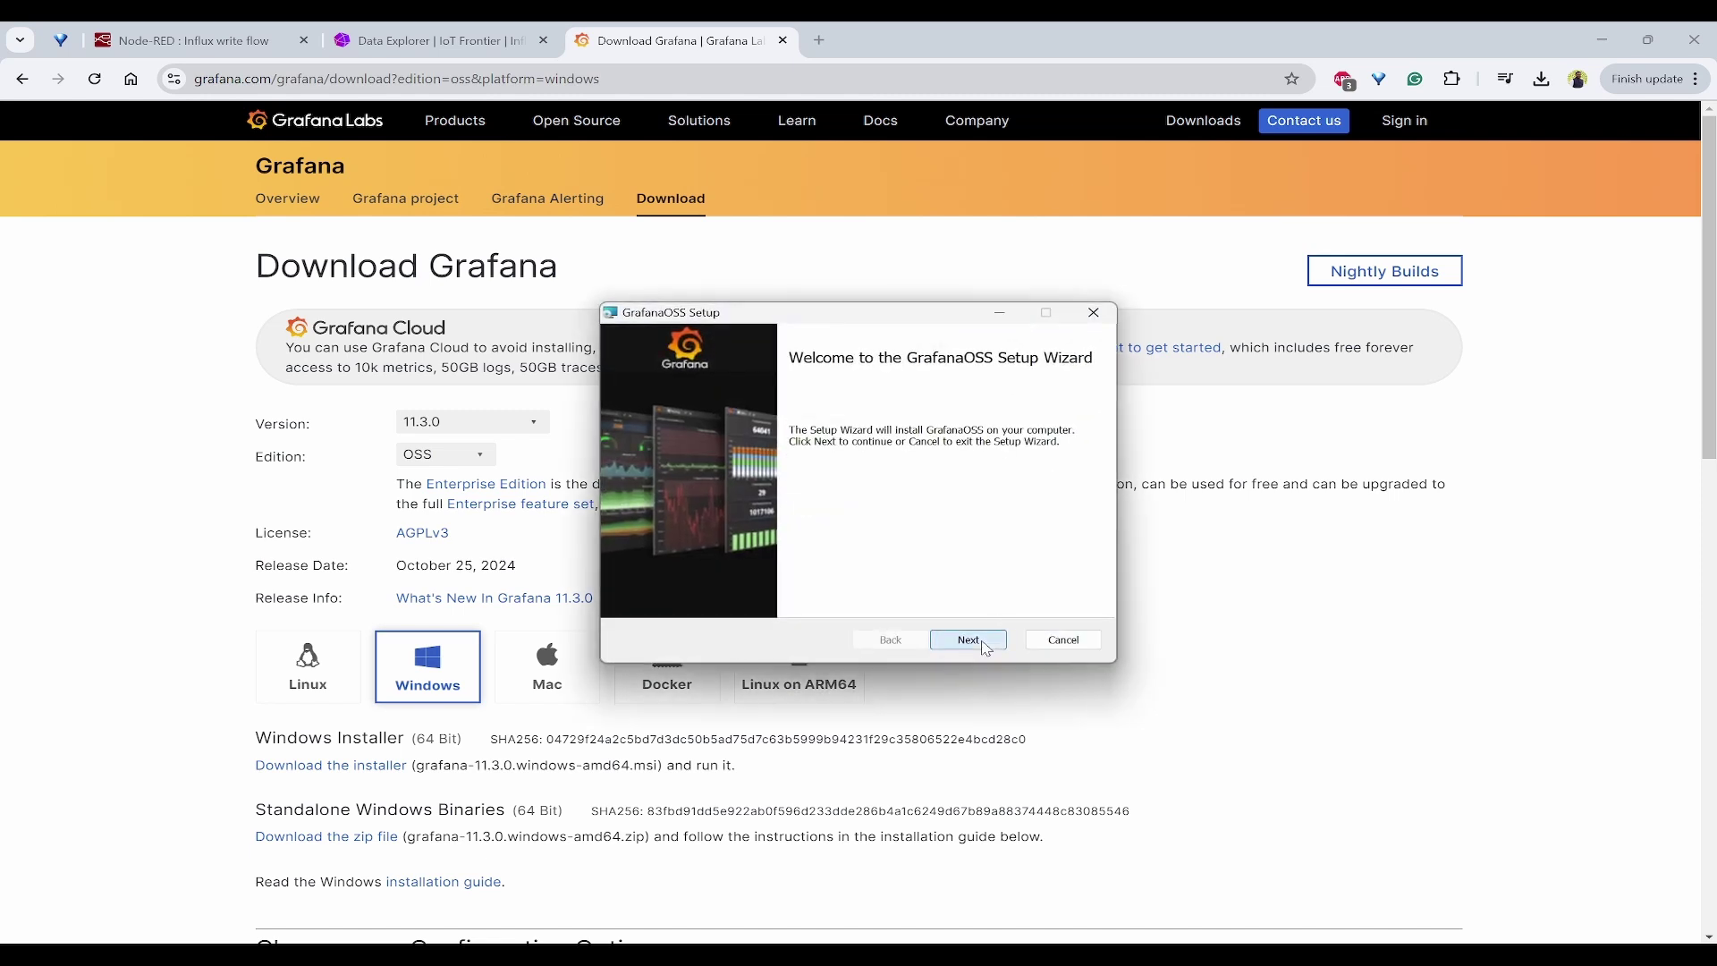
click(727, 595)
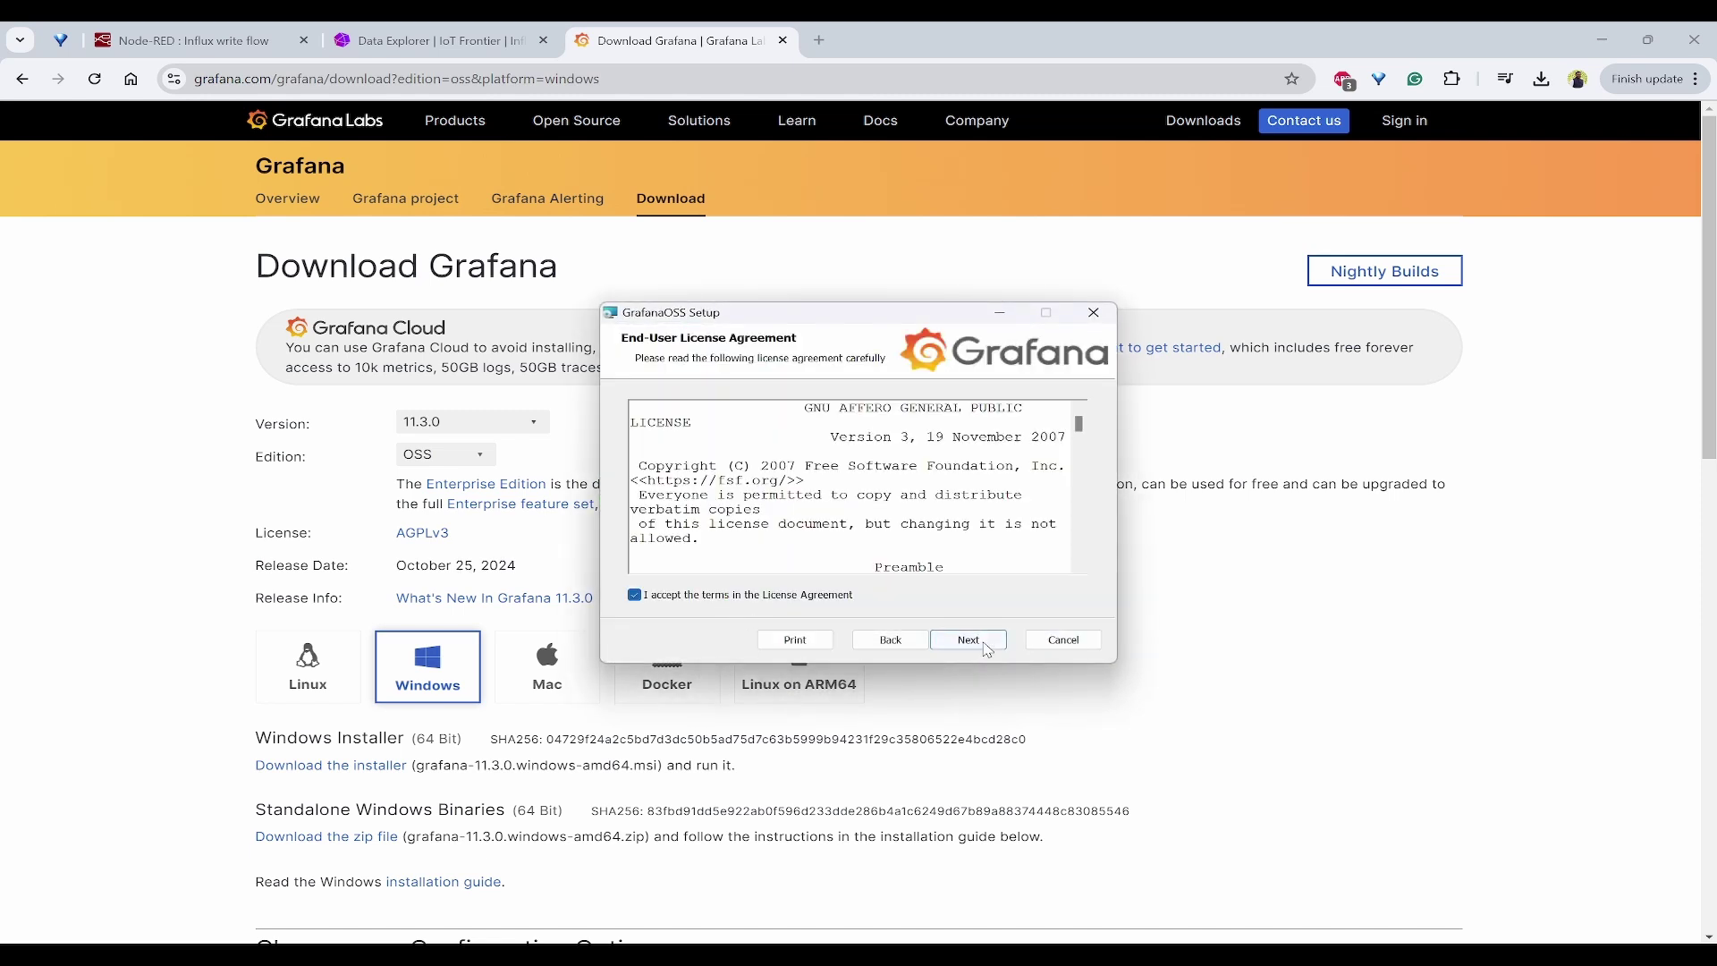
click(981, 642)
click(984, 641)
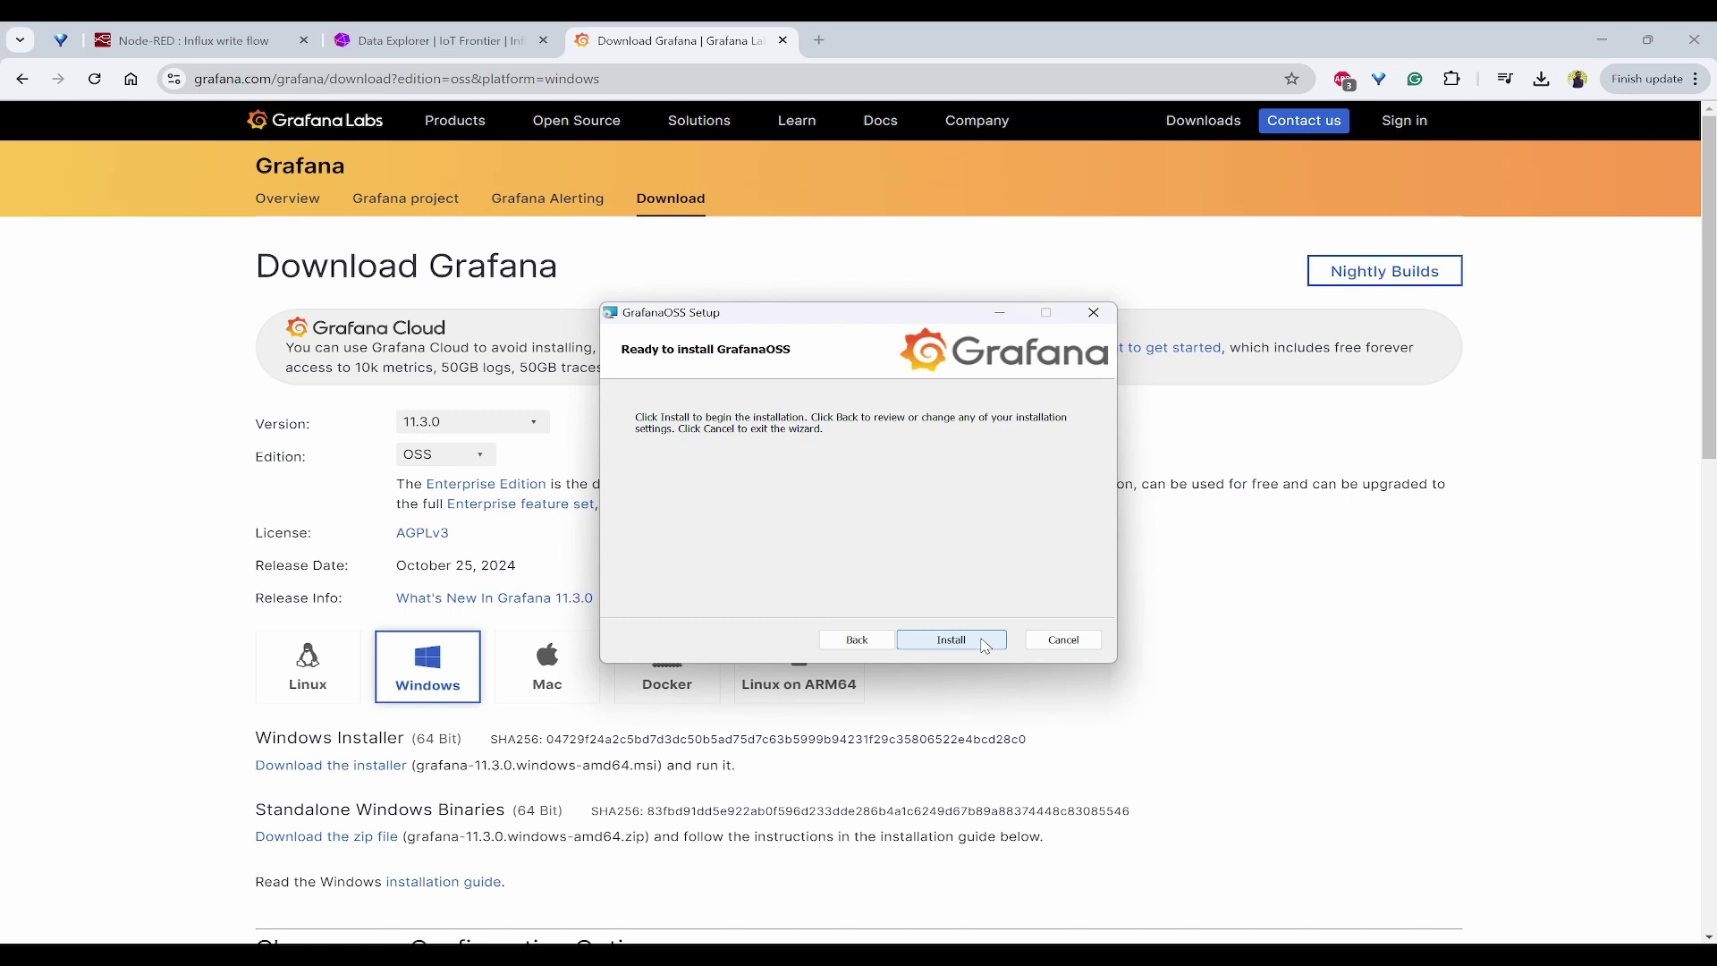
click(984, 640)
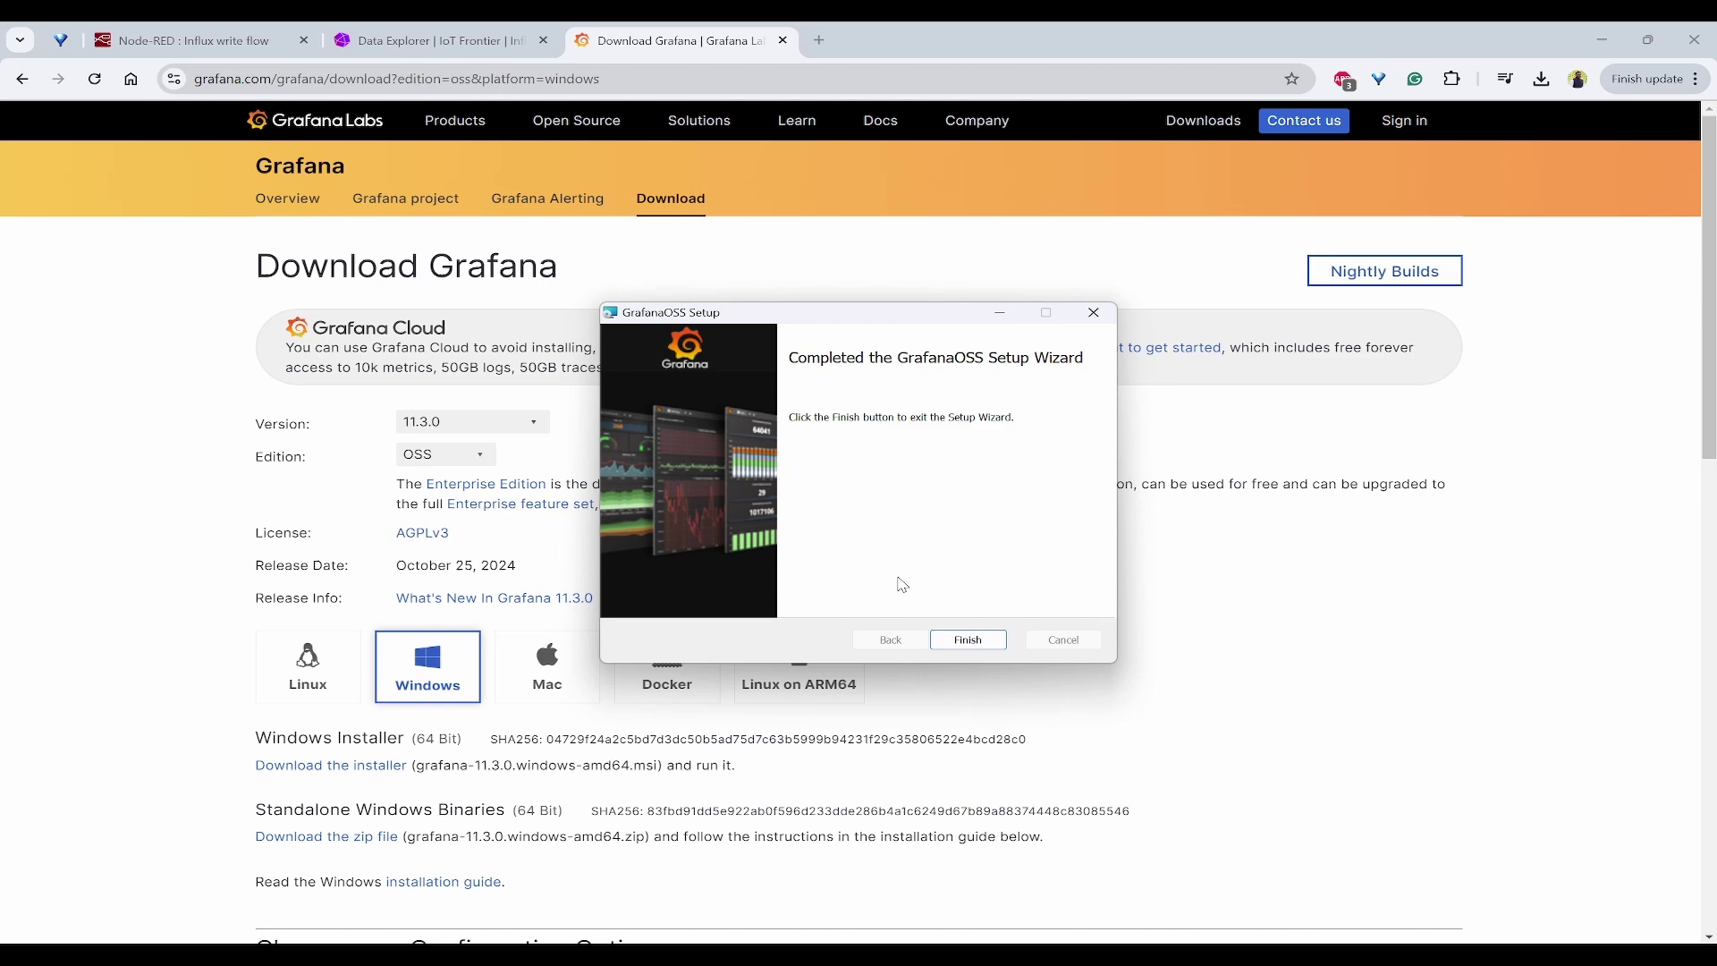
click(984, 642)
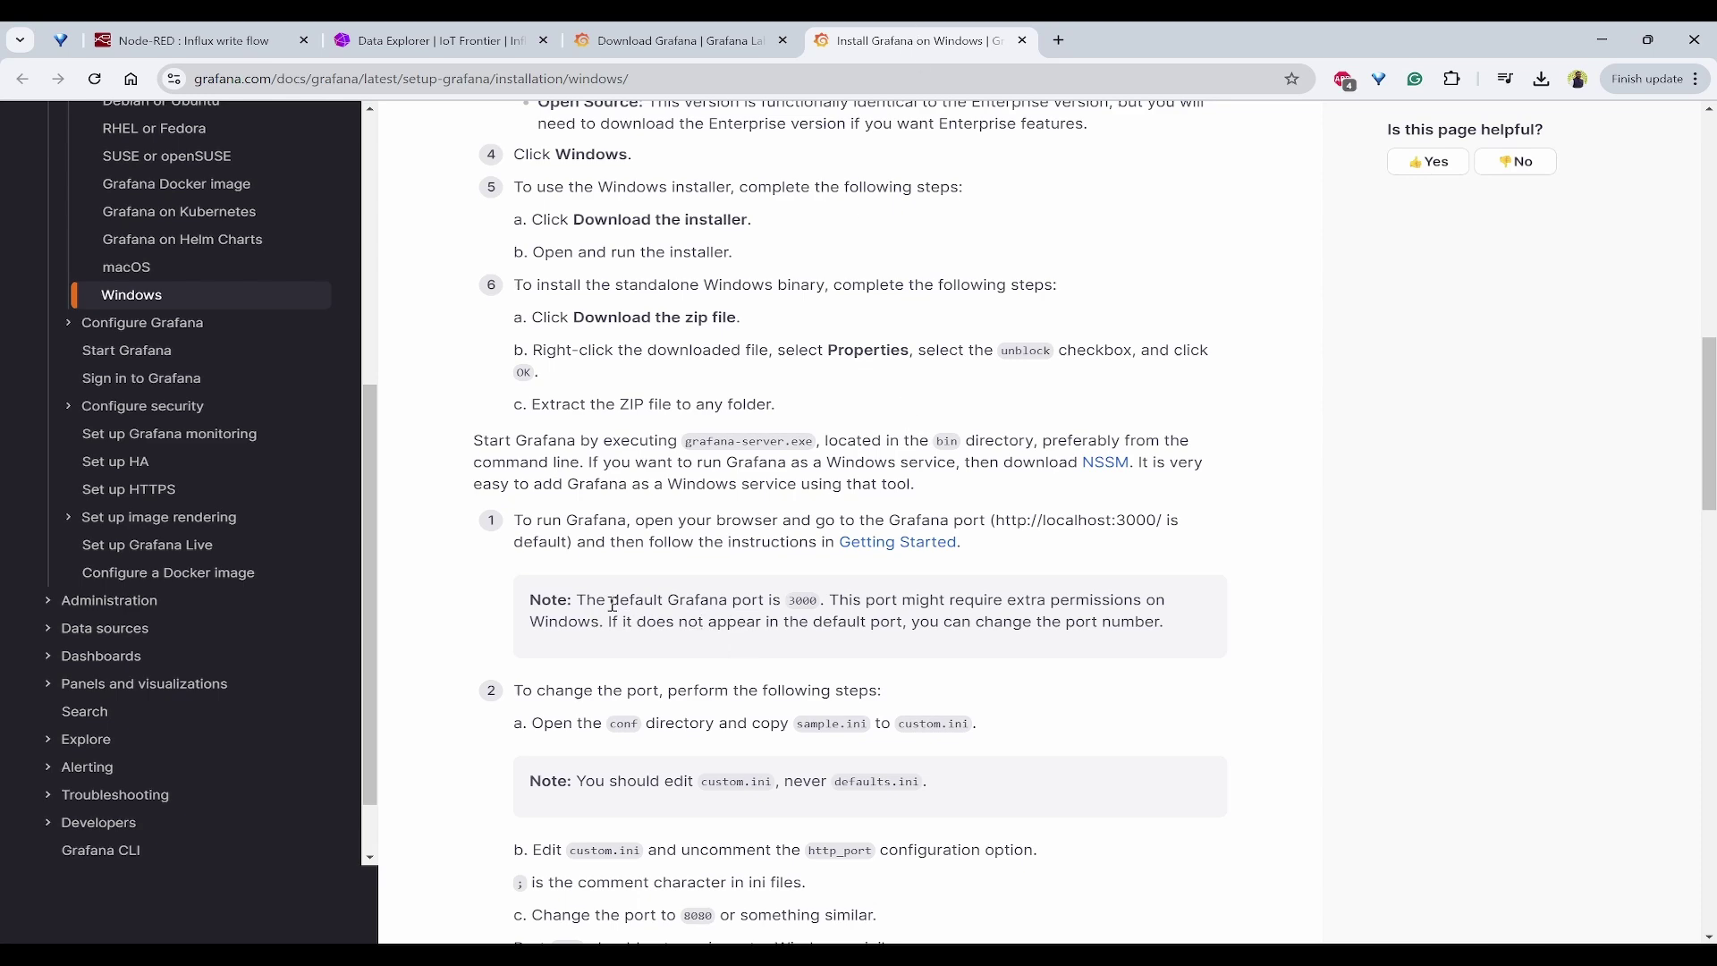
Step: Open the local Grafana server at localhost:3000 in a new tab
drag(610, 604, 817, 601)
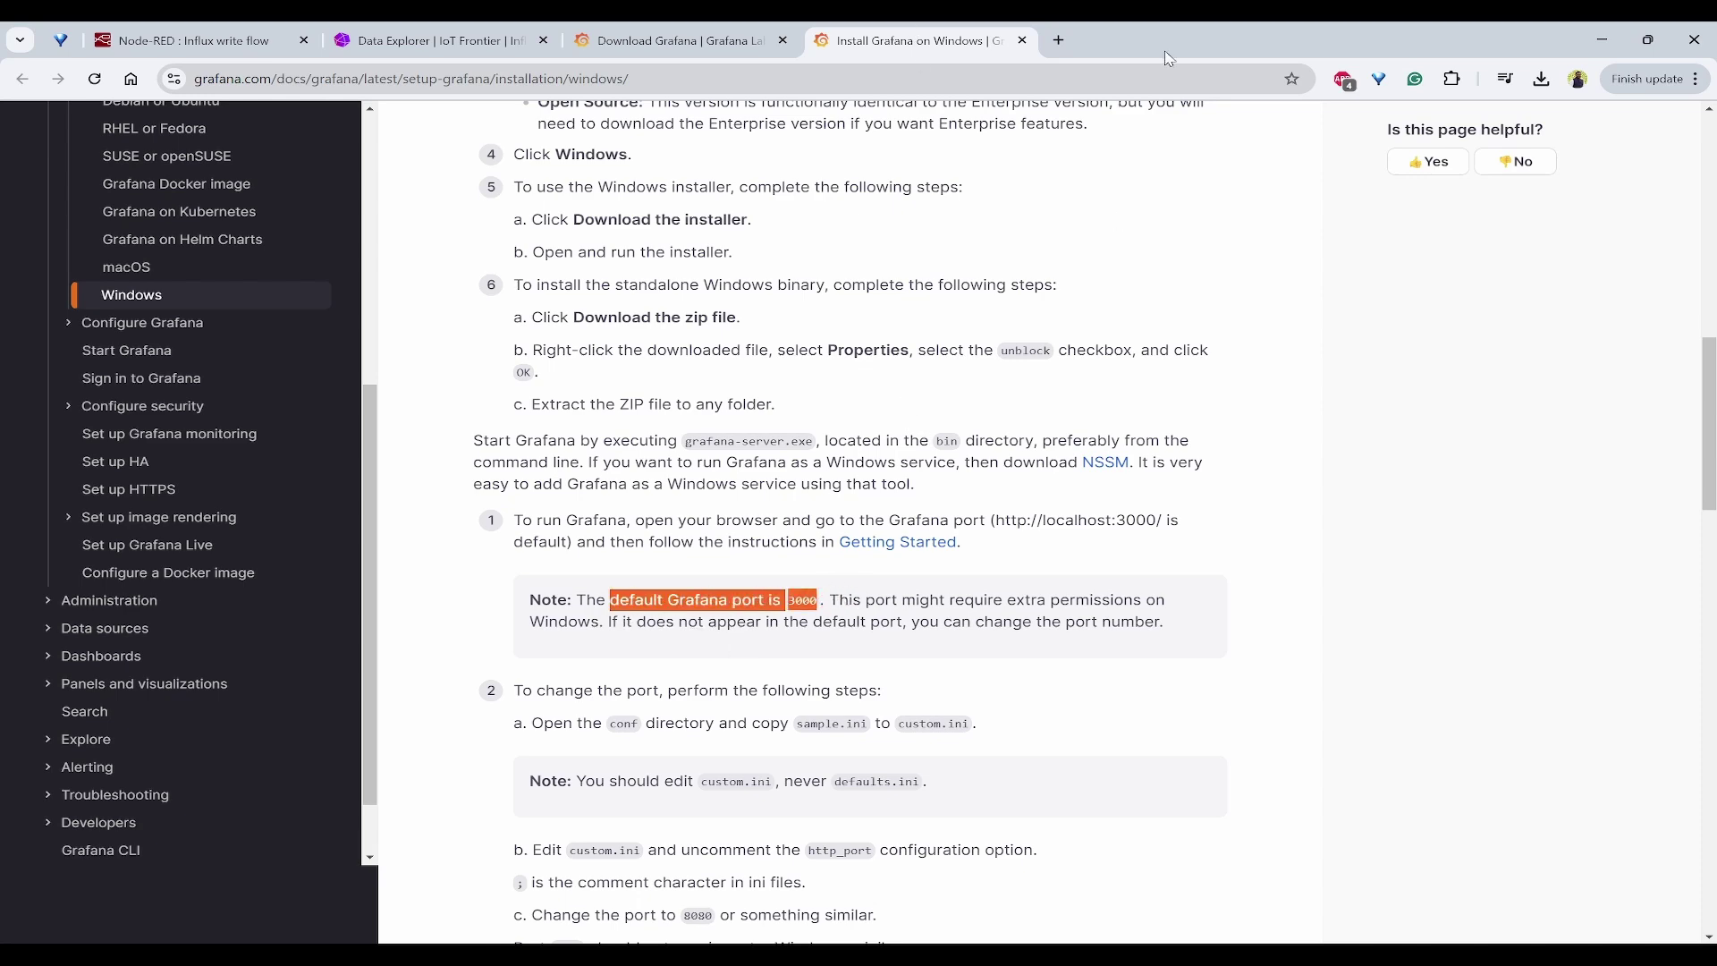
click(1059, 41)
text(localhost:3000/login)
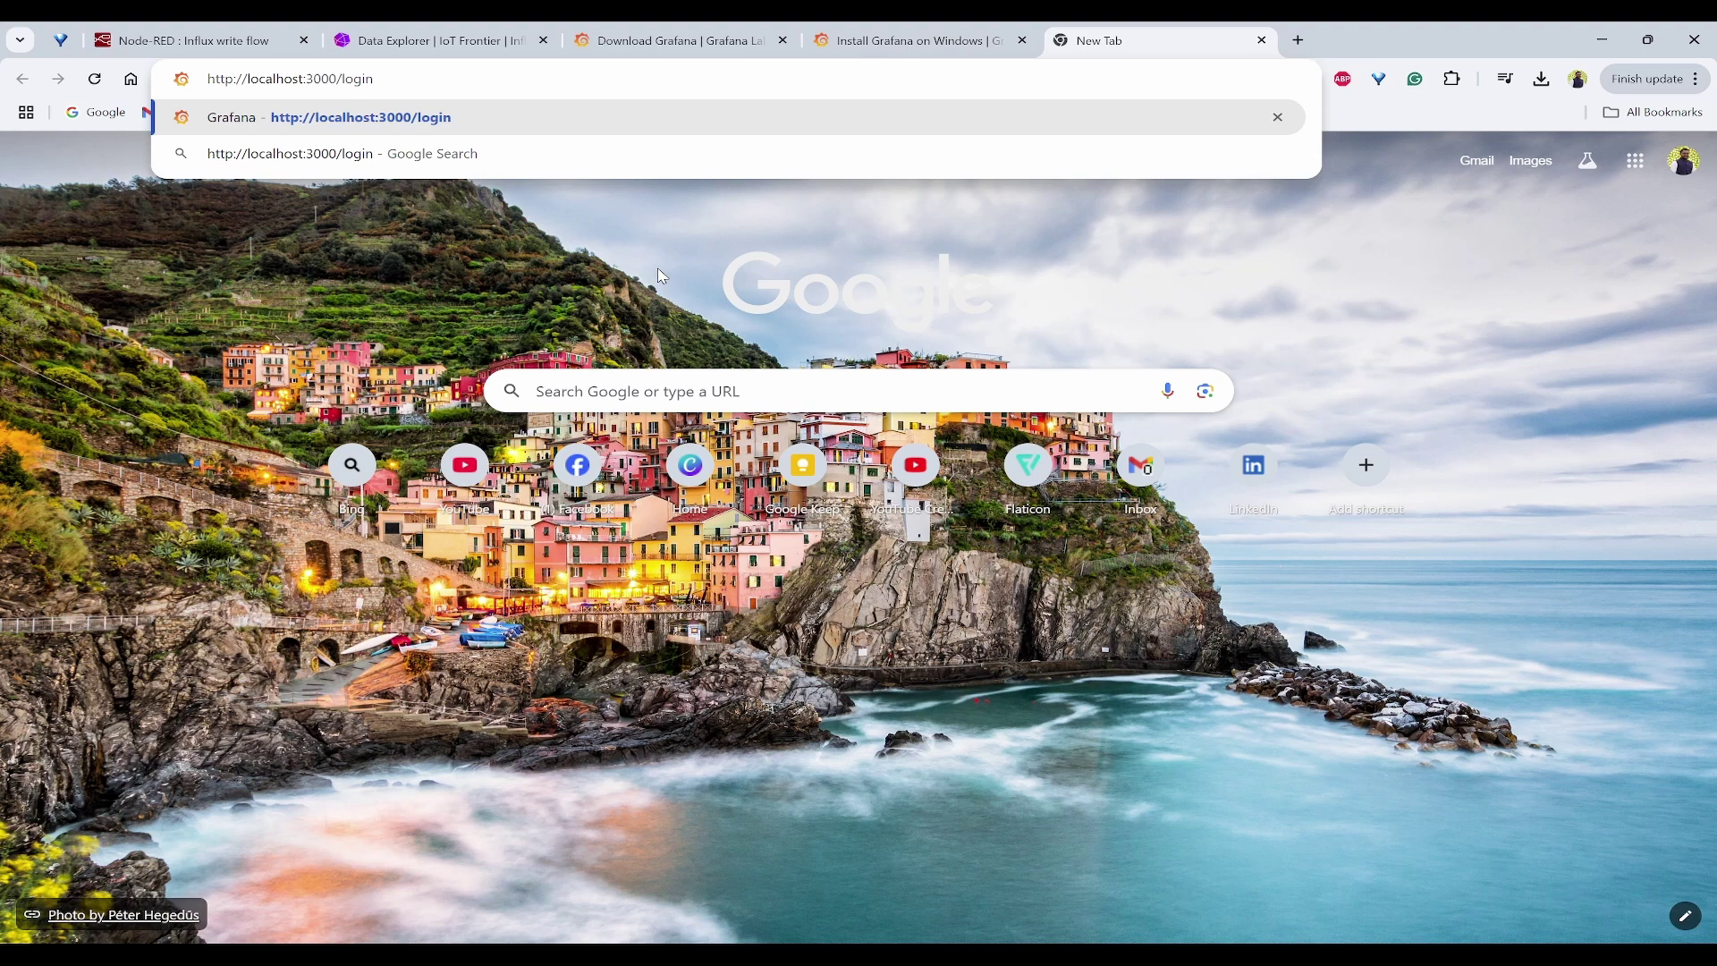
key(BackSpace)
key(BackSpace)
key(BackSpace)
key(BackSpace)
key(BackSpace)
key(Return)
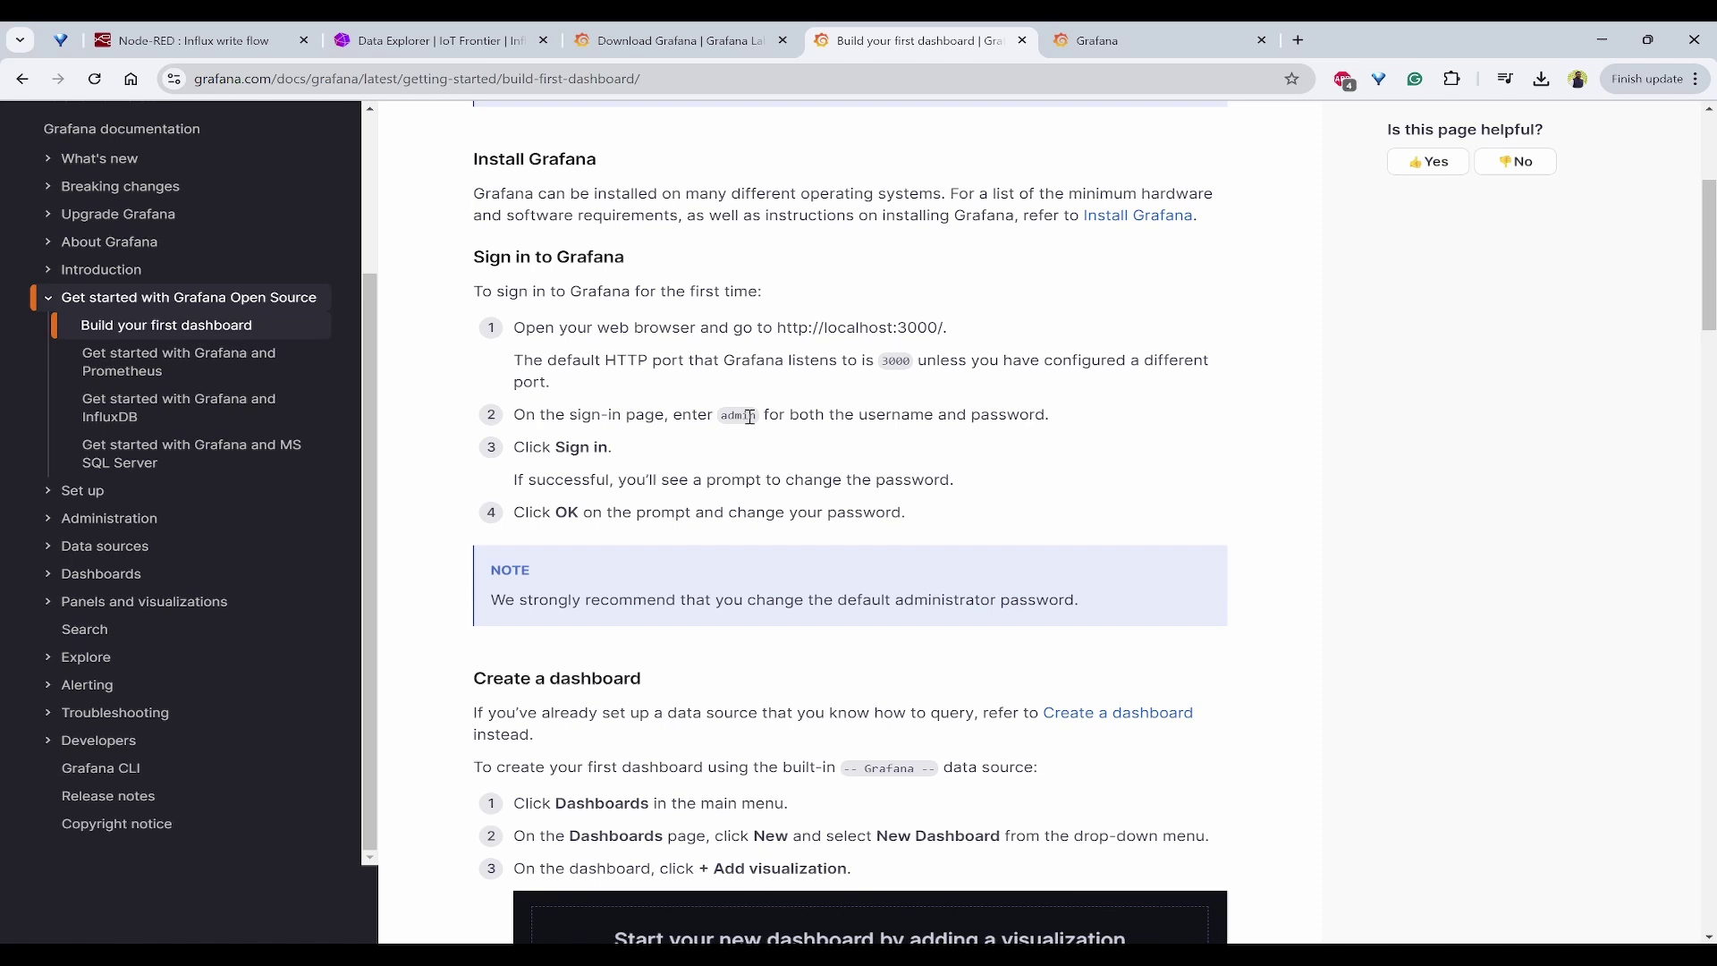
Step: Log in with the default admin credentials and set a new admin password
double_click(738, 416)
click(1106, 38)
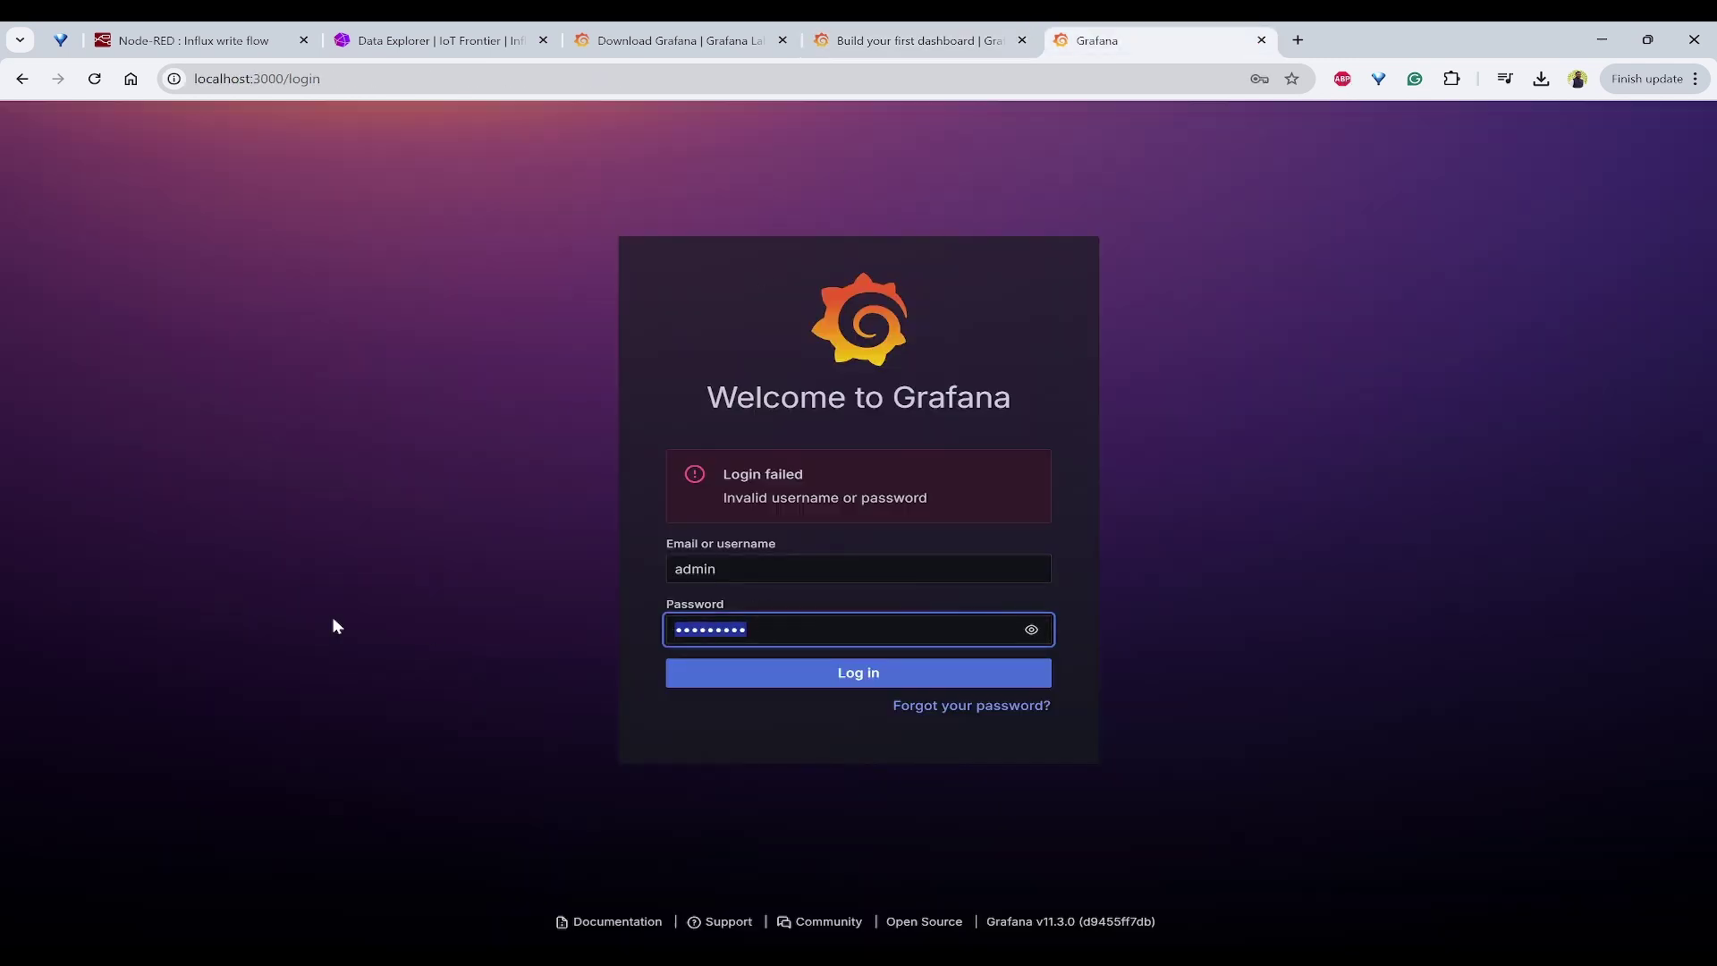
key(ctrl+a)
text(admin)
key(Return)
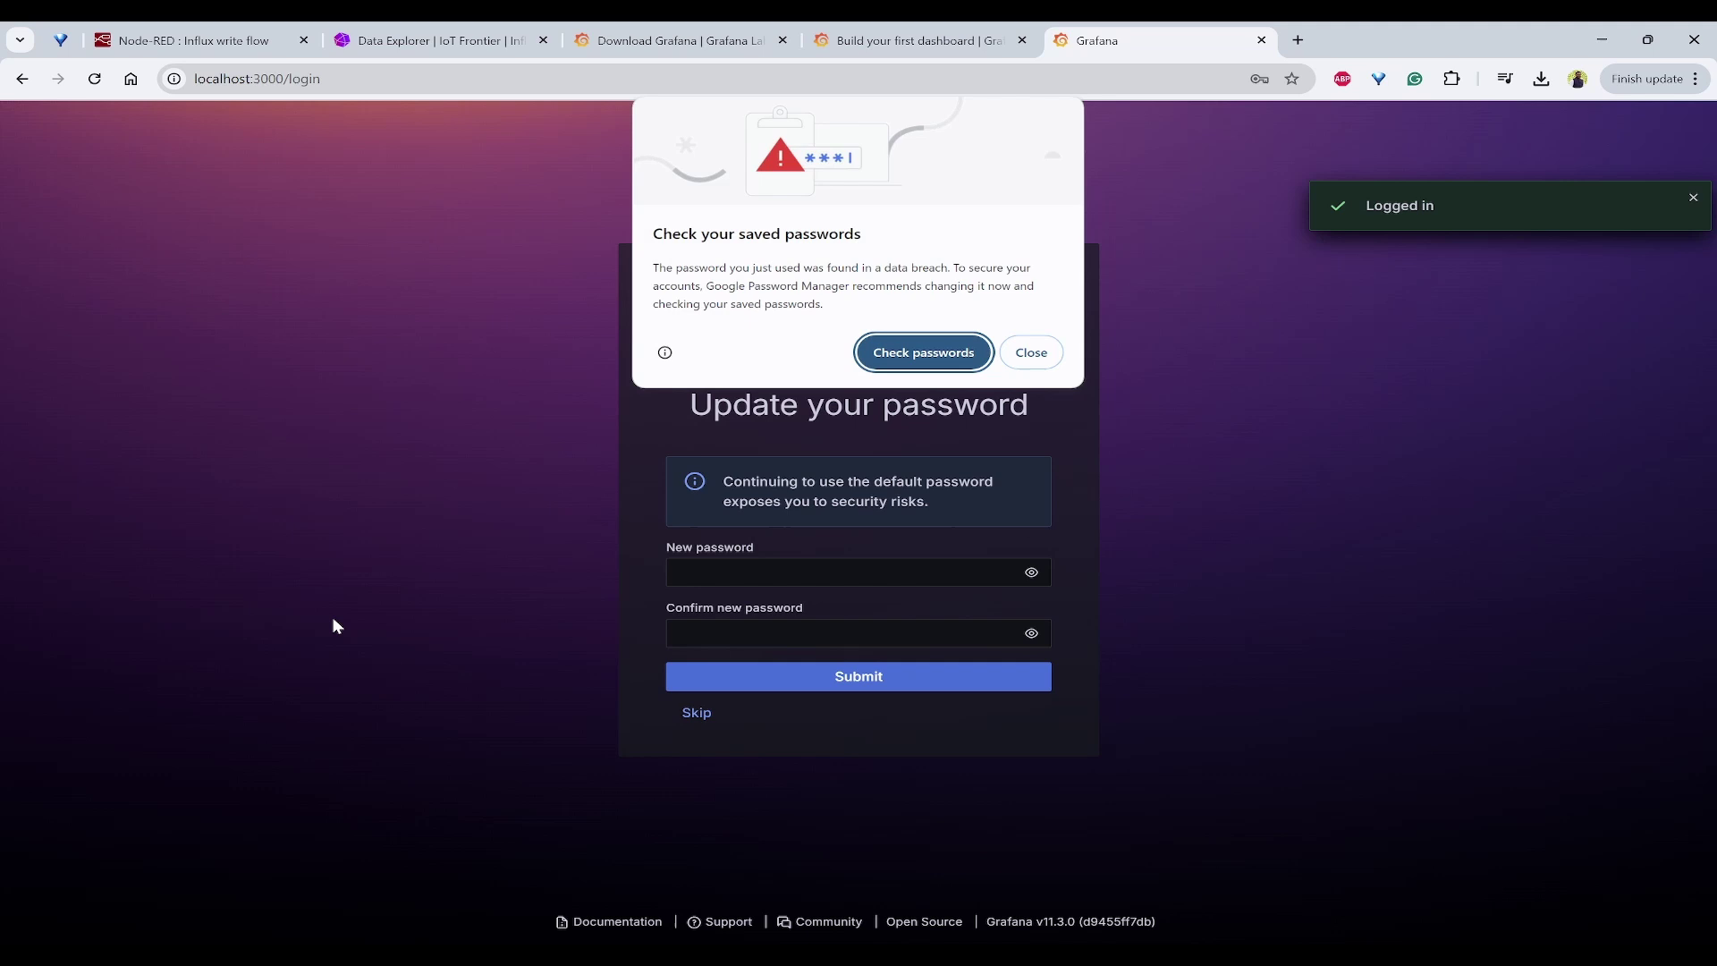
click(1031, 352)
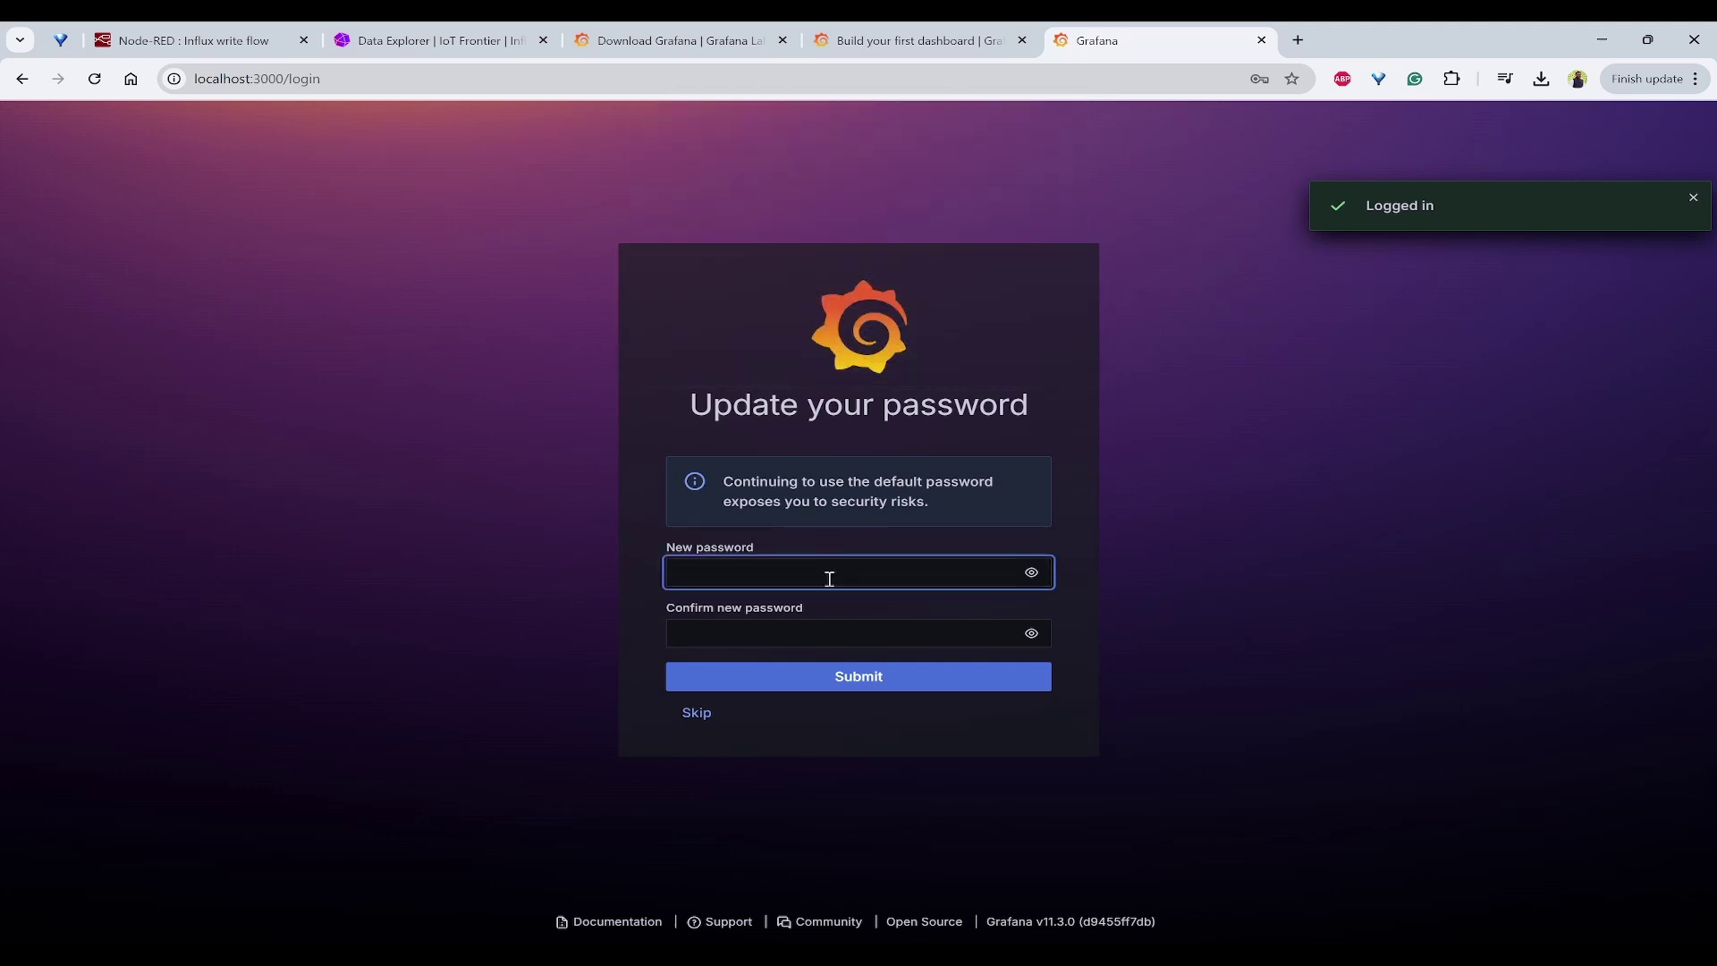
text(adminadm)
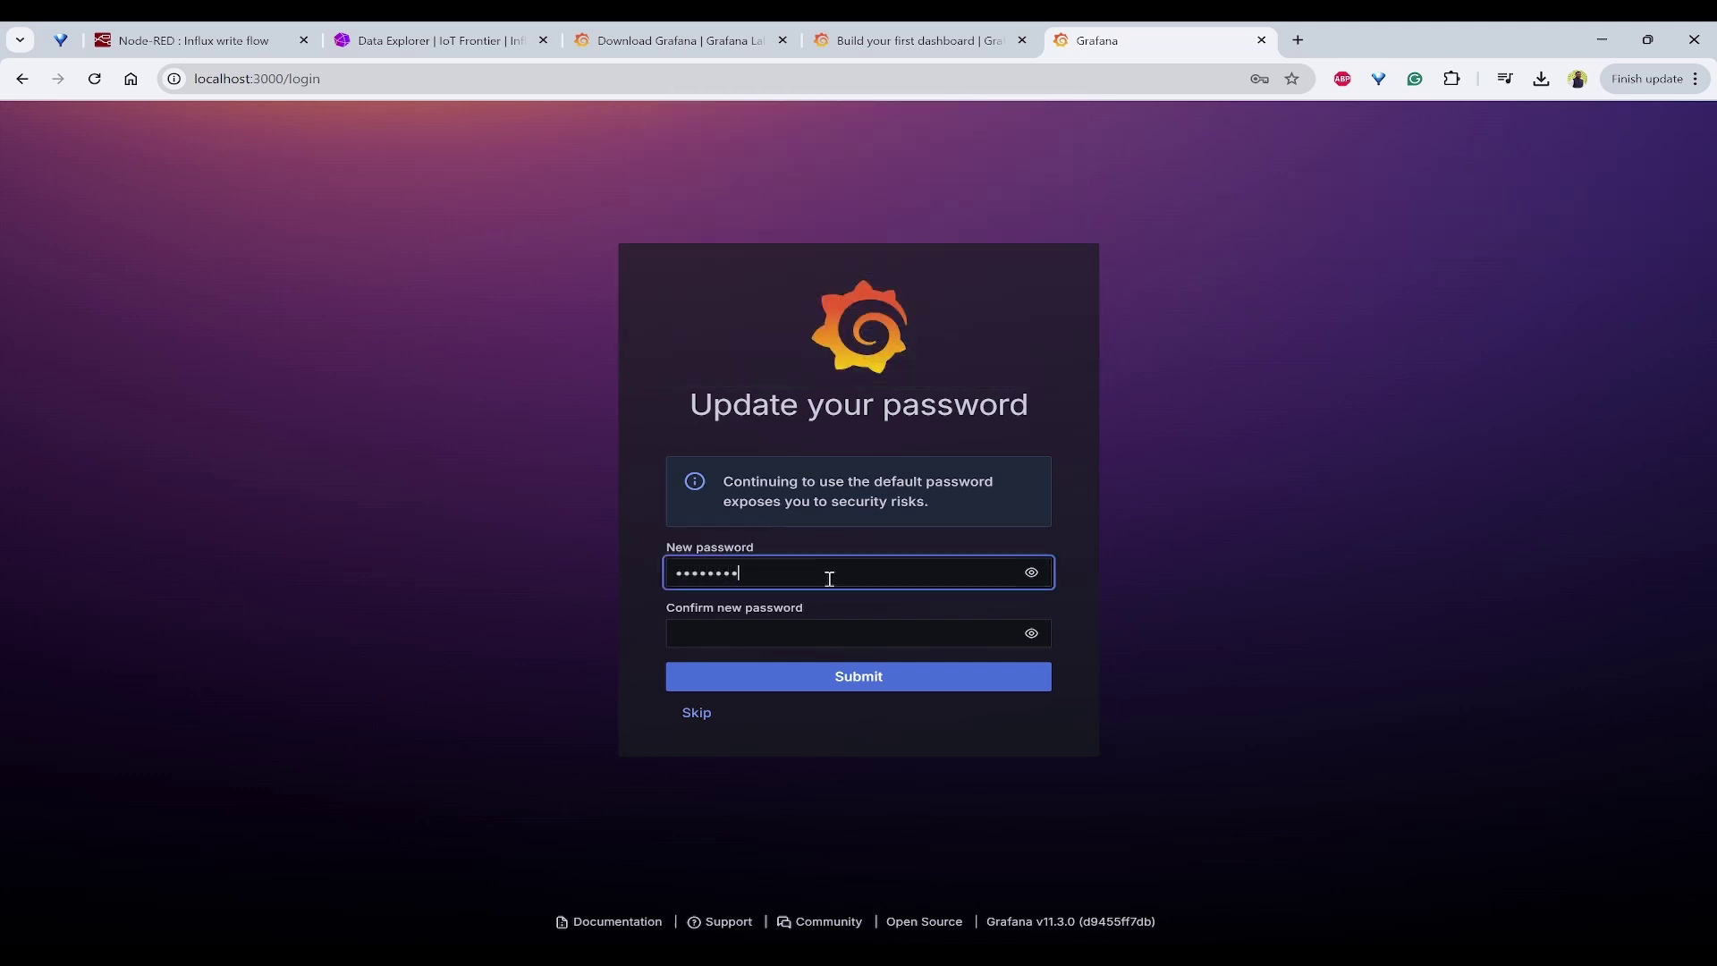
text(in)
key(Tab)
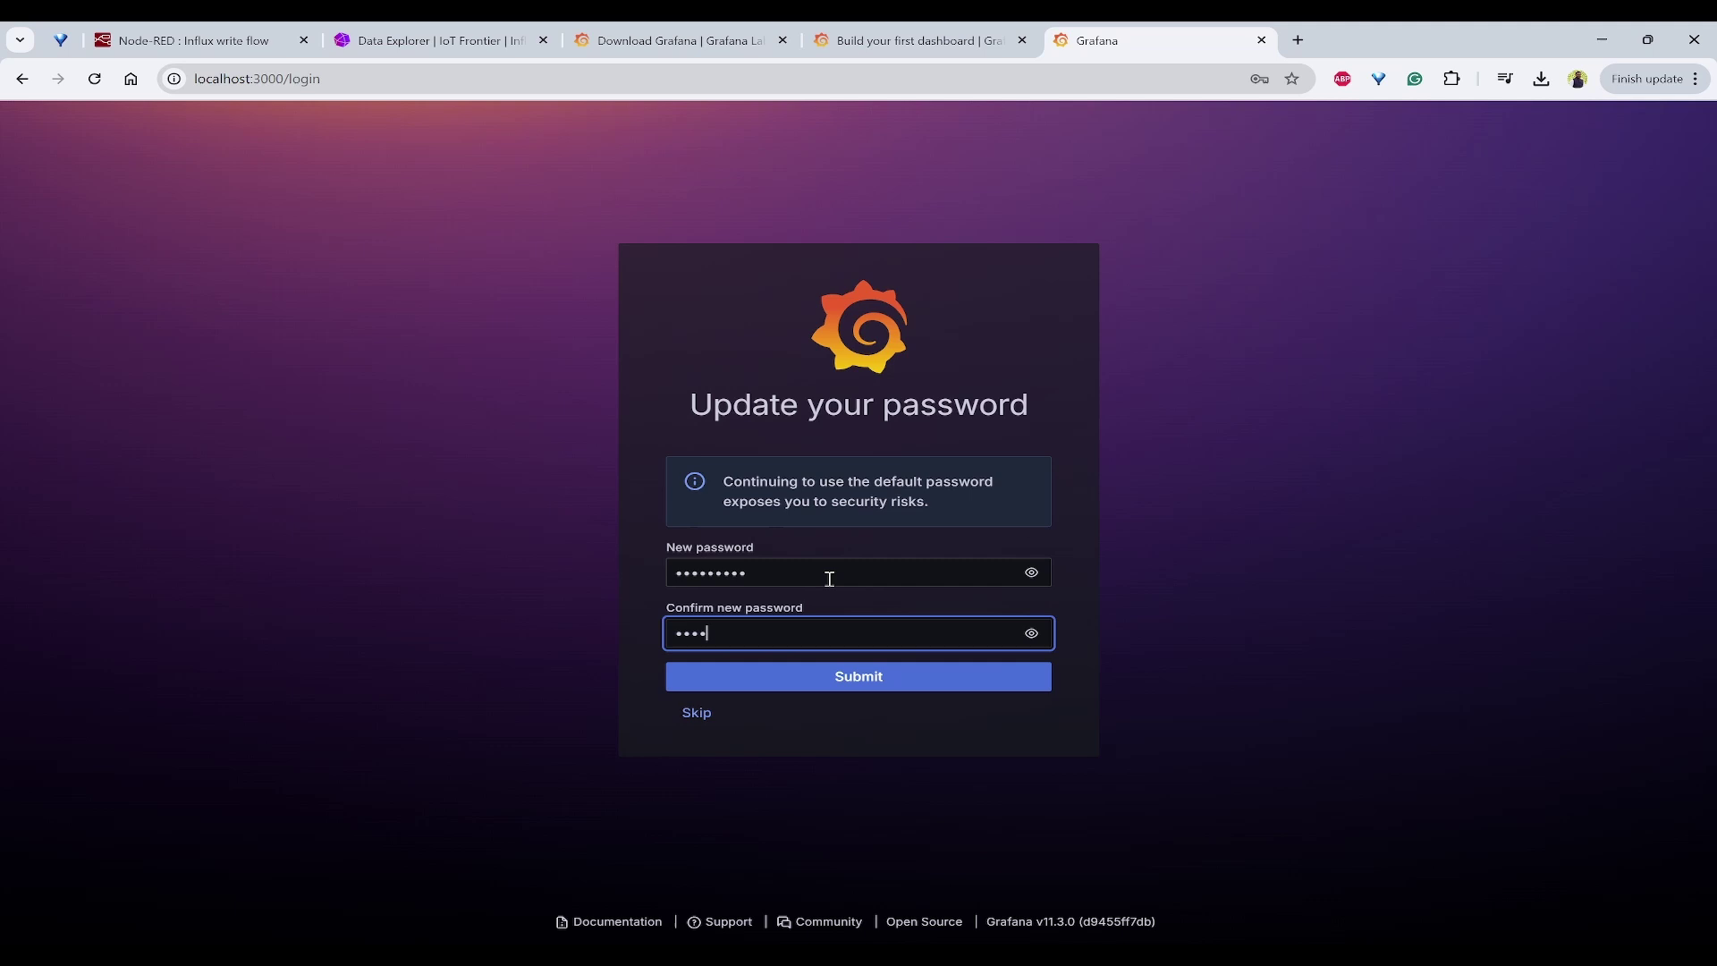
key(Return)
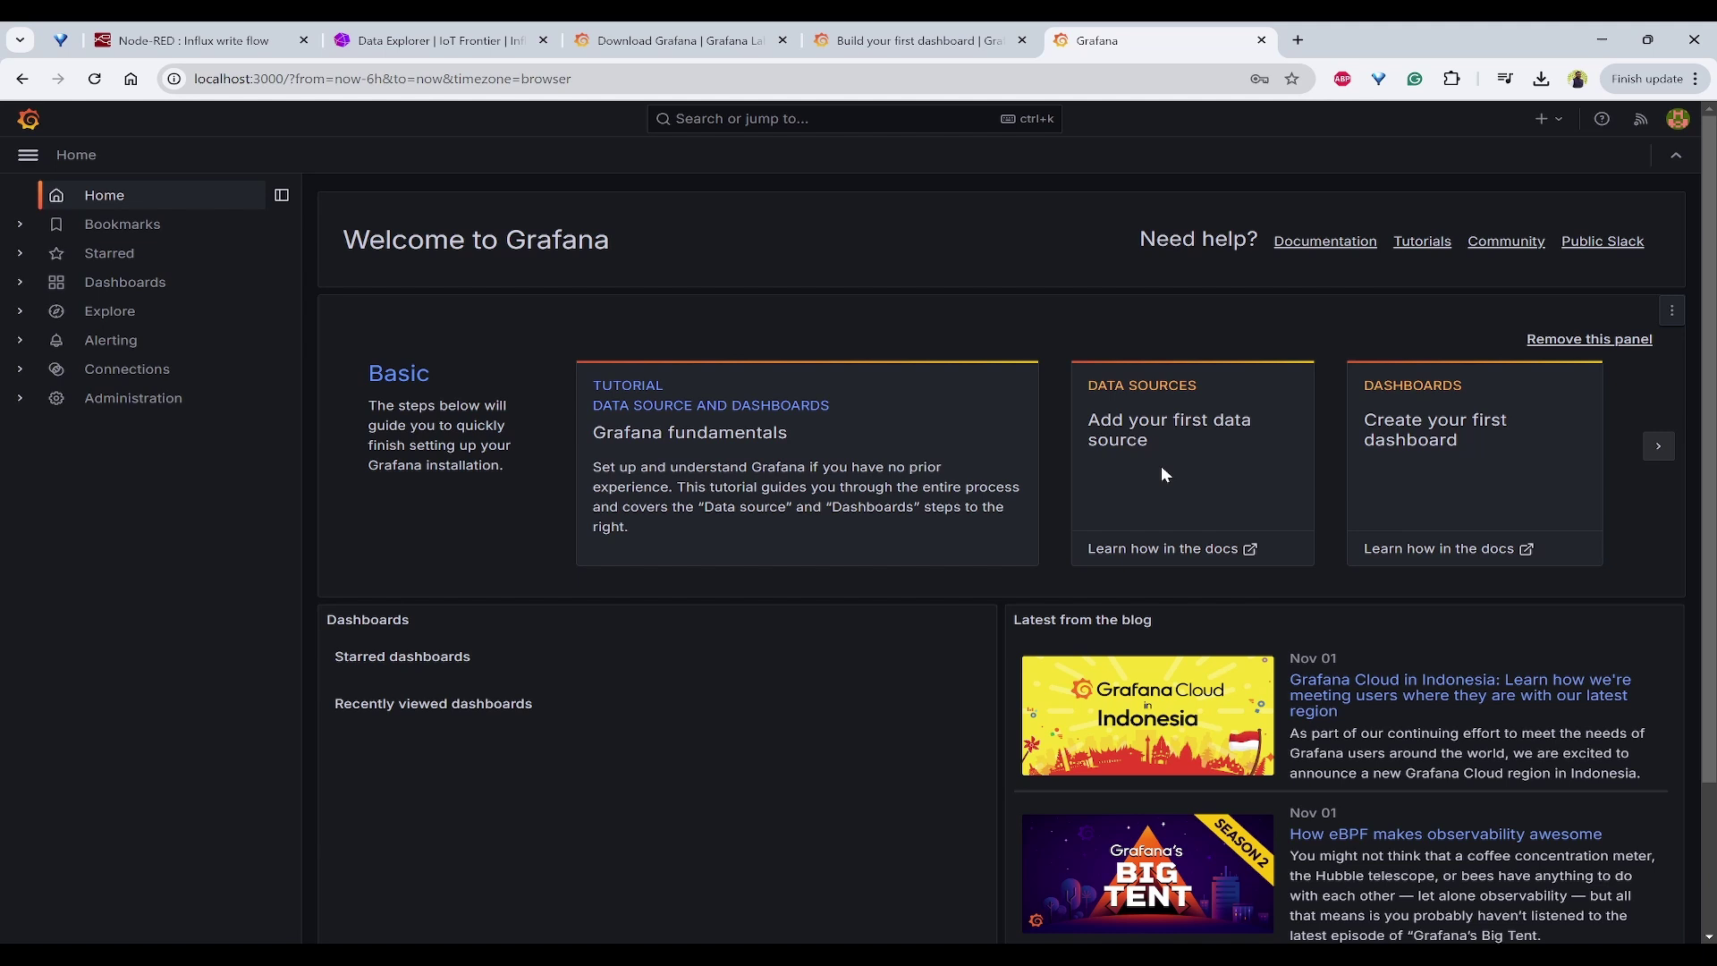
Step: Add a first data source by filtering for 'influ' and choosing InfluxDB
click(1167, 403)
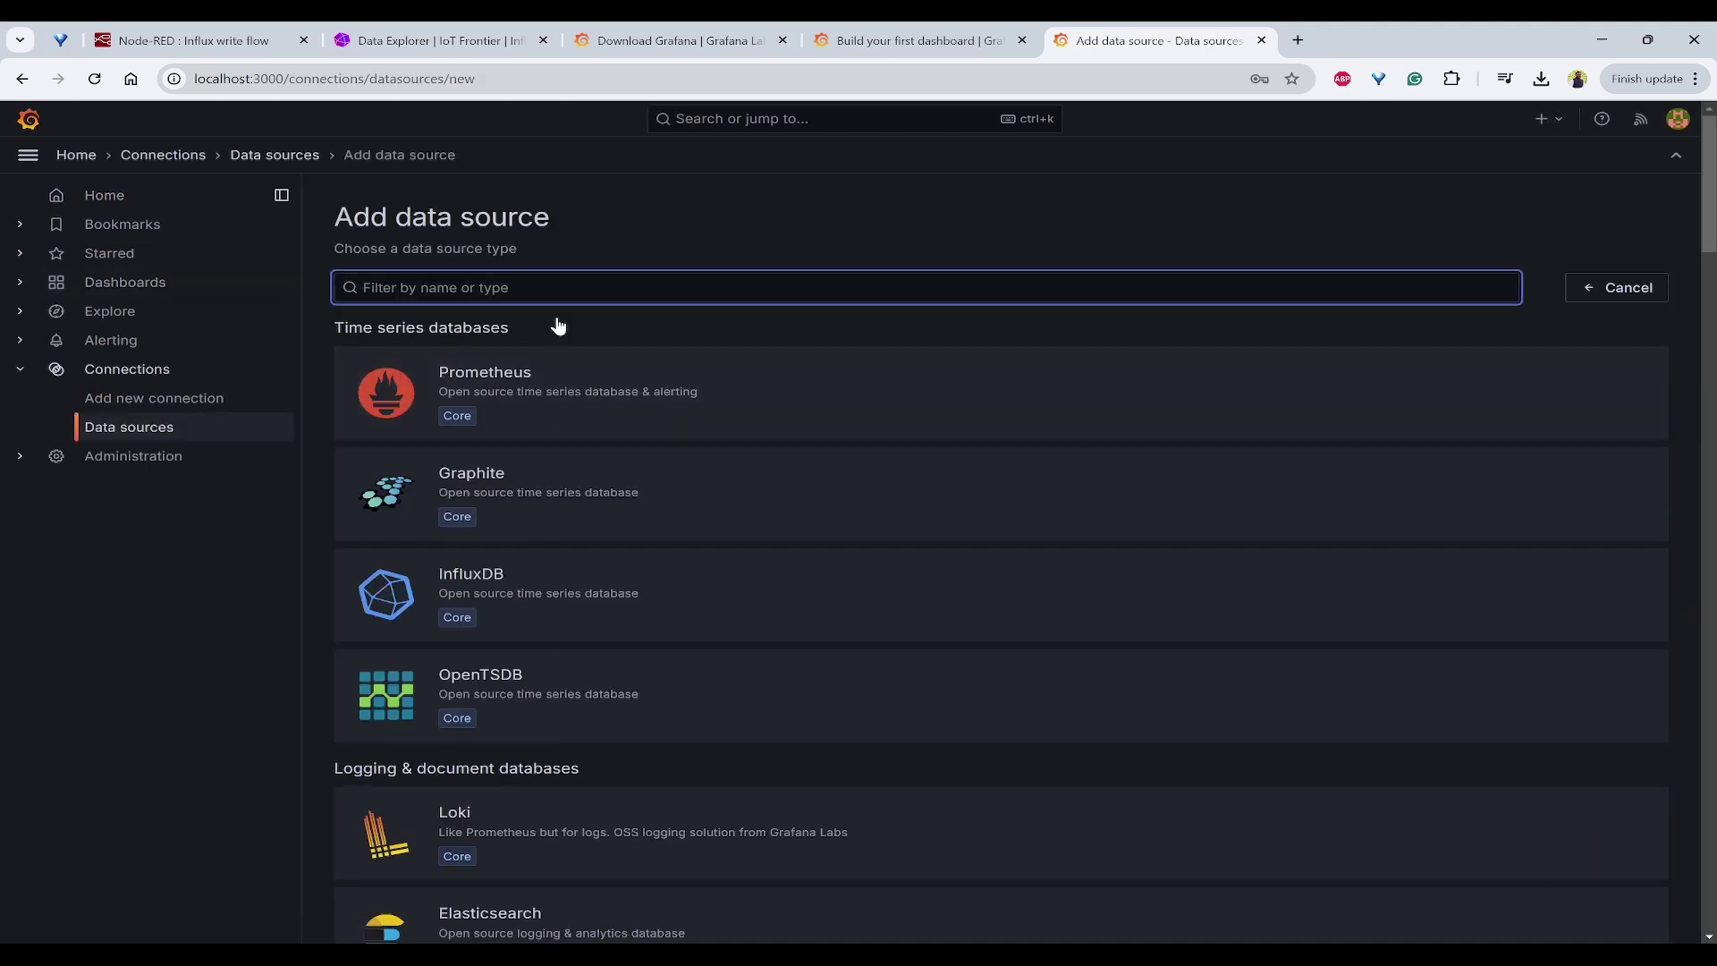
text(influ)
click(619, 386)
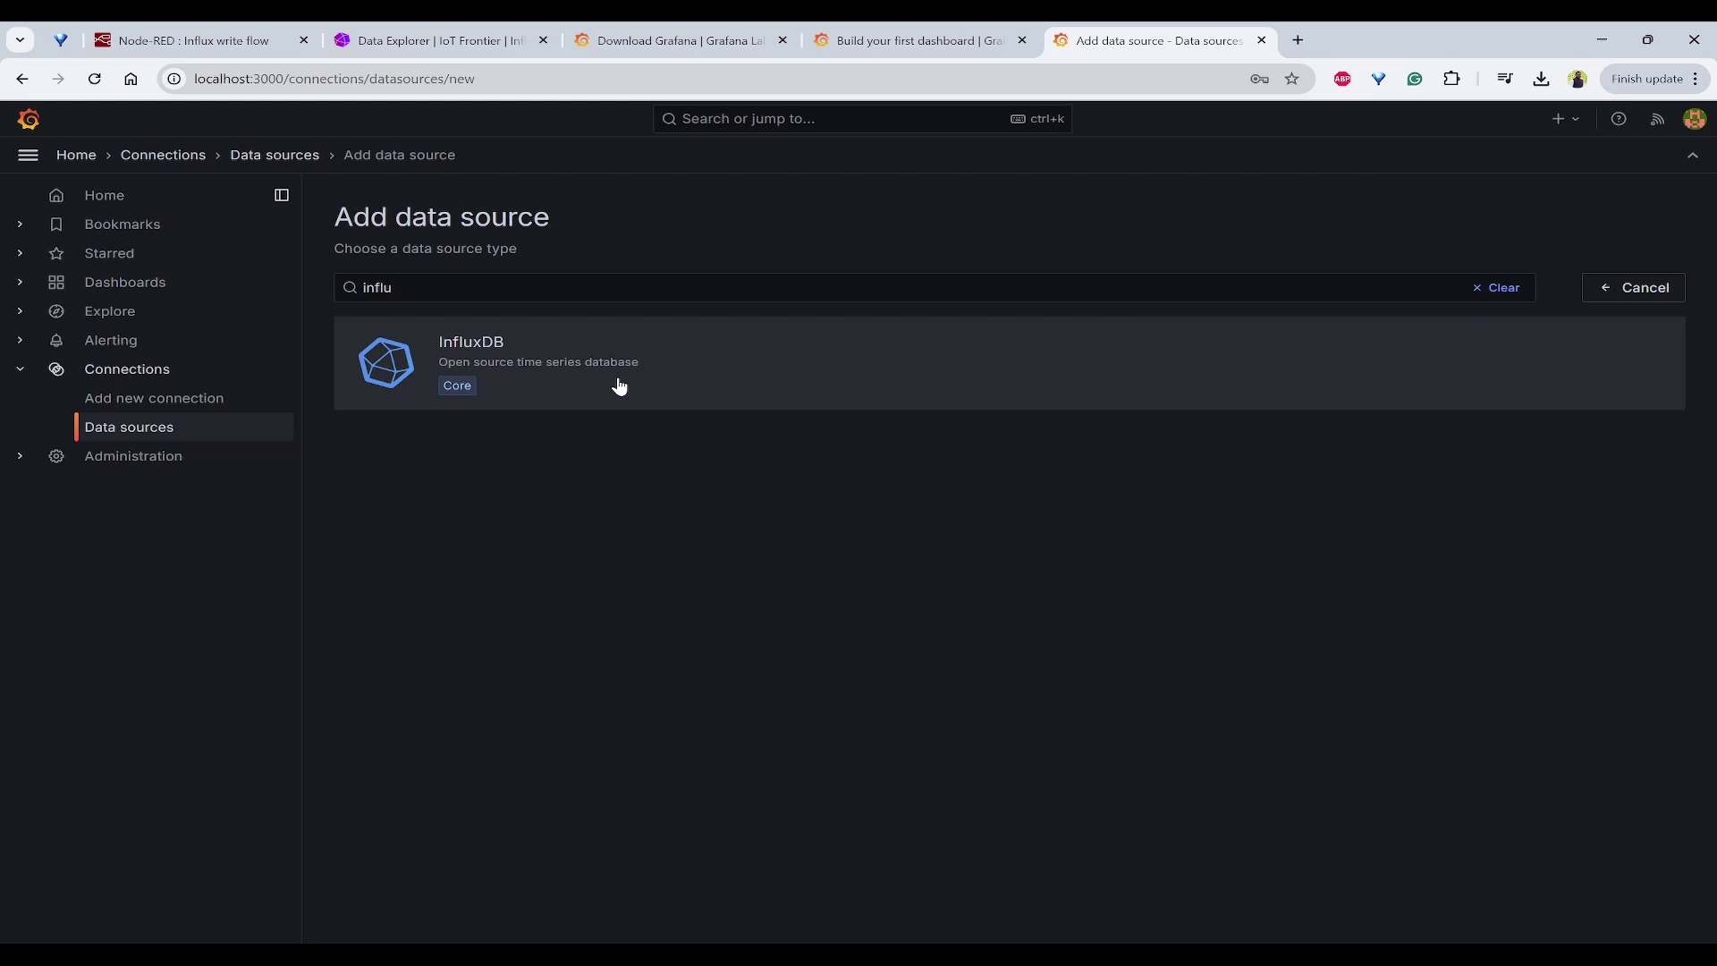
click(1245, 365)
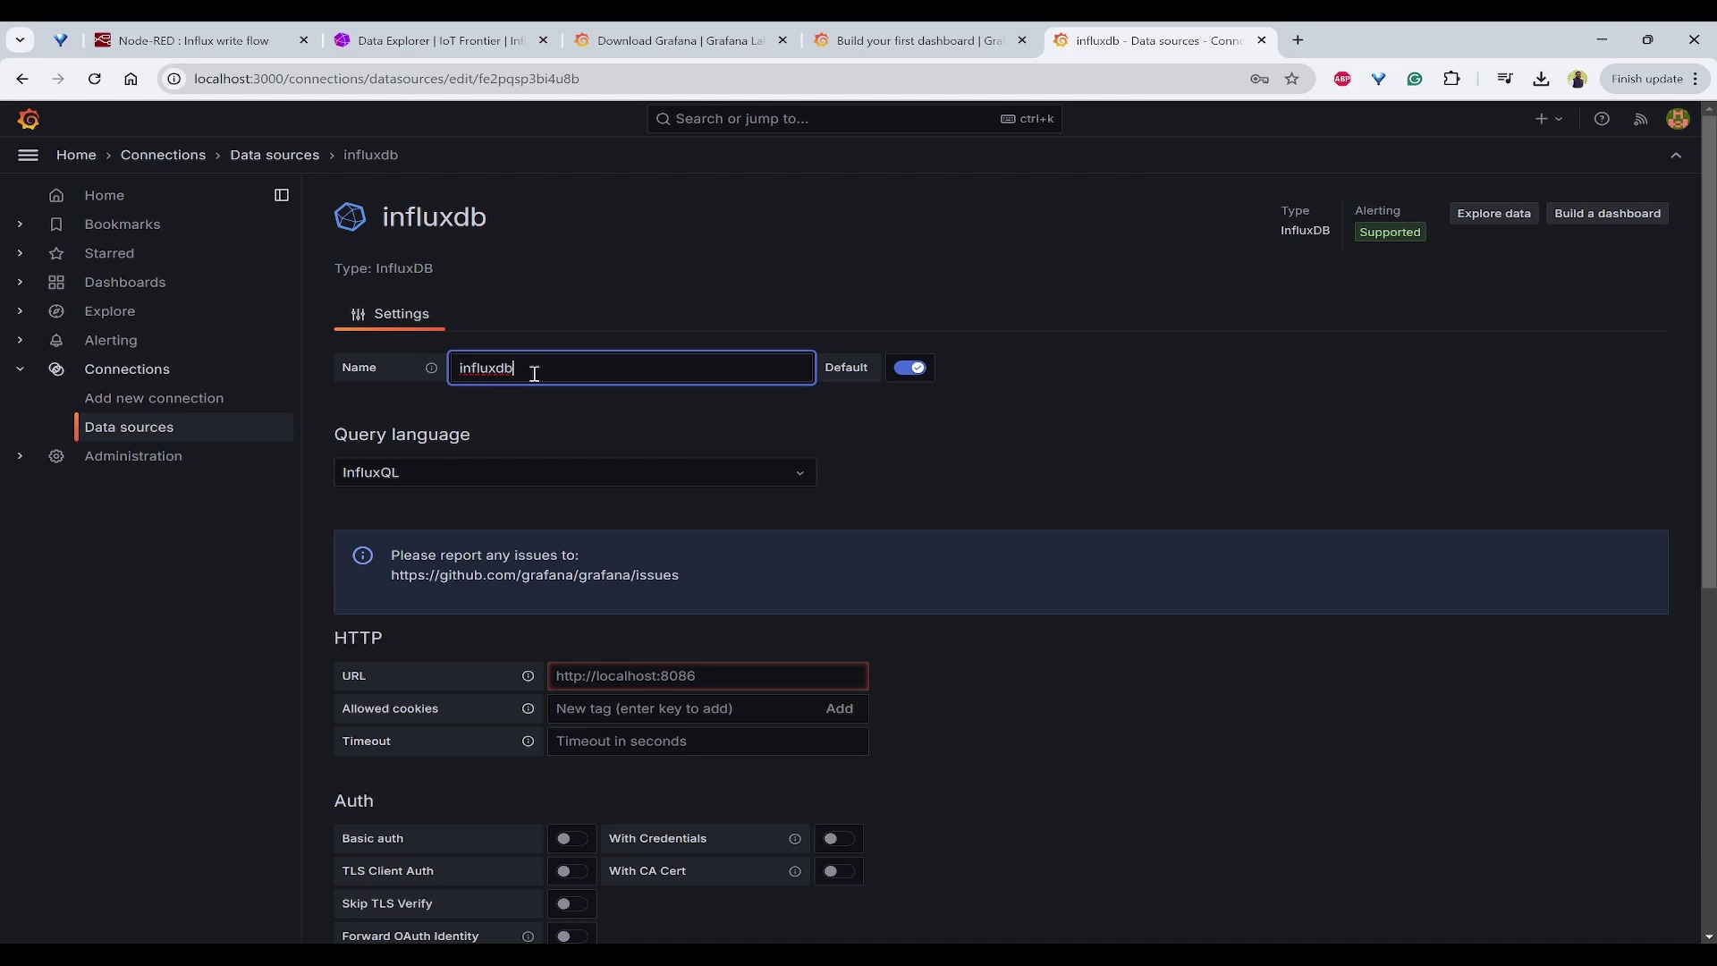
click(459, 471)
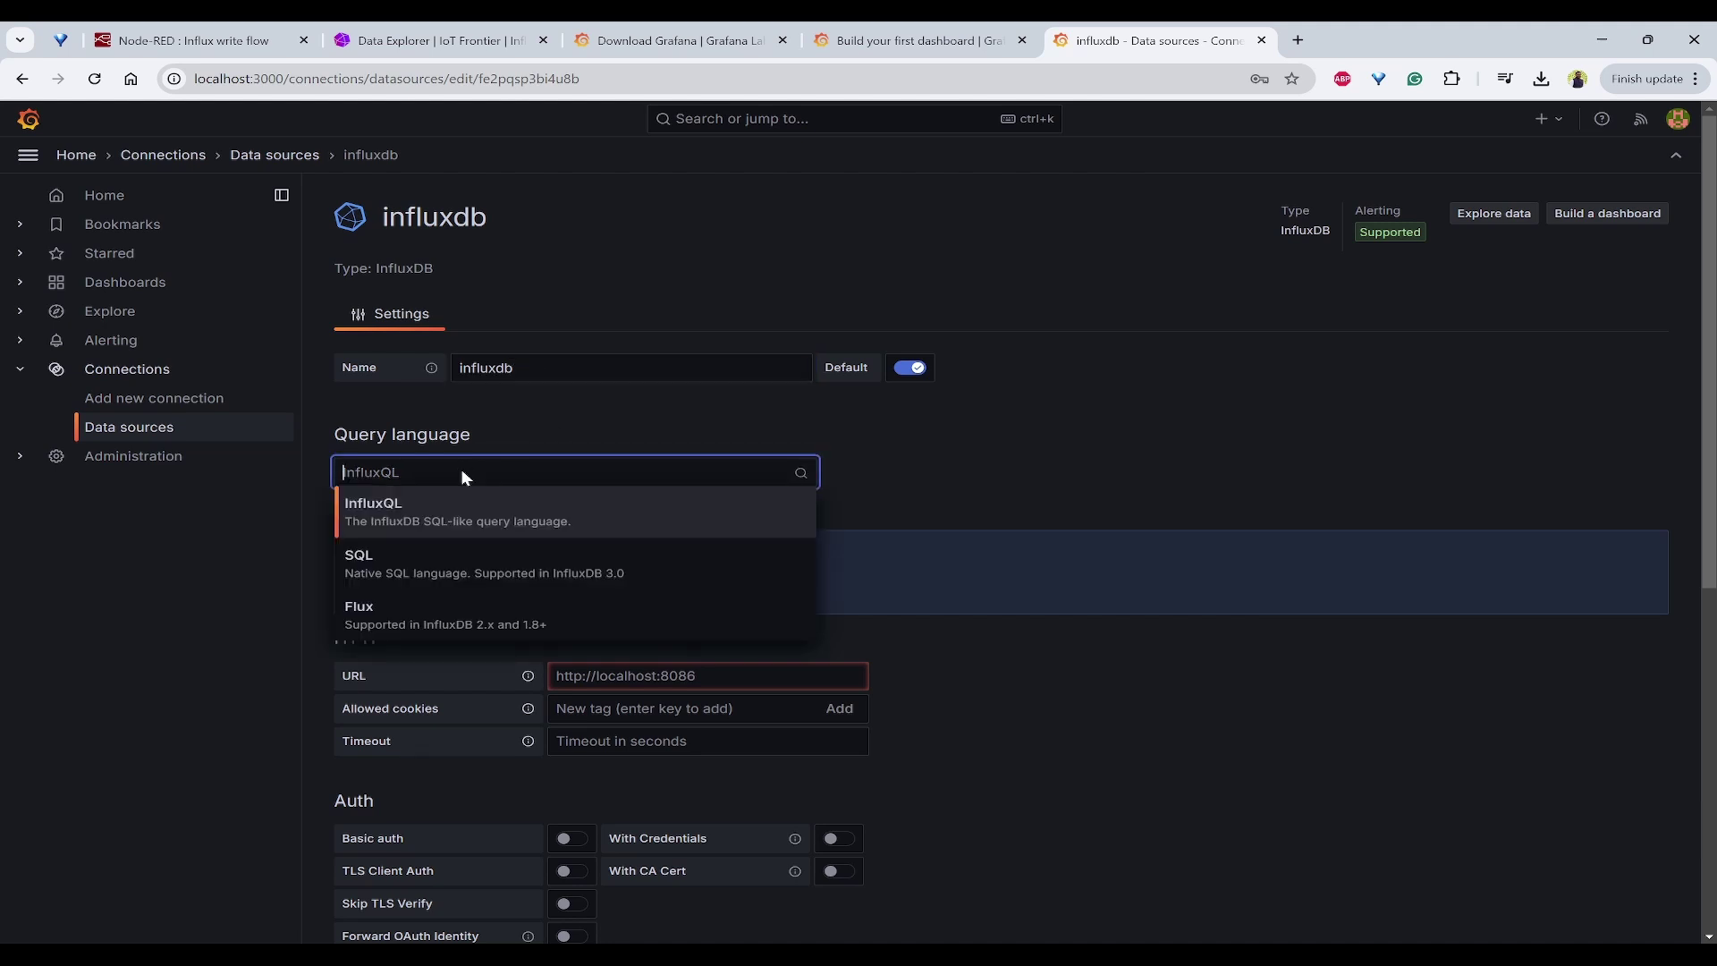
click(450, 626)
click(1040, 470)
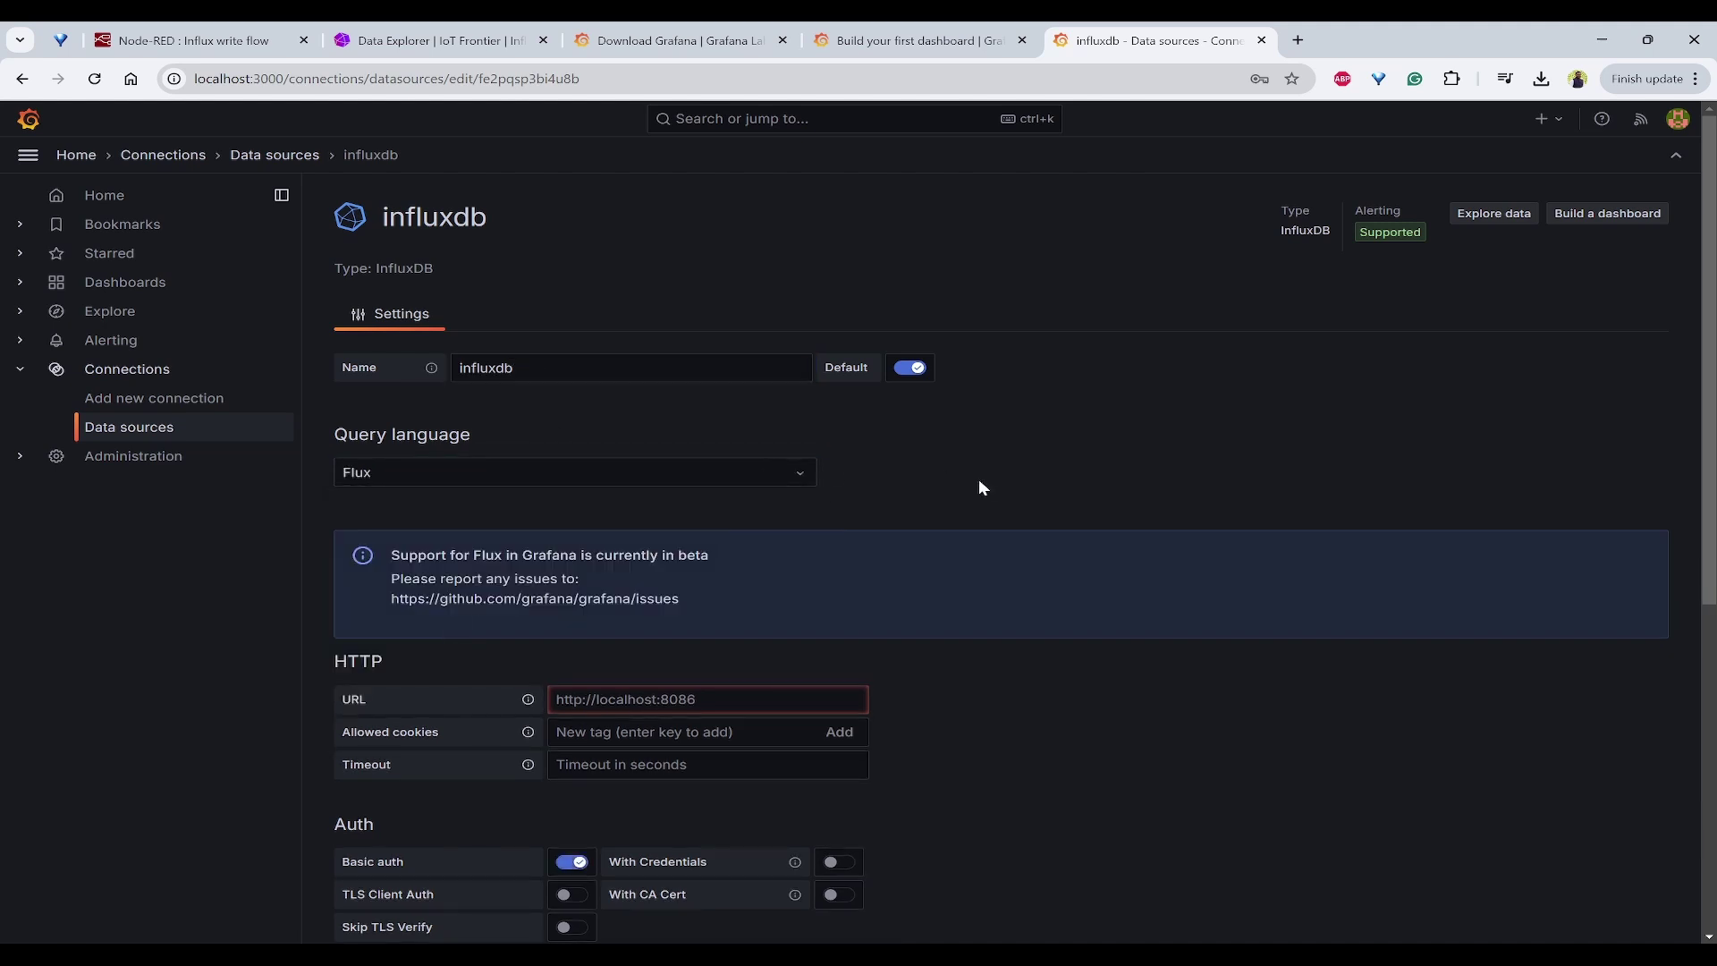
scroll(979, 487, down, 5)
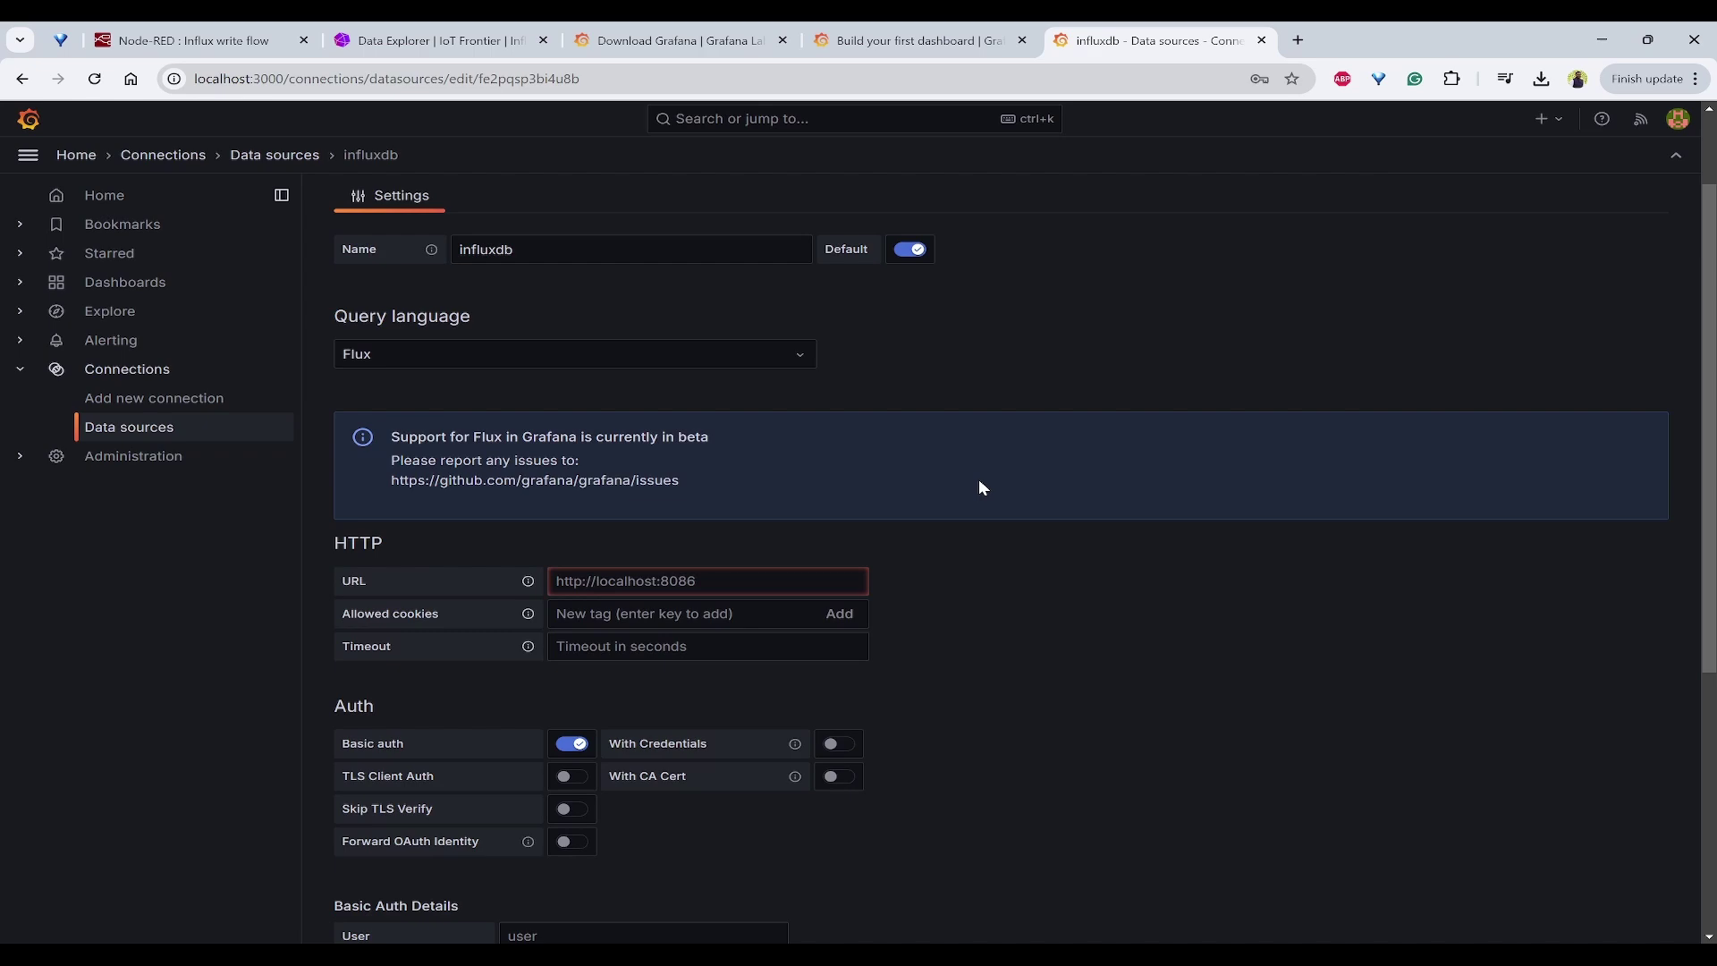
scroll(978, 487, up, 1)
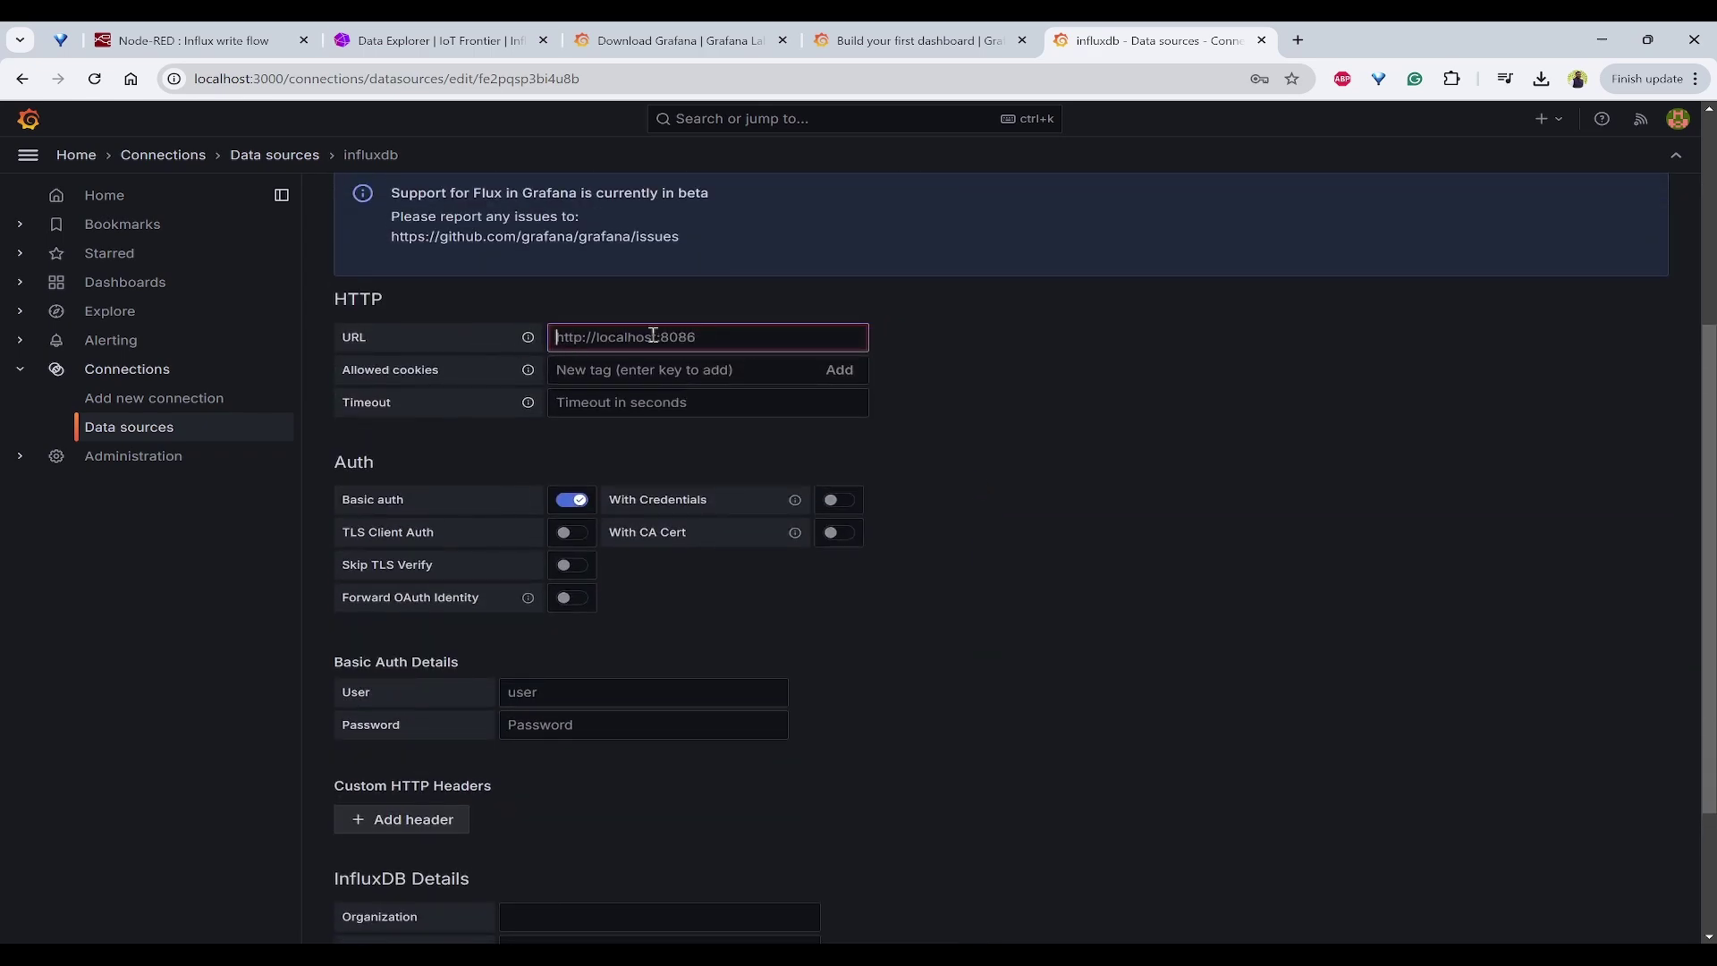
click(384, 40)
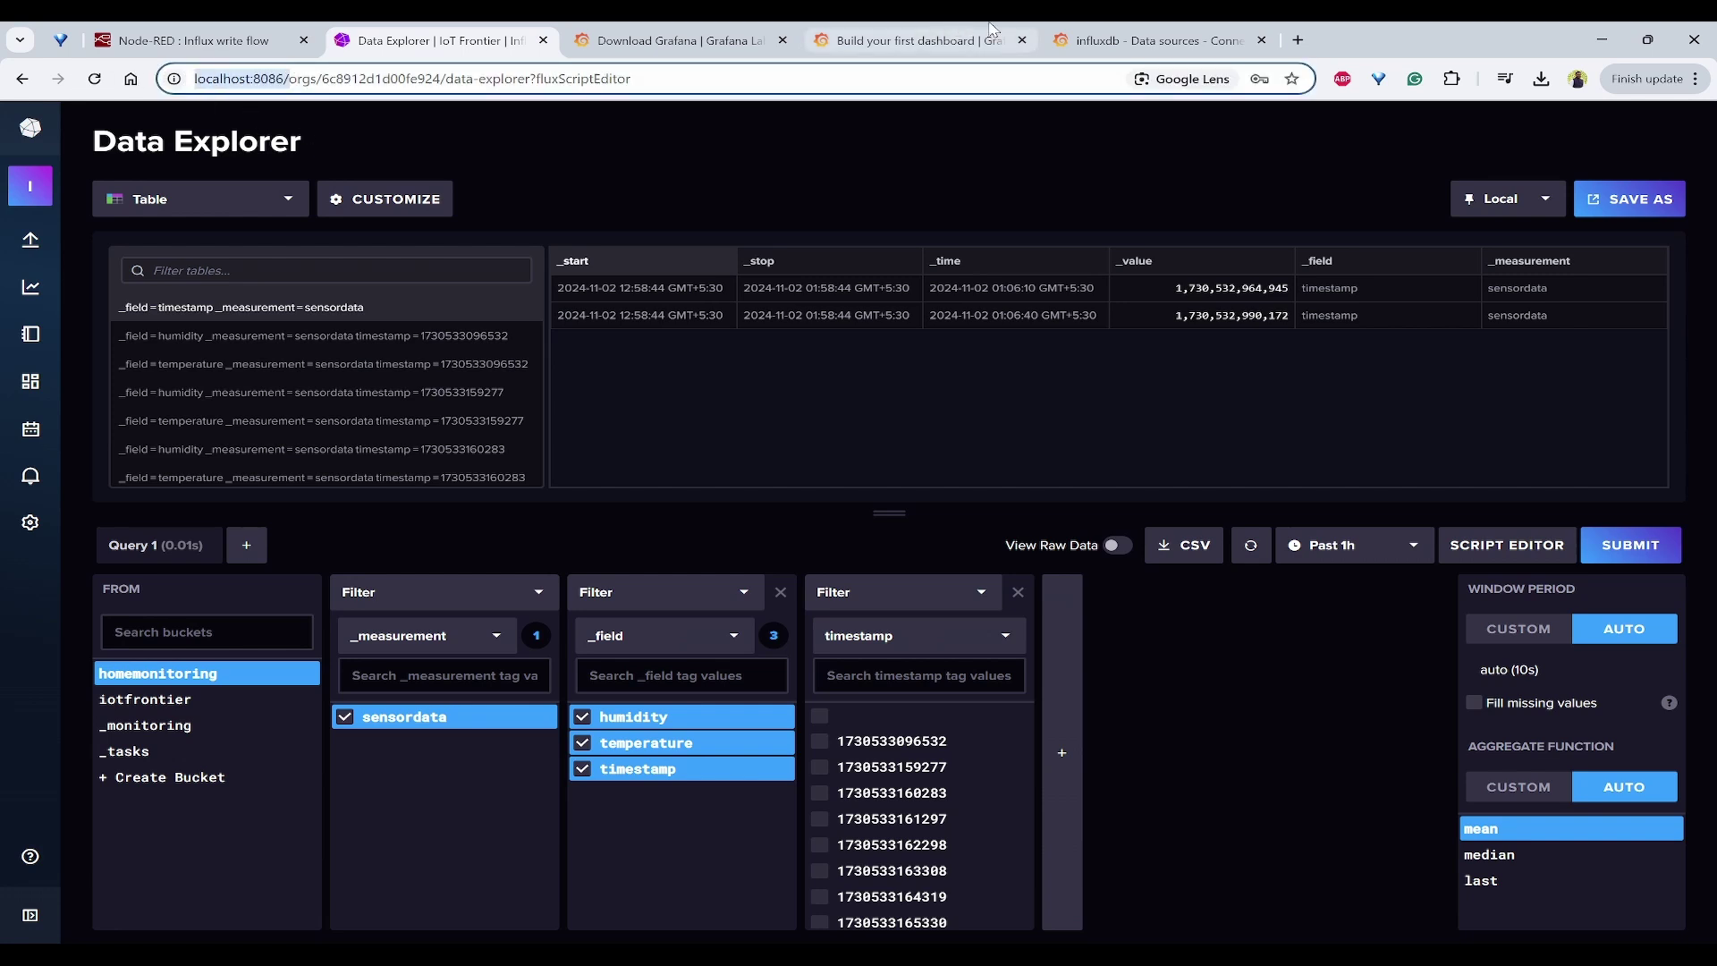
click(1078, 40)
text(http://localhost:8086/)
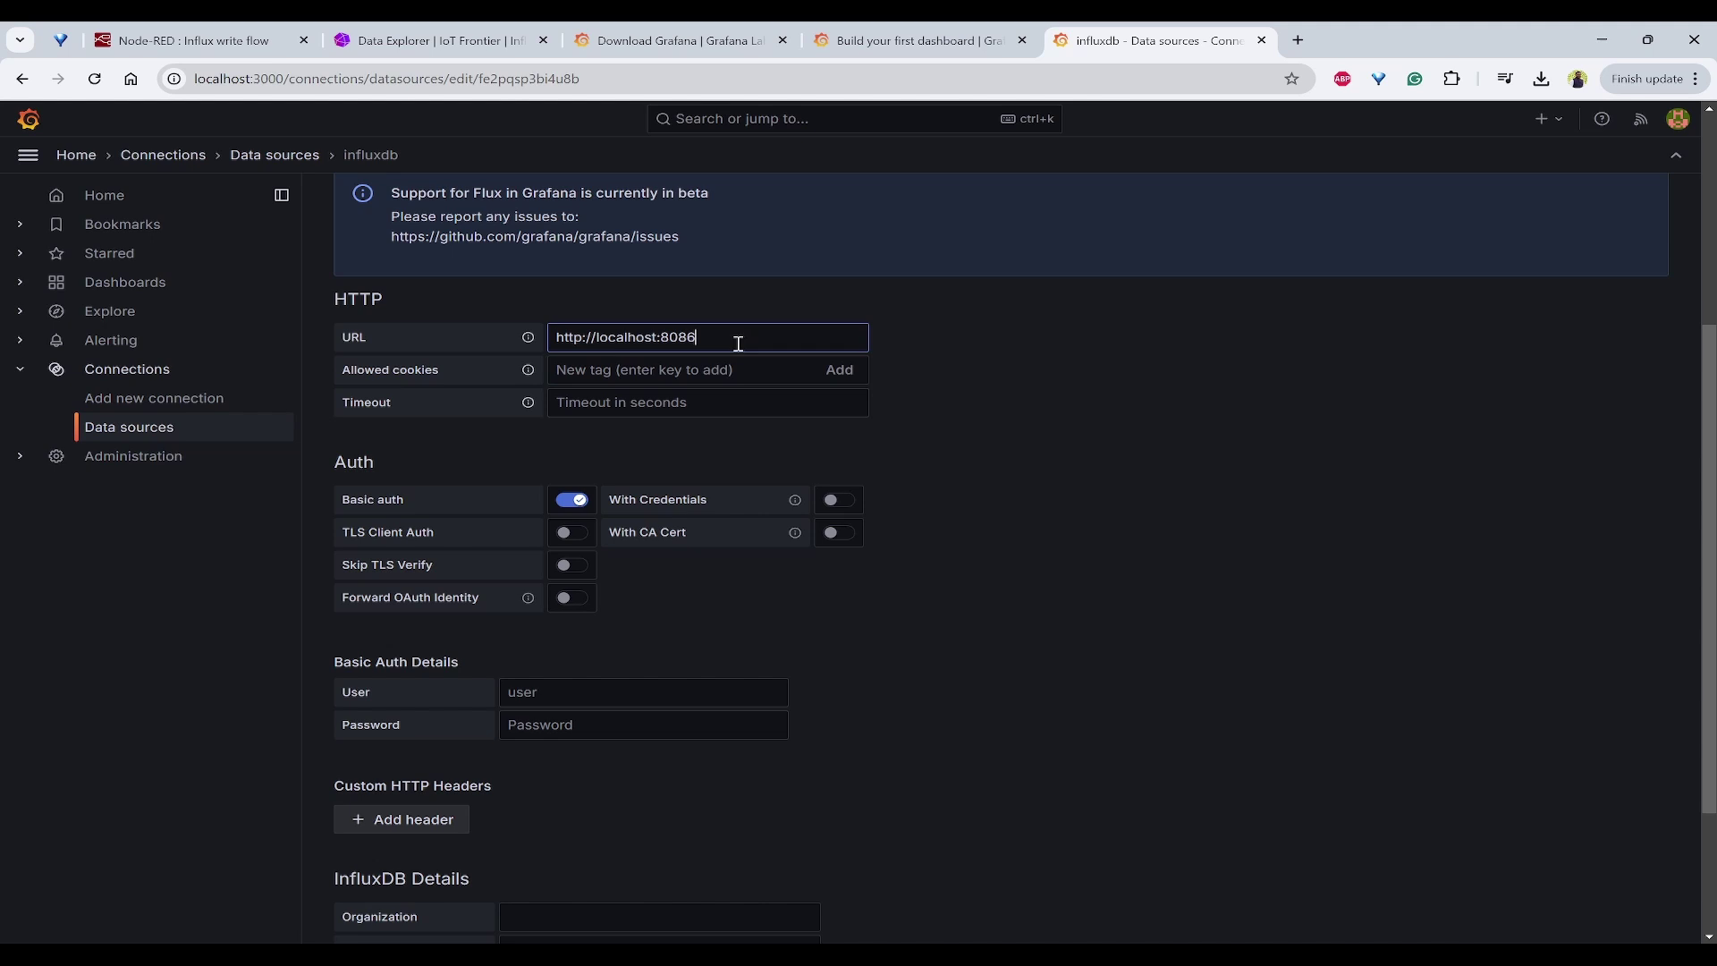
click(999, 365)
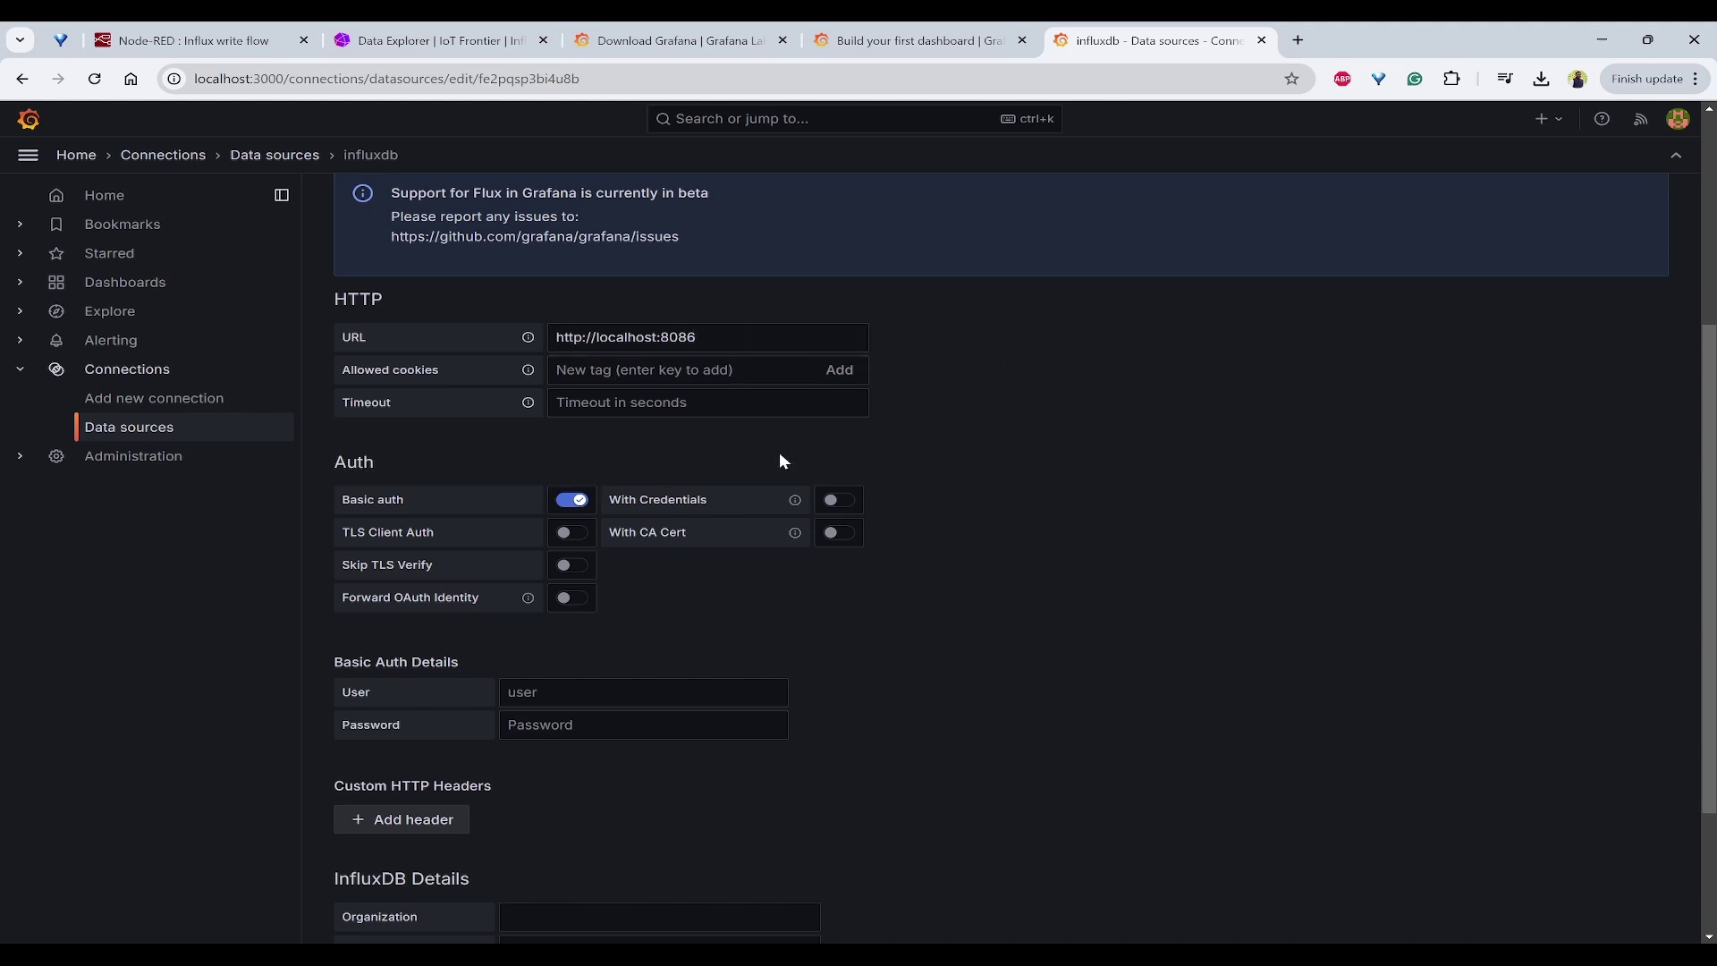
Step: Enter the basic-auth user name and password, and set the organization to IoT Frontier
scroll(1044, 452, down, 2)
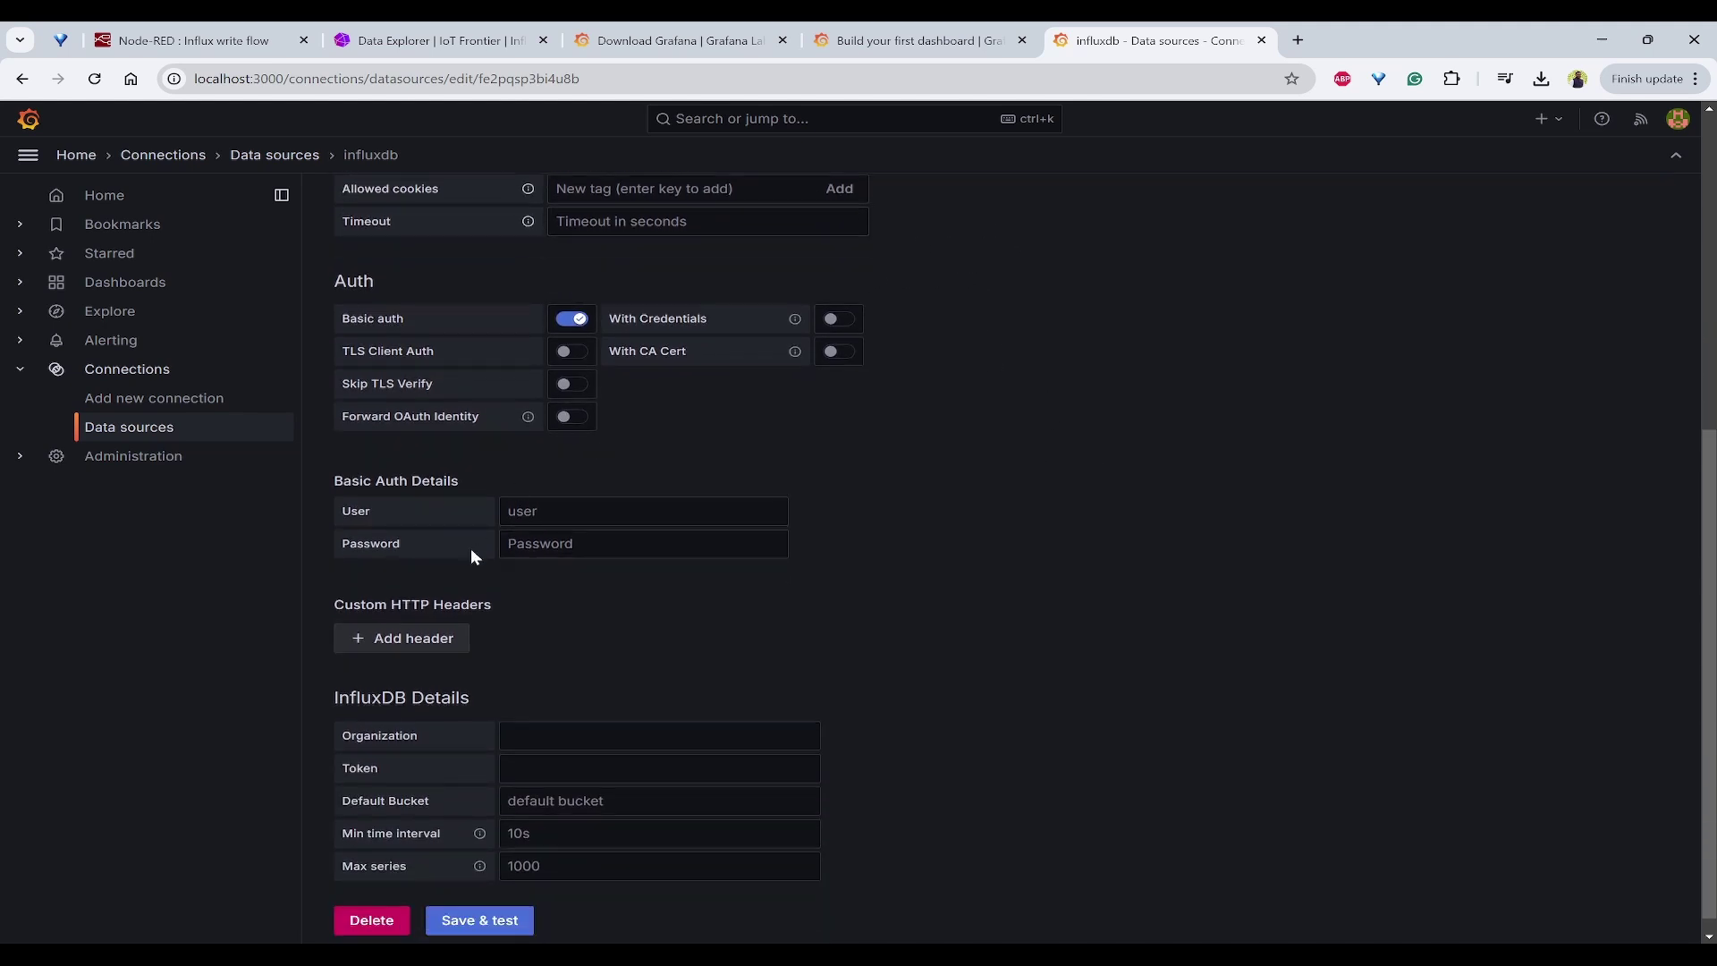
click(597, 509)
text(Hariharnath)
key(Tab)
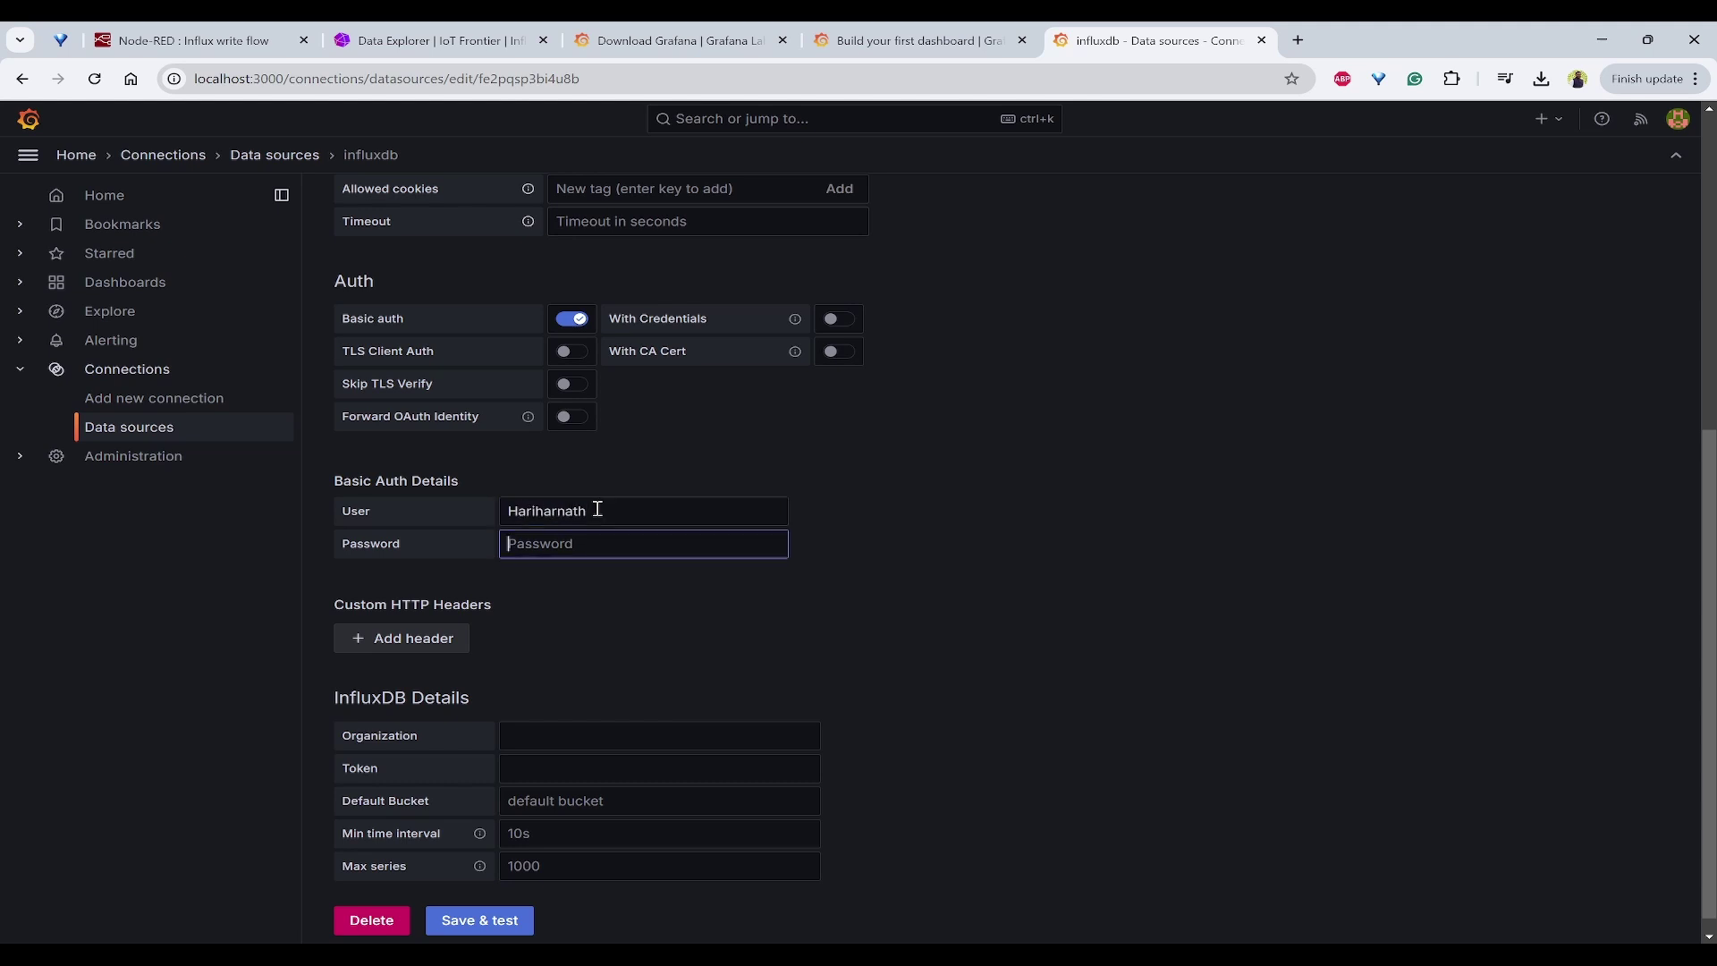
text(***)
click(791, 535)
scroll(931, 564, down, 1)
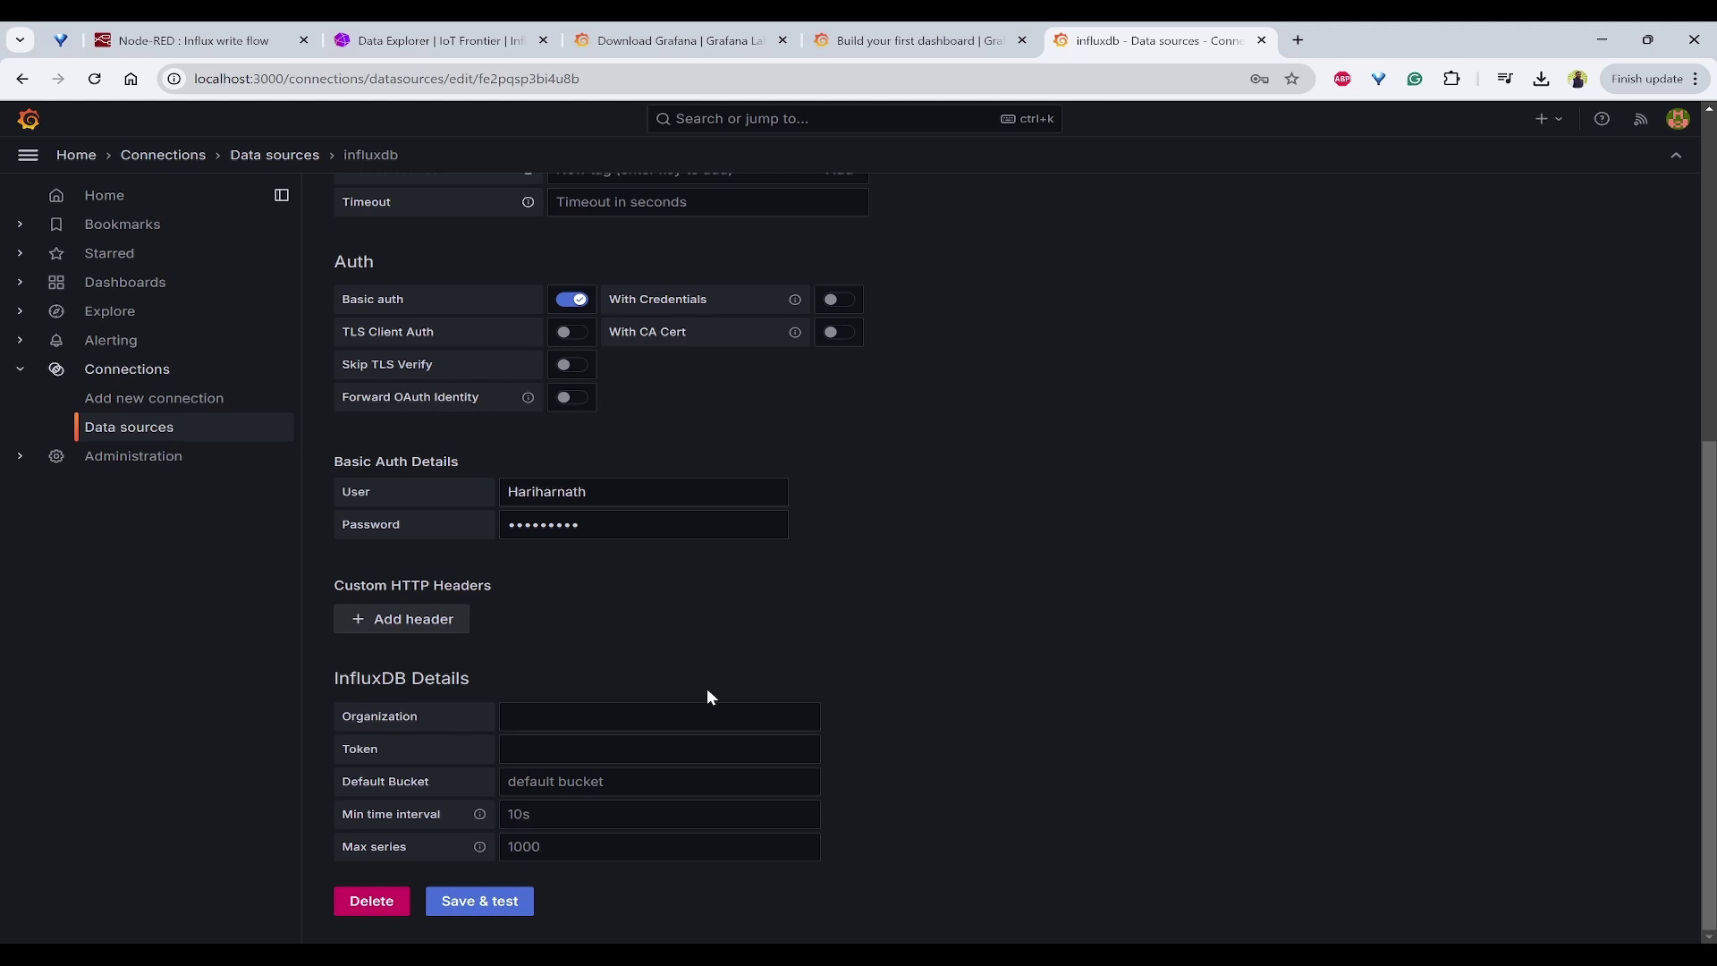
click(612, 707)
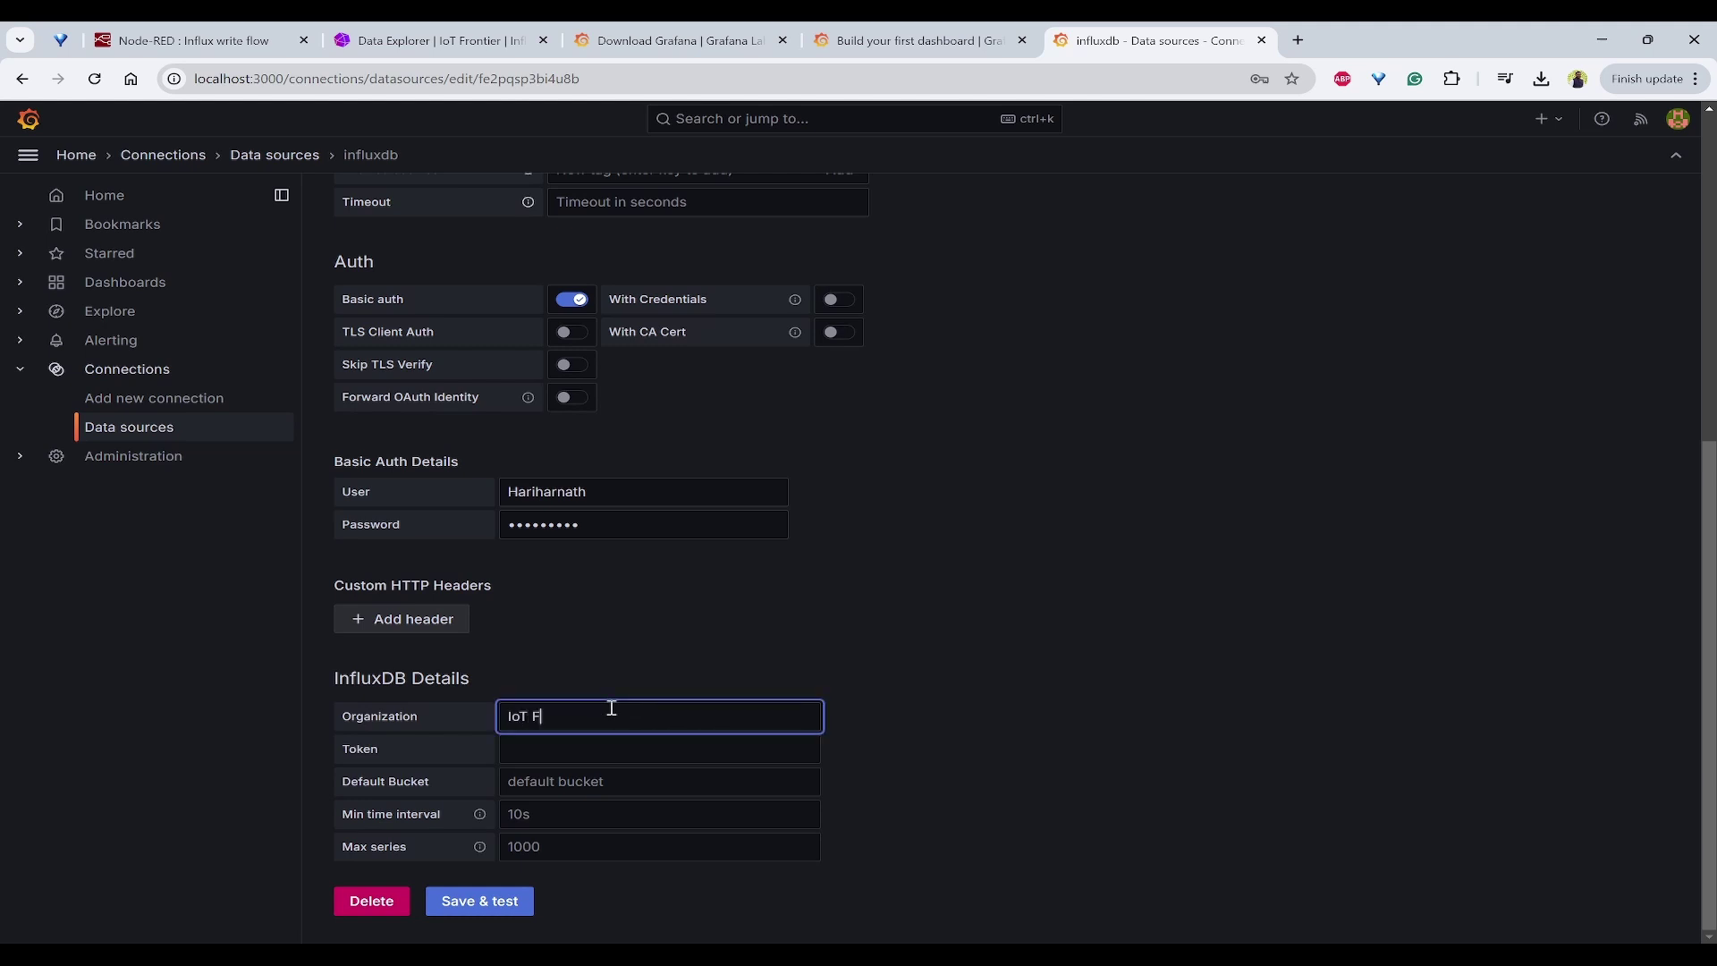
key(Tab)
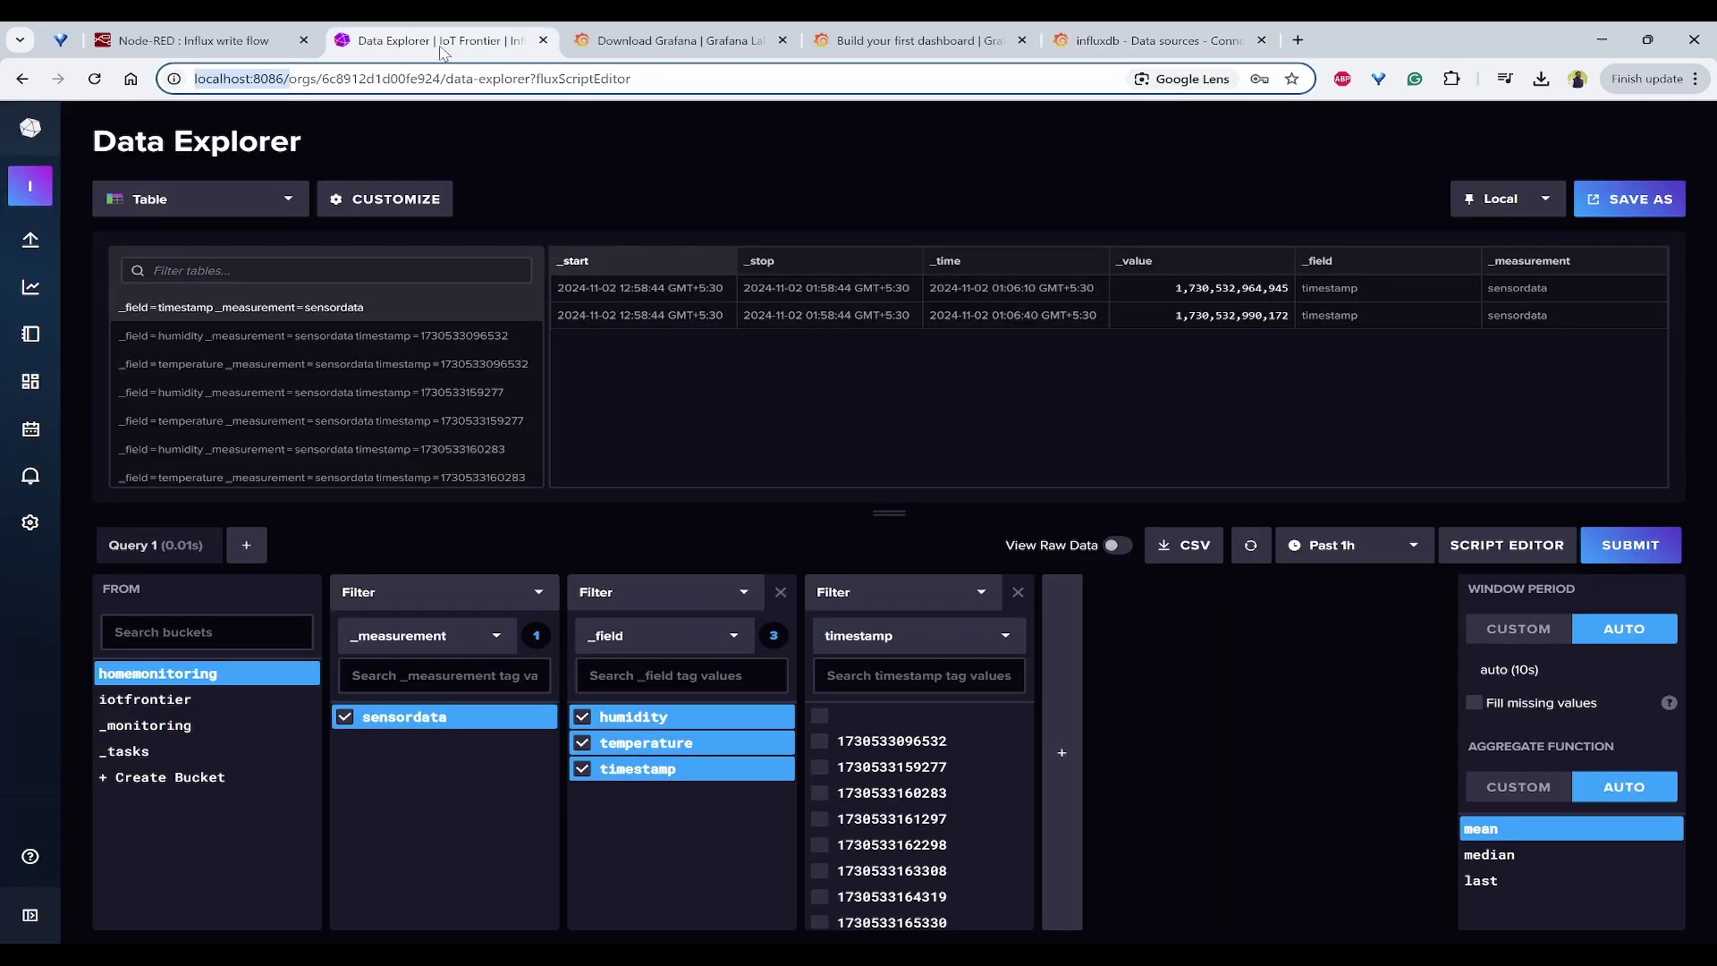
Step: In InfluxDB, open the API Tokens list and inspect the existing tokens, including nodered
click(445, 41)
mouse_move(34, 249)
click(109, 368)
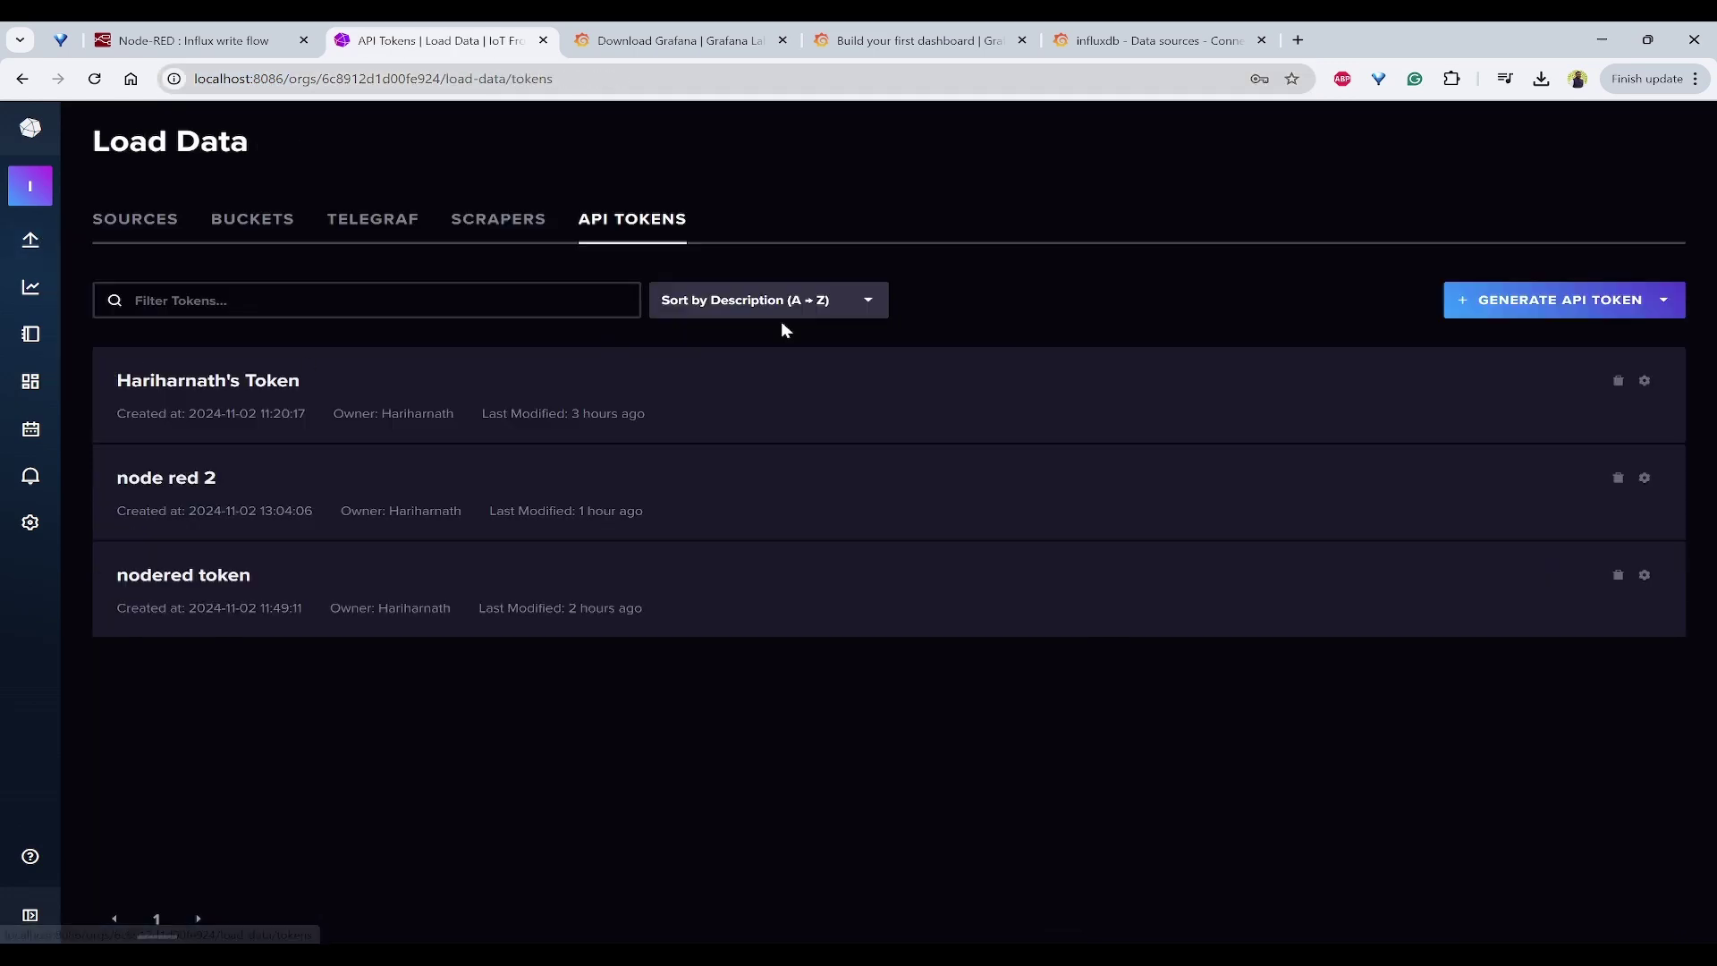
click(180, 381)
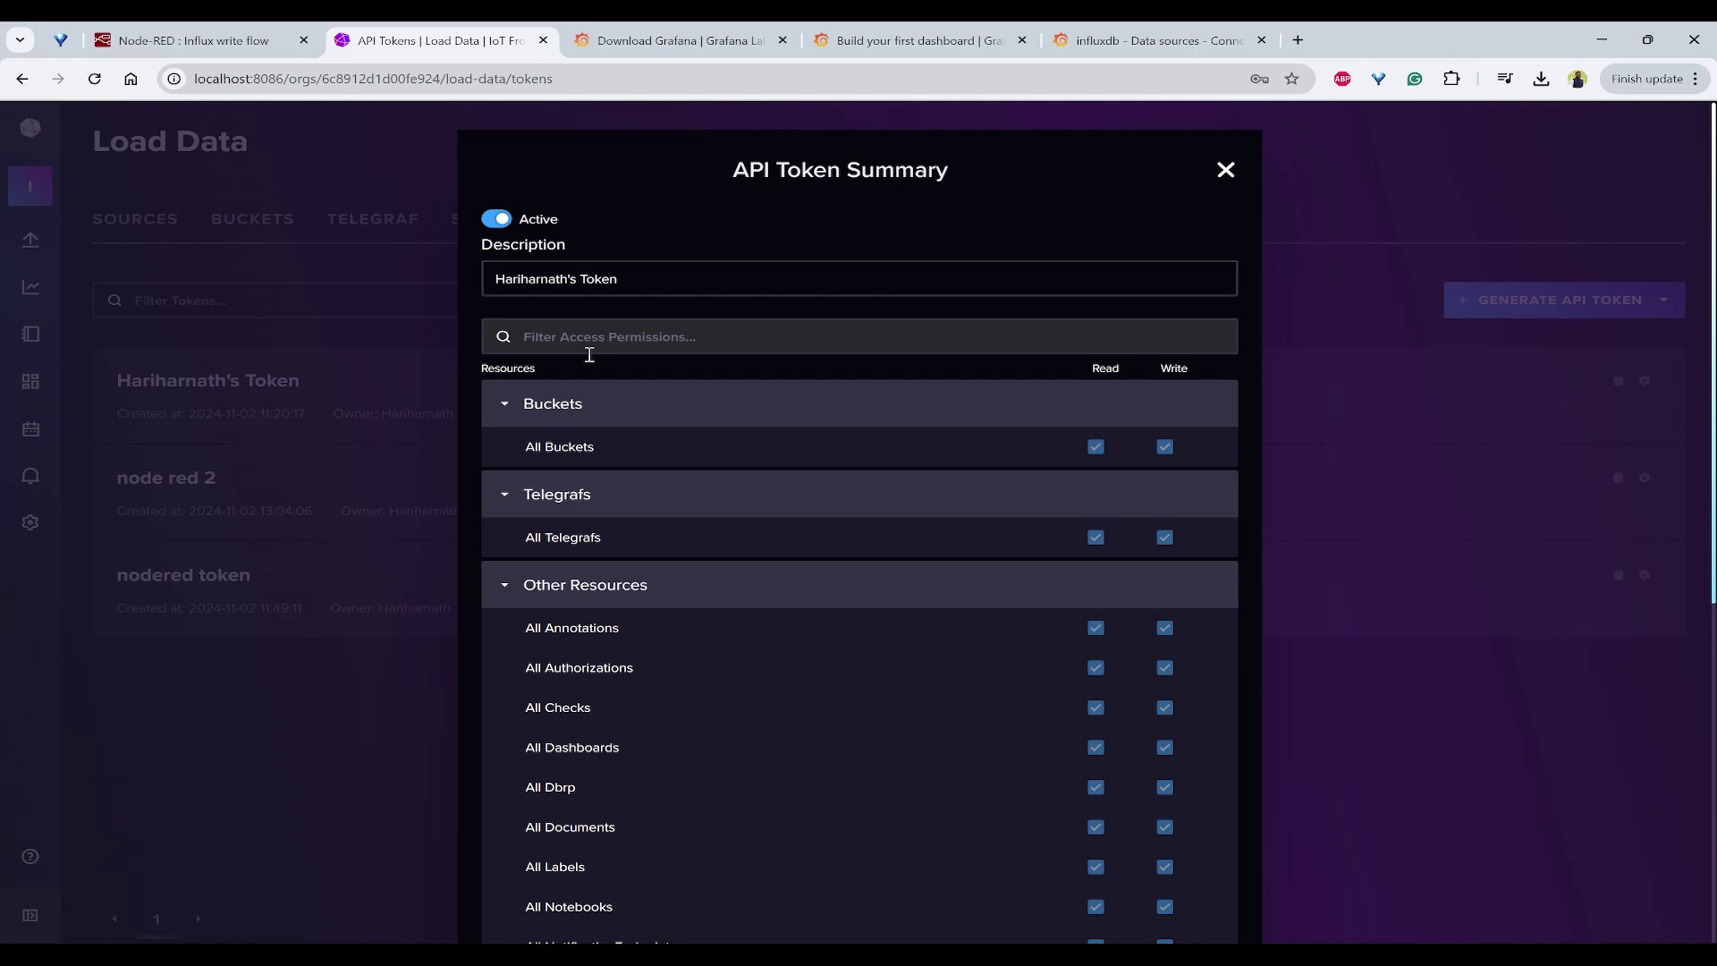
click(1224, 172)
click(184, 574)
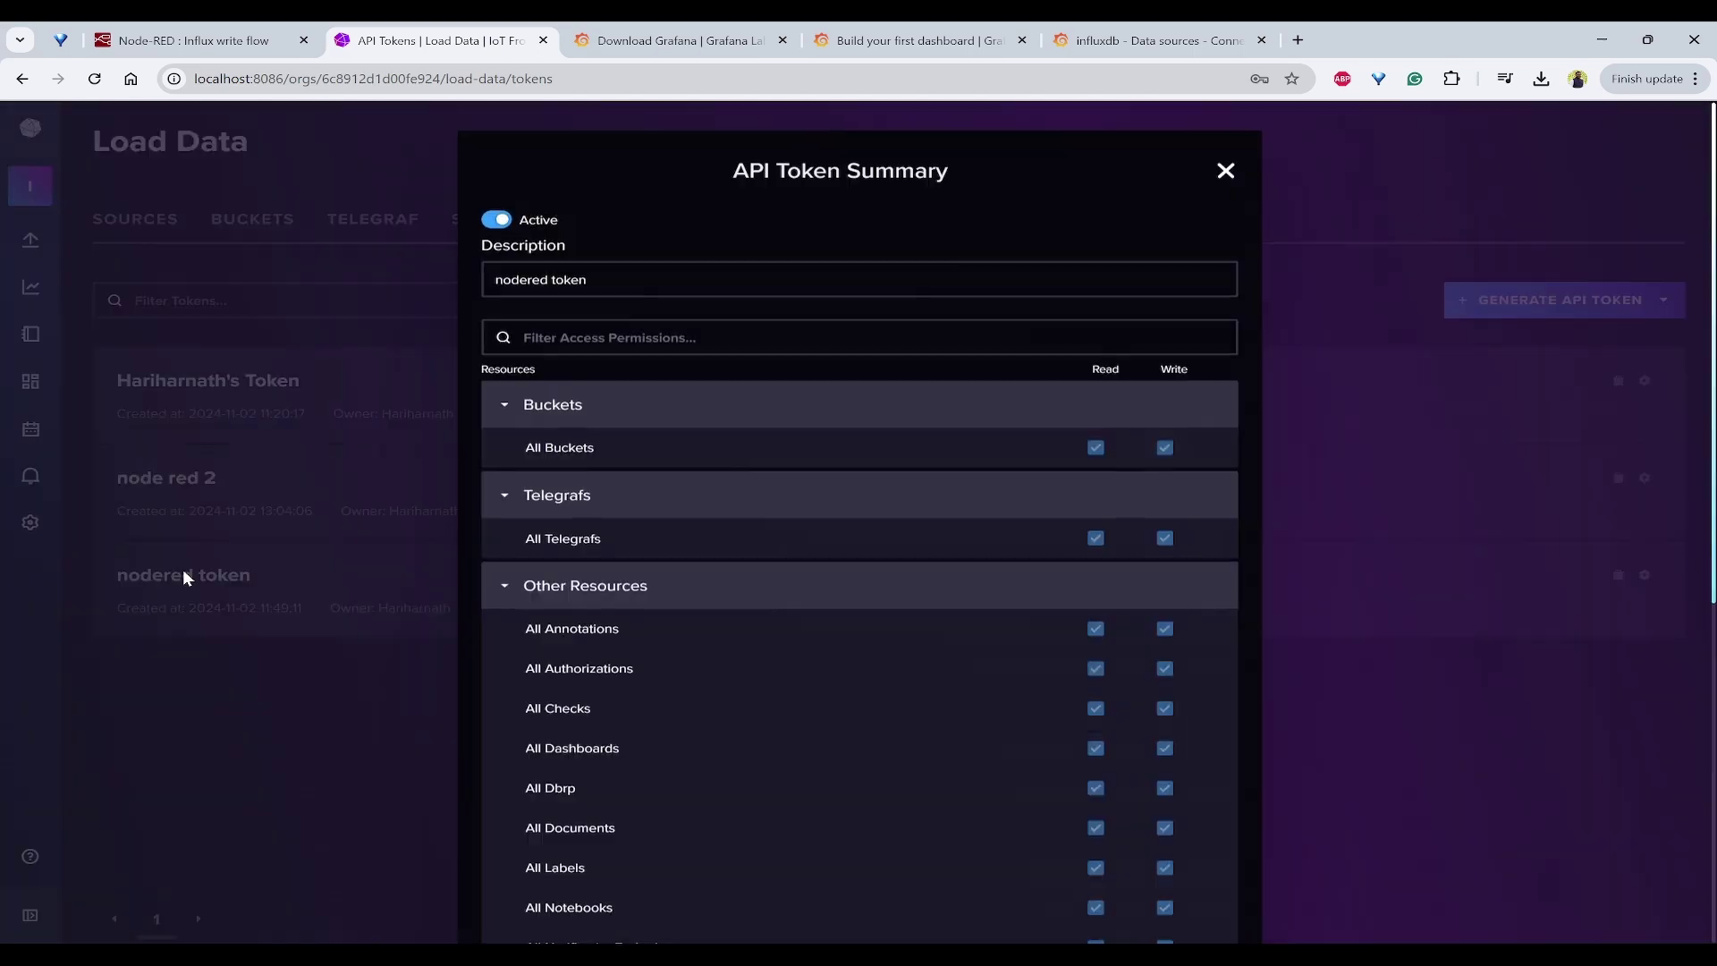
click(1224, 171)
Step: Generate an all-access API token described as grafana and copy its value
click(1544, 308)
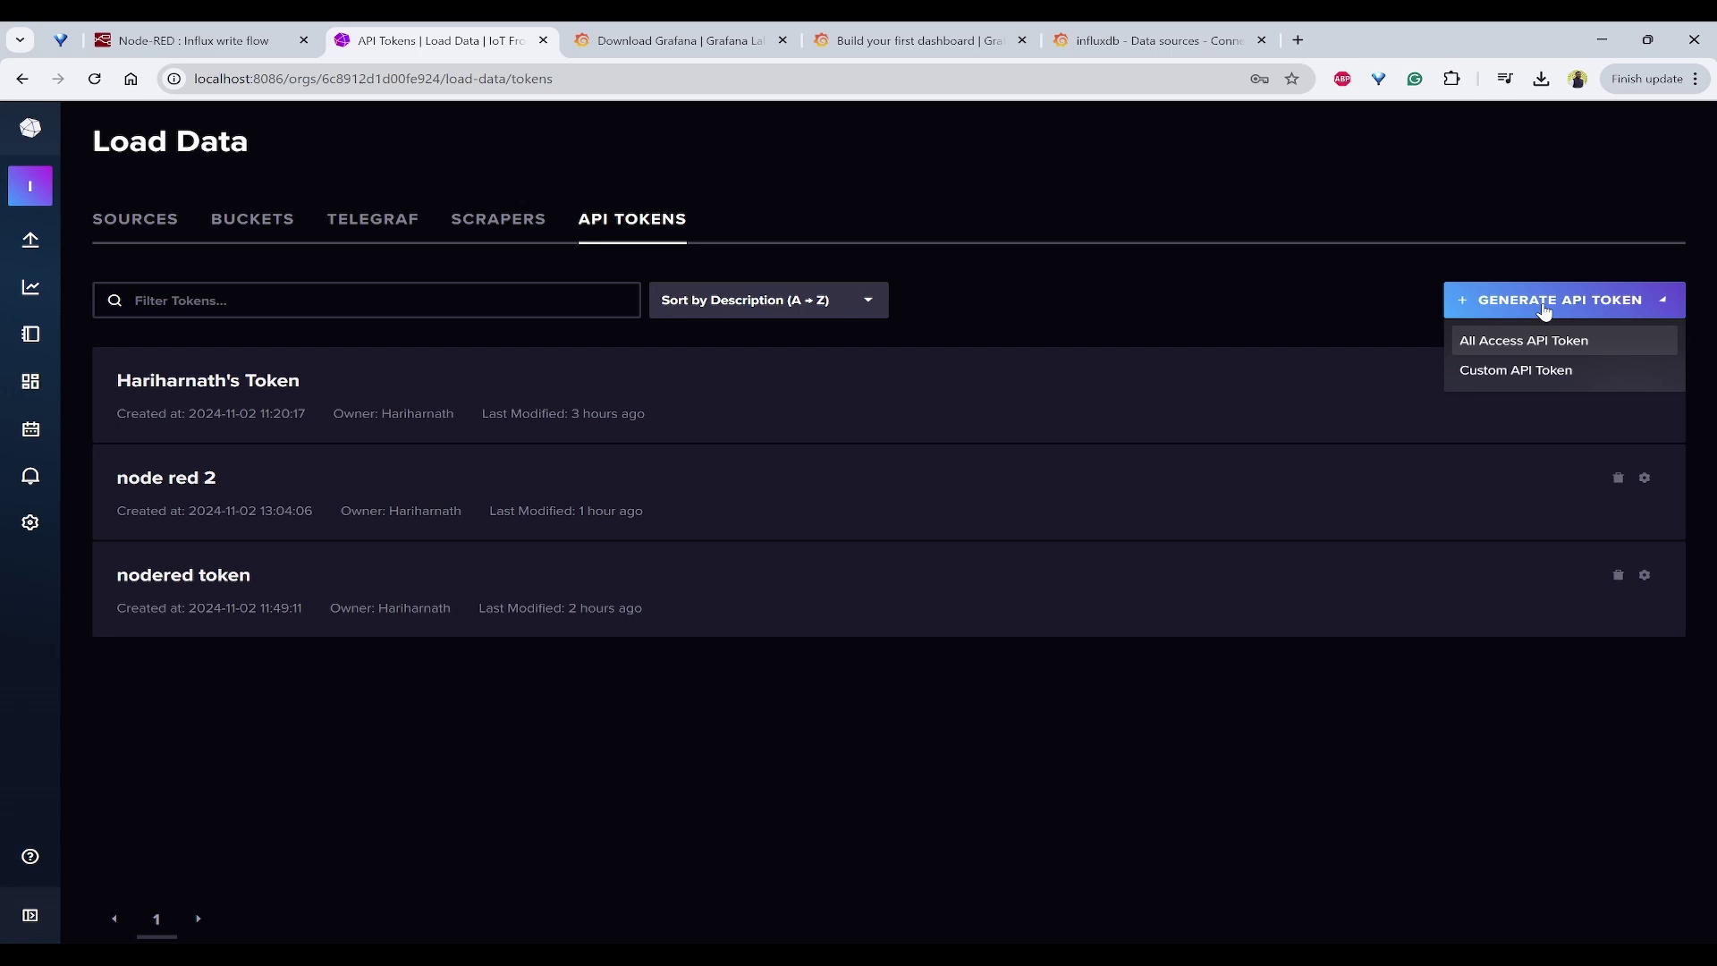
click(1524, 338)
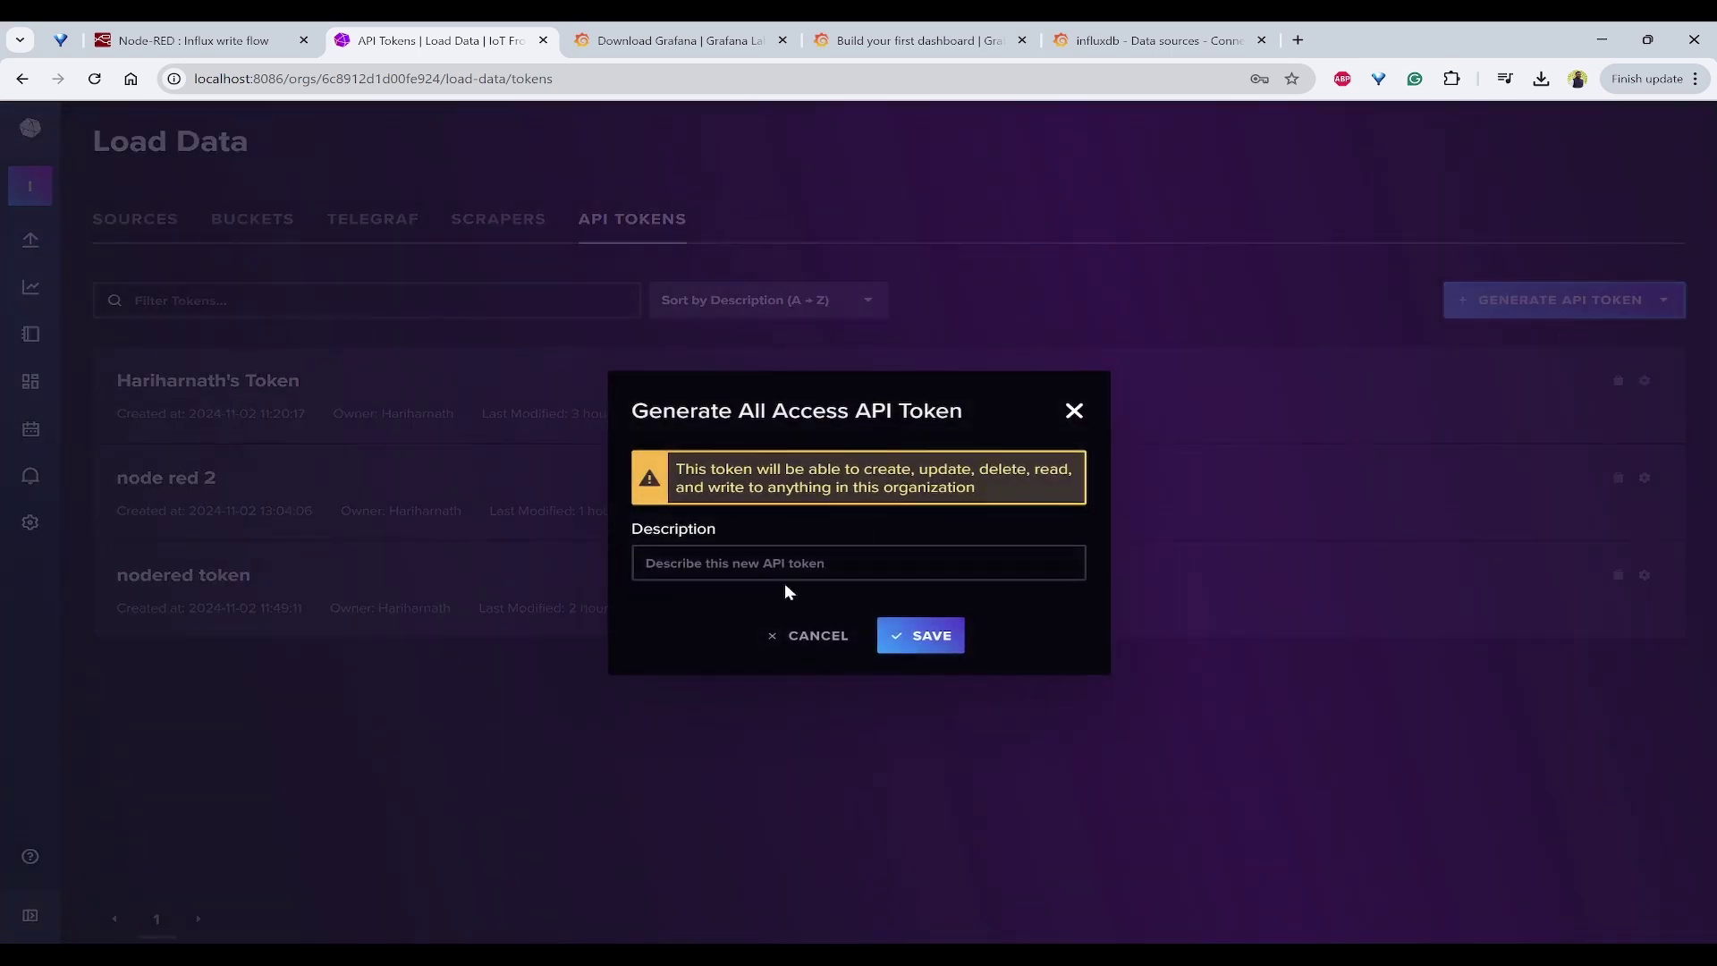
click(815, 563)
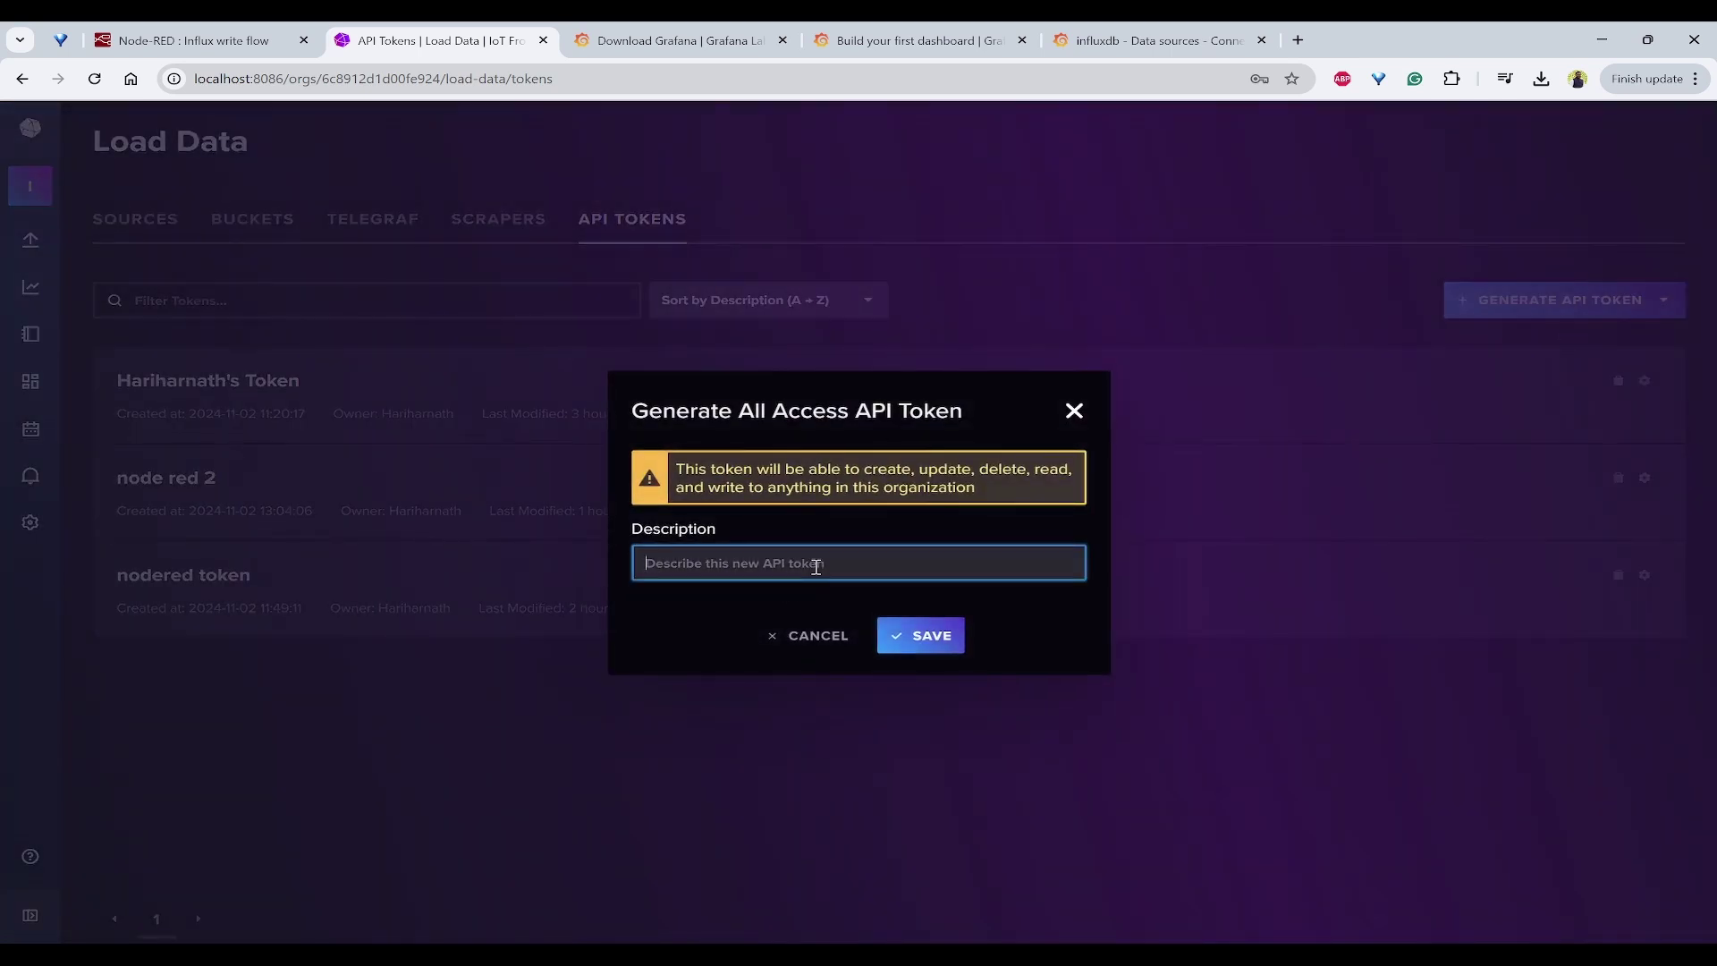
text(grafana)
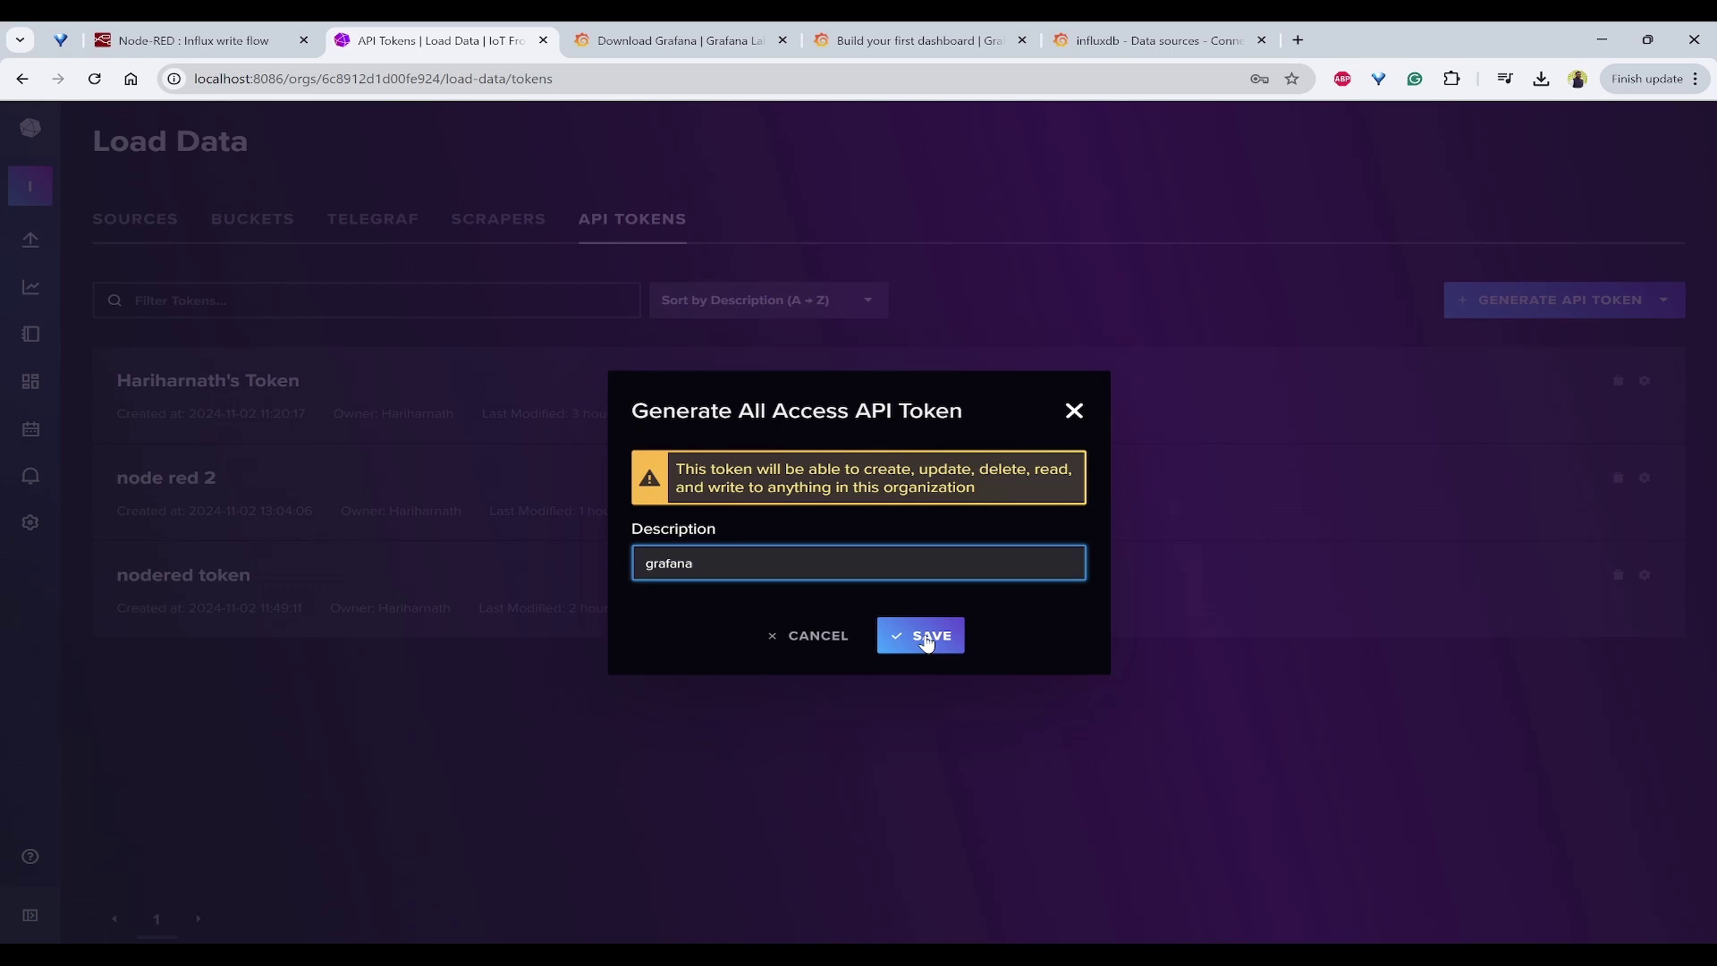
click(923, 637)
click(626, 608)
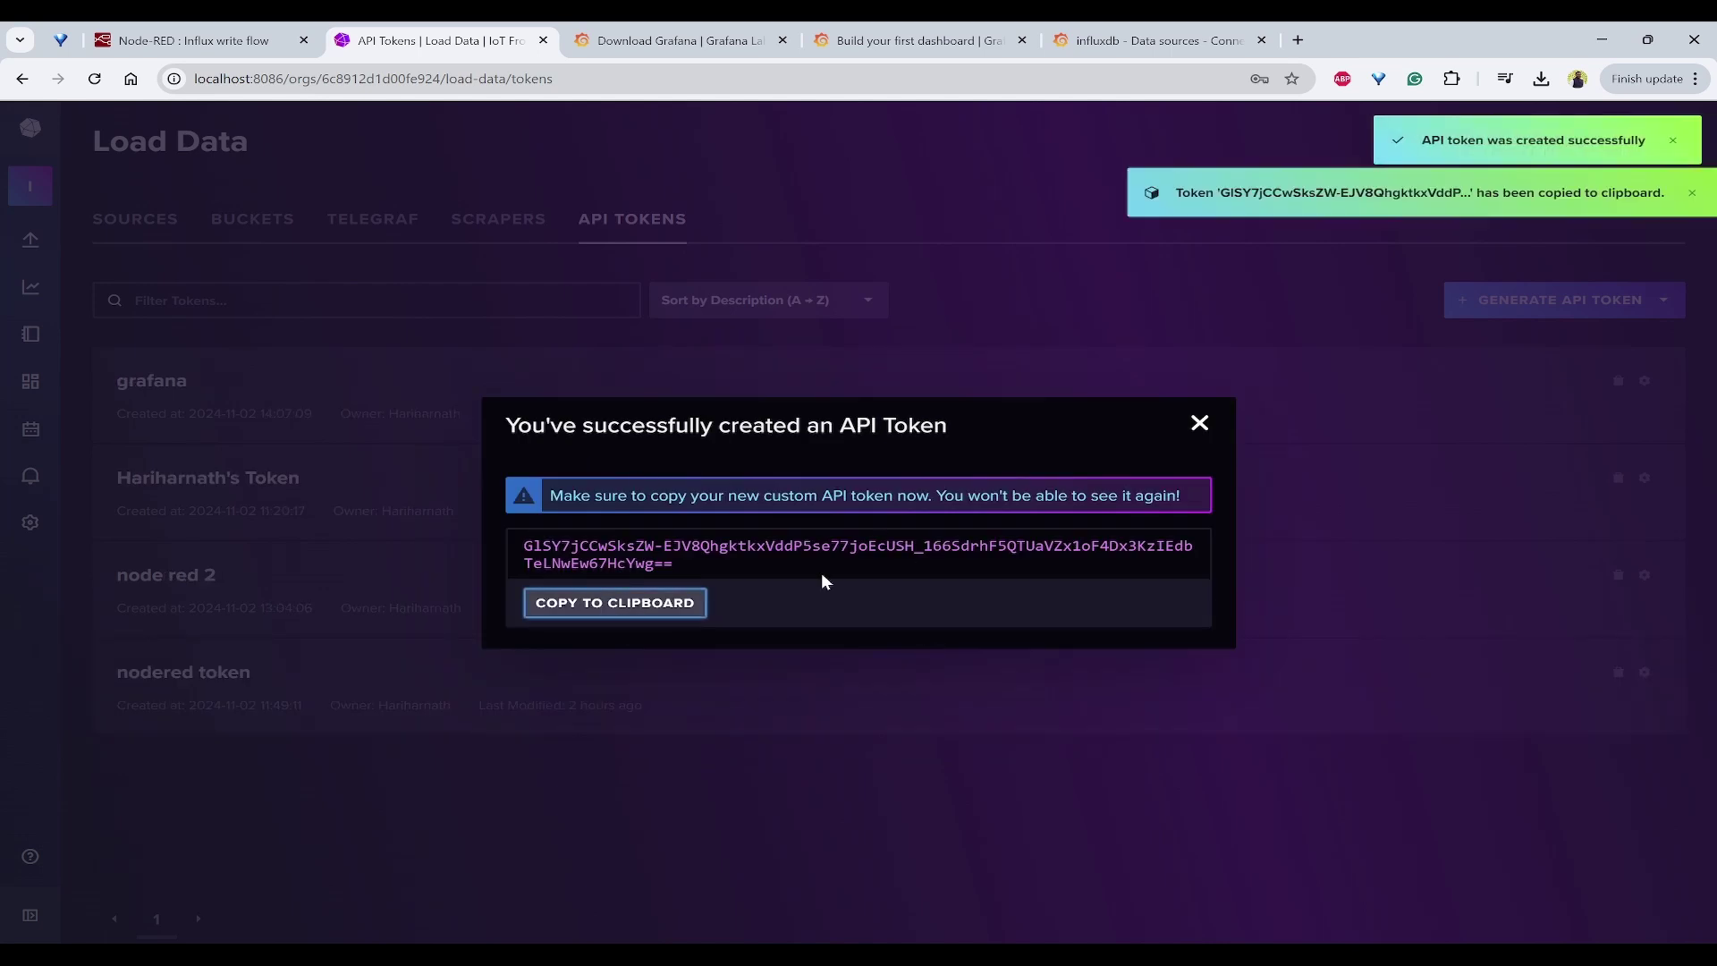
click(1199, 423)
Step: Paste the copied InfluxDB token into the Grafana data source's Token field
click(1135, 40)
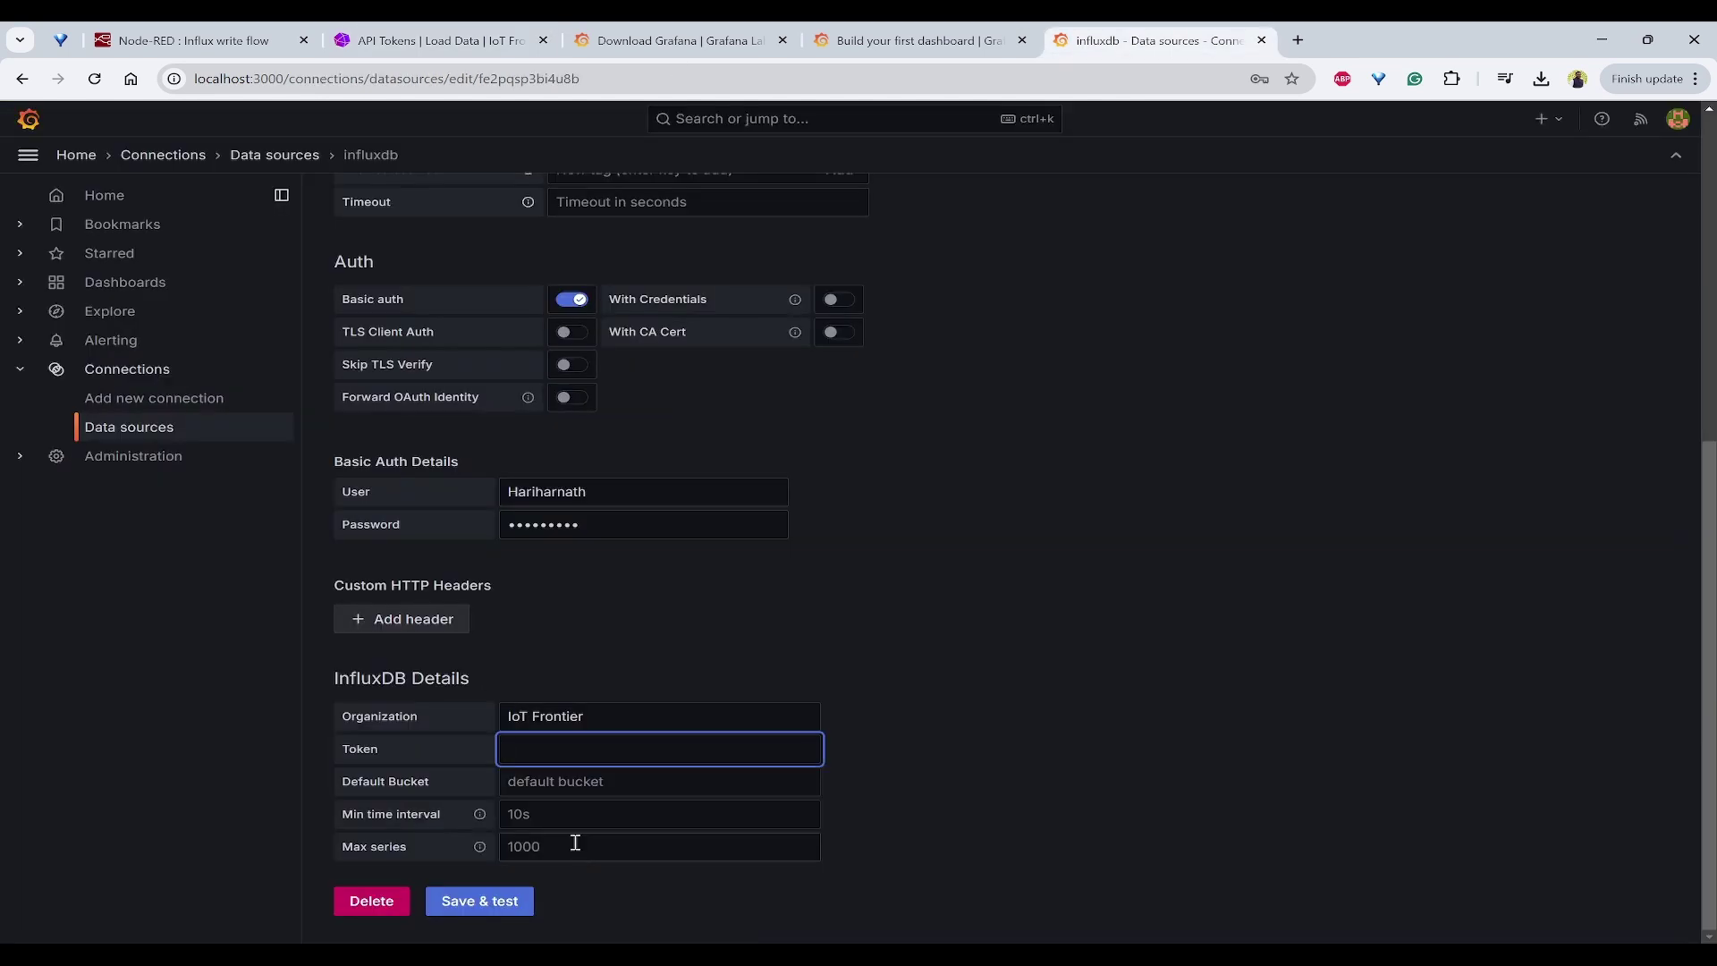
key(ctrl+v)
click(1049, 680)
key(Tab)
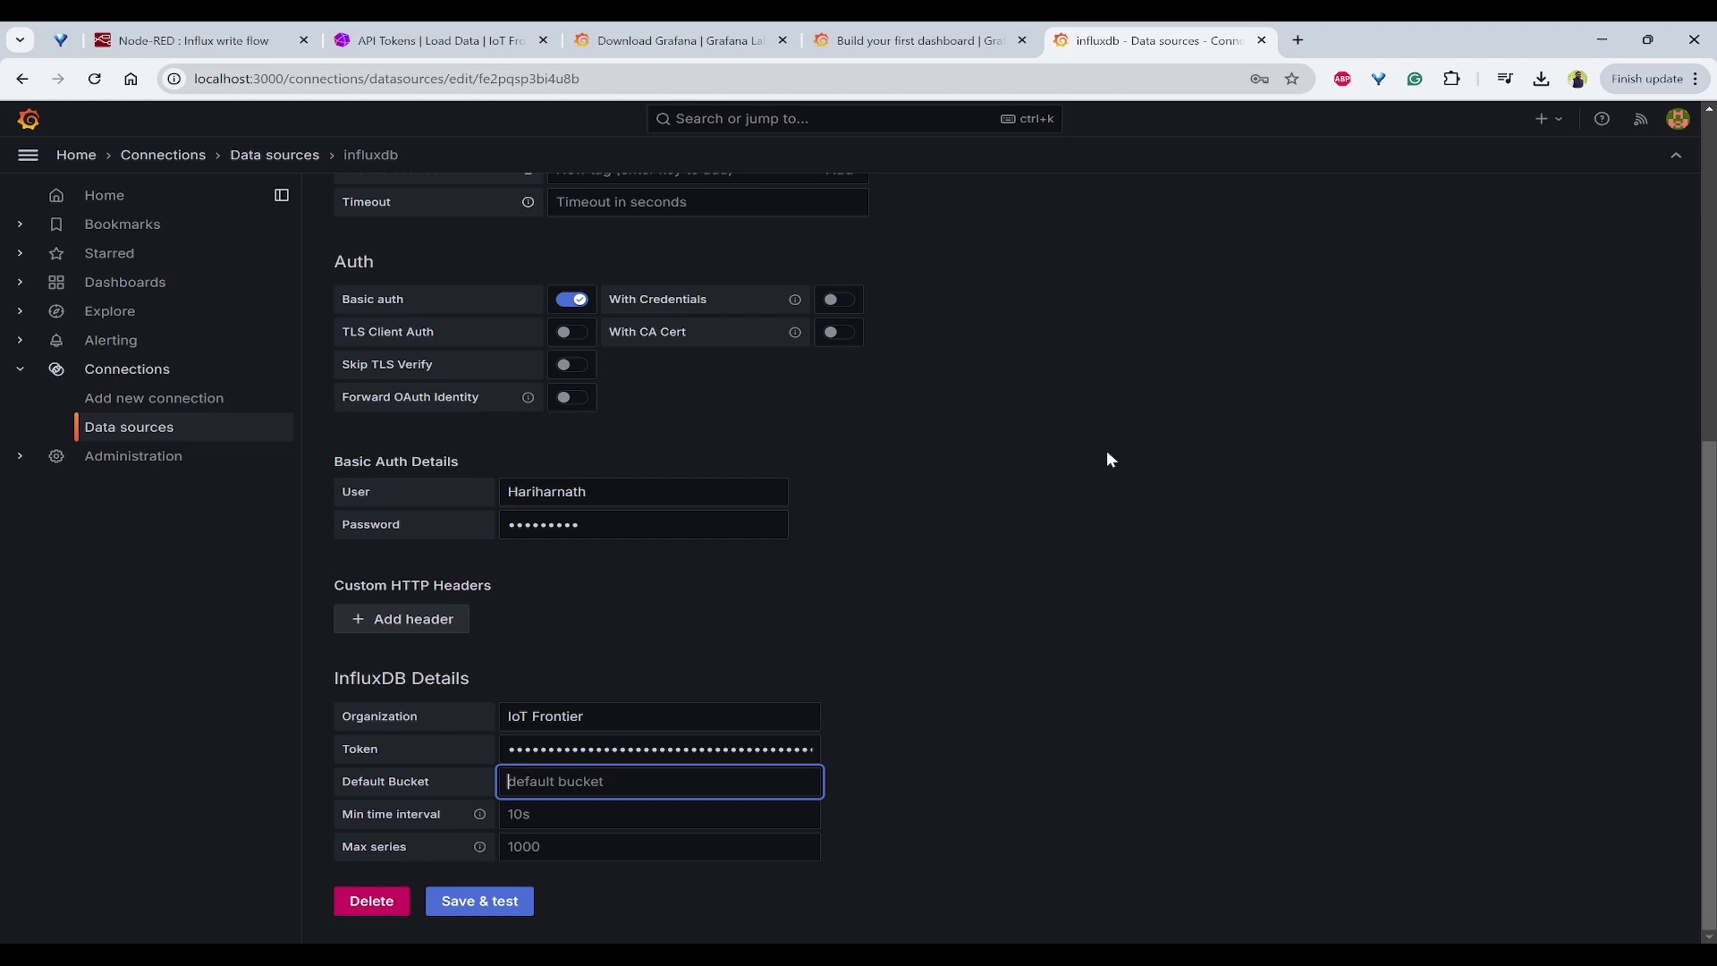
Step: Set the default bucket to homemonitoring after checking InfluxDB's bucket list, then Save & test
click(462, 42)
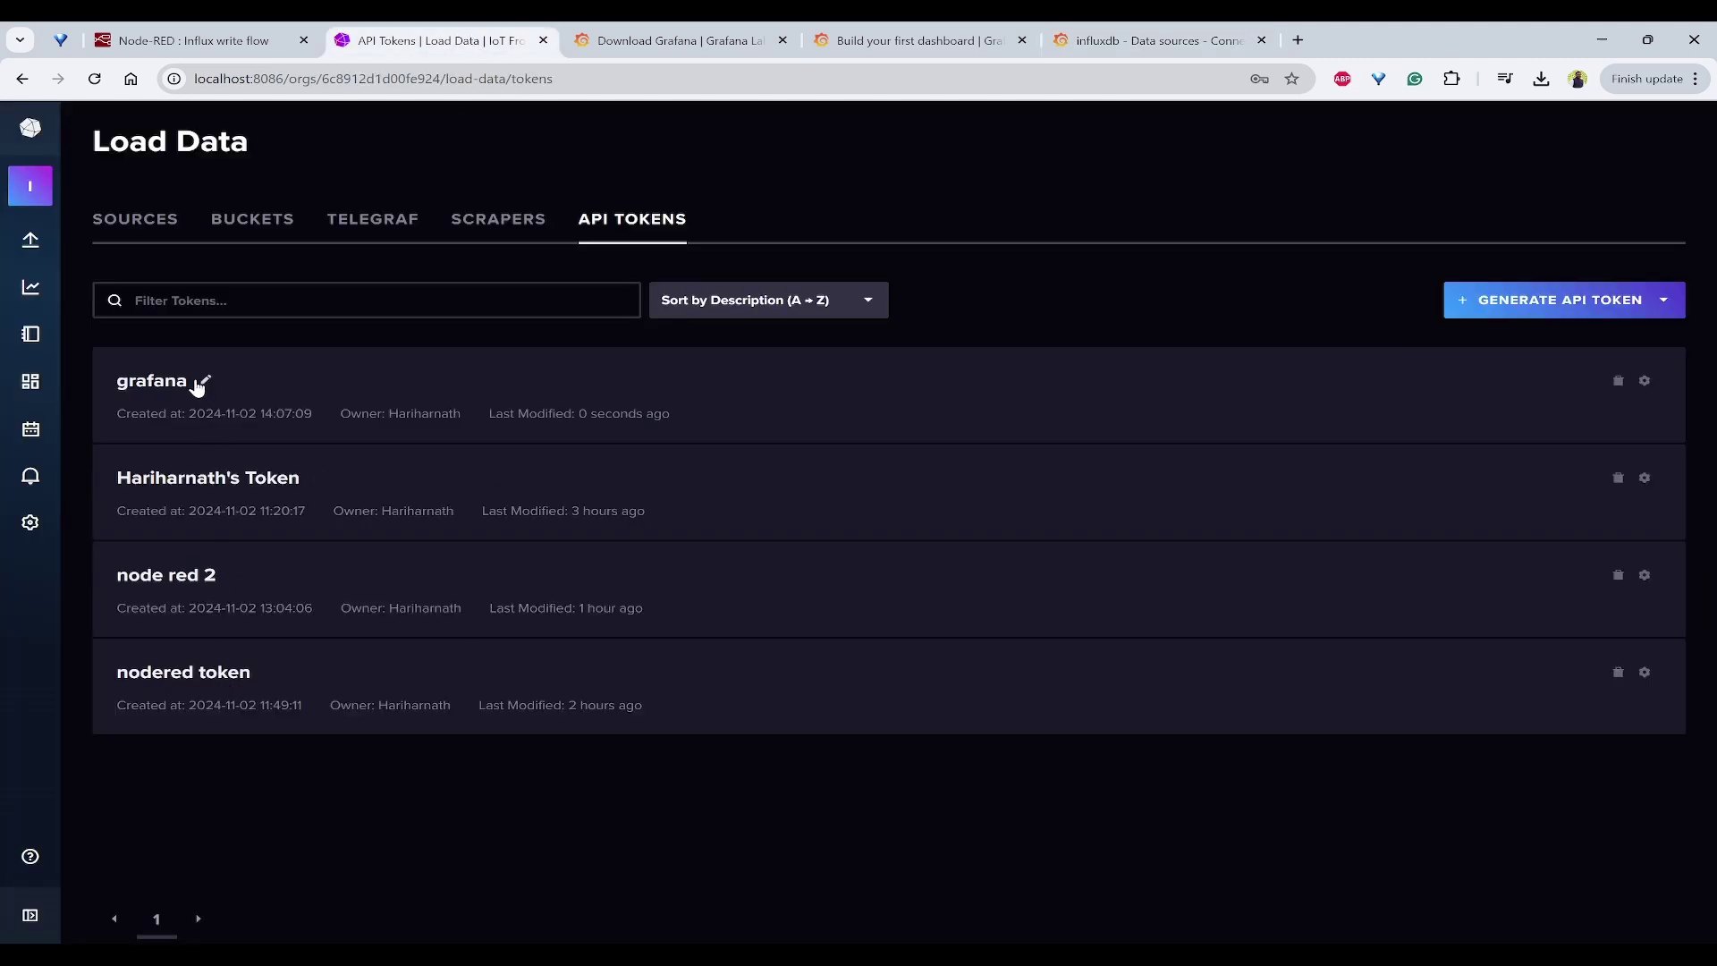
click(241, 224)
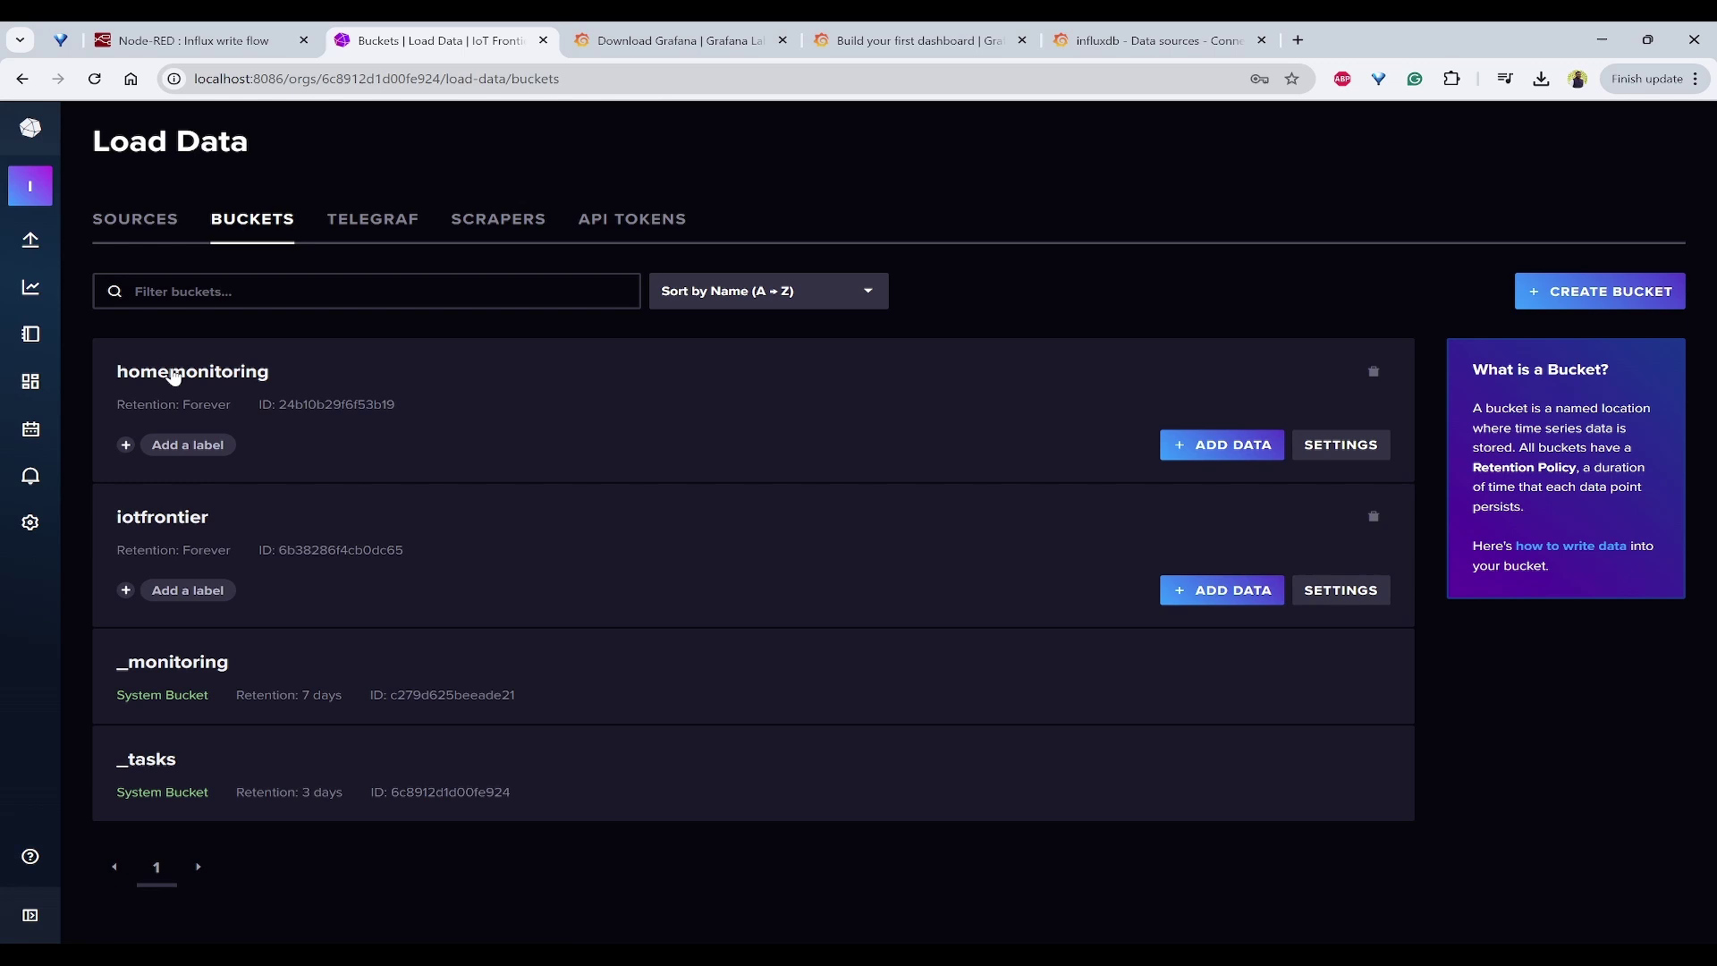
click(1091, 38)
text(homemonitoring)
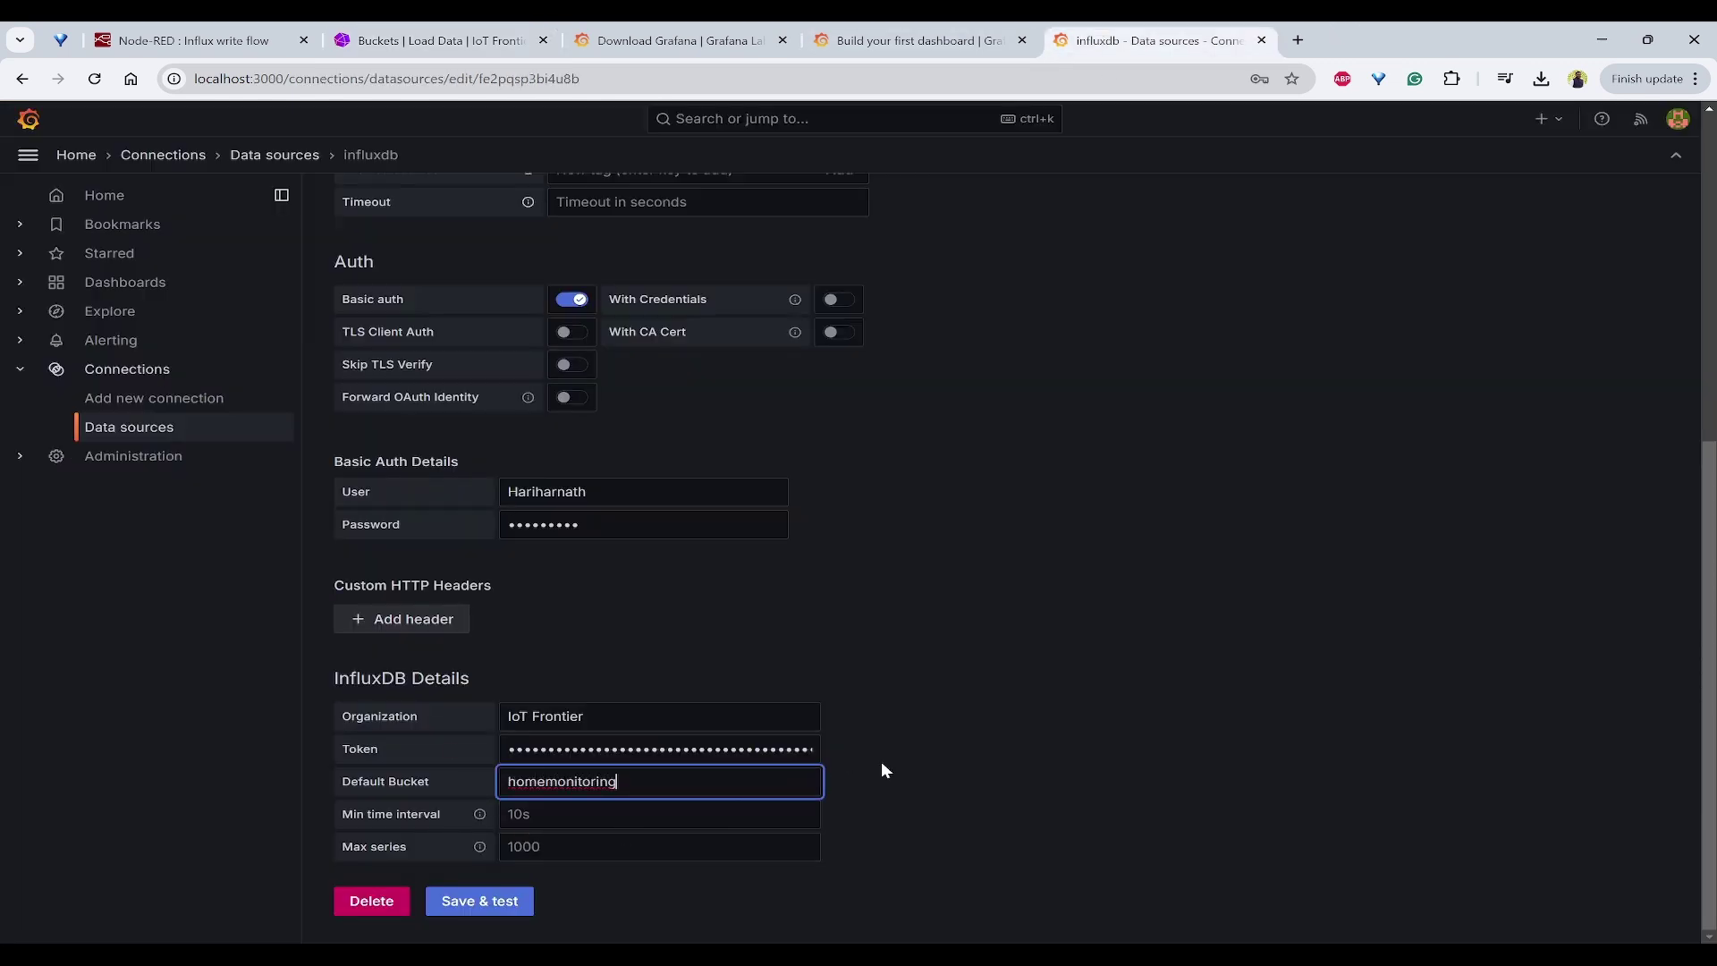
click(882, 763)
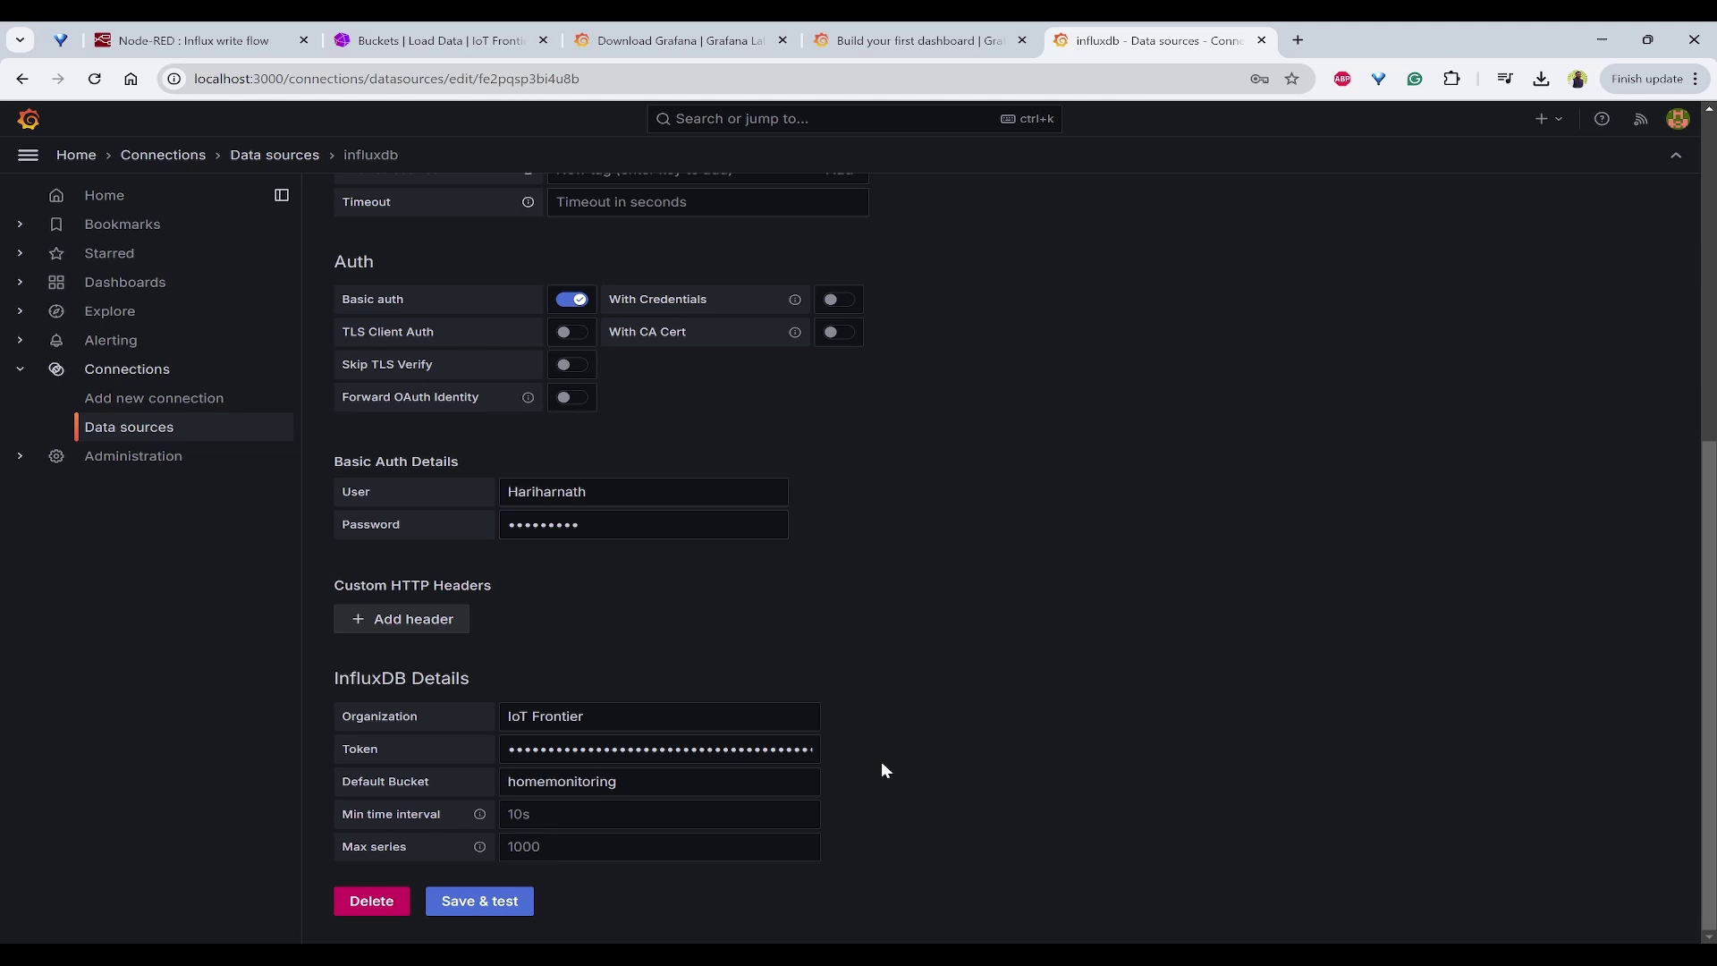
click(460, 899)
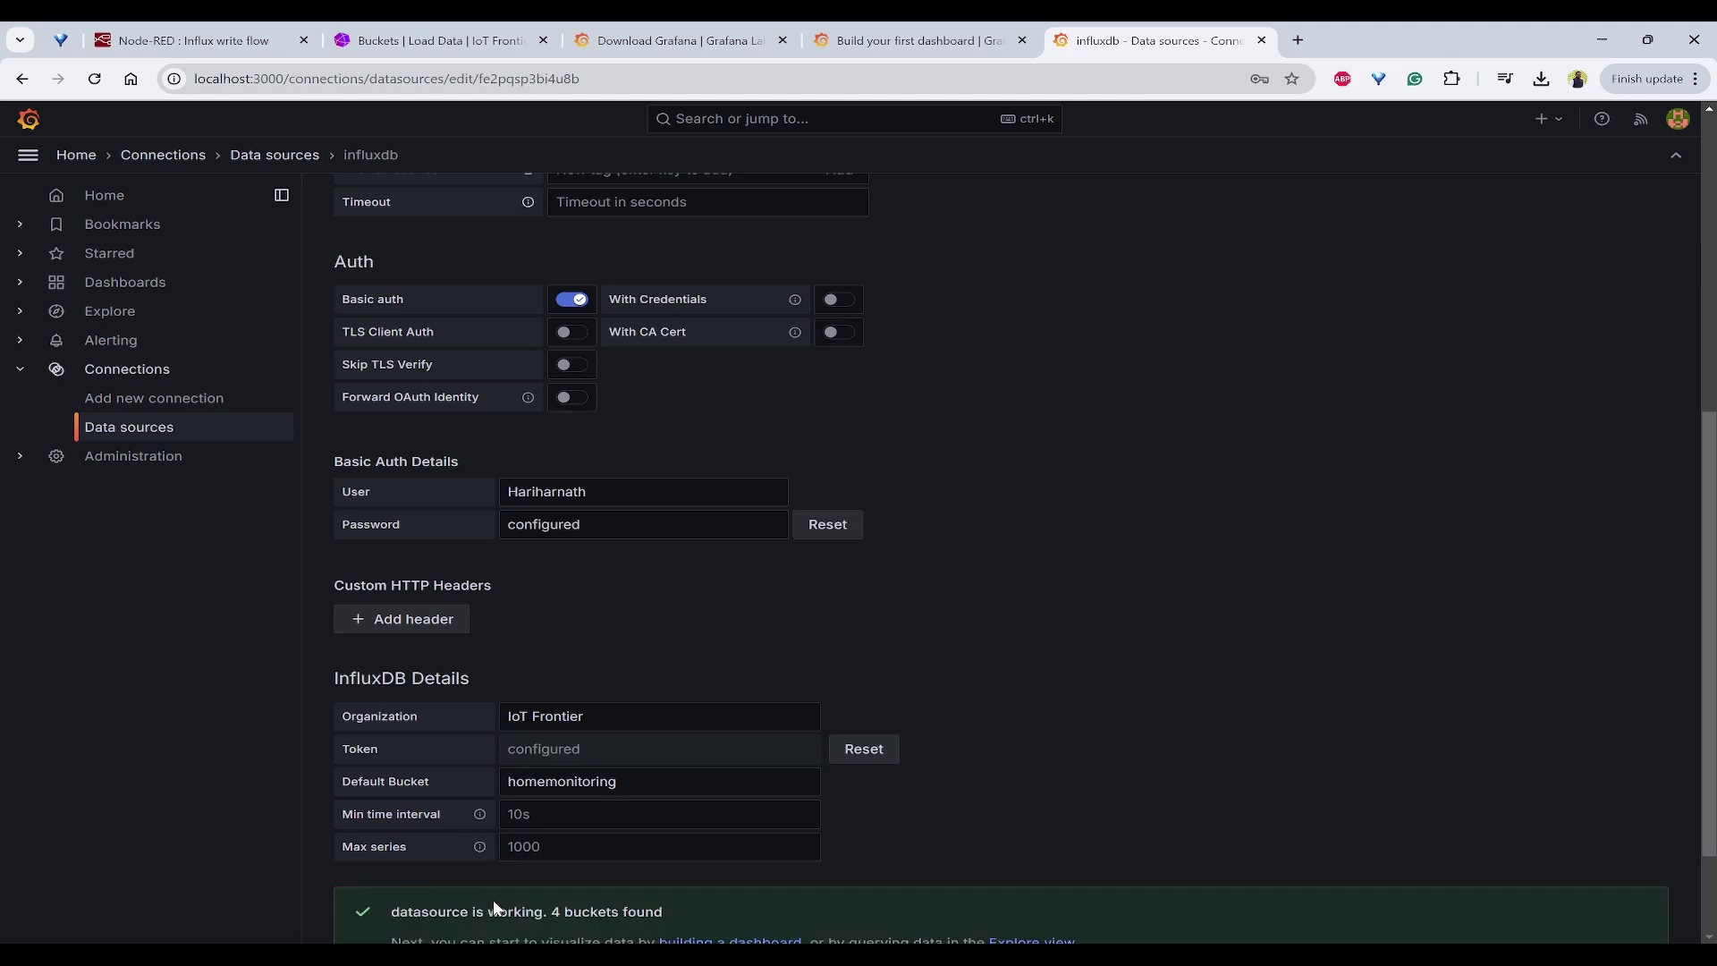
Step: Confirm the '4 buckets found' success message and follow the banner's 'building a dashboard' link
scroll(1156, 773, down, 2)
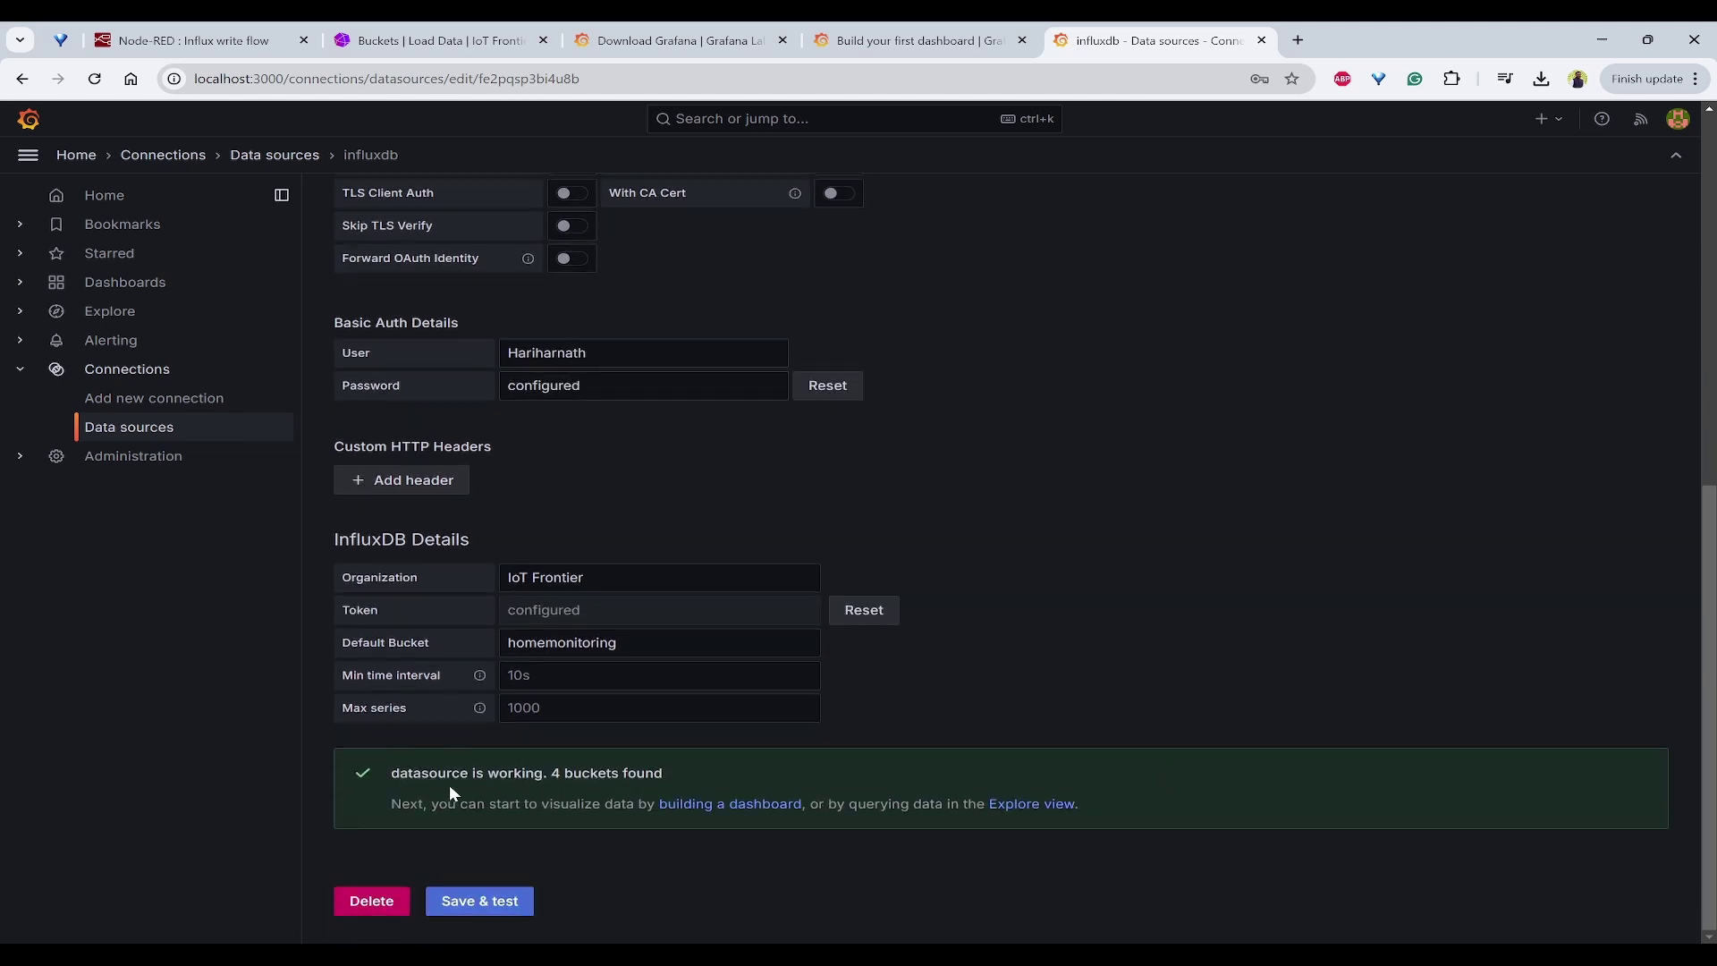
drag(615, 772, 727, 770)
click(733, 770)
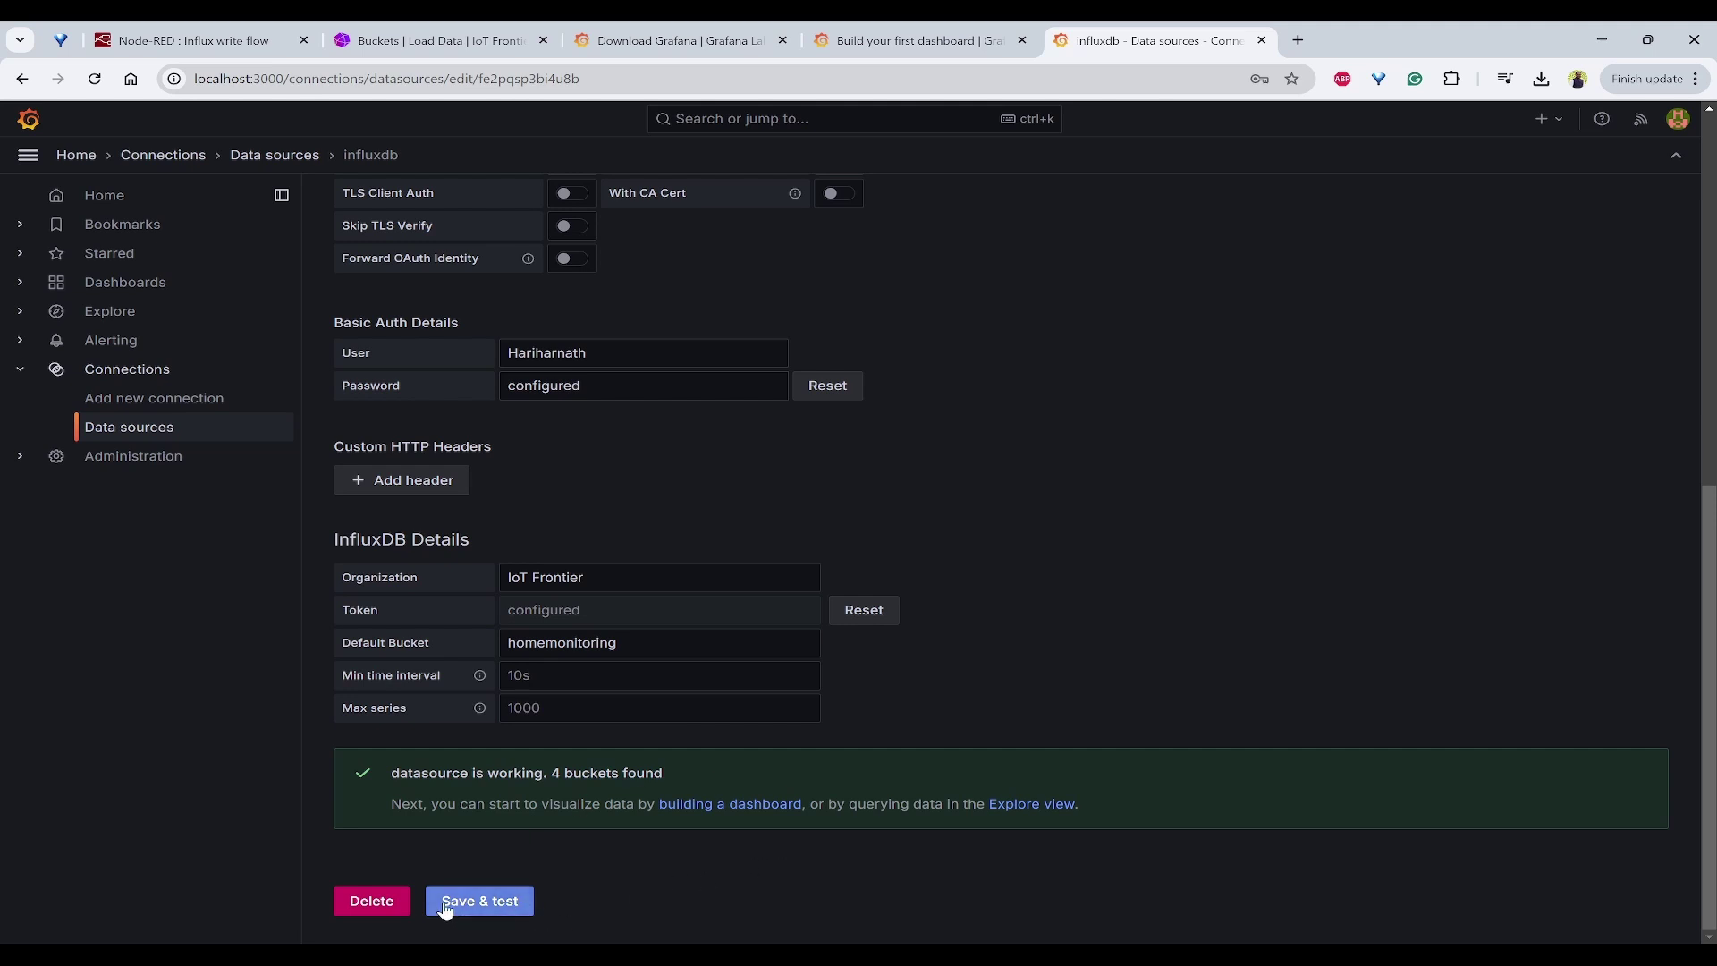
drag(411, 810, 533, 808)
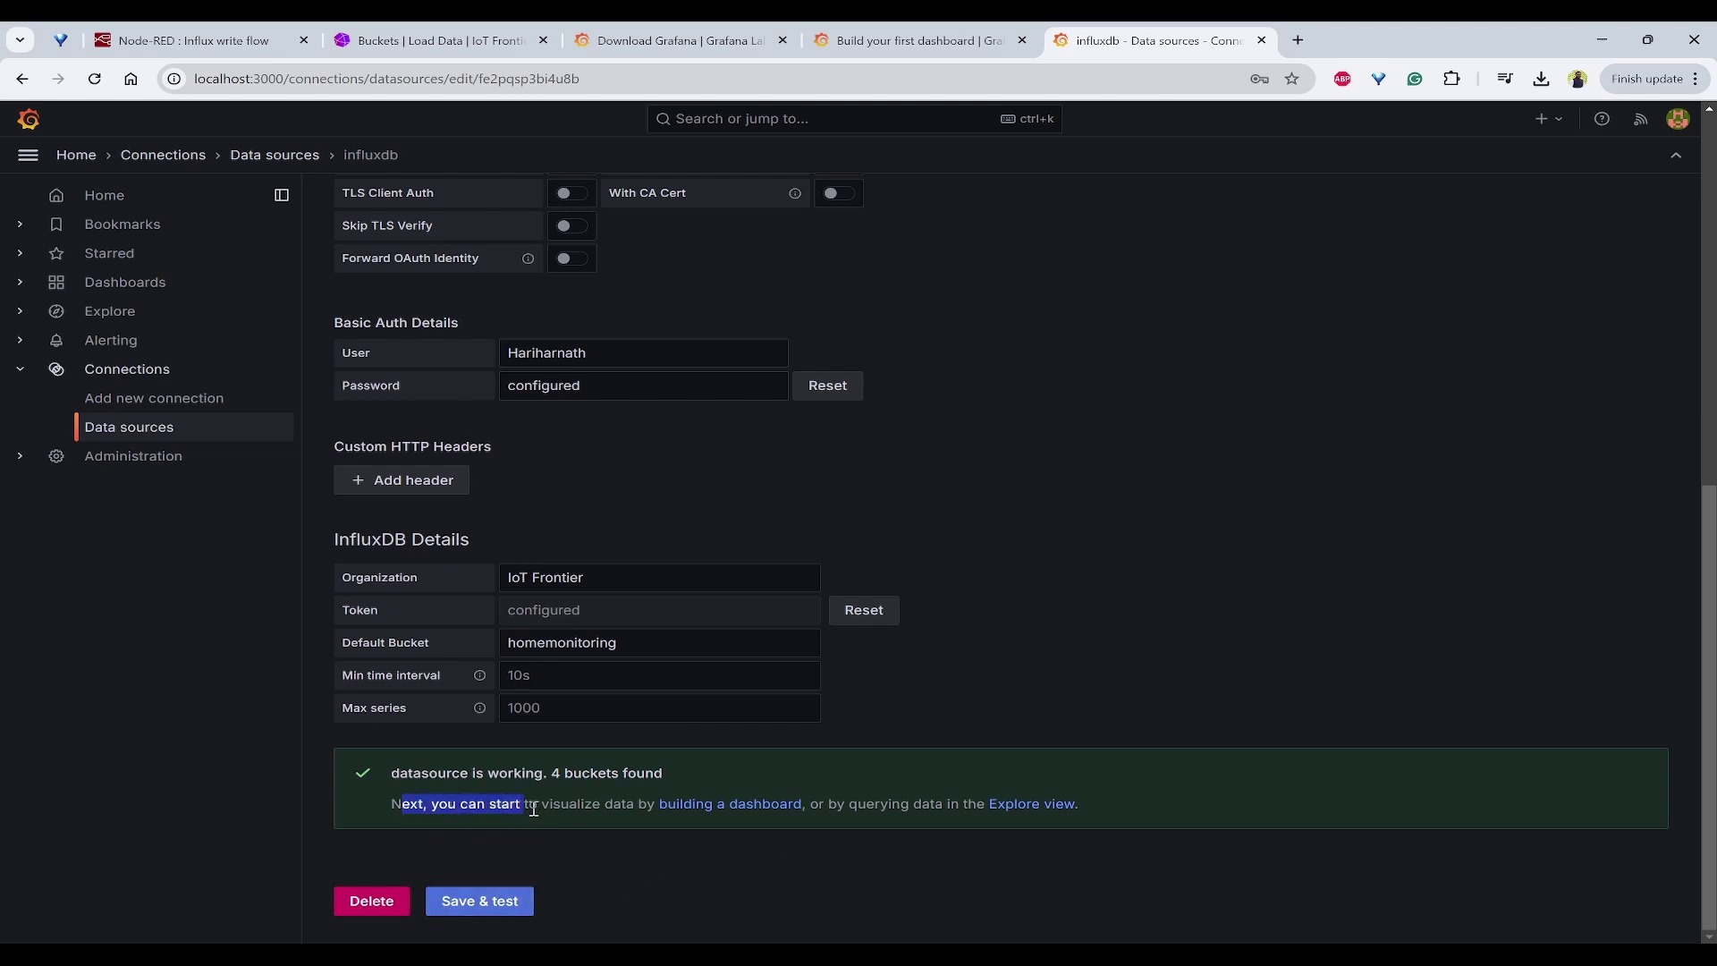
click(591, 807)
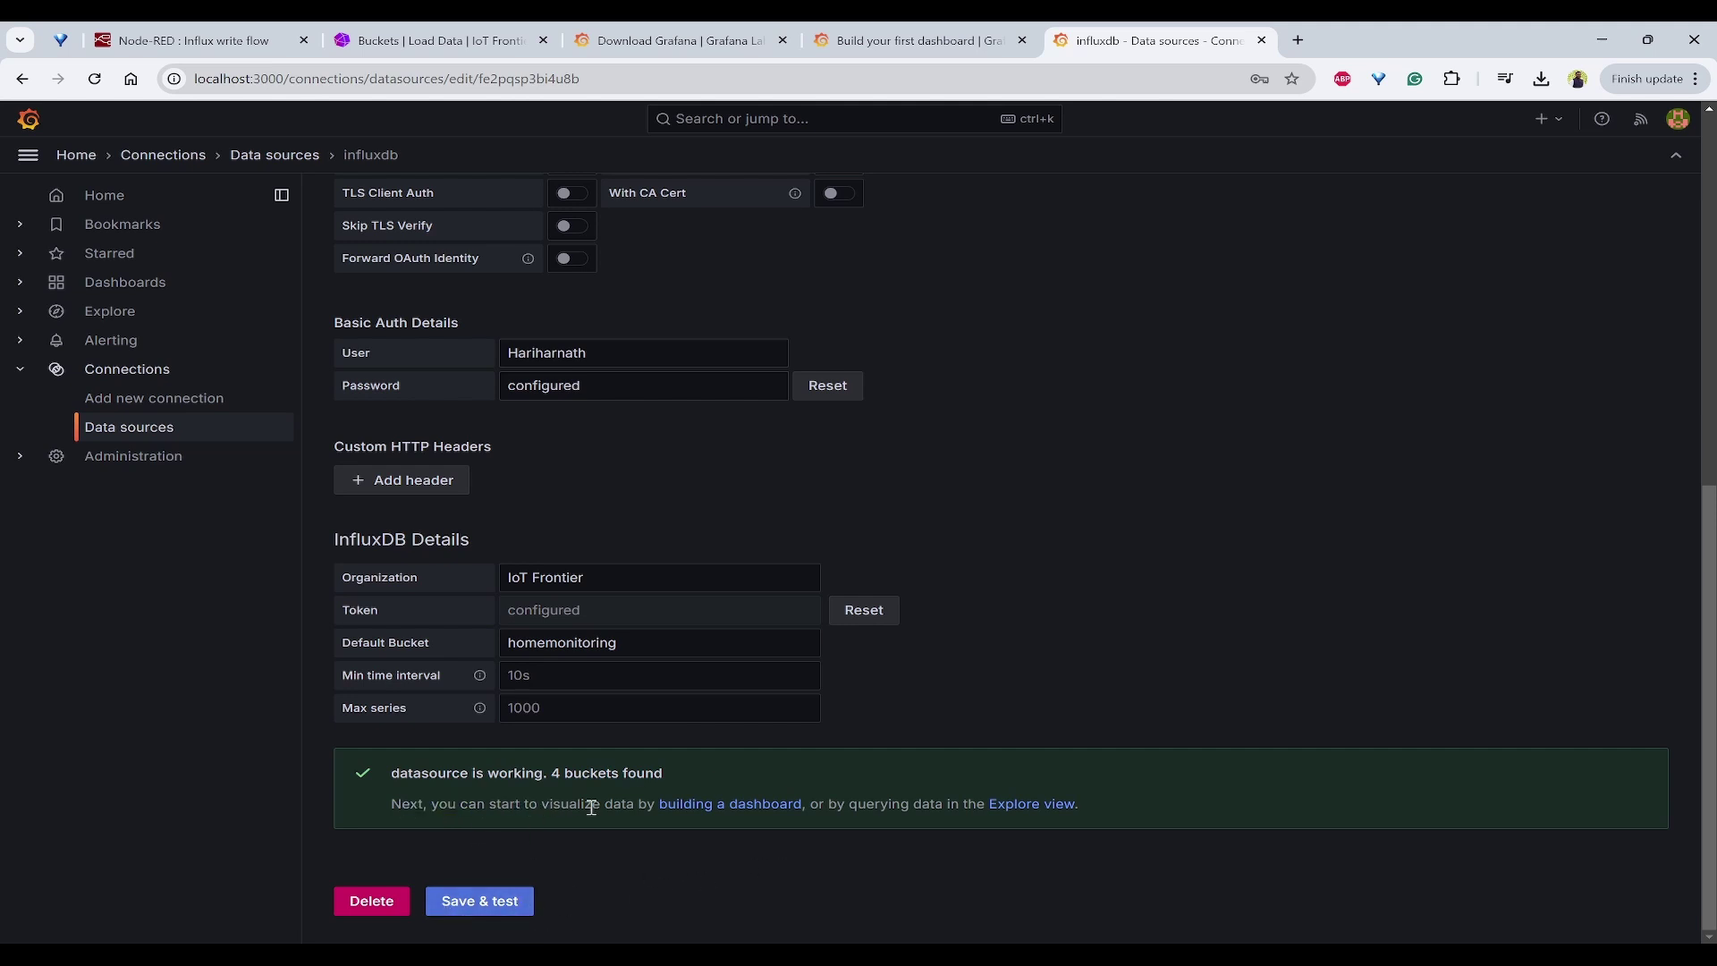
click(736, 808)
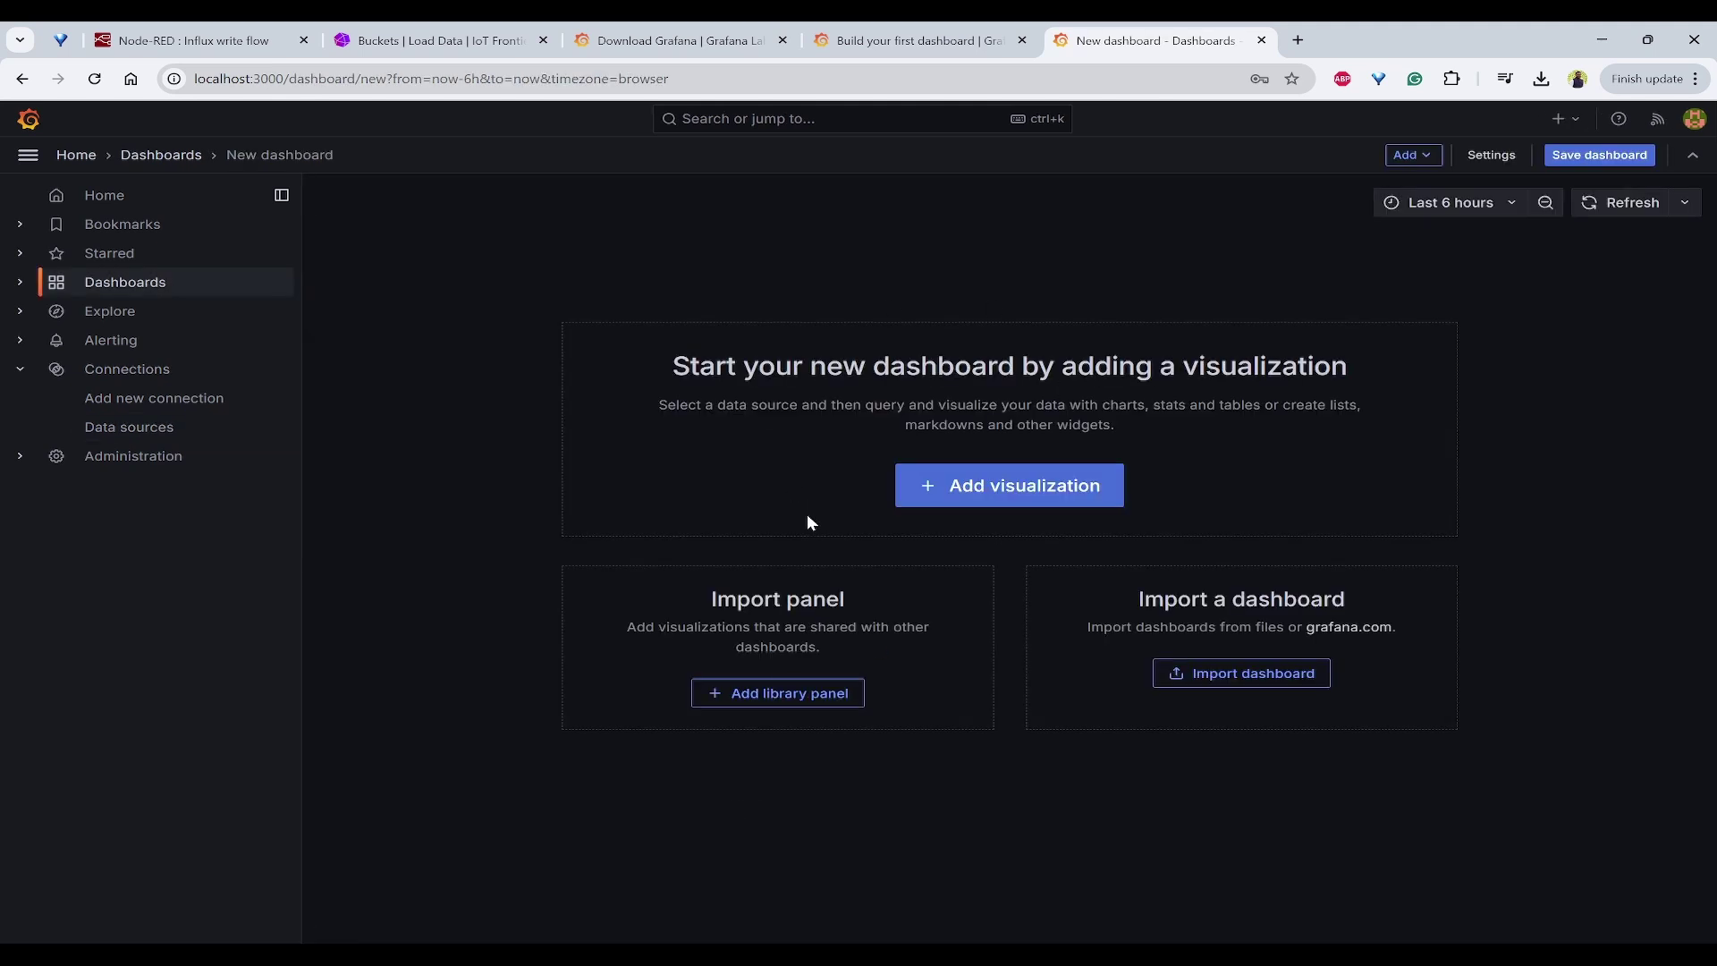
Step: Make the Send data inject node repeat every second and deploy the updated flow
click(224, 40)
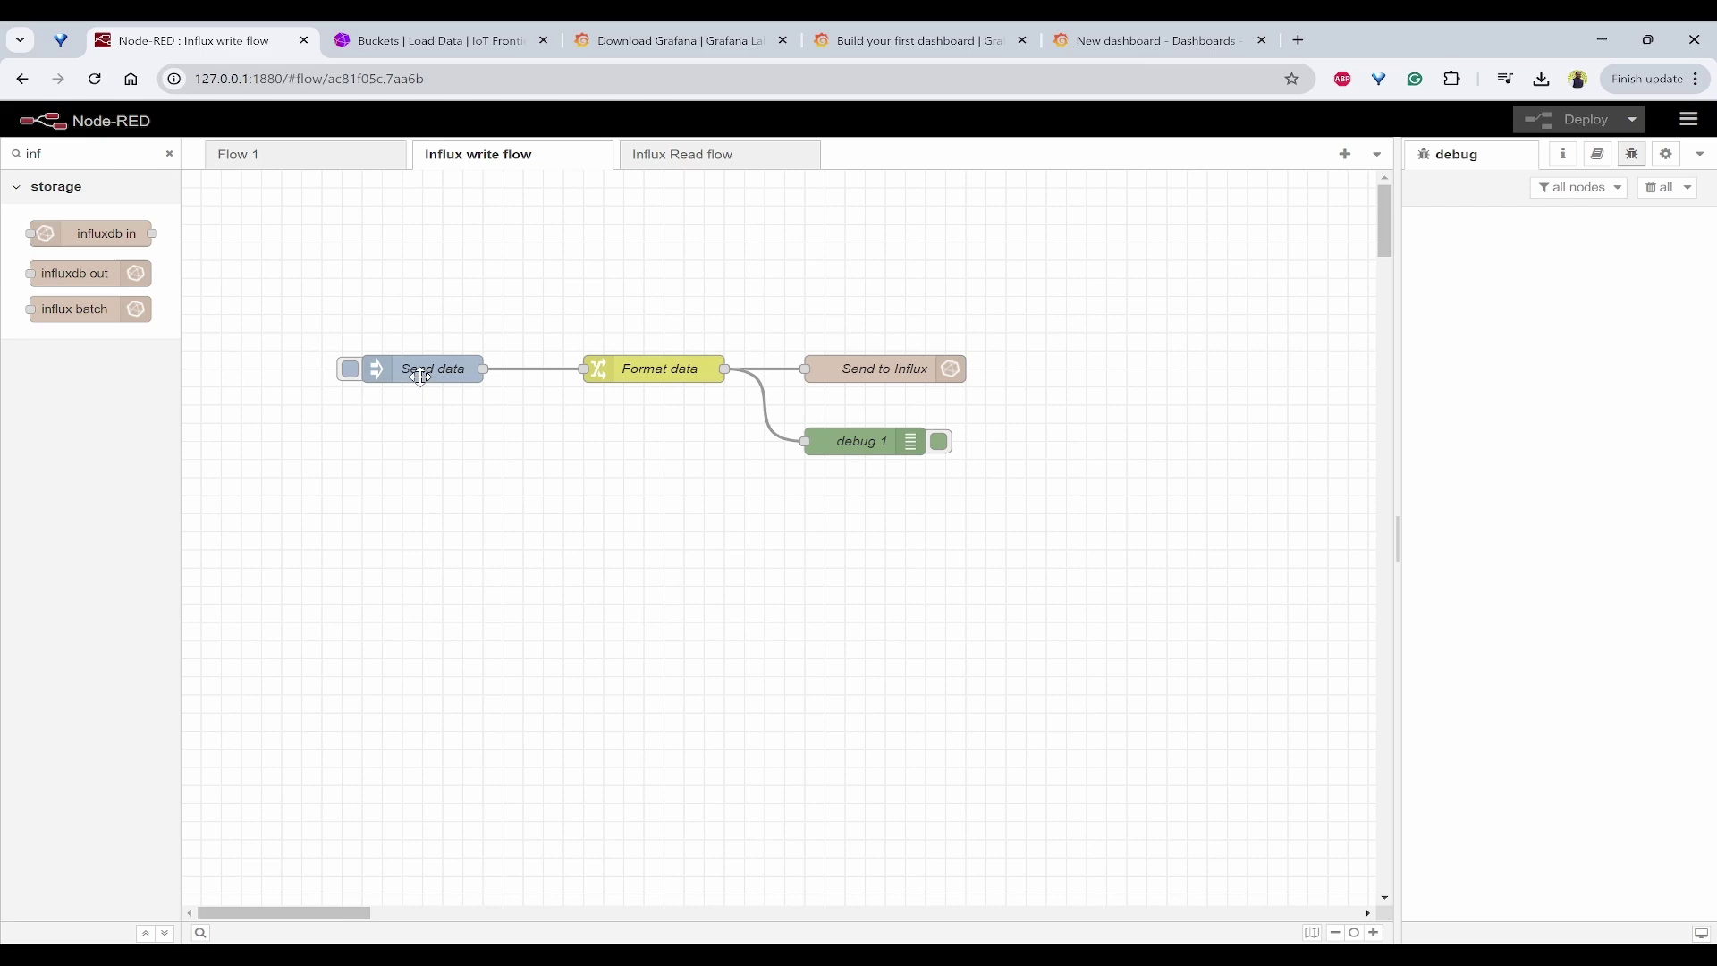
click(438, 377)
double_click(444, 377)
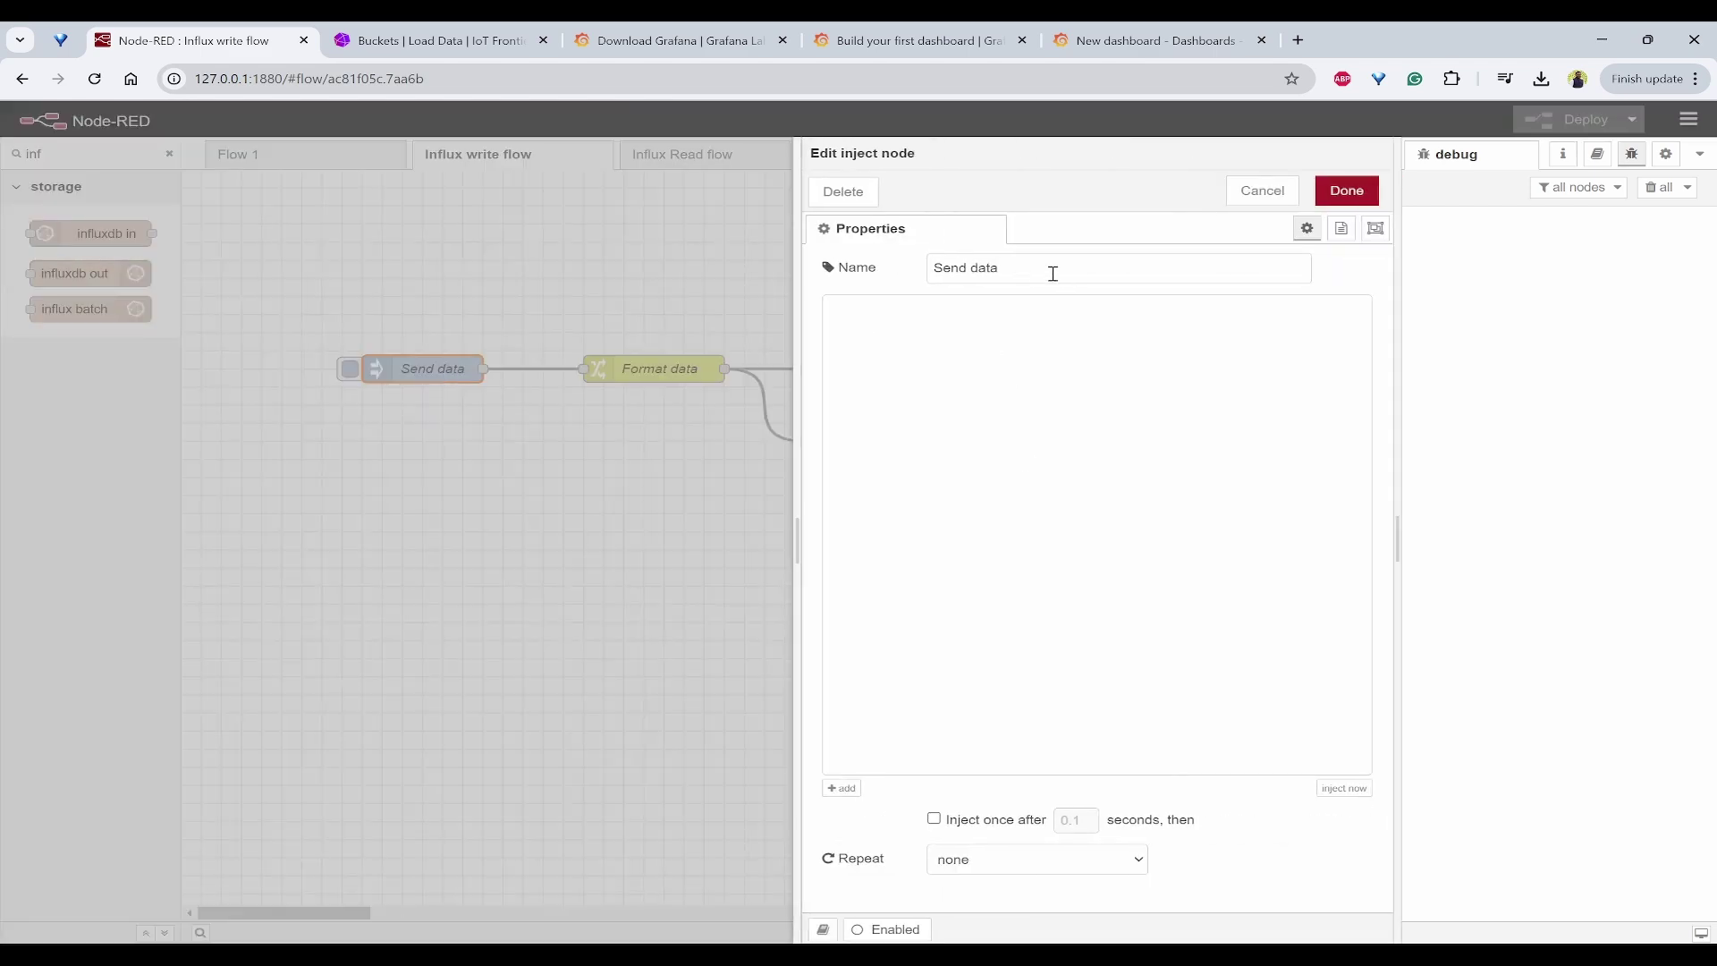
click(1084, 872)
click(1019, 791)
click(1022, 867)
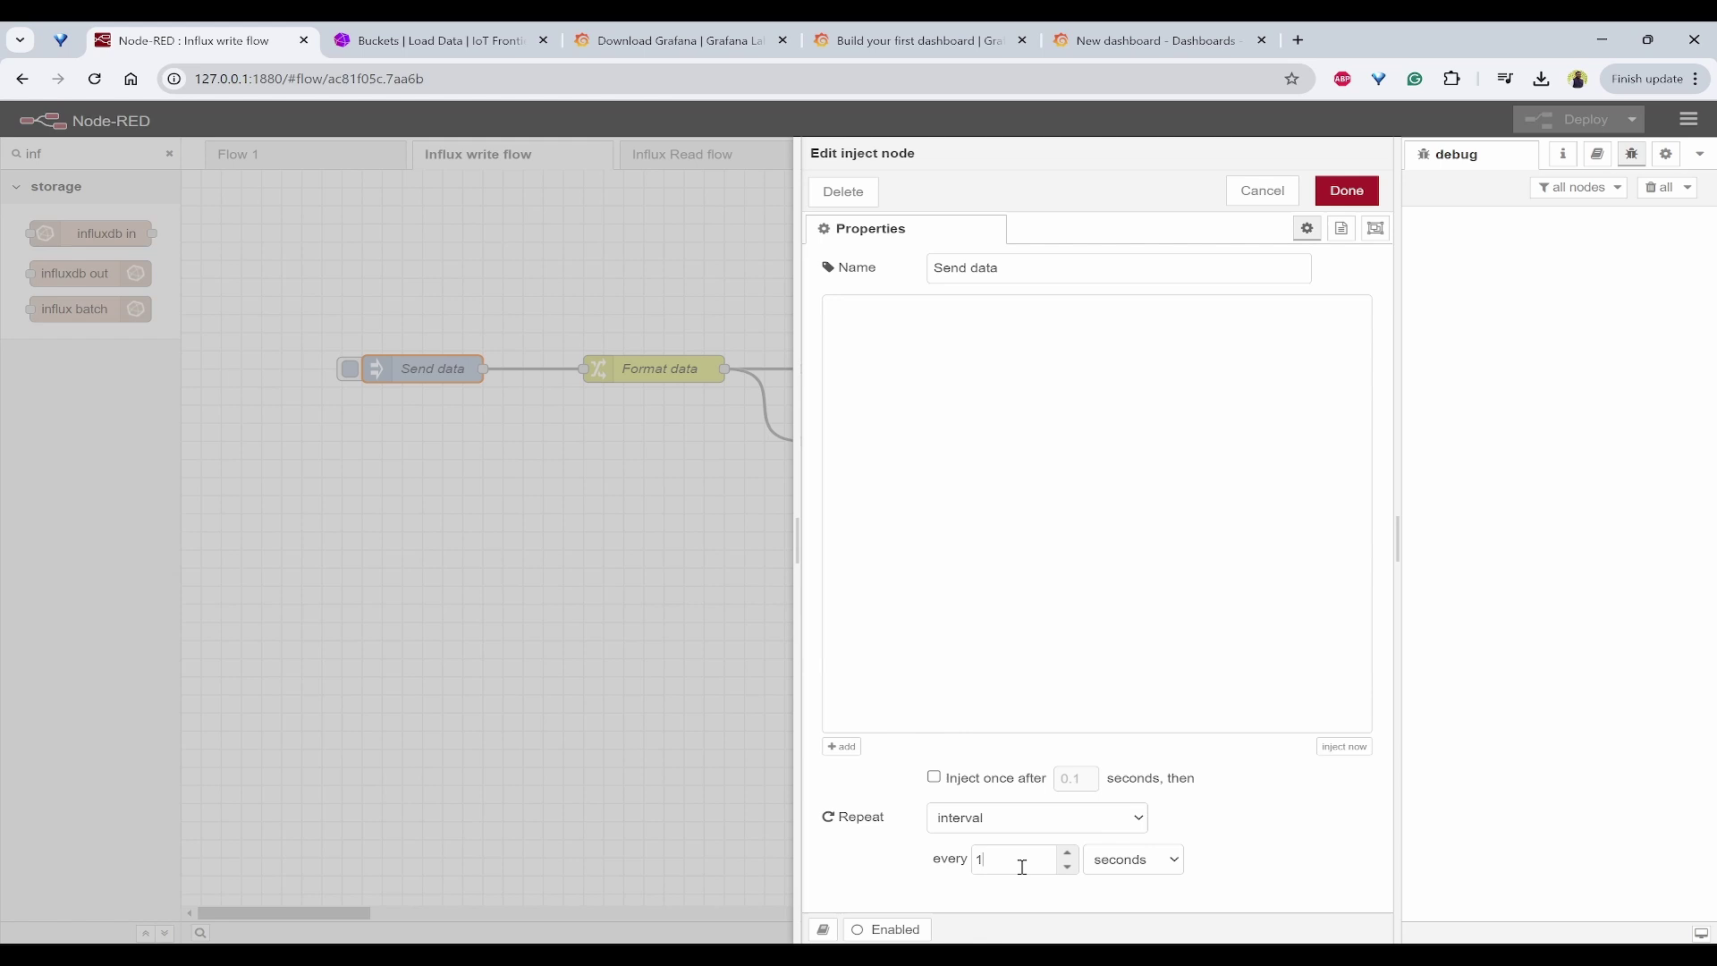
click(1346, 191)
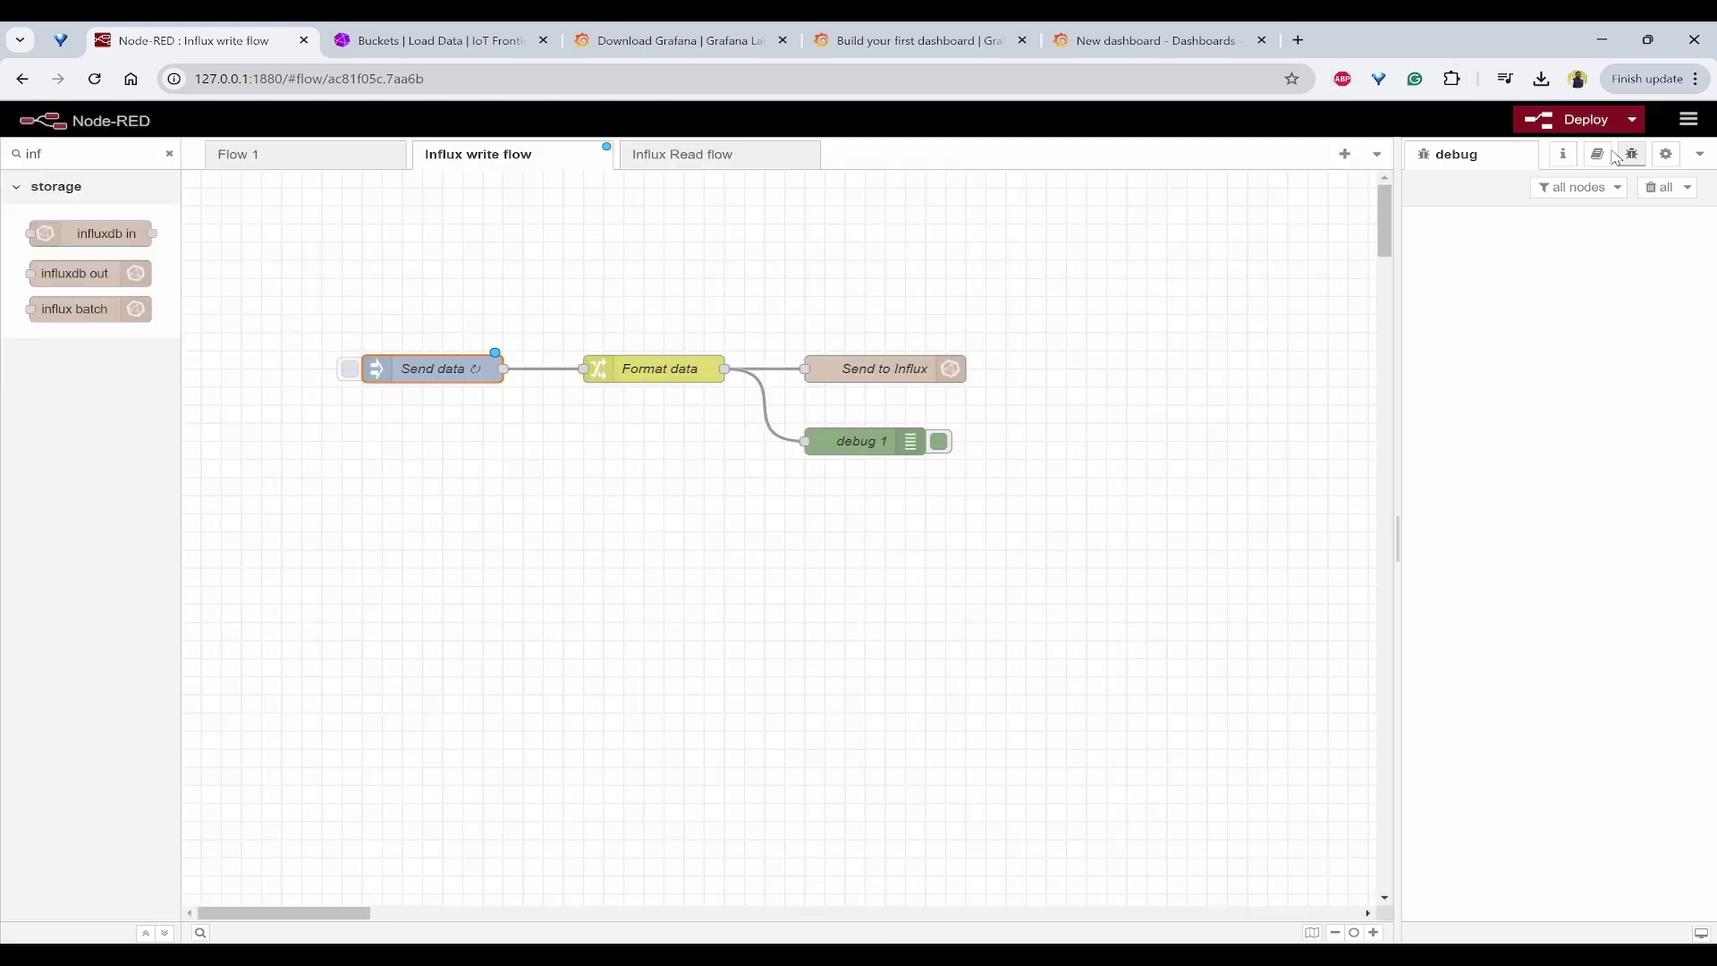
click(1583, 125)
click(1050, 184)
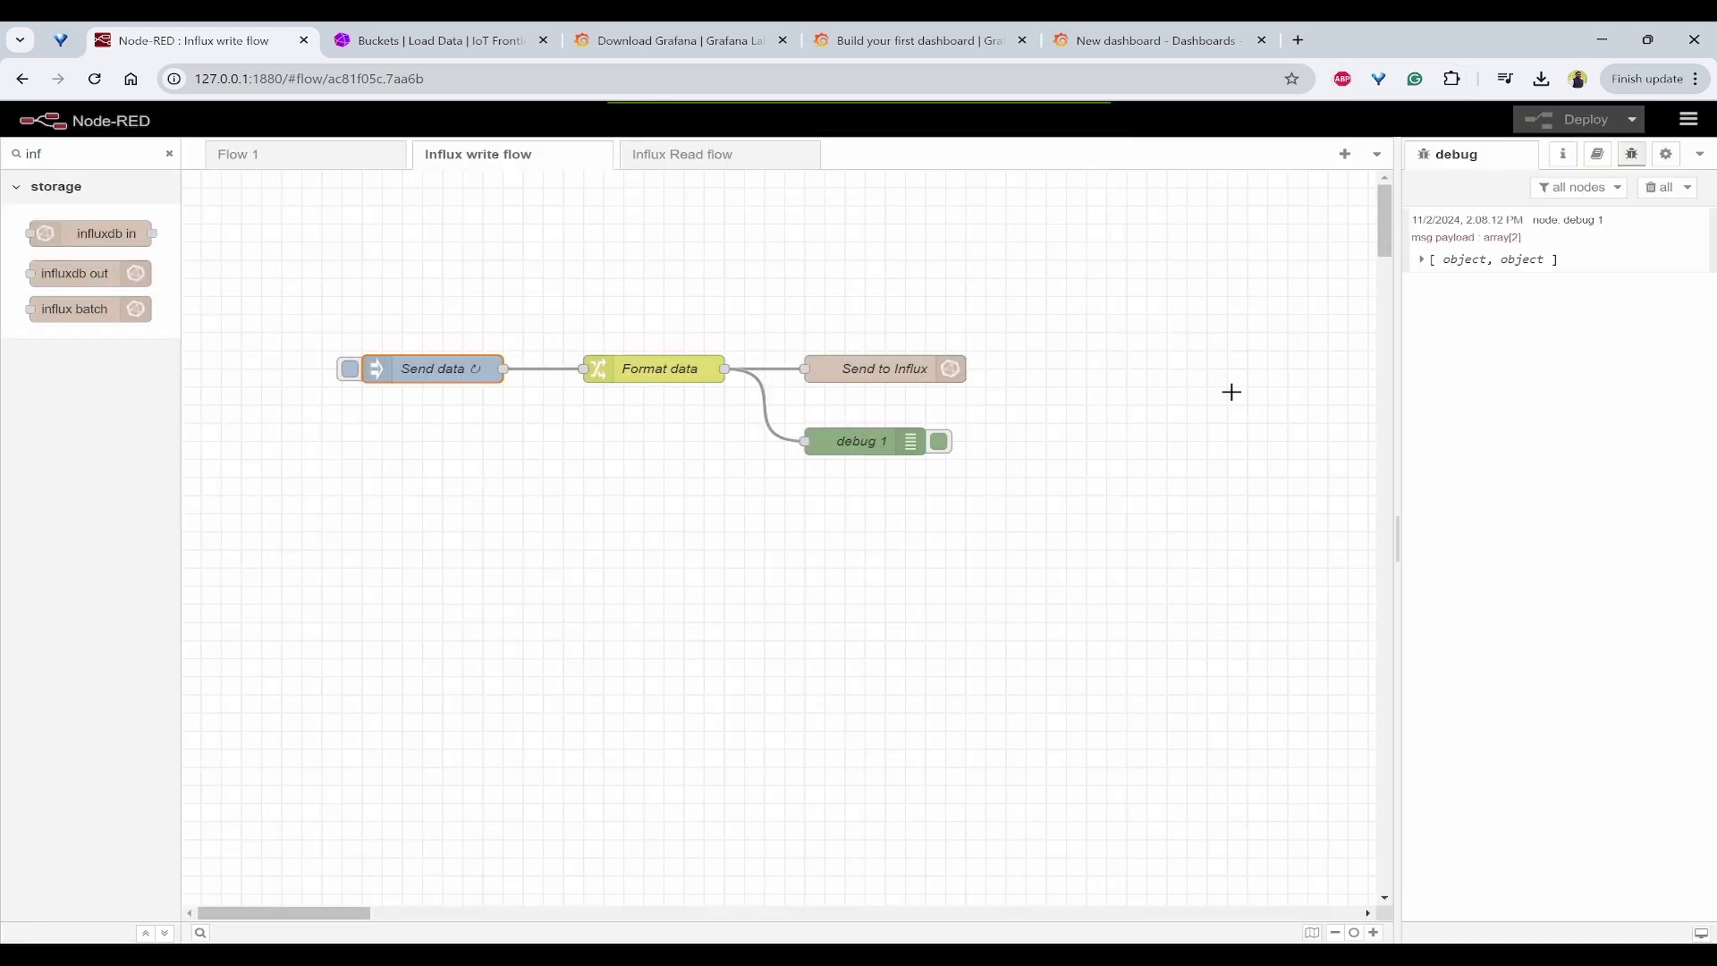
Step: Expand debug messages to check timestamp, temperature and humidity values, including the 2:08:22 message
click(1421, 261)
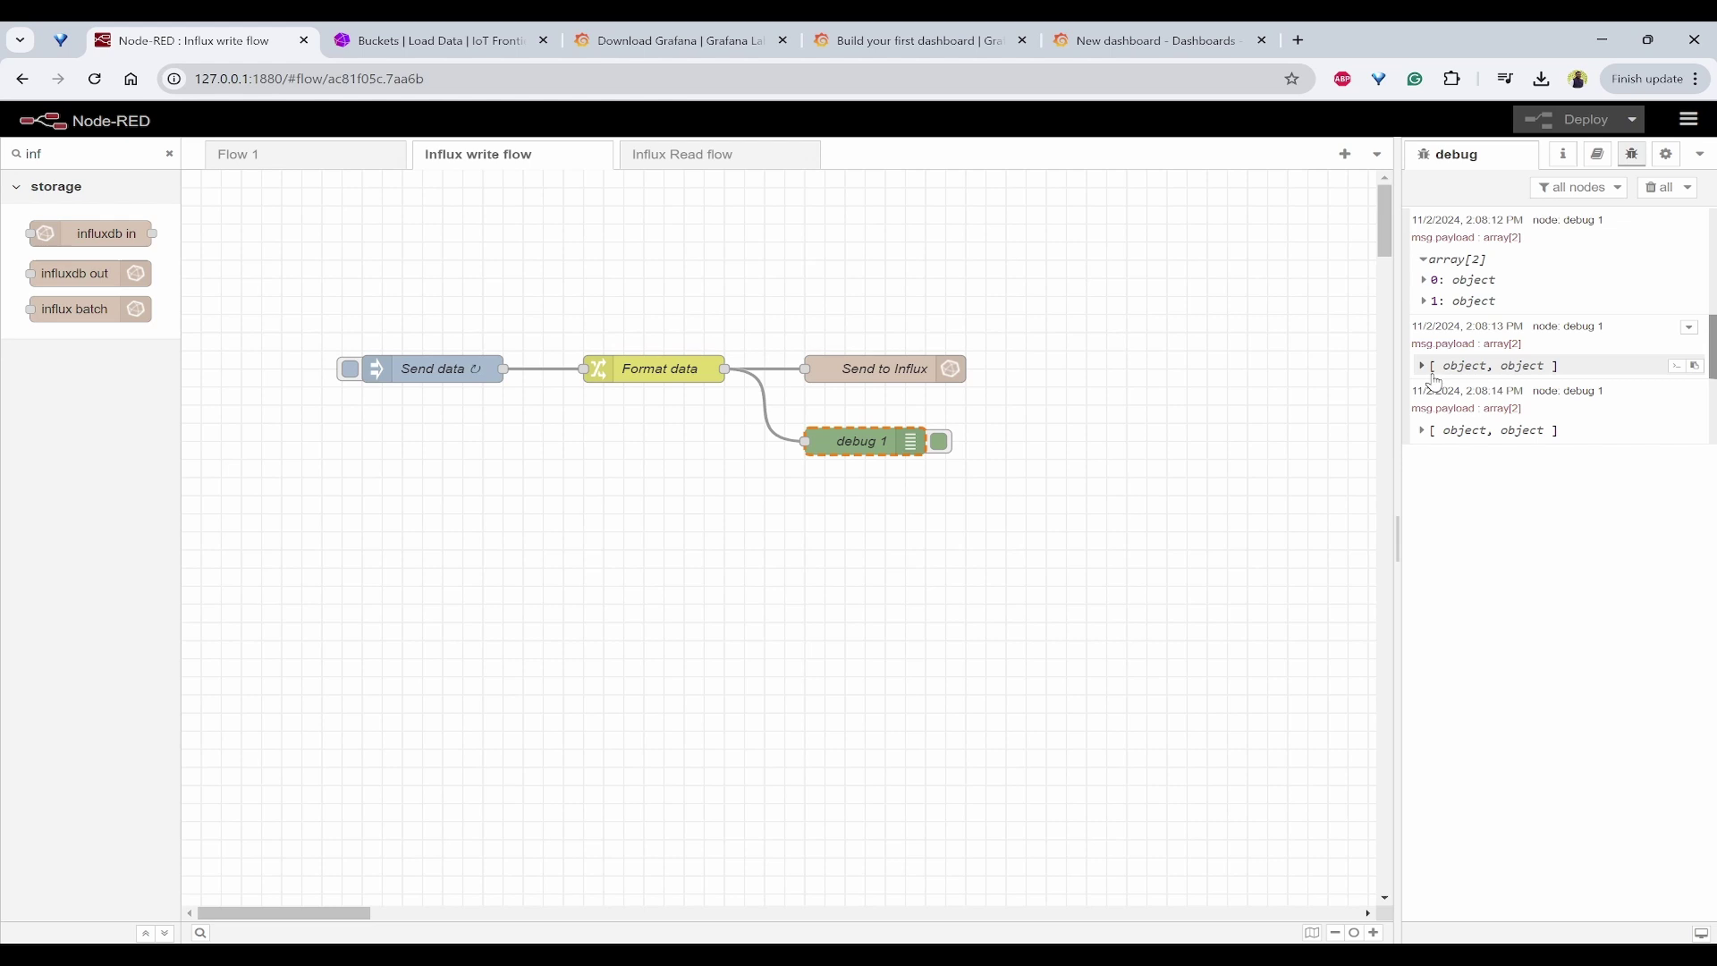
click(1432, 302)
click(1429, 280)
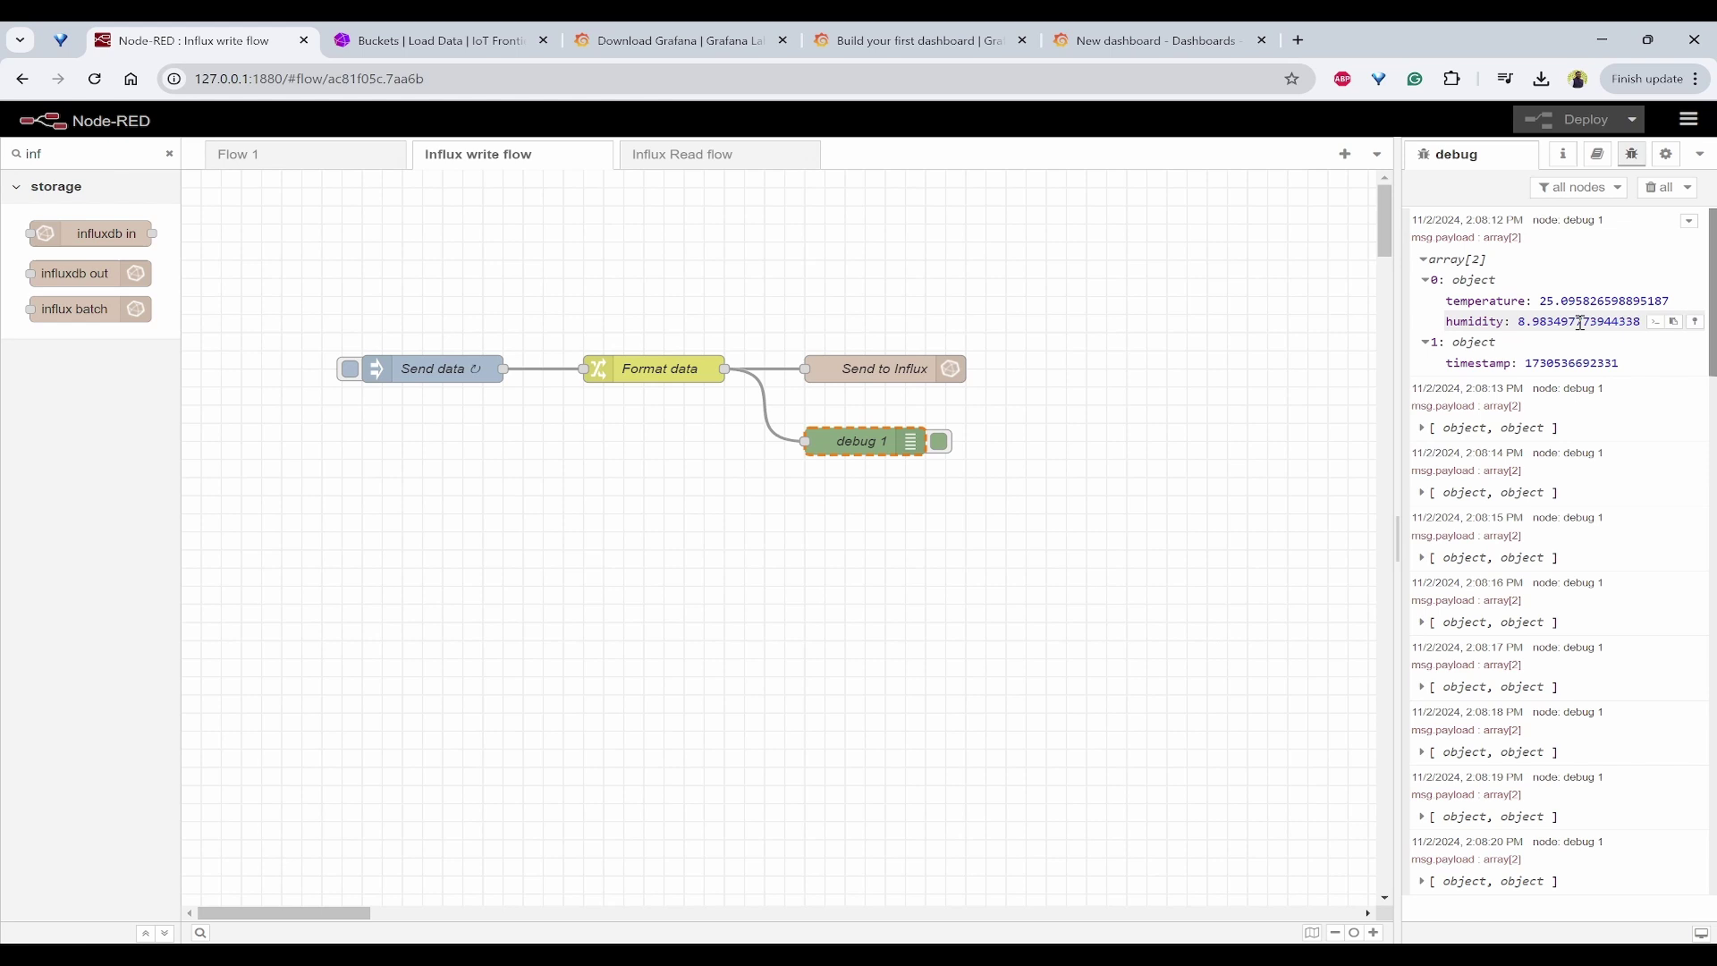
scroll(1591, 554, down, 2)
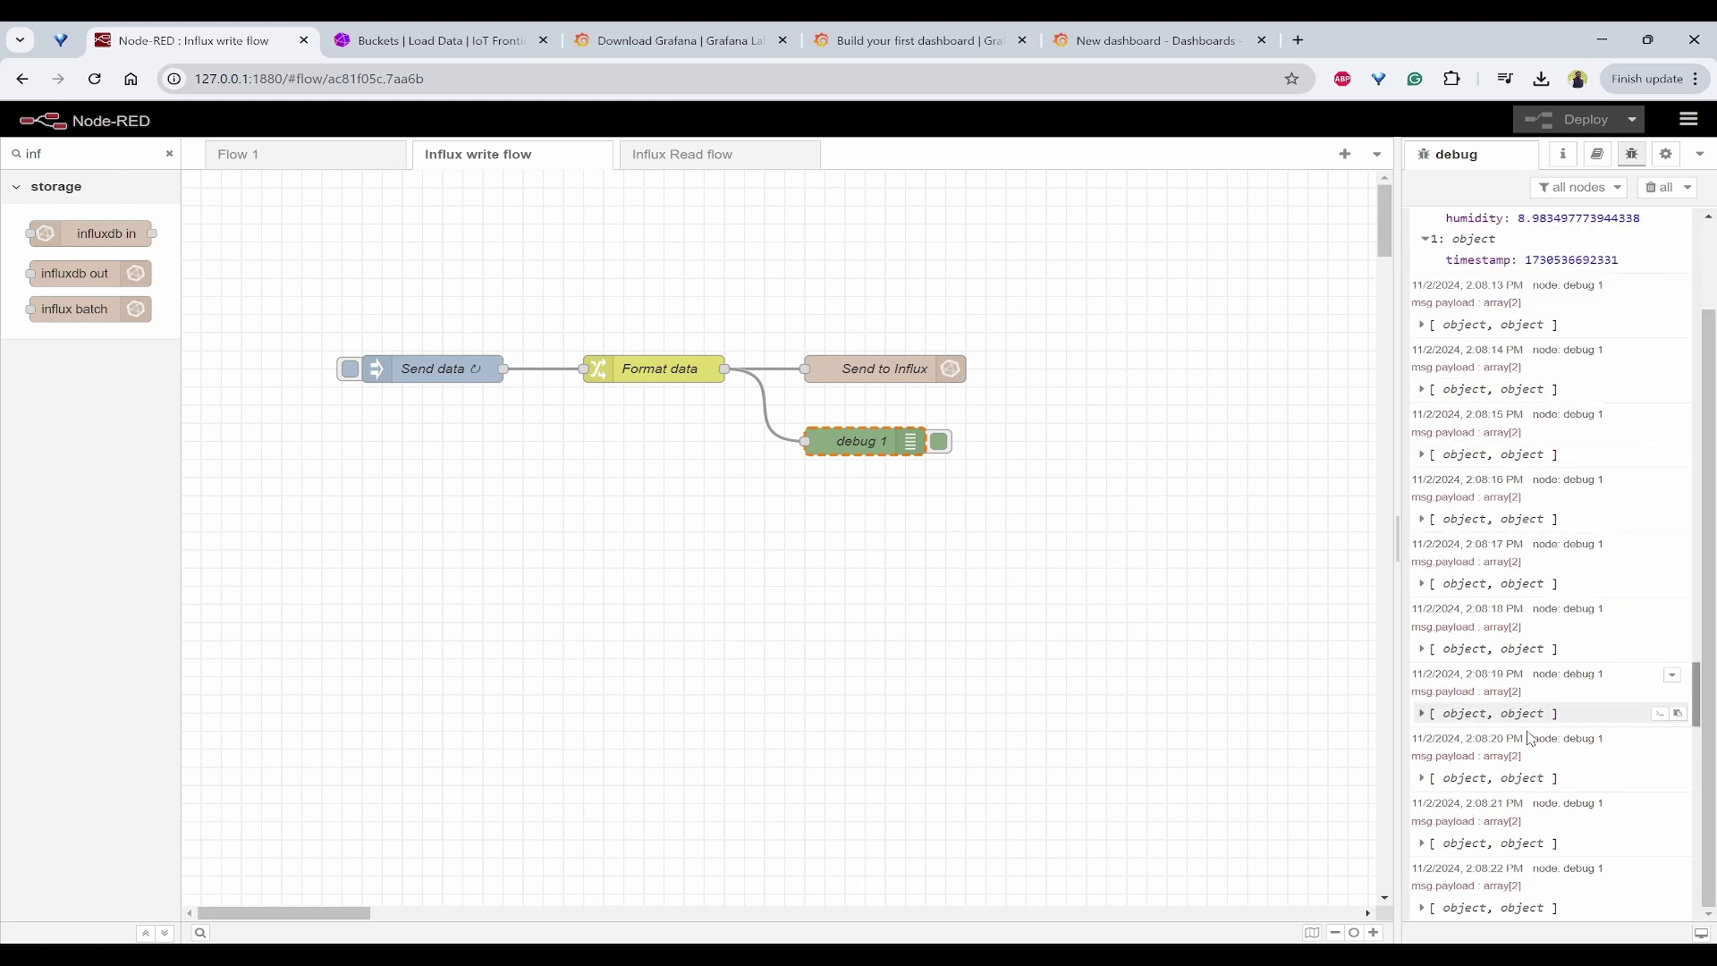
click(1419, 843)
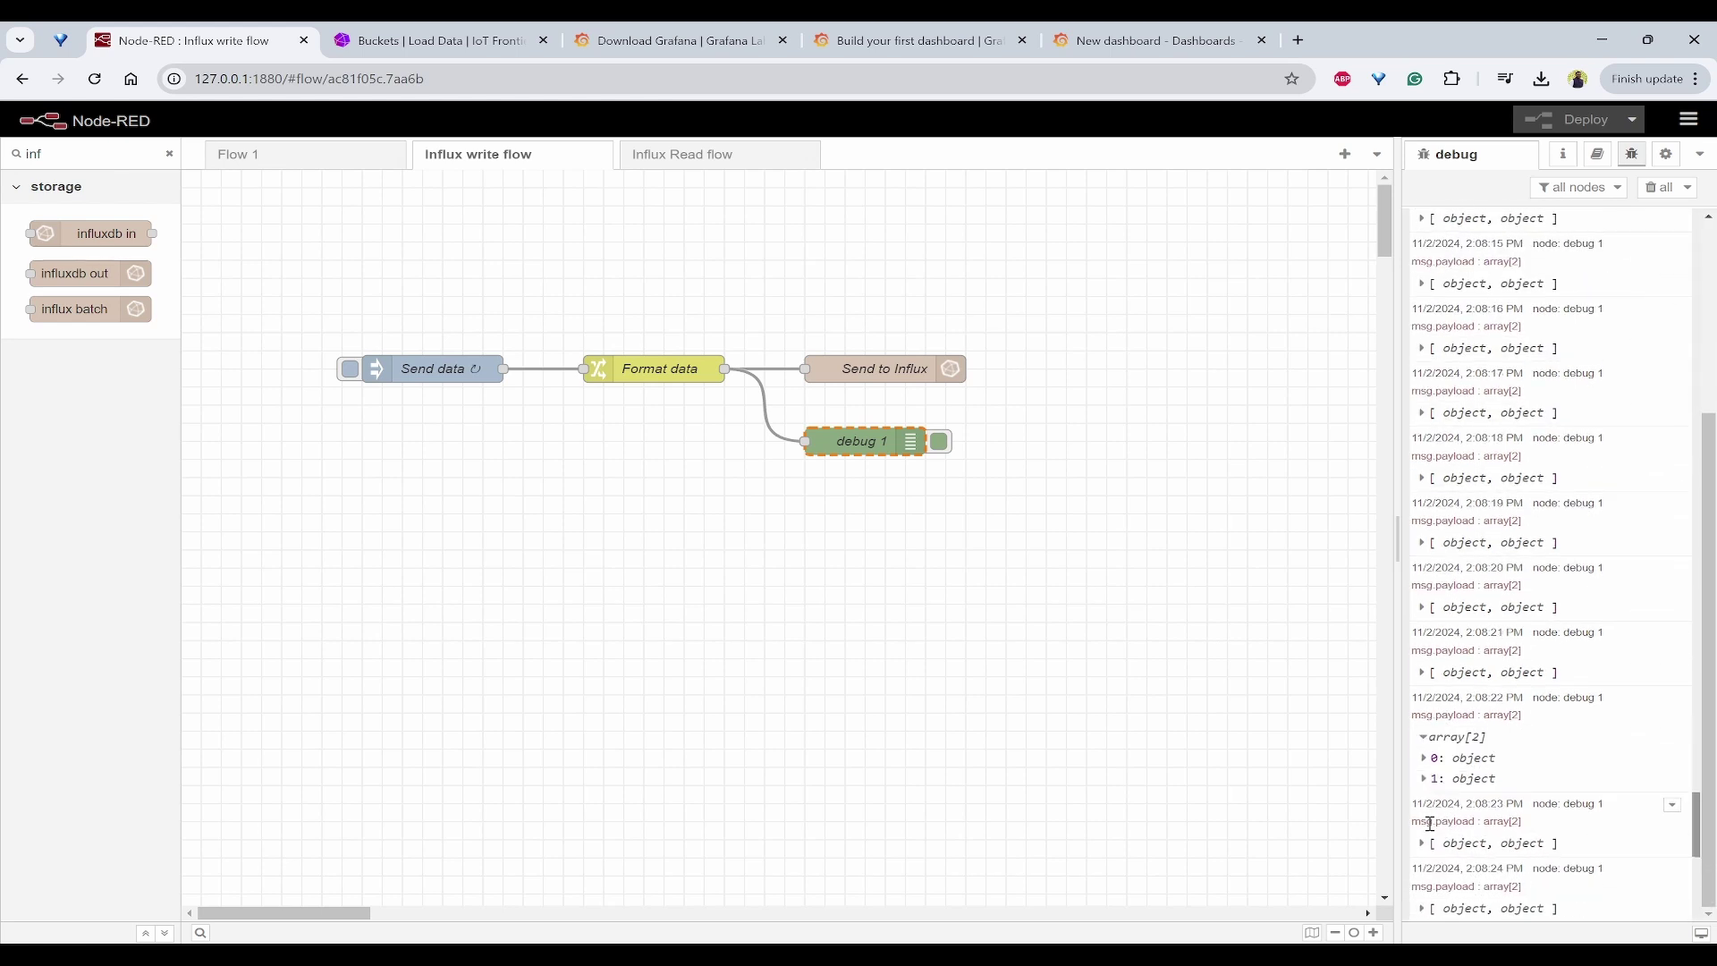
click(1427, 760)
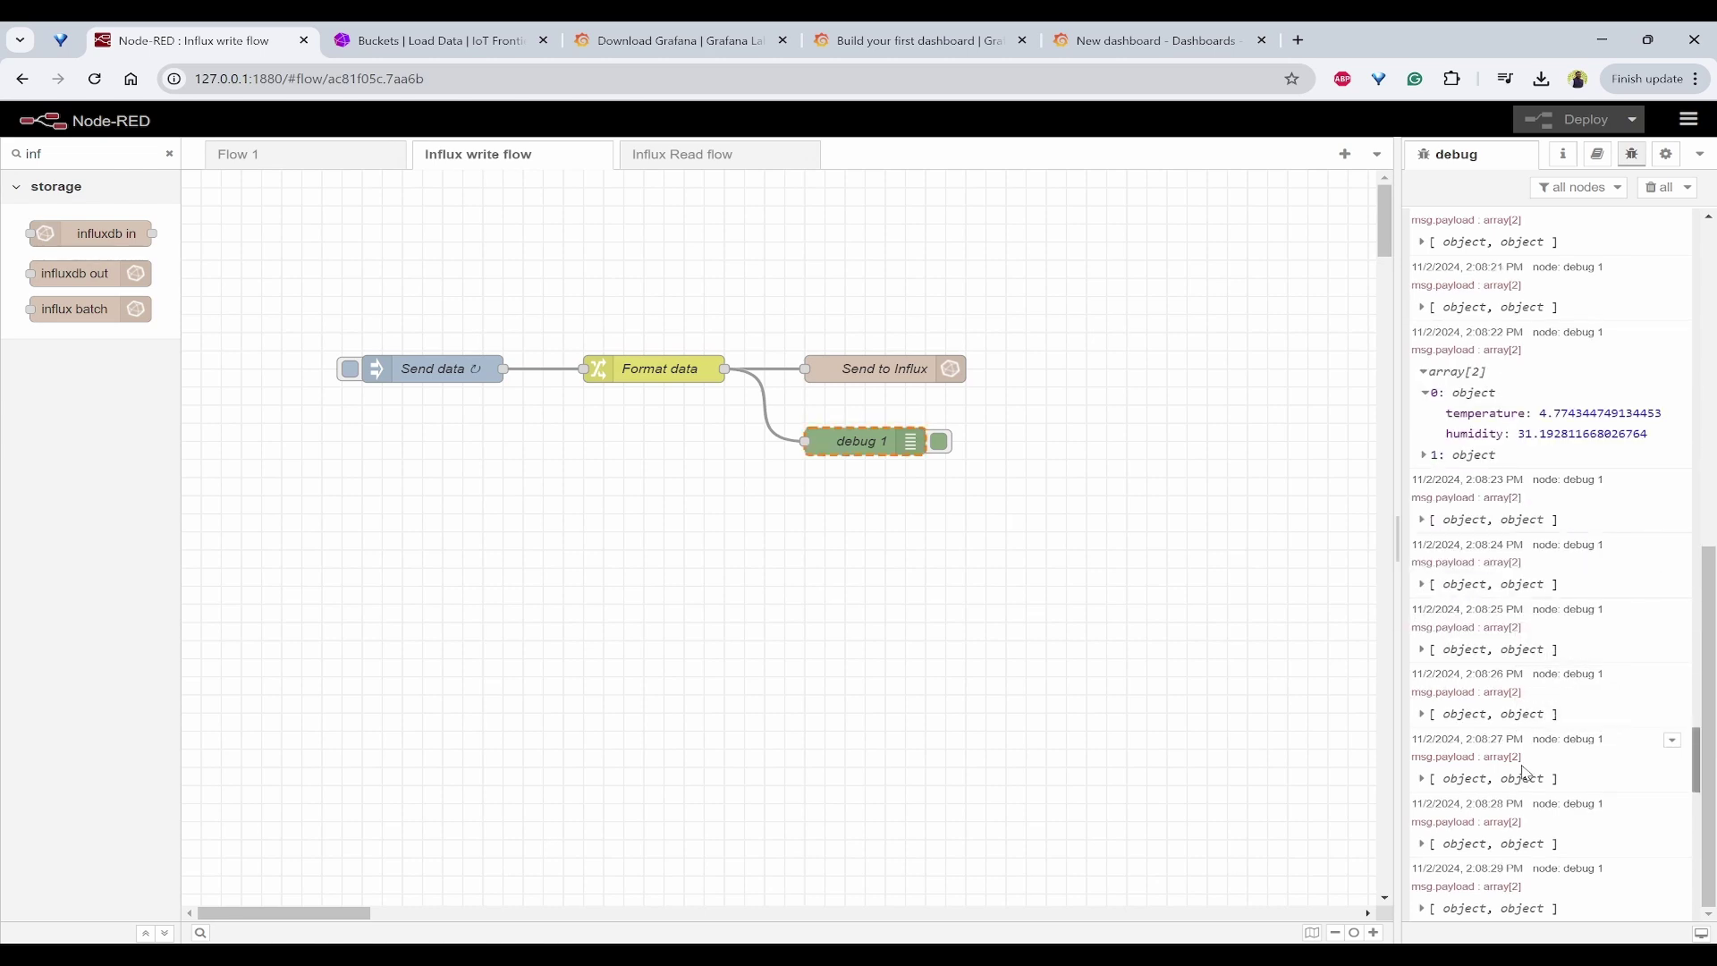
scroll(1534, 689, up, 5)
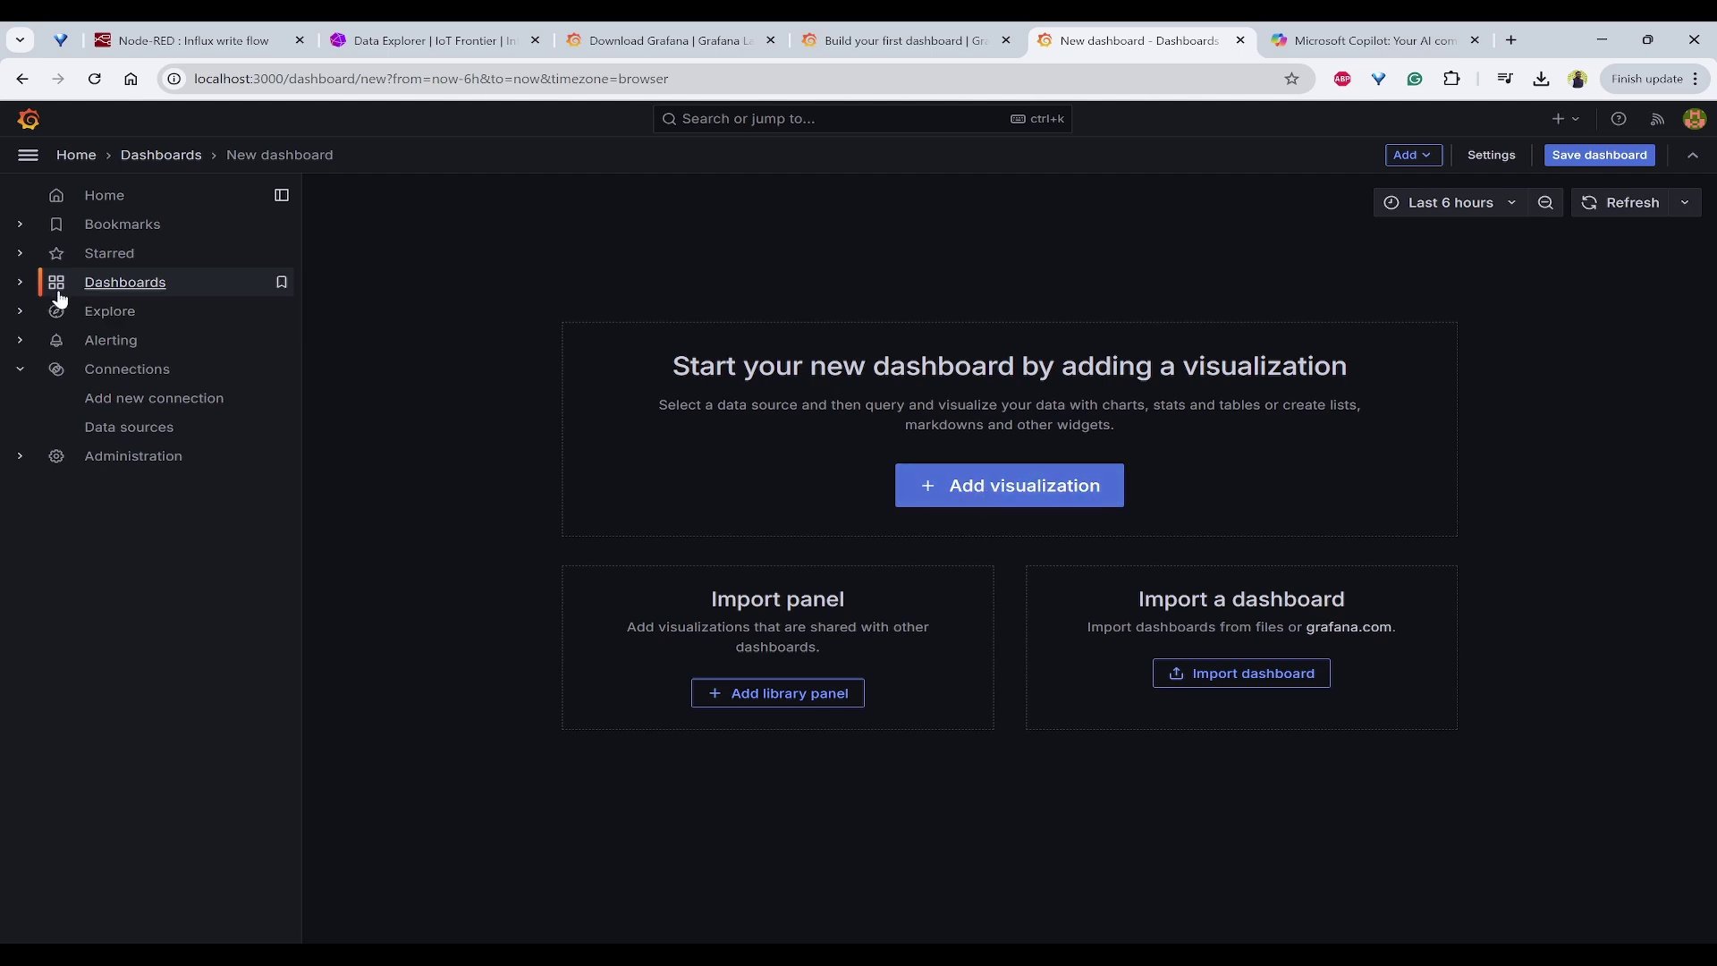
Step: Start a new visualization on the dashboard with influxdb as its data source
click(19, 282)
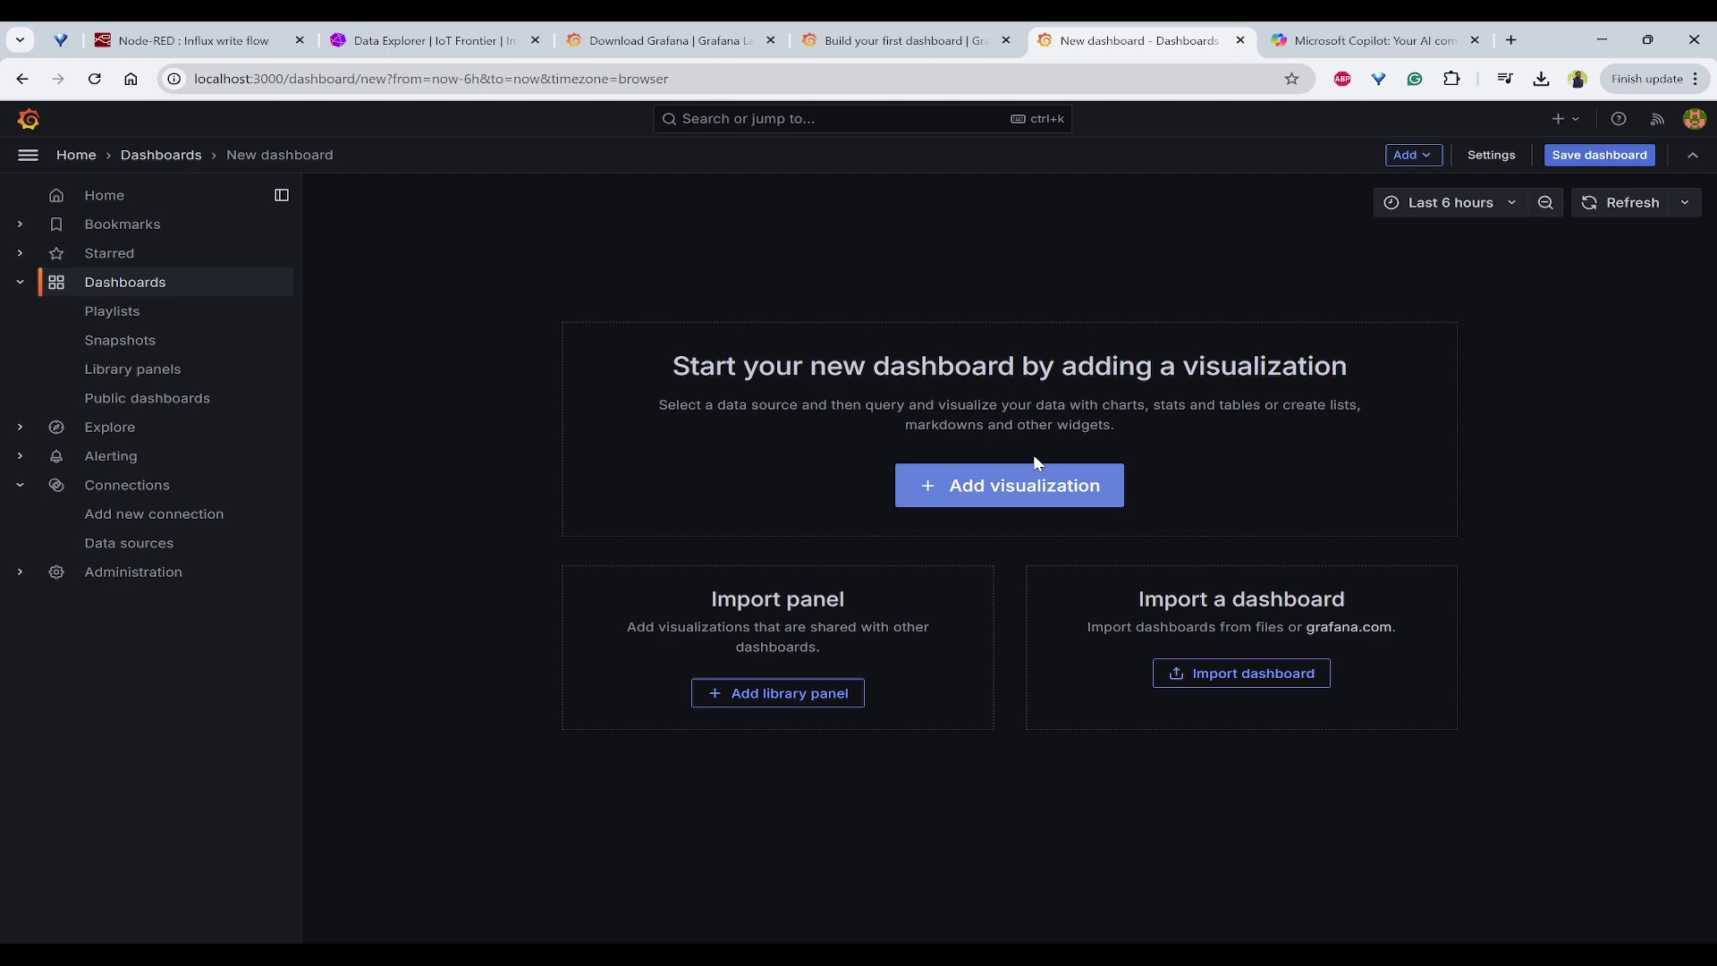
click(1018, 500)
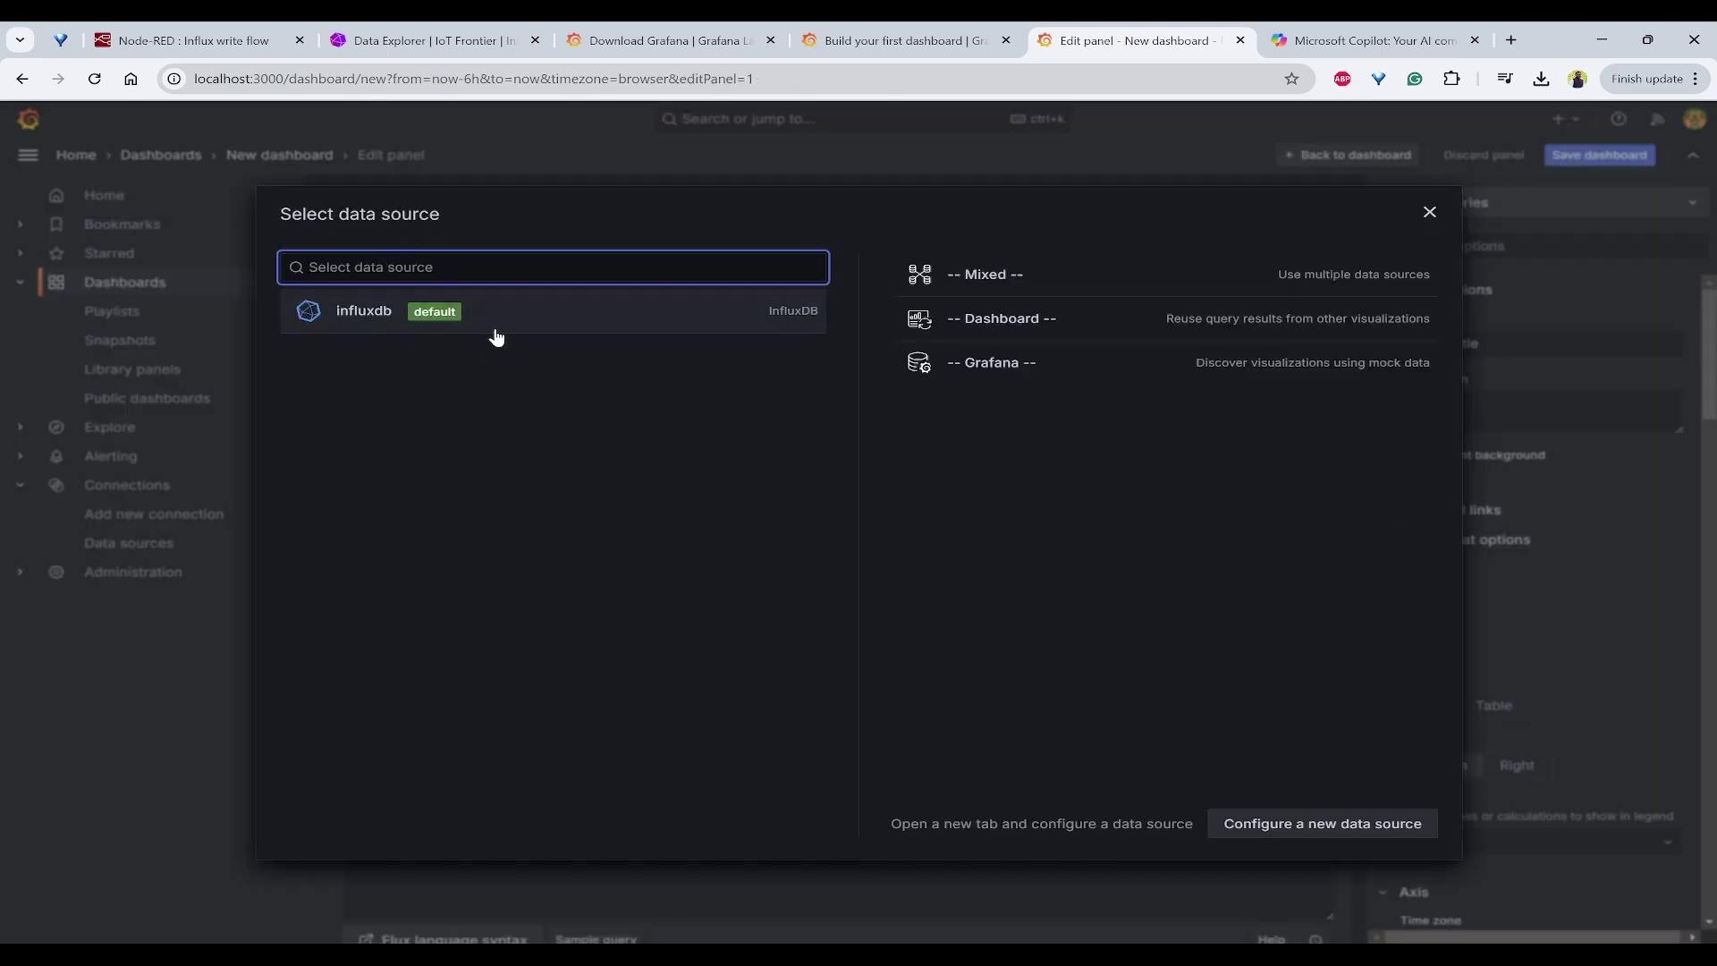
click(540, 313)
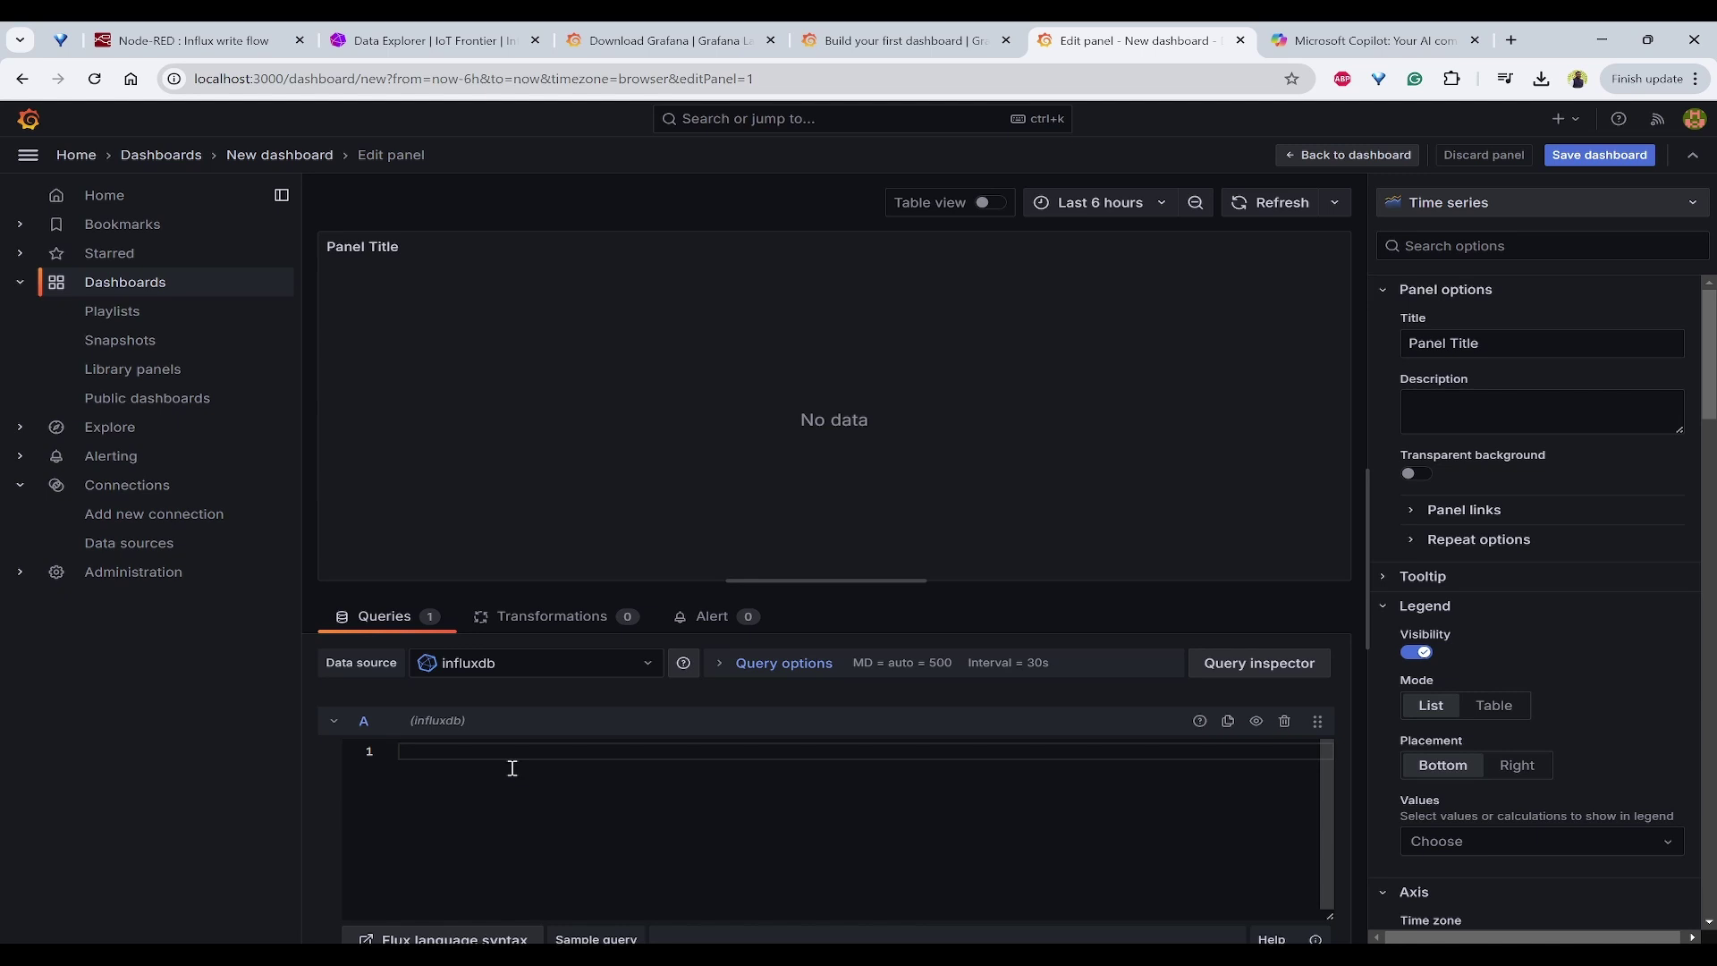
click(652, 666)
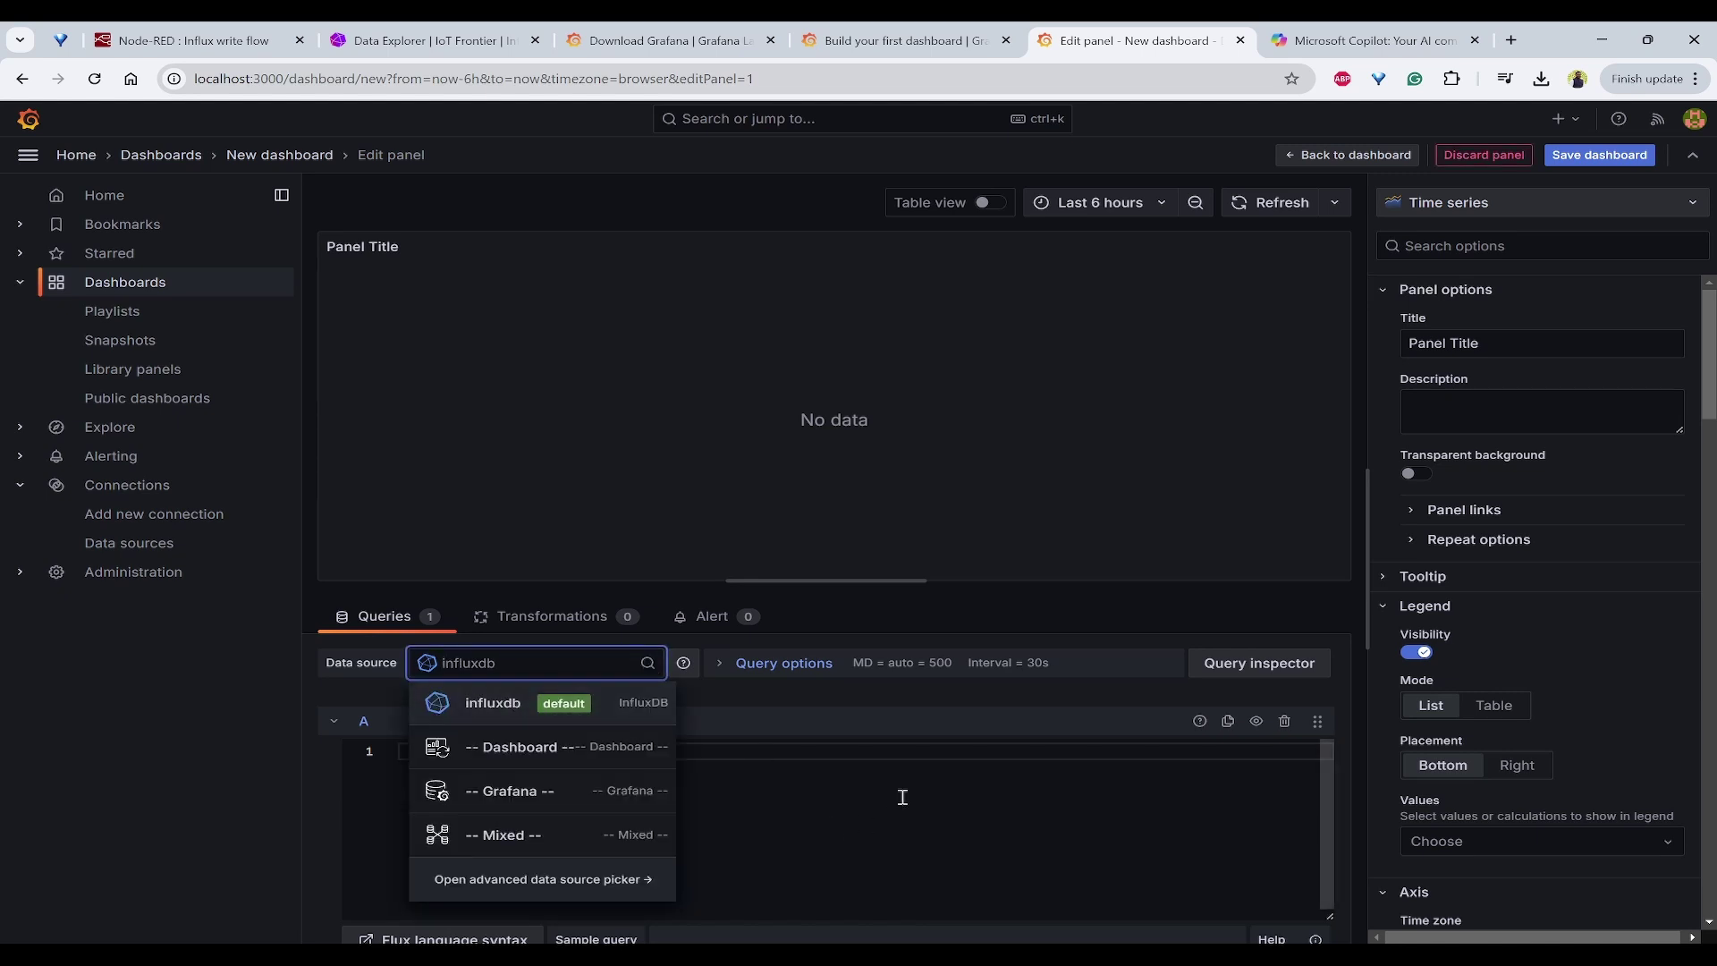
key(Escape)
click(390, 42)
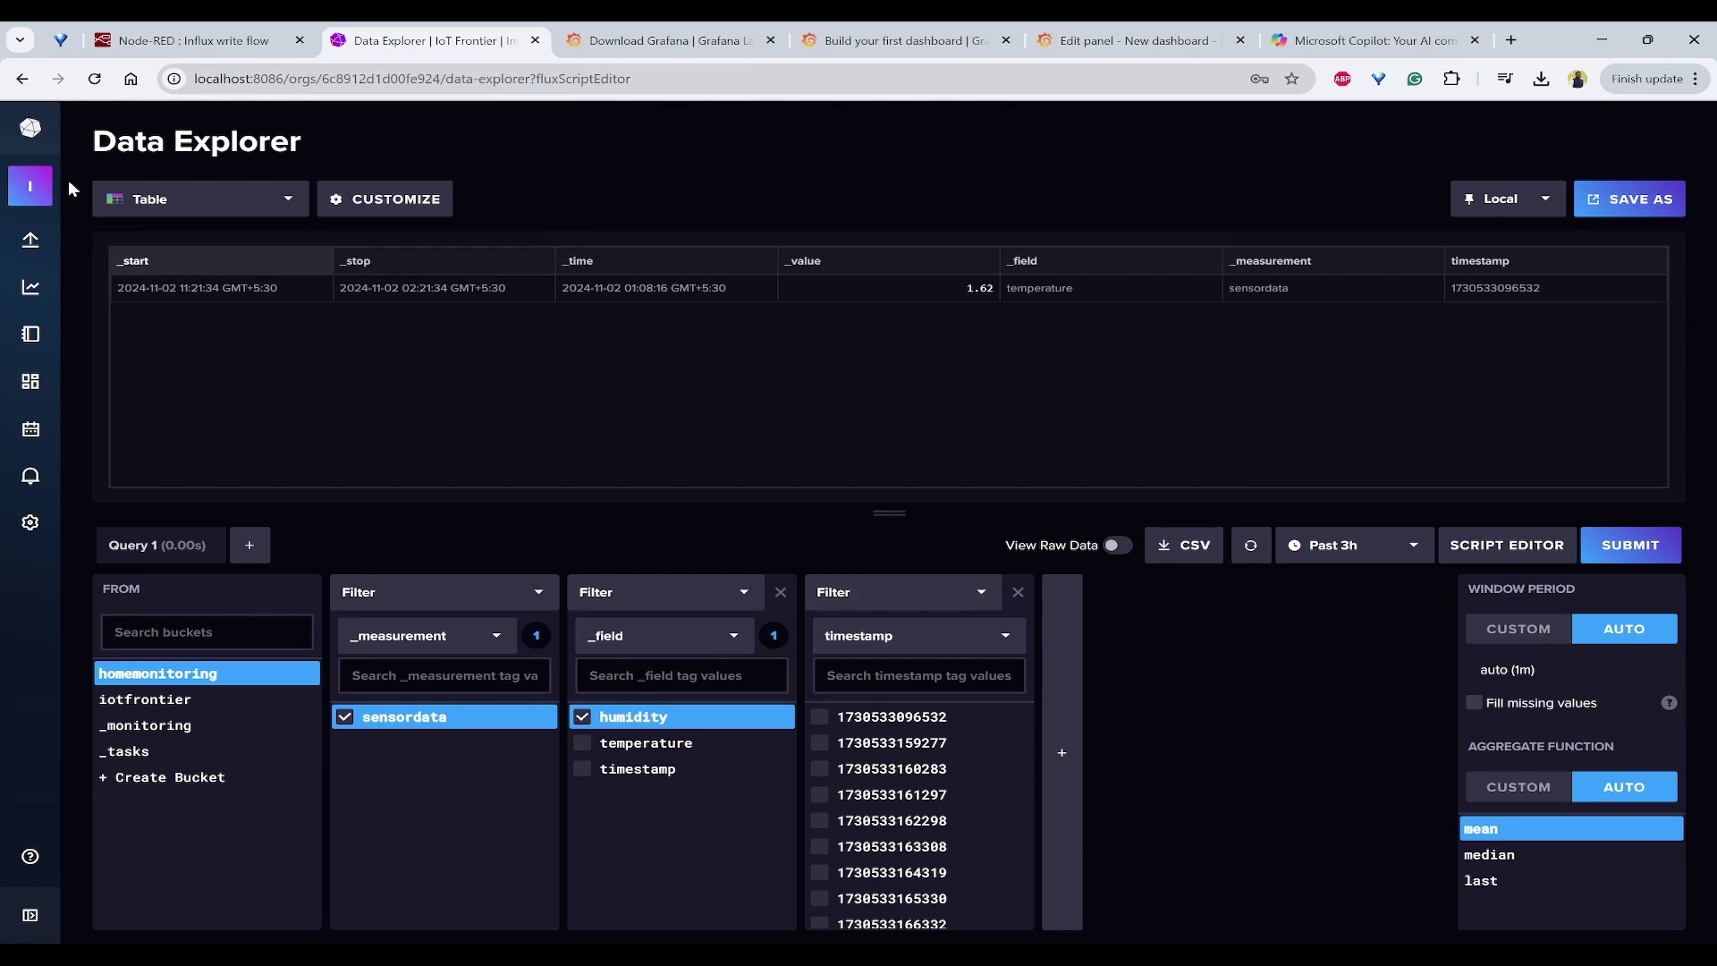
Step: Build a fresh InfluxDB query for the sensordata humidity field and select its Flux script
mouse_move(30, 192)
click(109, 677)
click(422, 719)
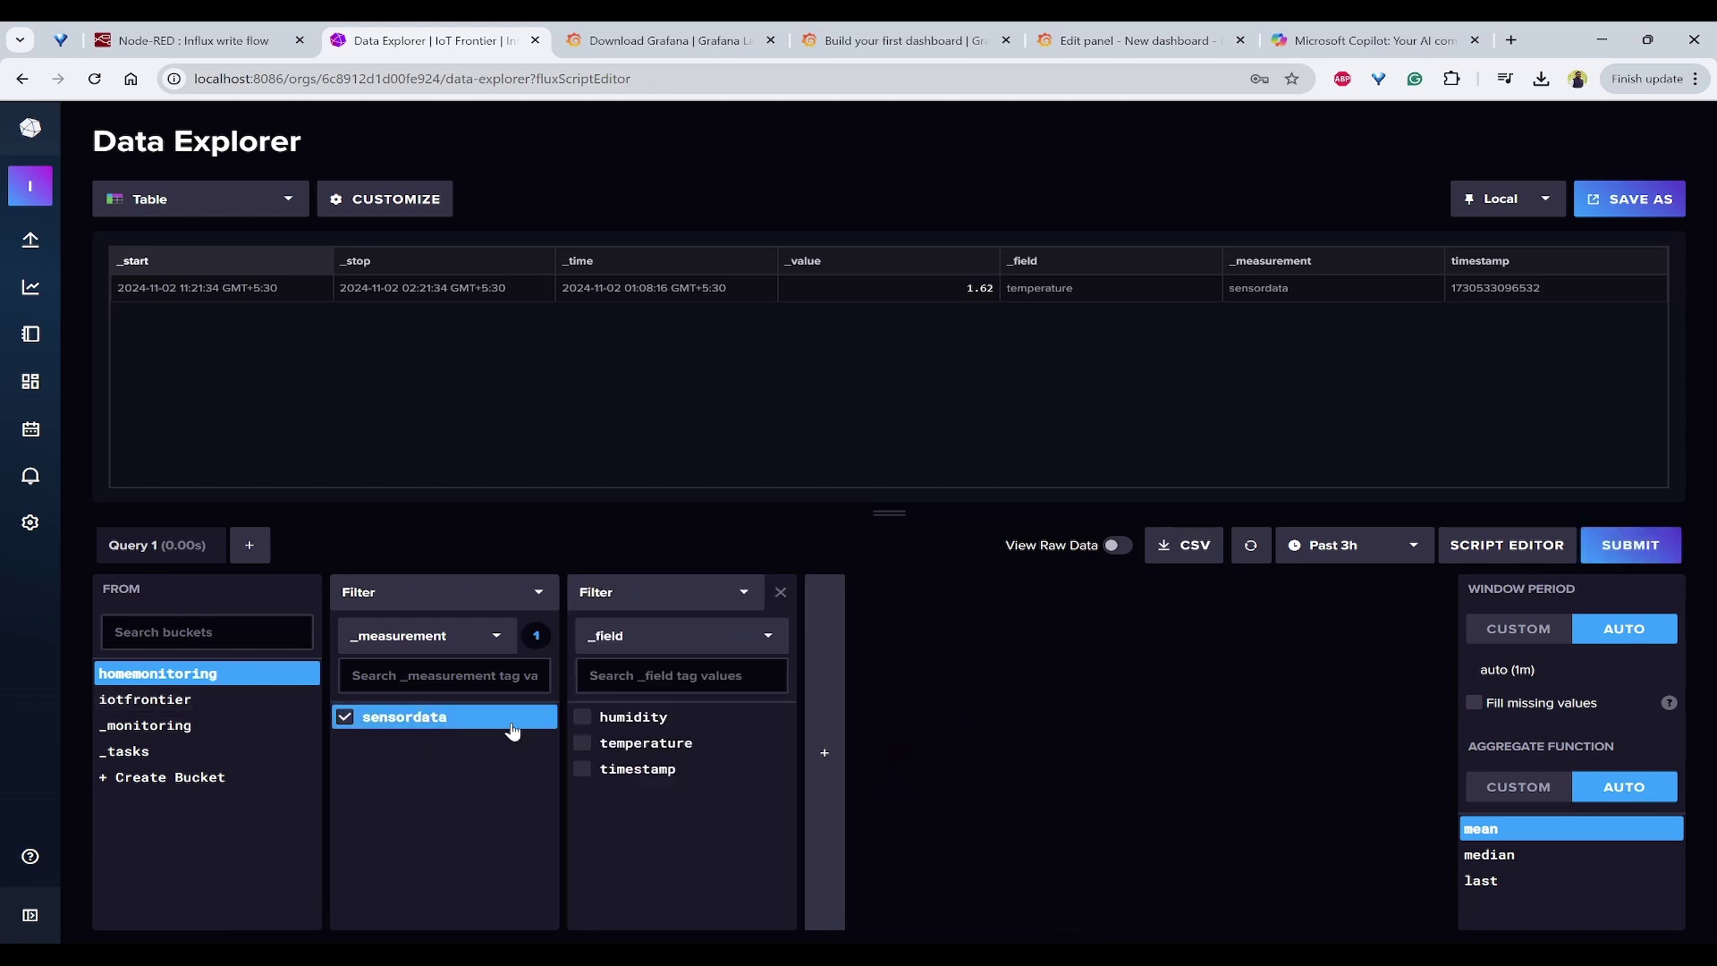
click(592, 721)
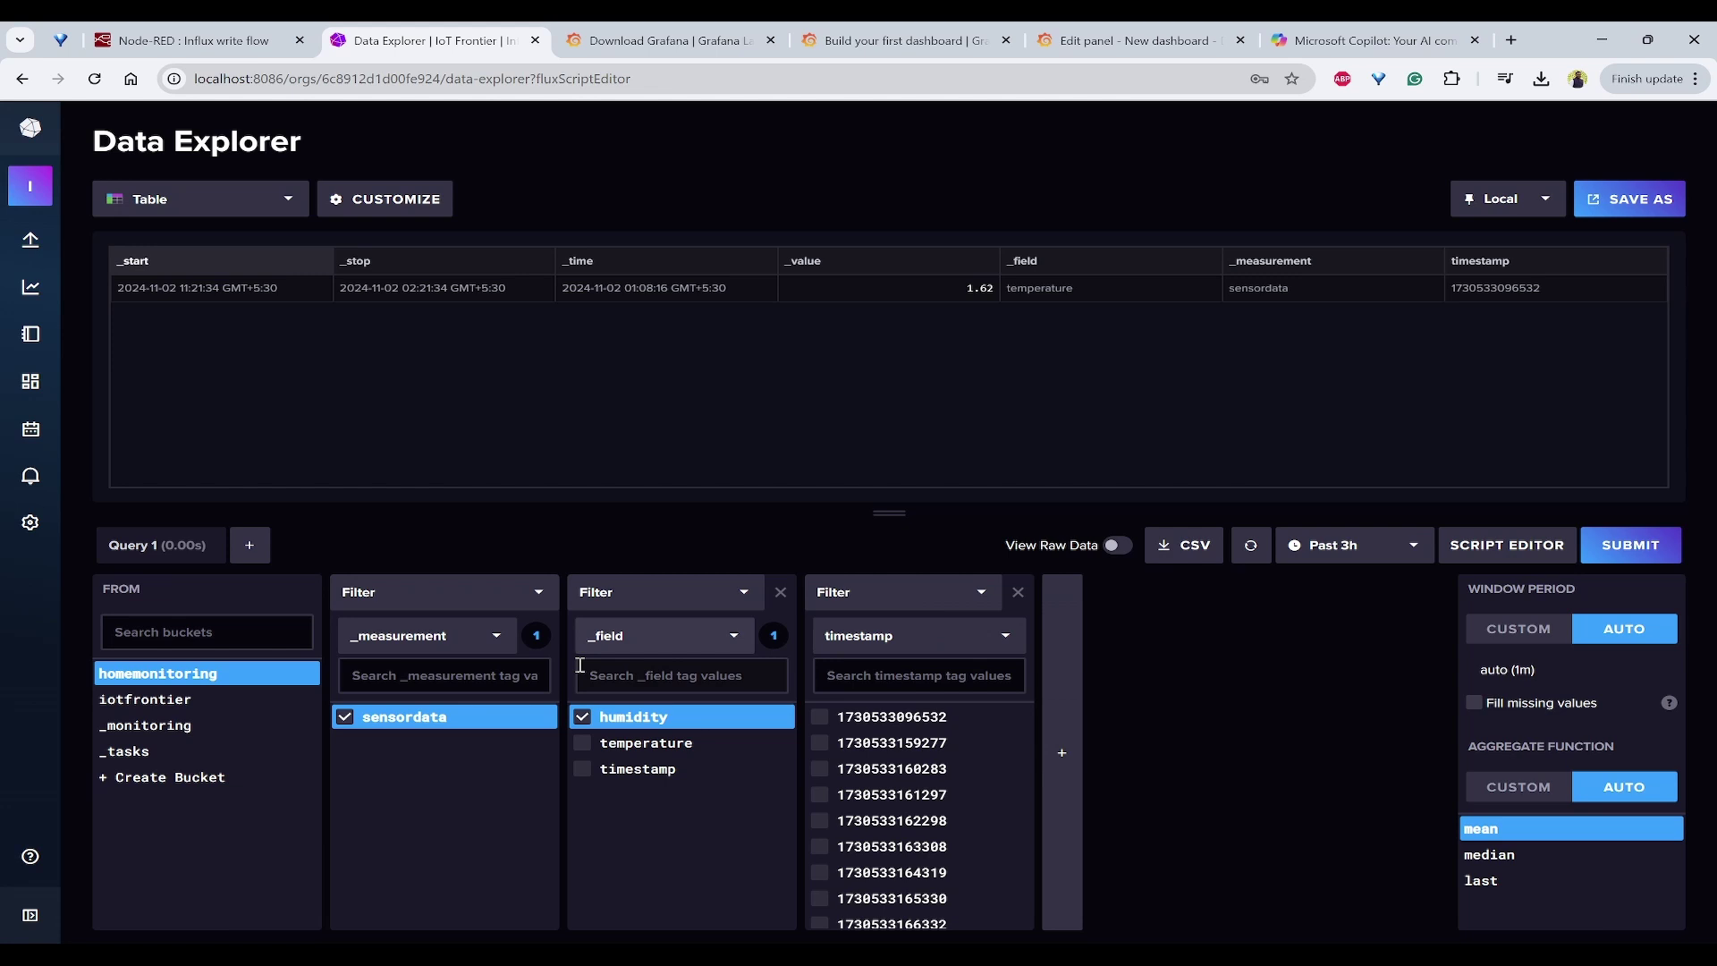
click(1505, 547)
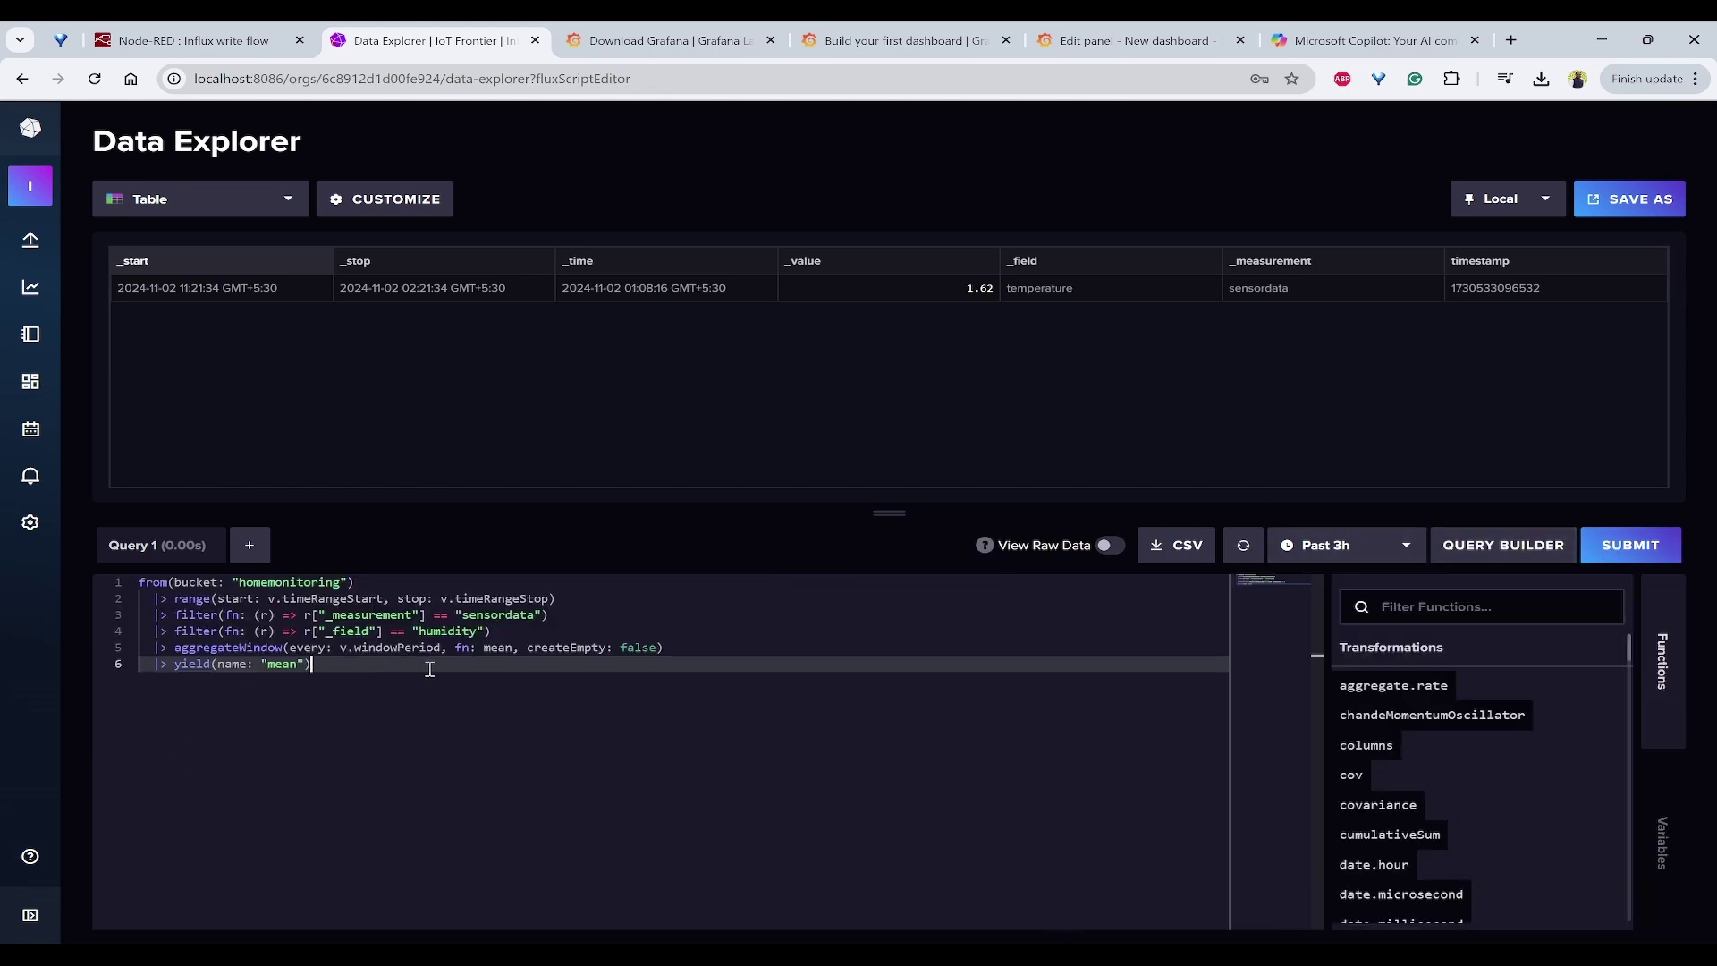
key(ctrl+a)
key(ctrl+c)
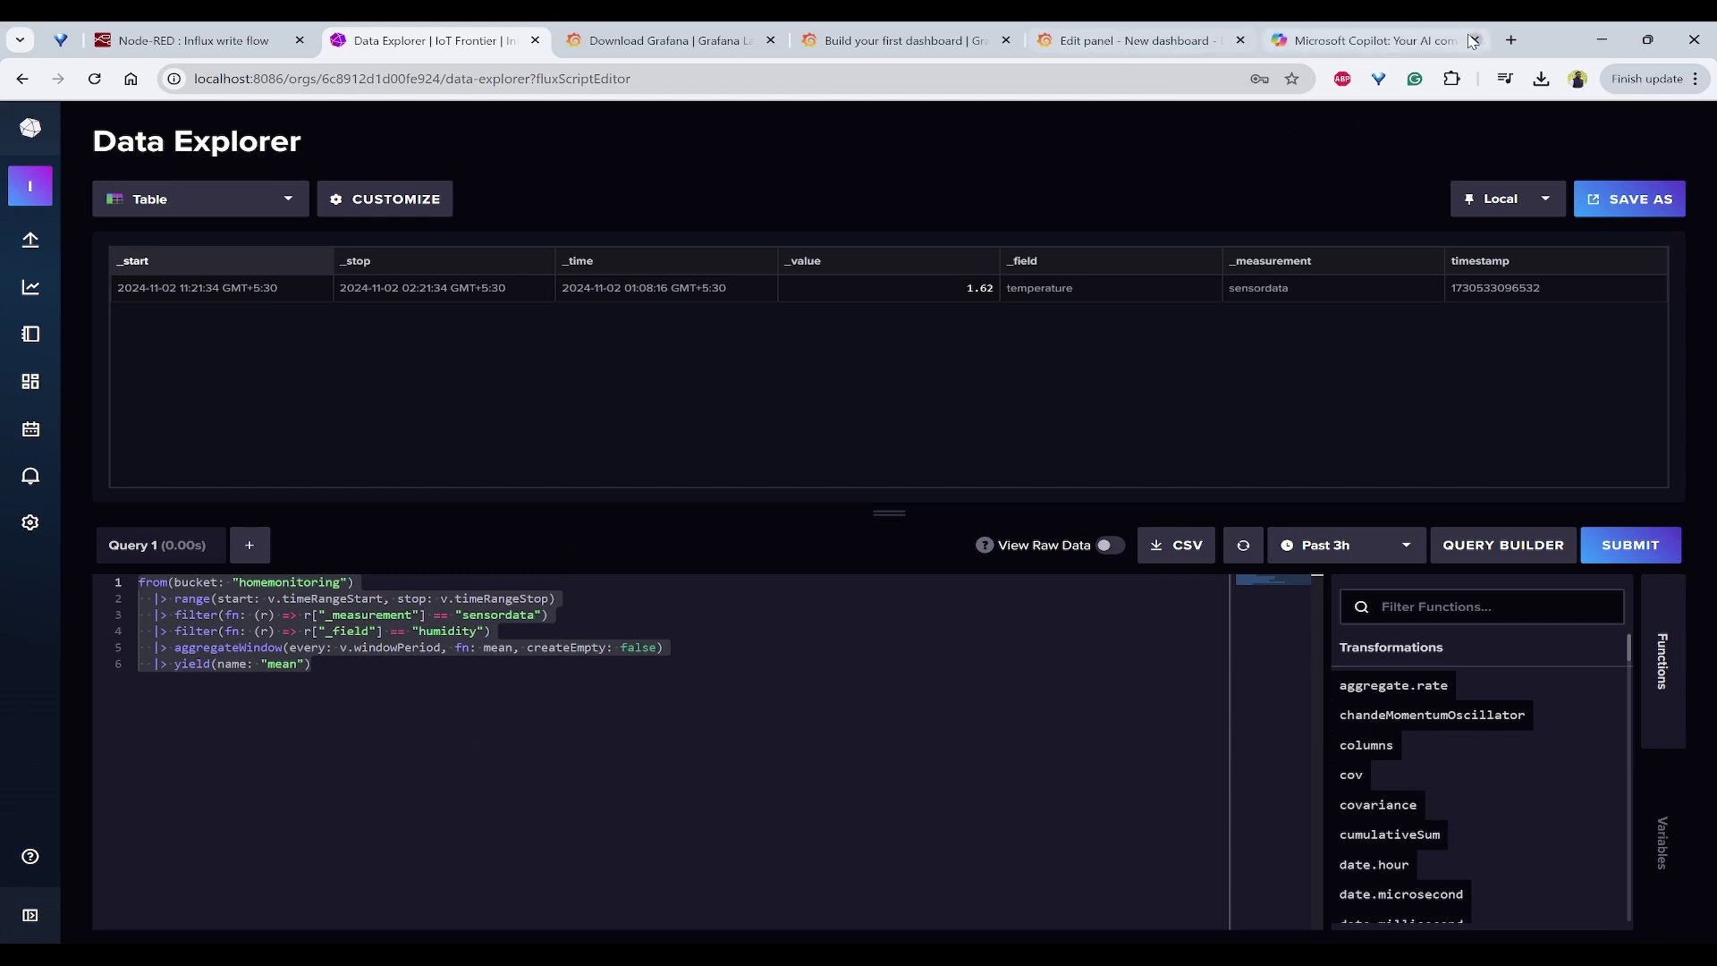
click(1179, 45)
Step: Paste the humidity Flux query into the panel, run it, and remove the aggregateWindow line
click(698, 804)
key(ctrl+v)
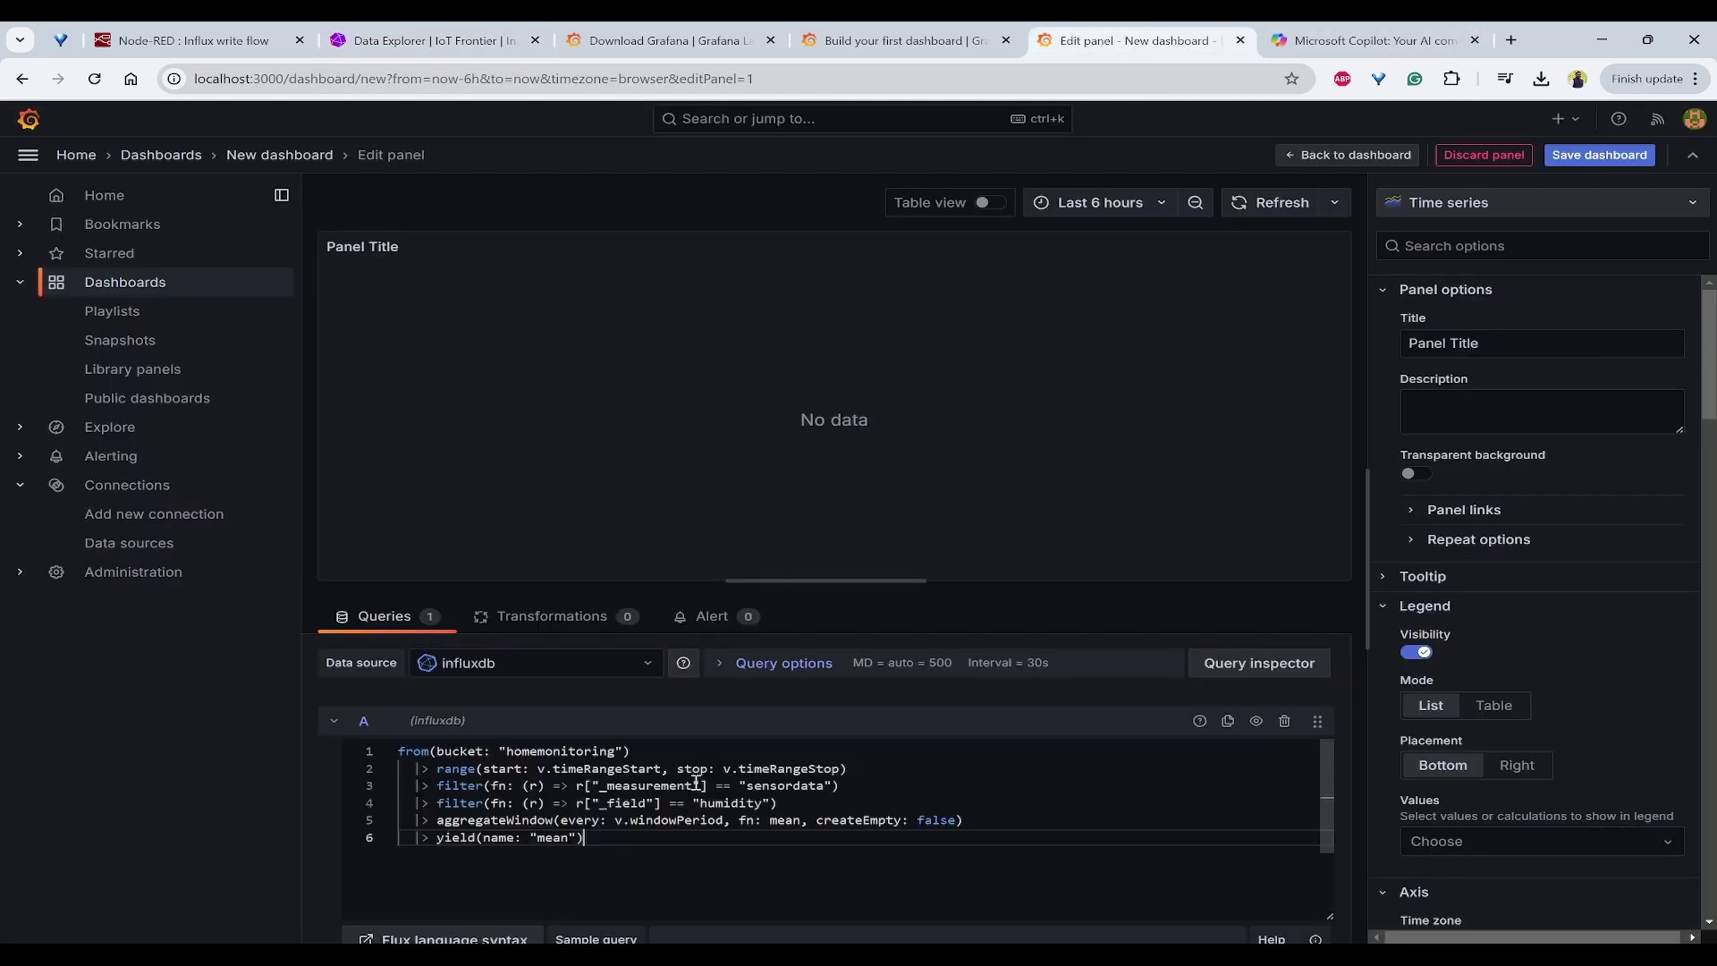
click(1057, 787)
click(1055, 841)
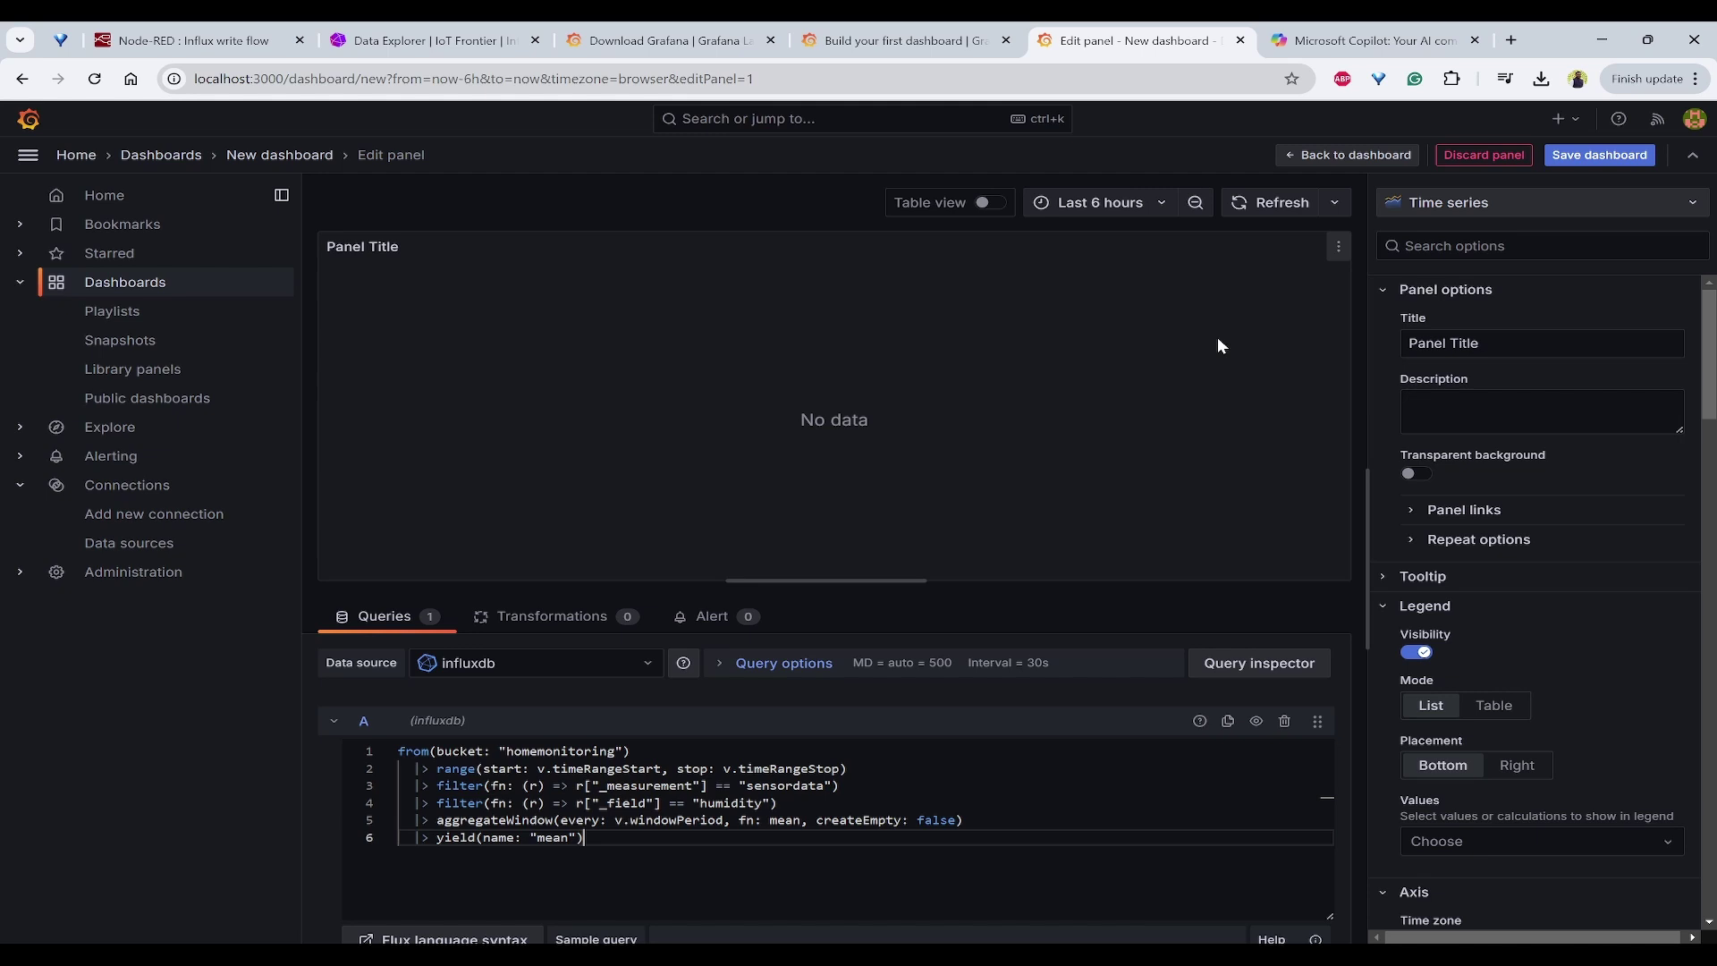
click(1264, 204)
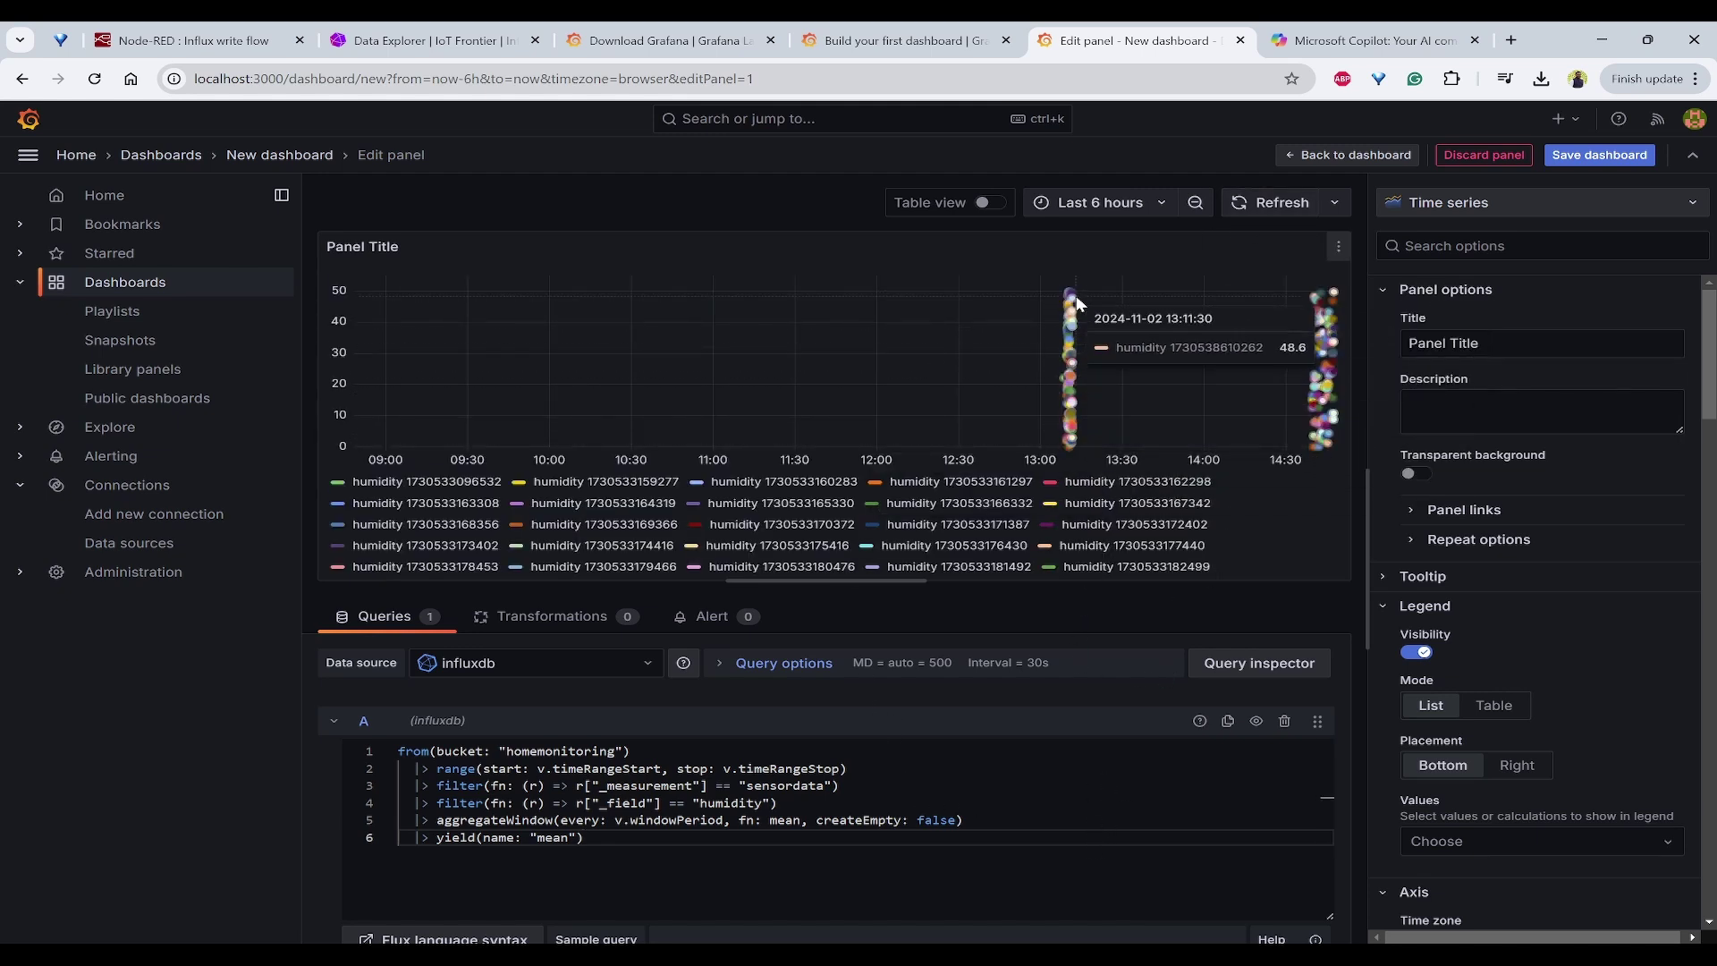
click(701, 820)
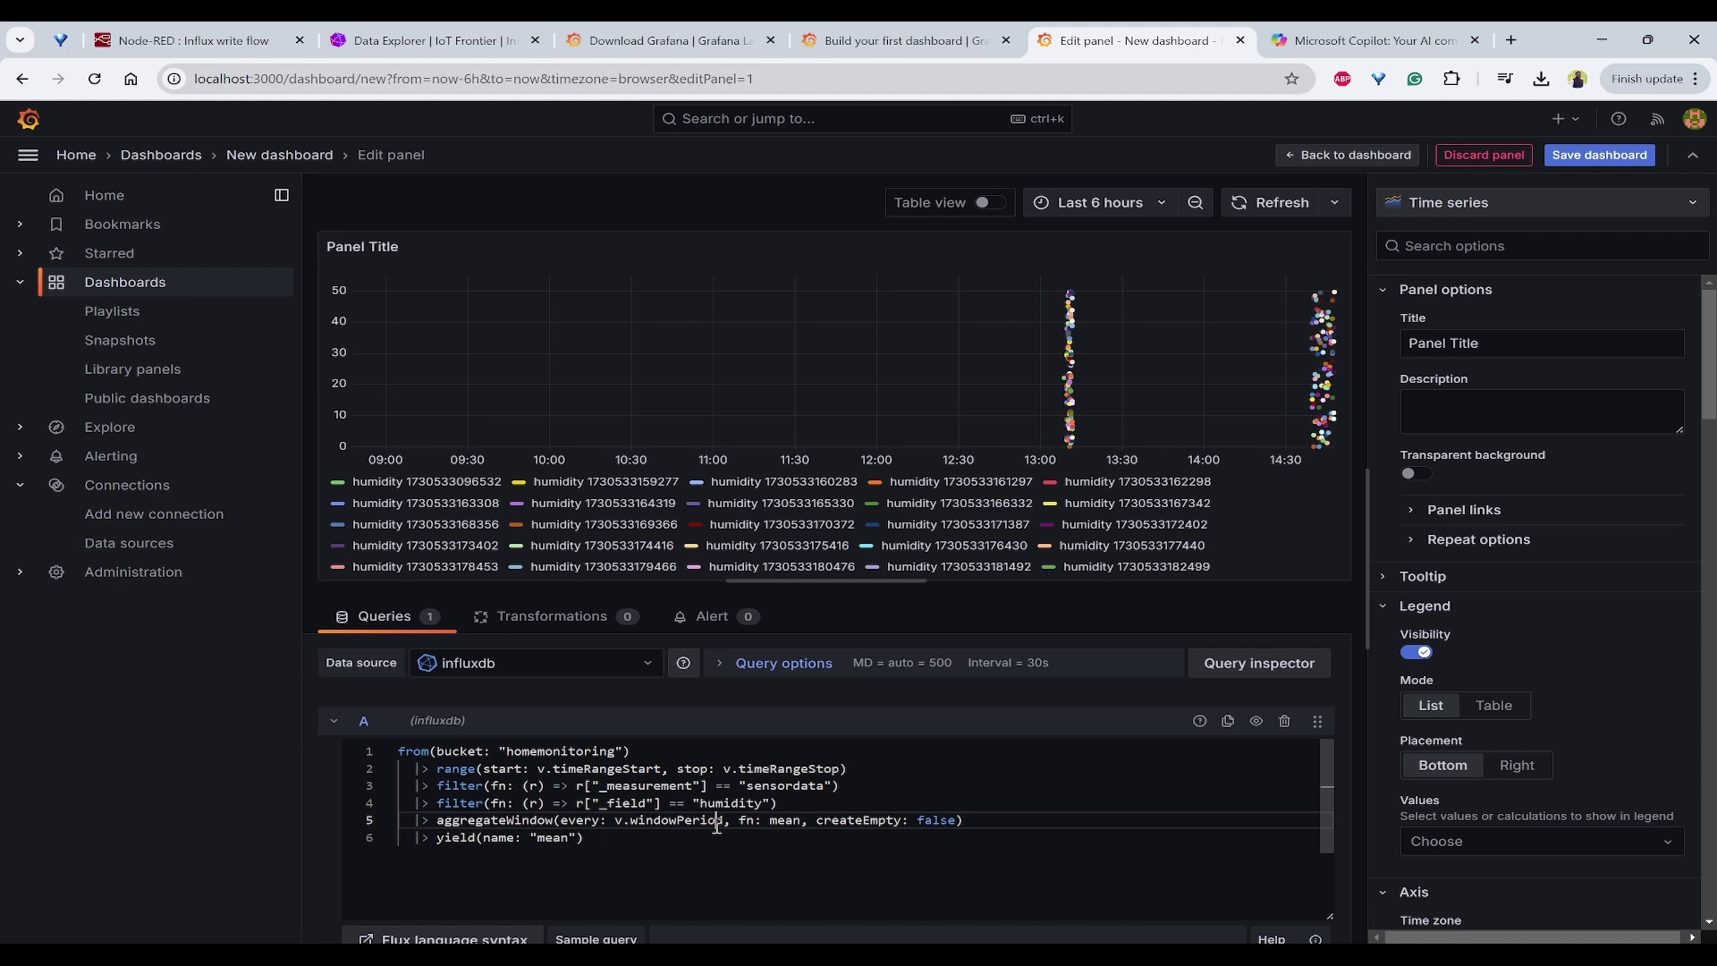
click(955, 820)
shift+click(335, 817)
key(BackSpace)
key(BackSpace)
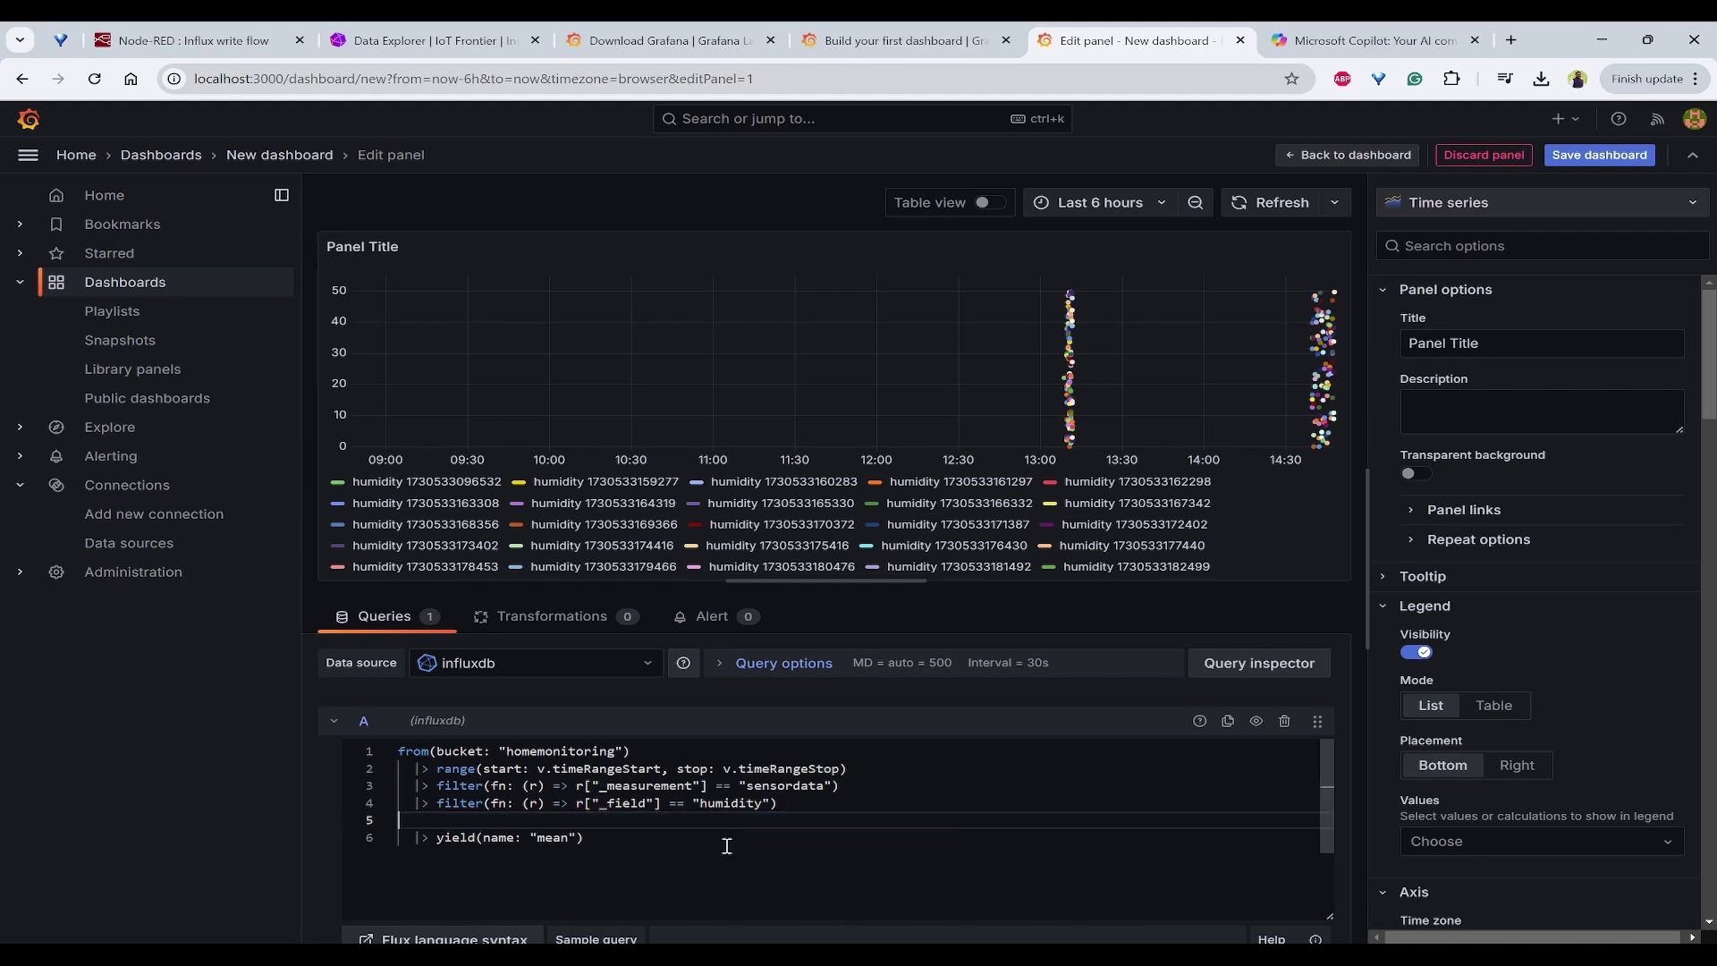
click(1270, 202)
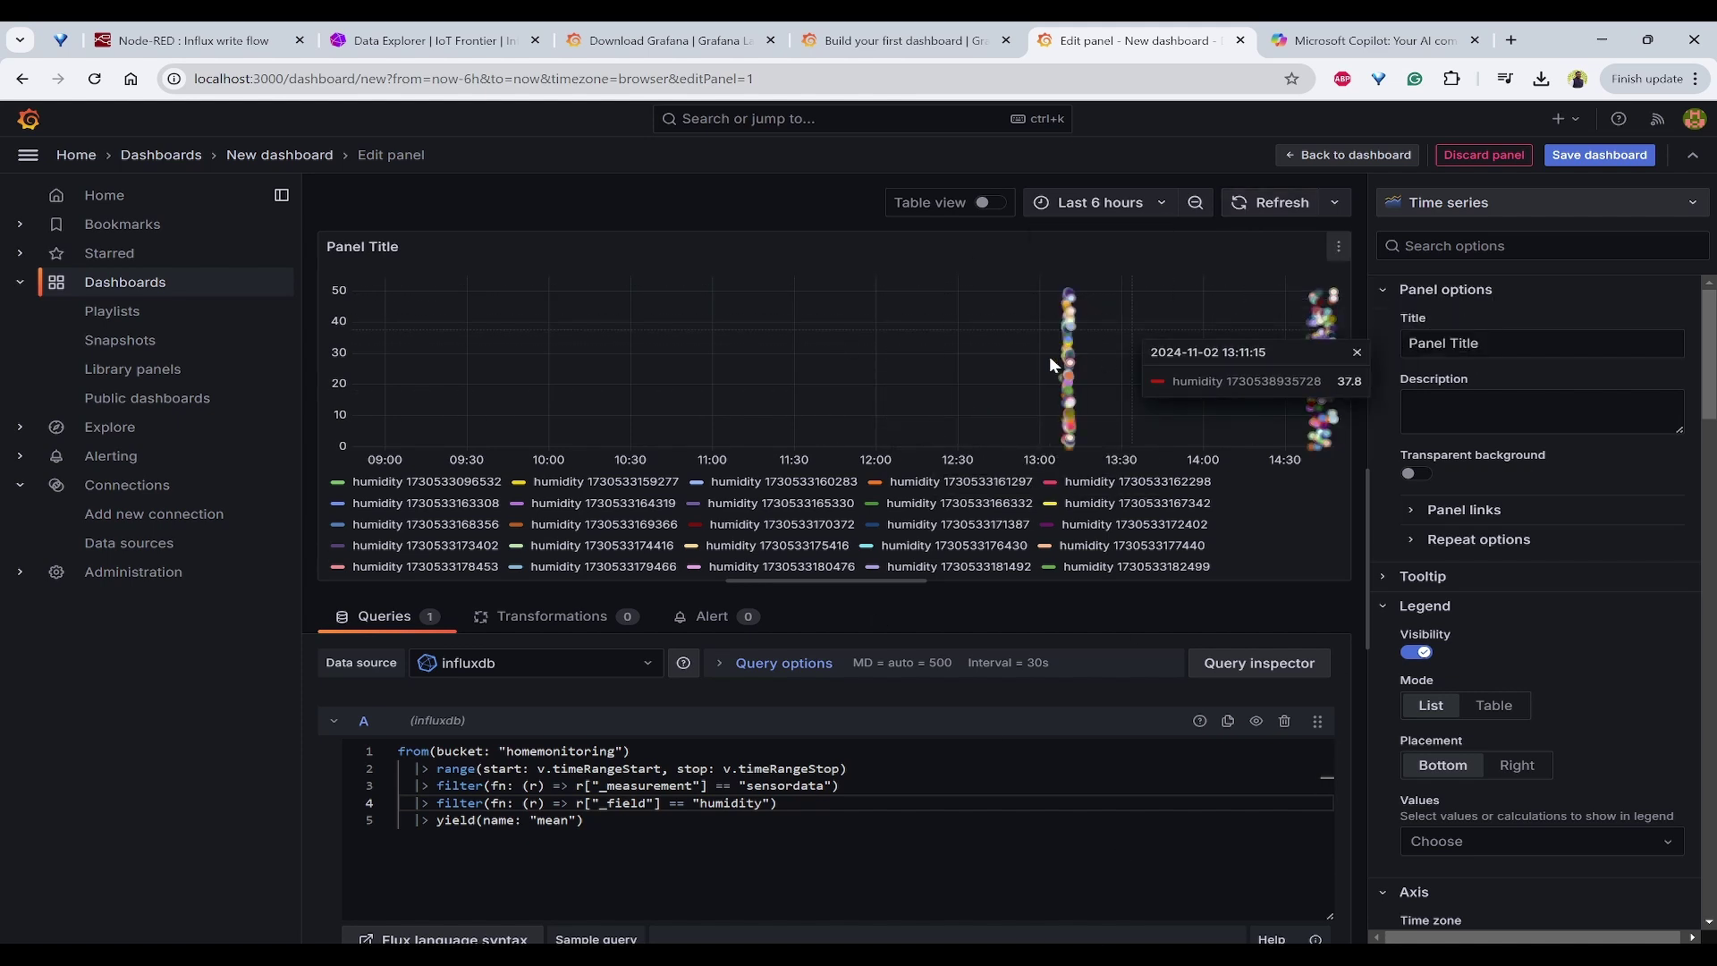
Step: Replace the query's yield call with last() and re-run it to chart the latest humidity
drag(626, 816, 446, 824)
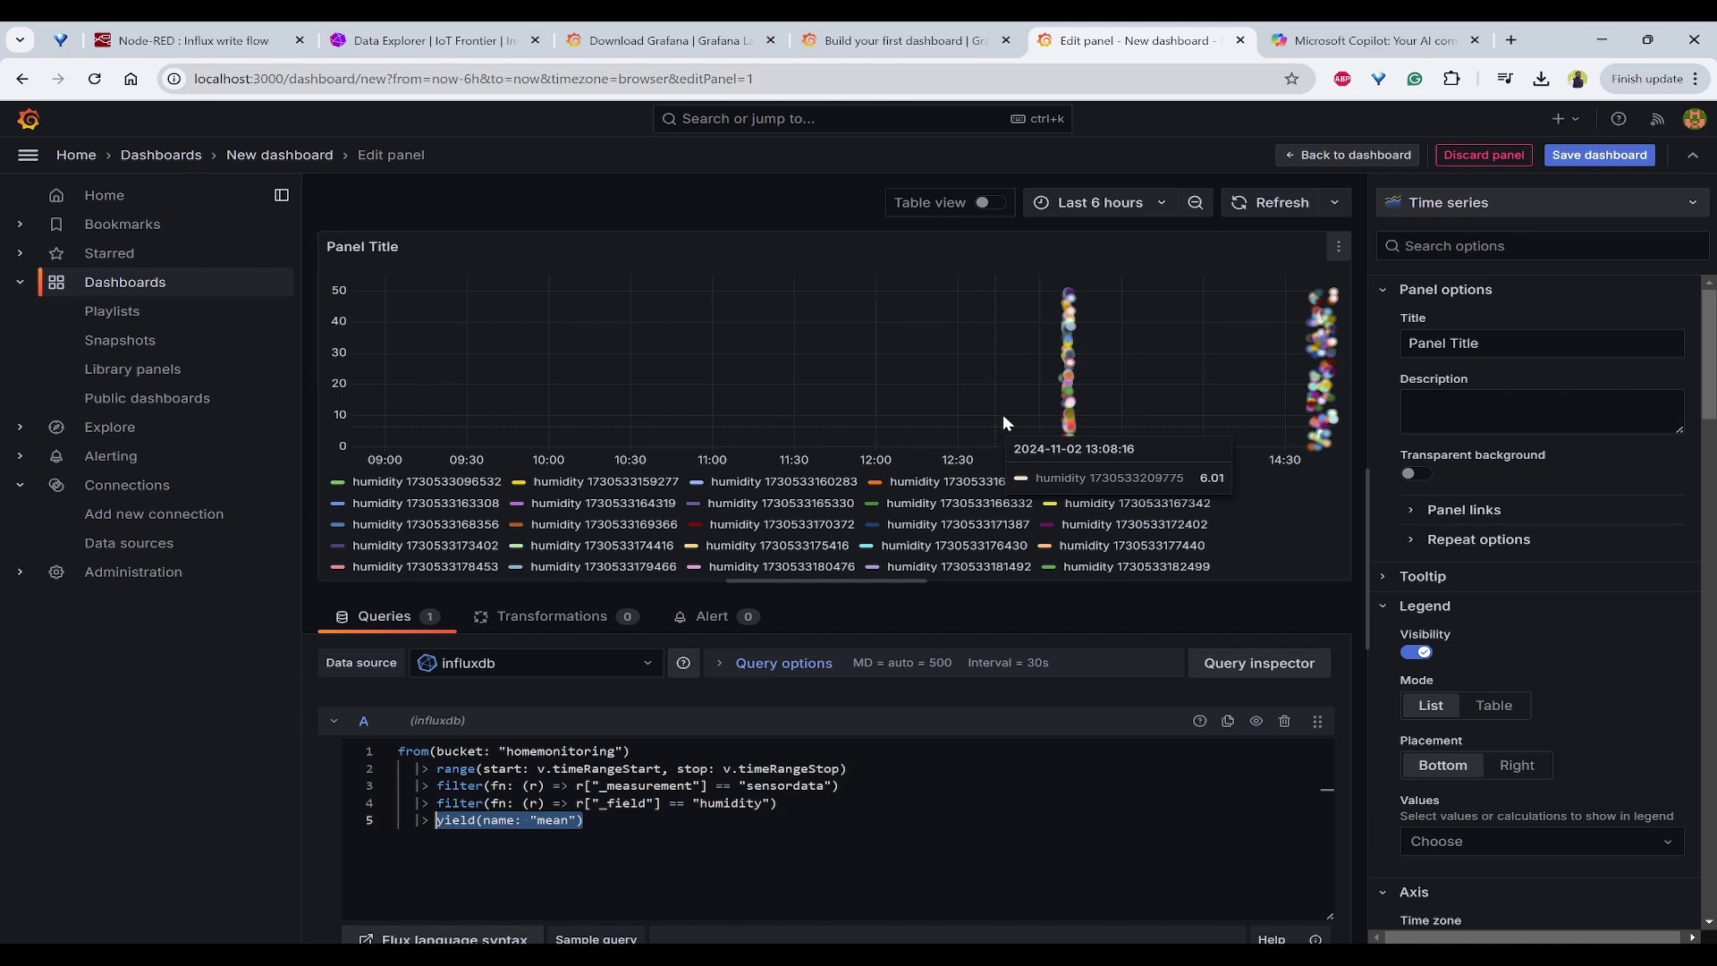
drag(1049, 393, 1117, 353)
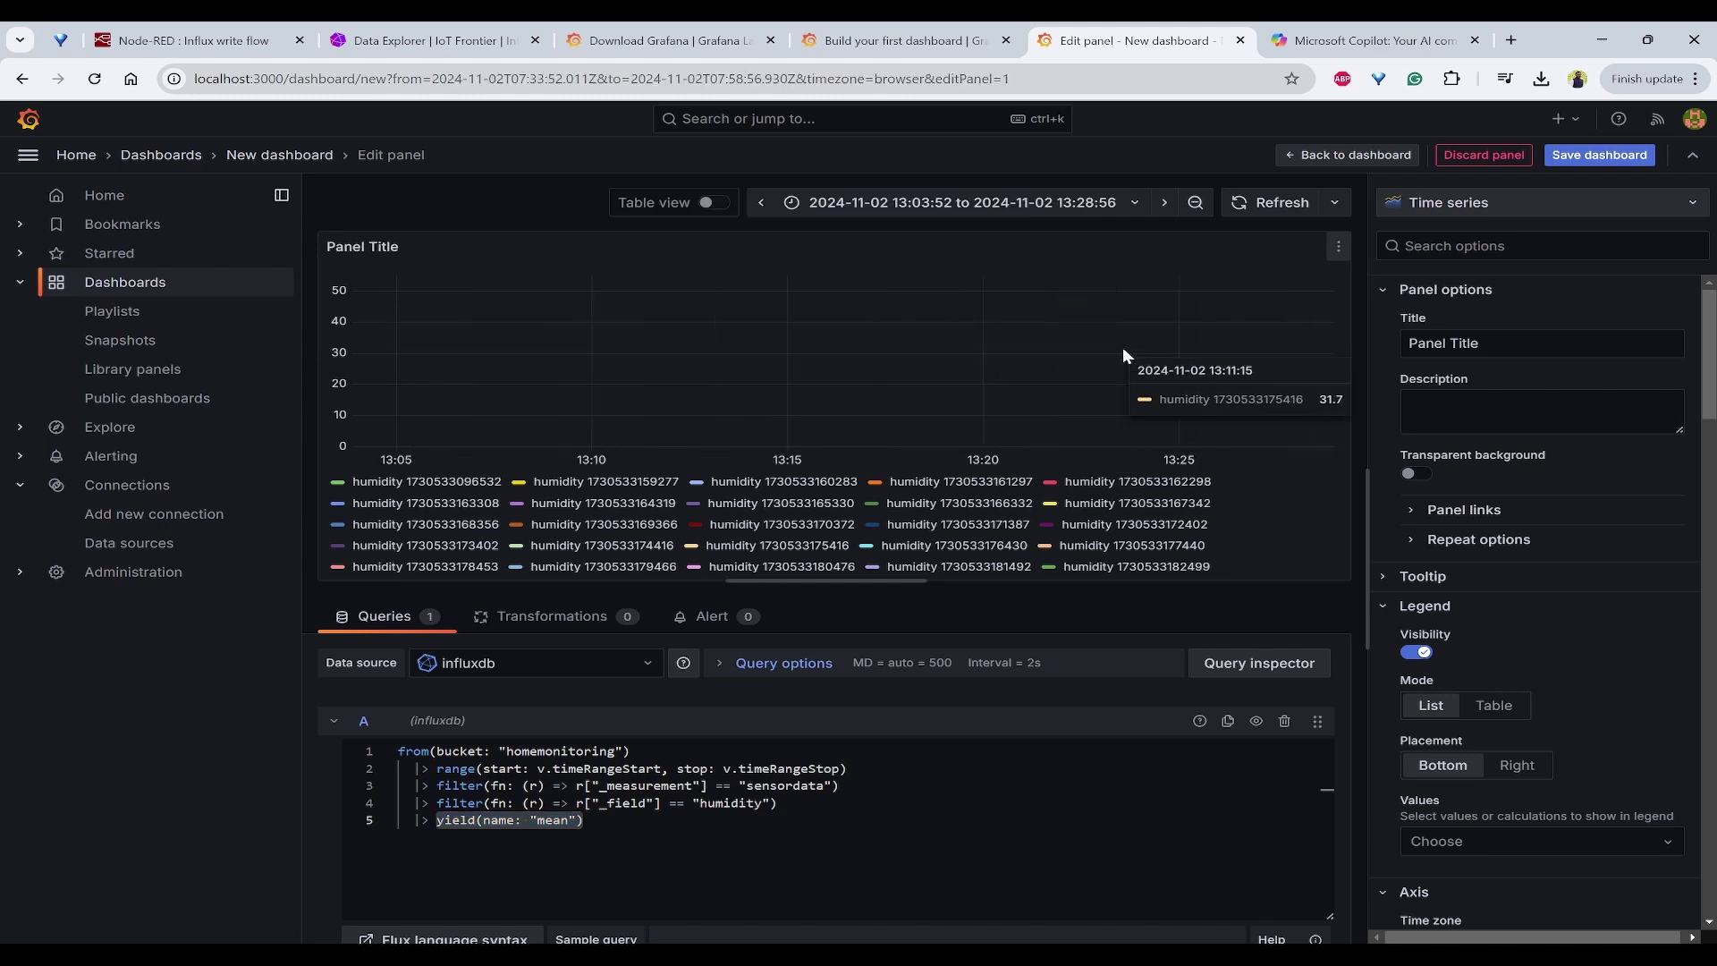
click(641, 832)
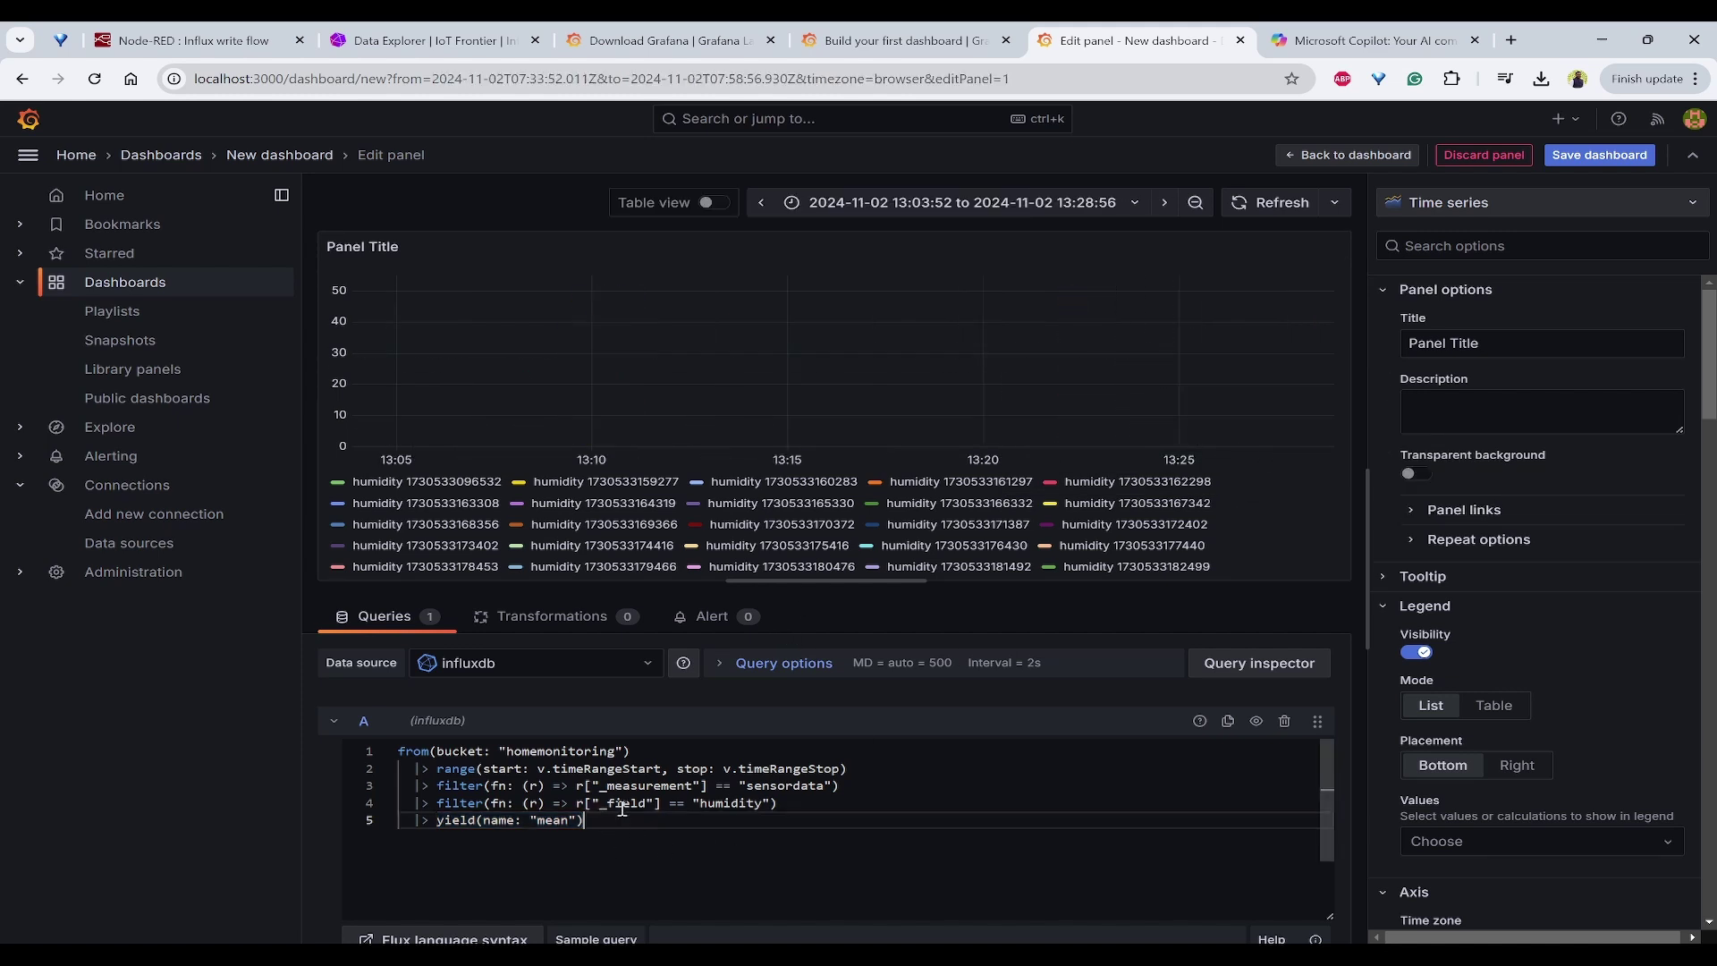
drag(617, 818, 437, 824)
text(last)
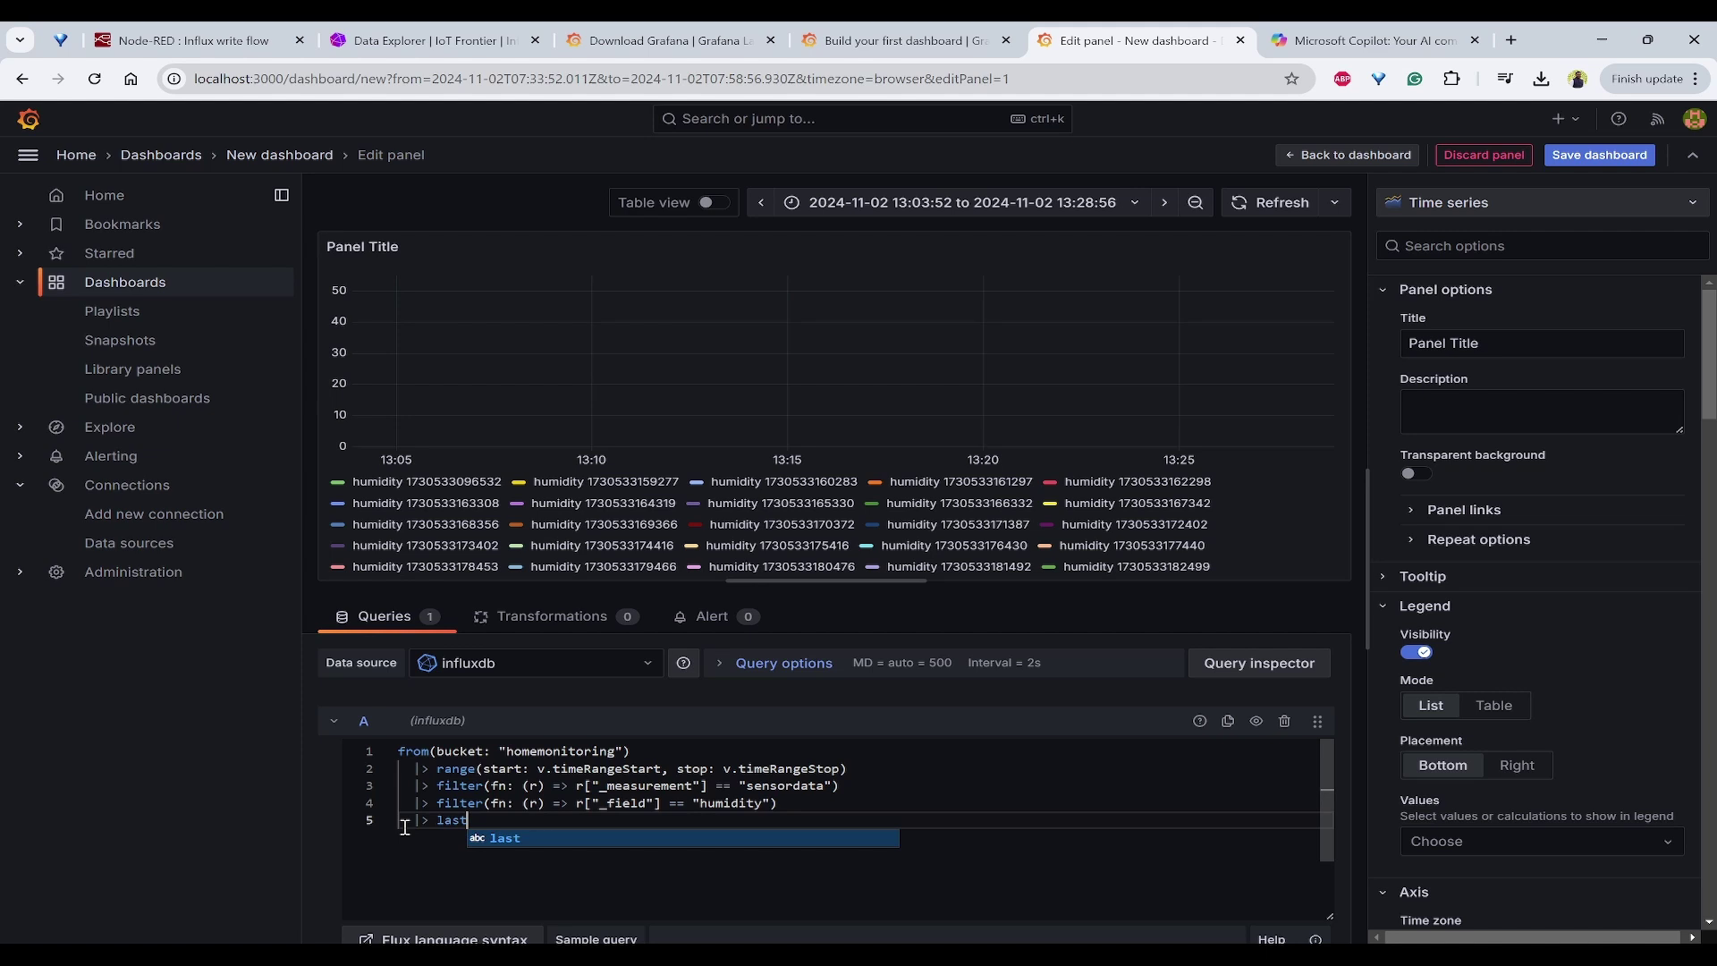
text(())
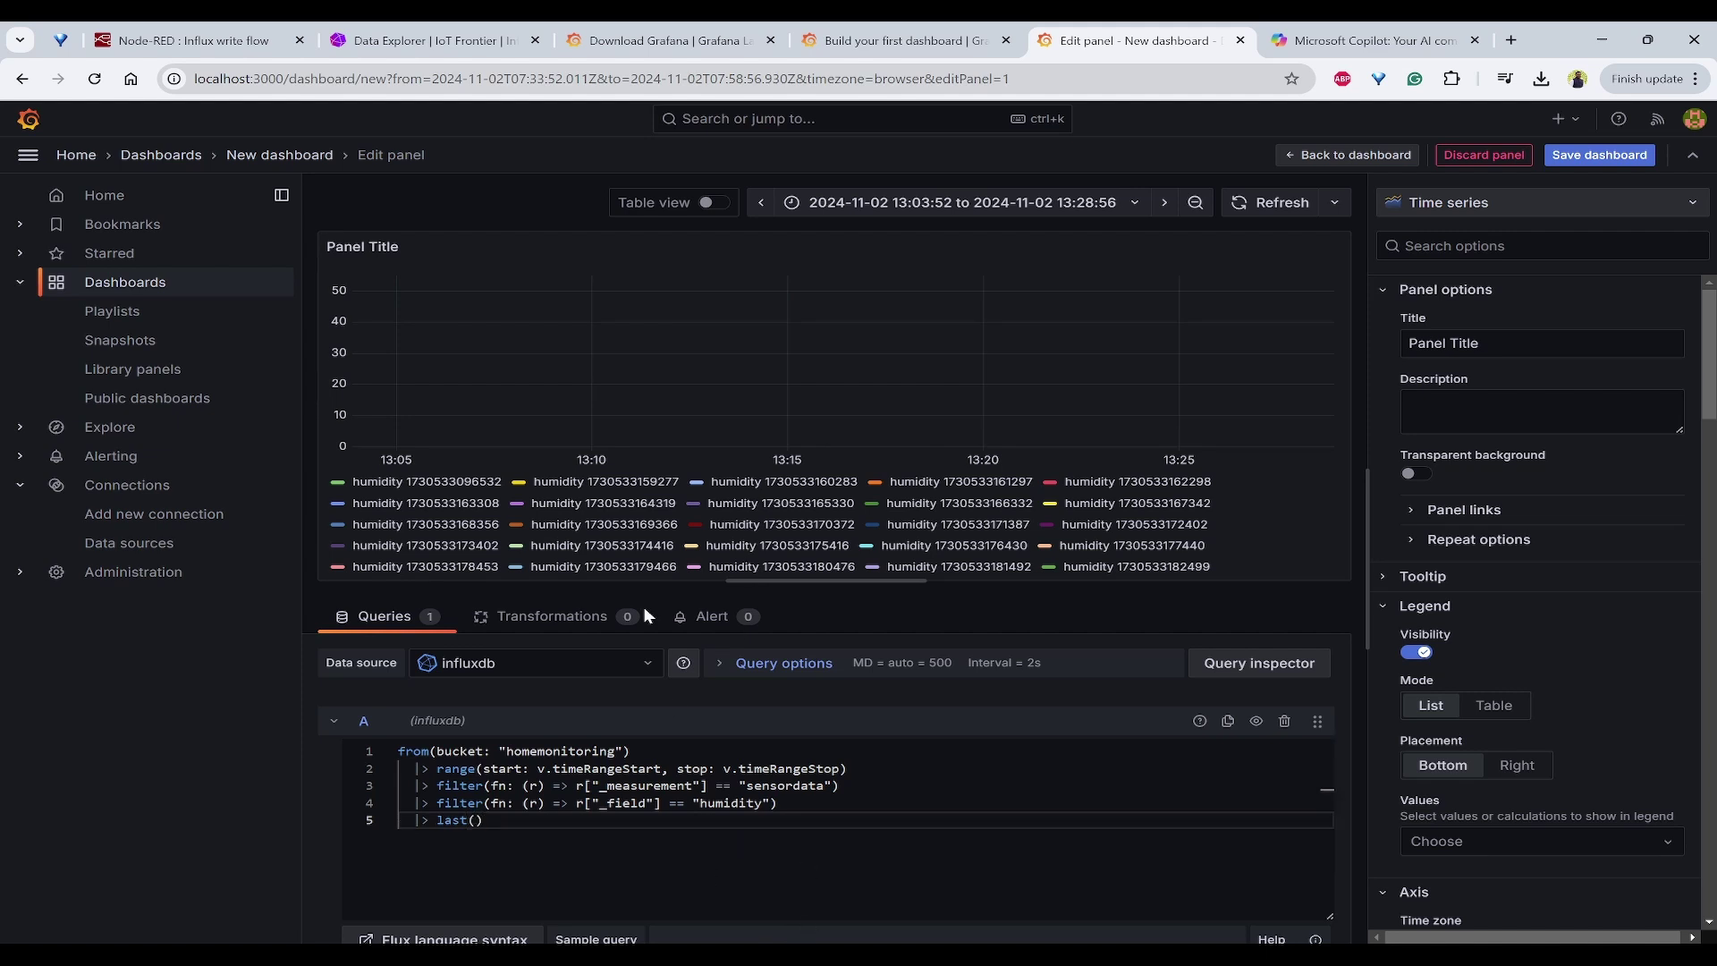
click(633, 352)
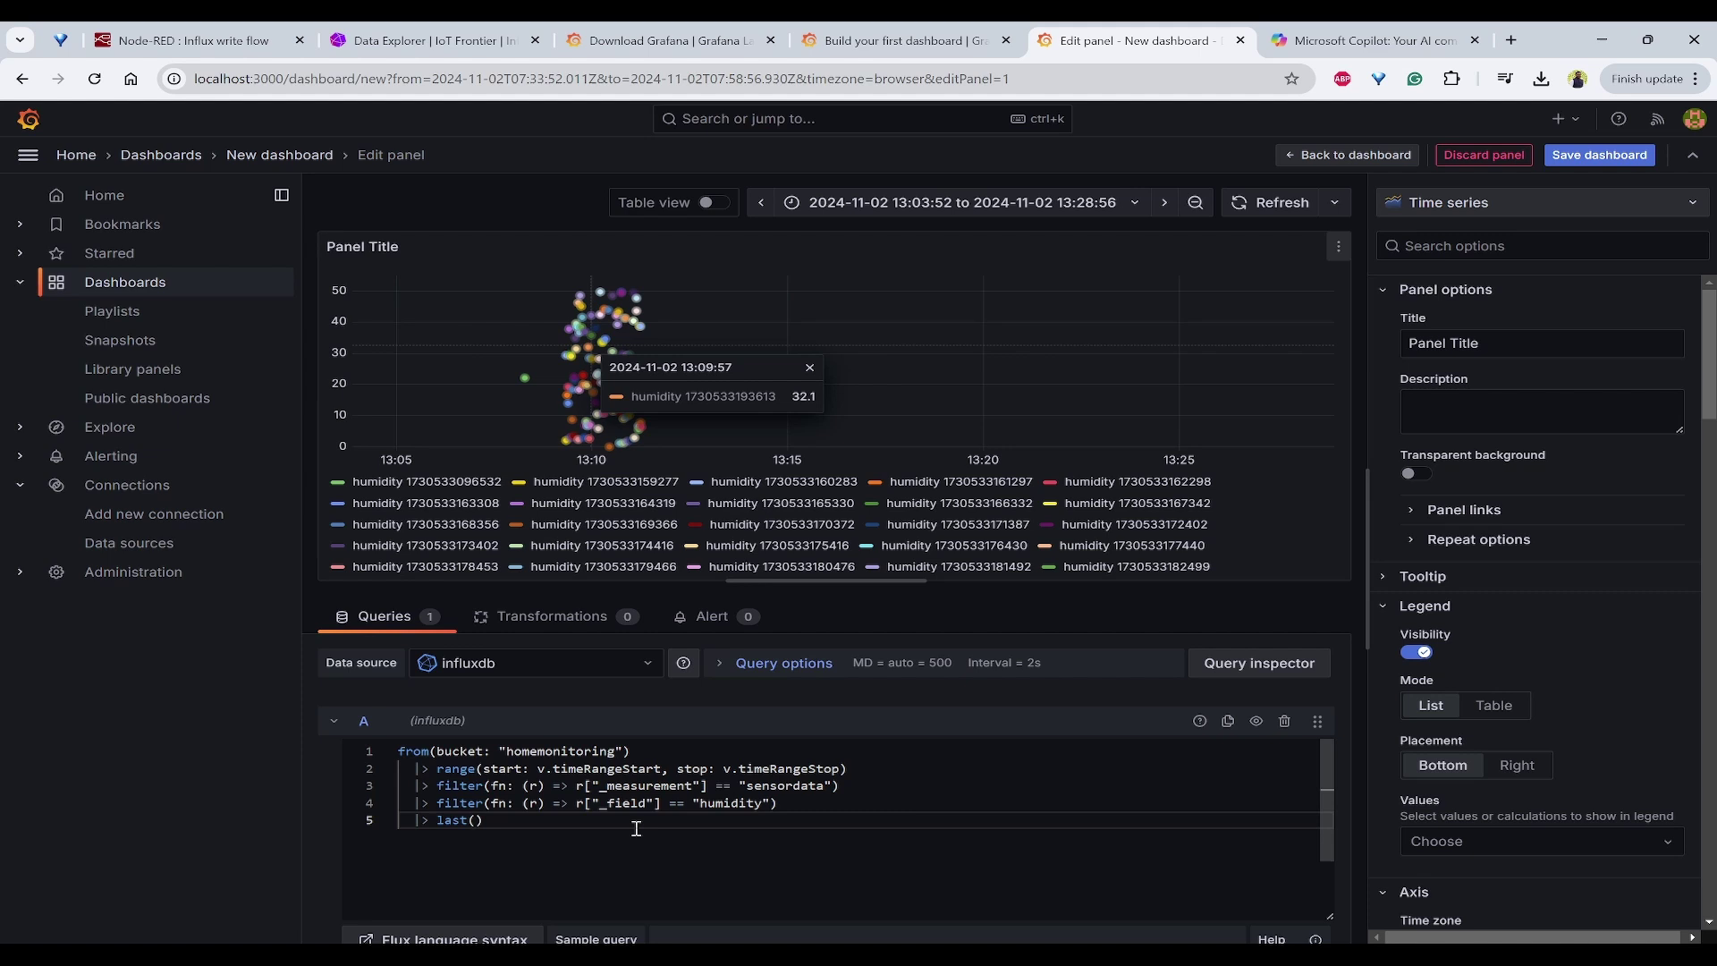
click(612, 864)
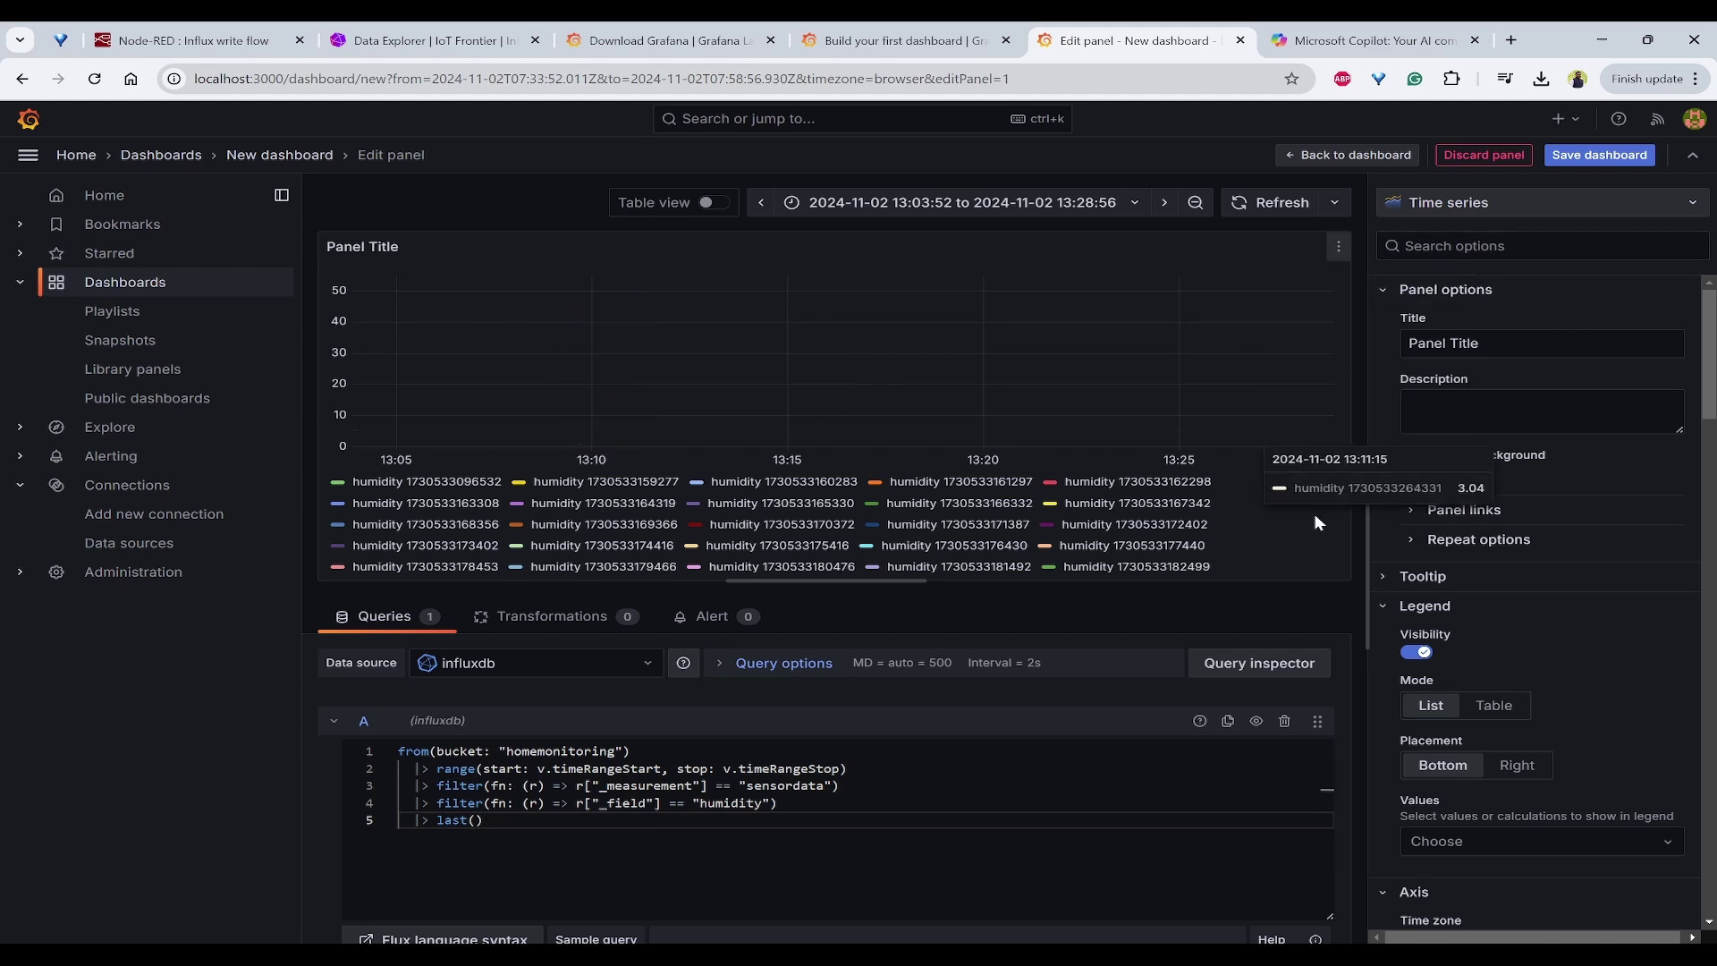
click(1449, 344)
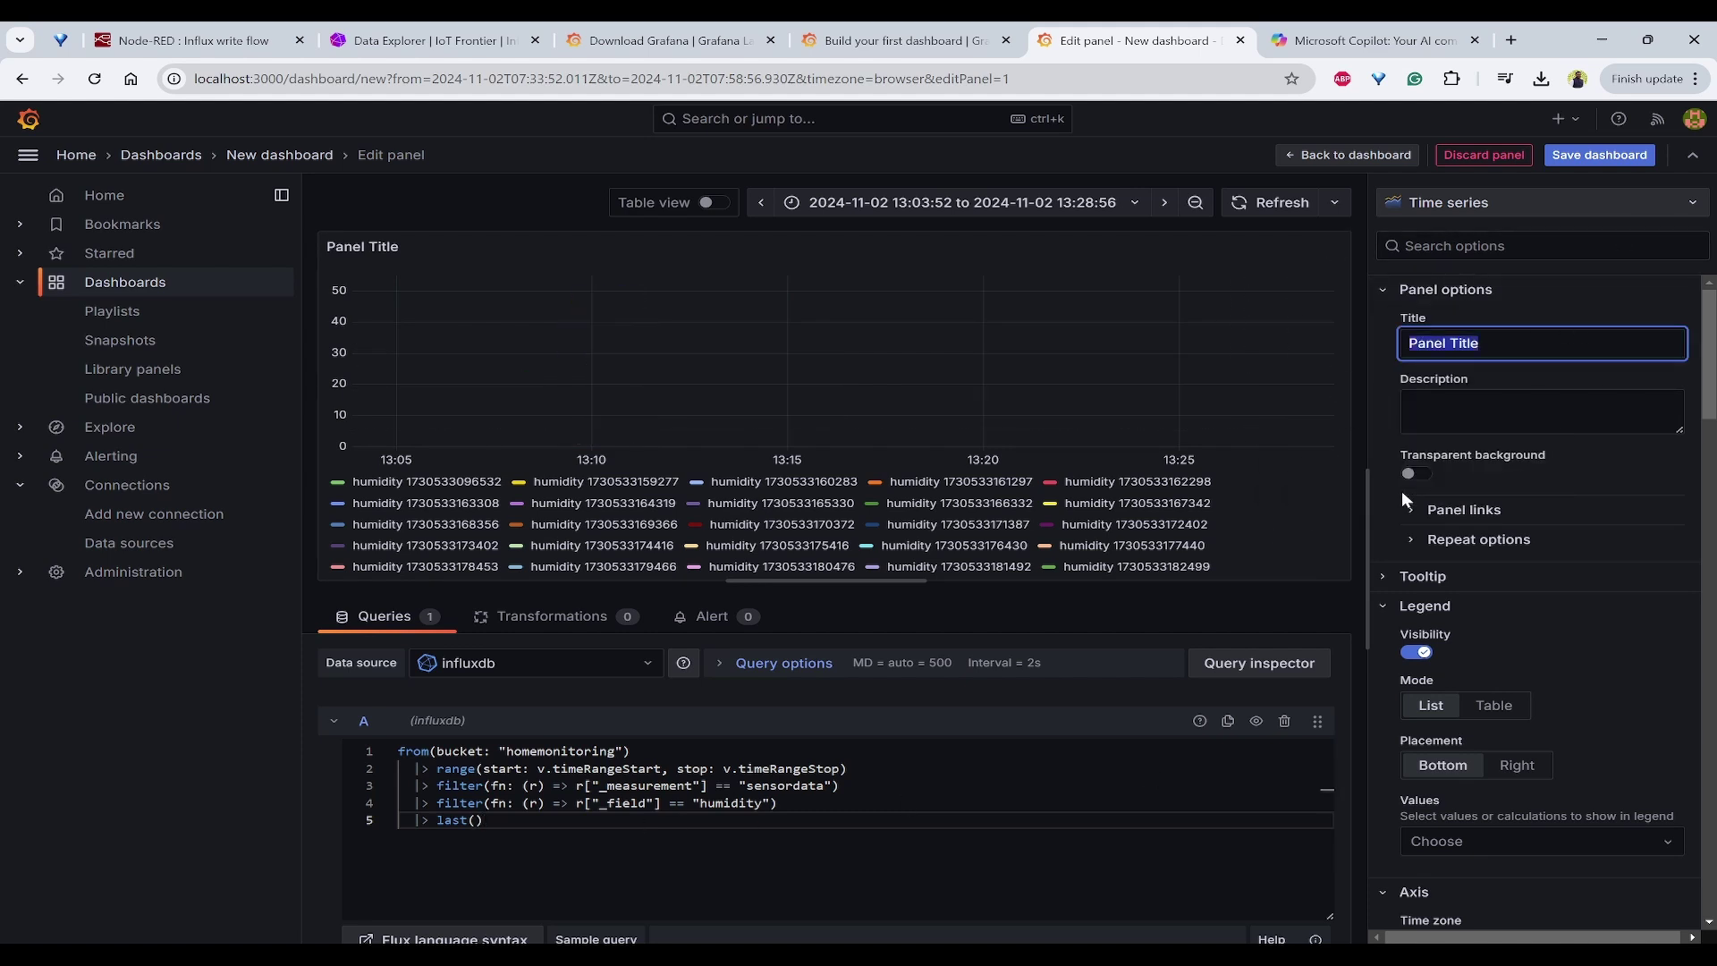
Step: Title the panel Humidity and save the dashboard as HomeMonitoring
text(Humidity)
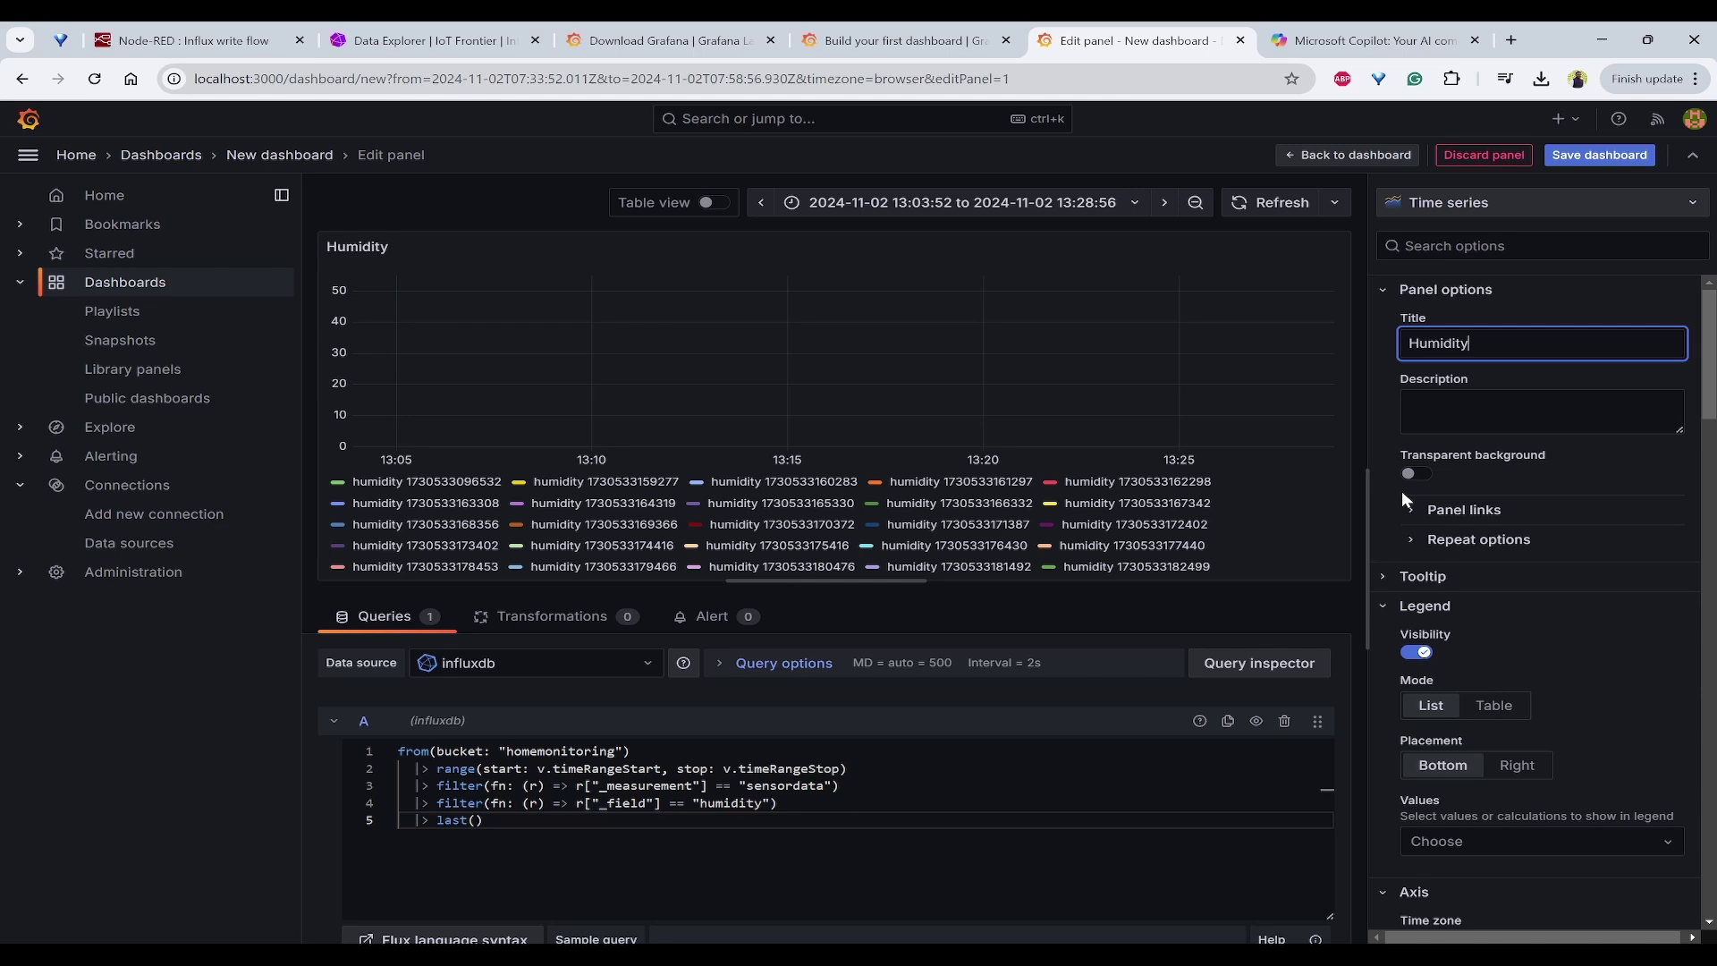
click(1600, 154)
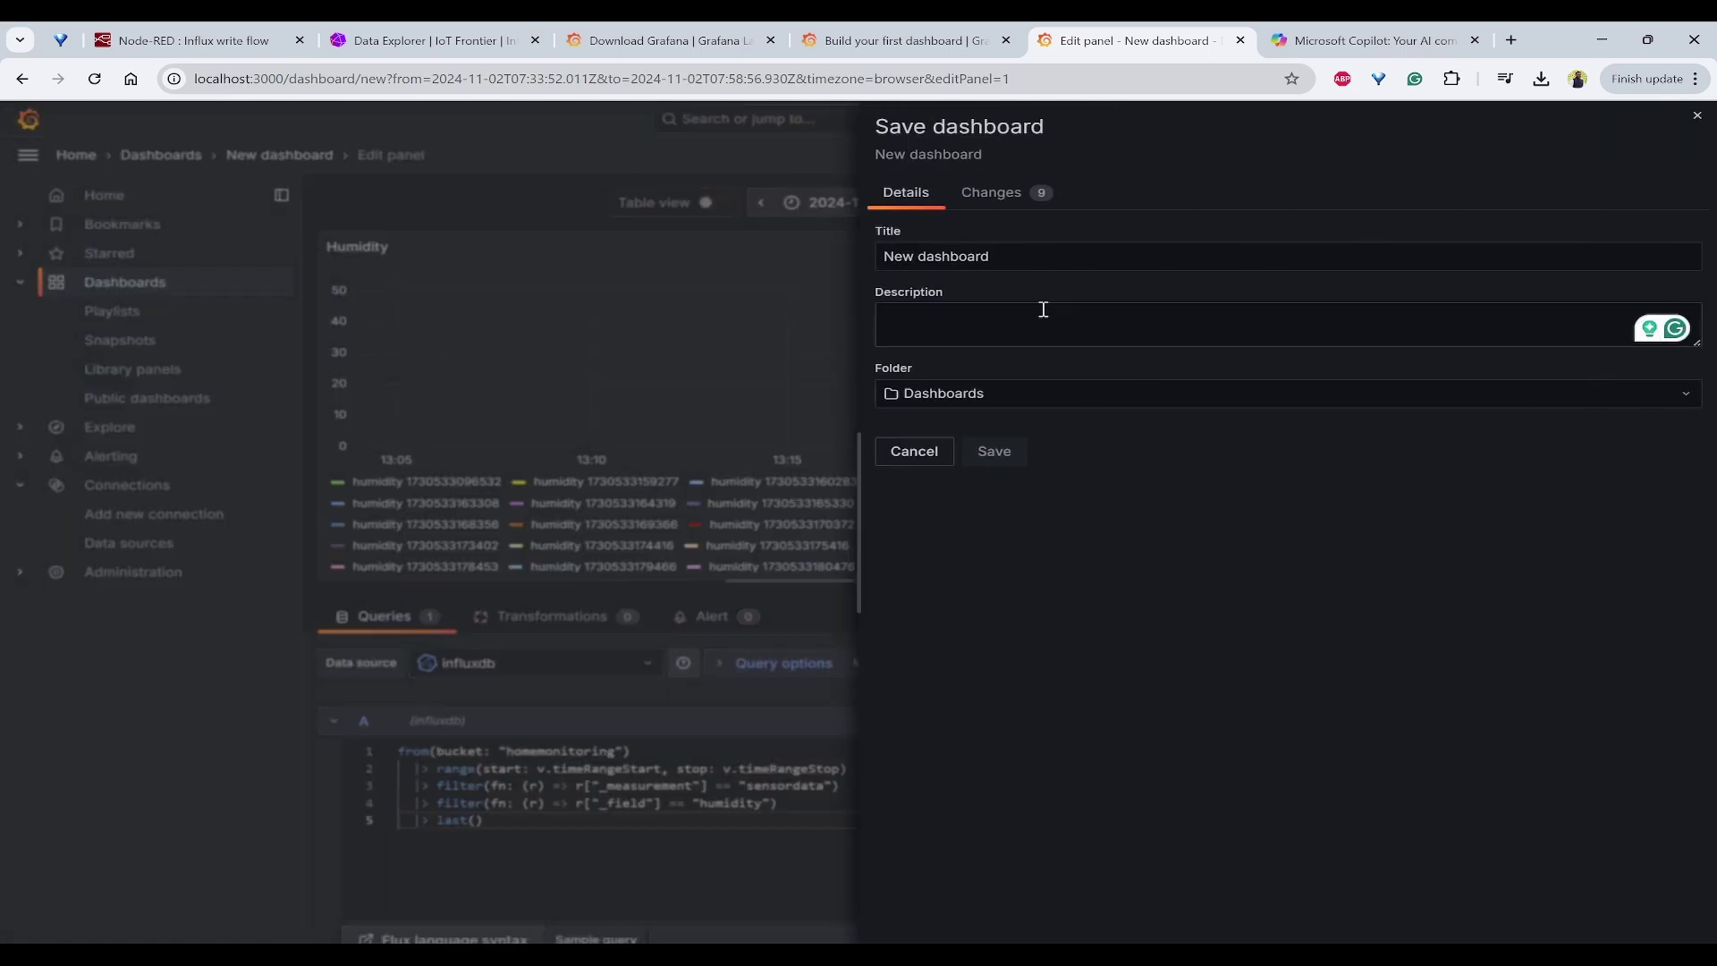
click(1036, 265)
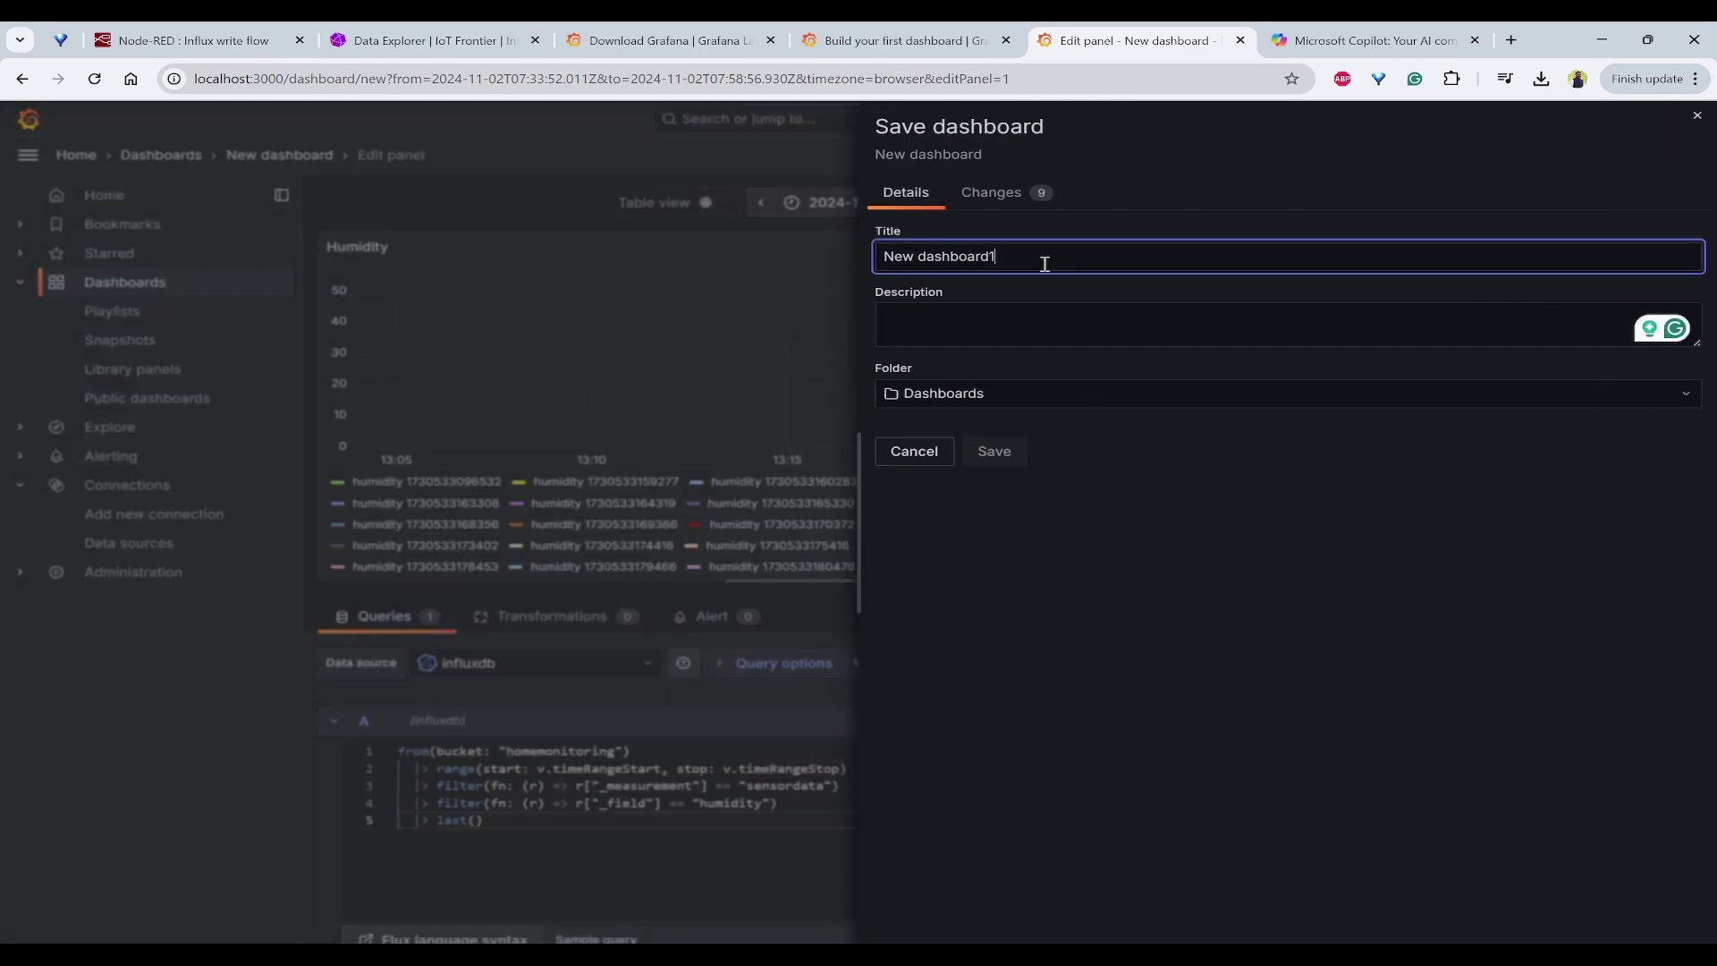
text(1)
drag(1044, 264, 784, 263)
text(M)
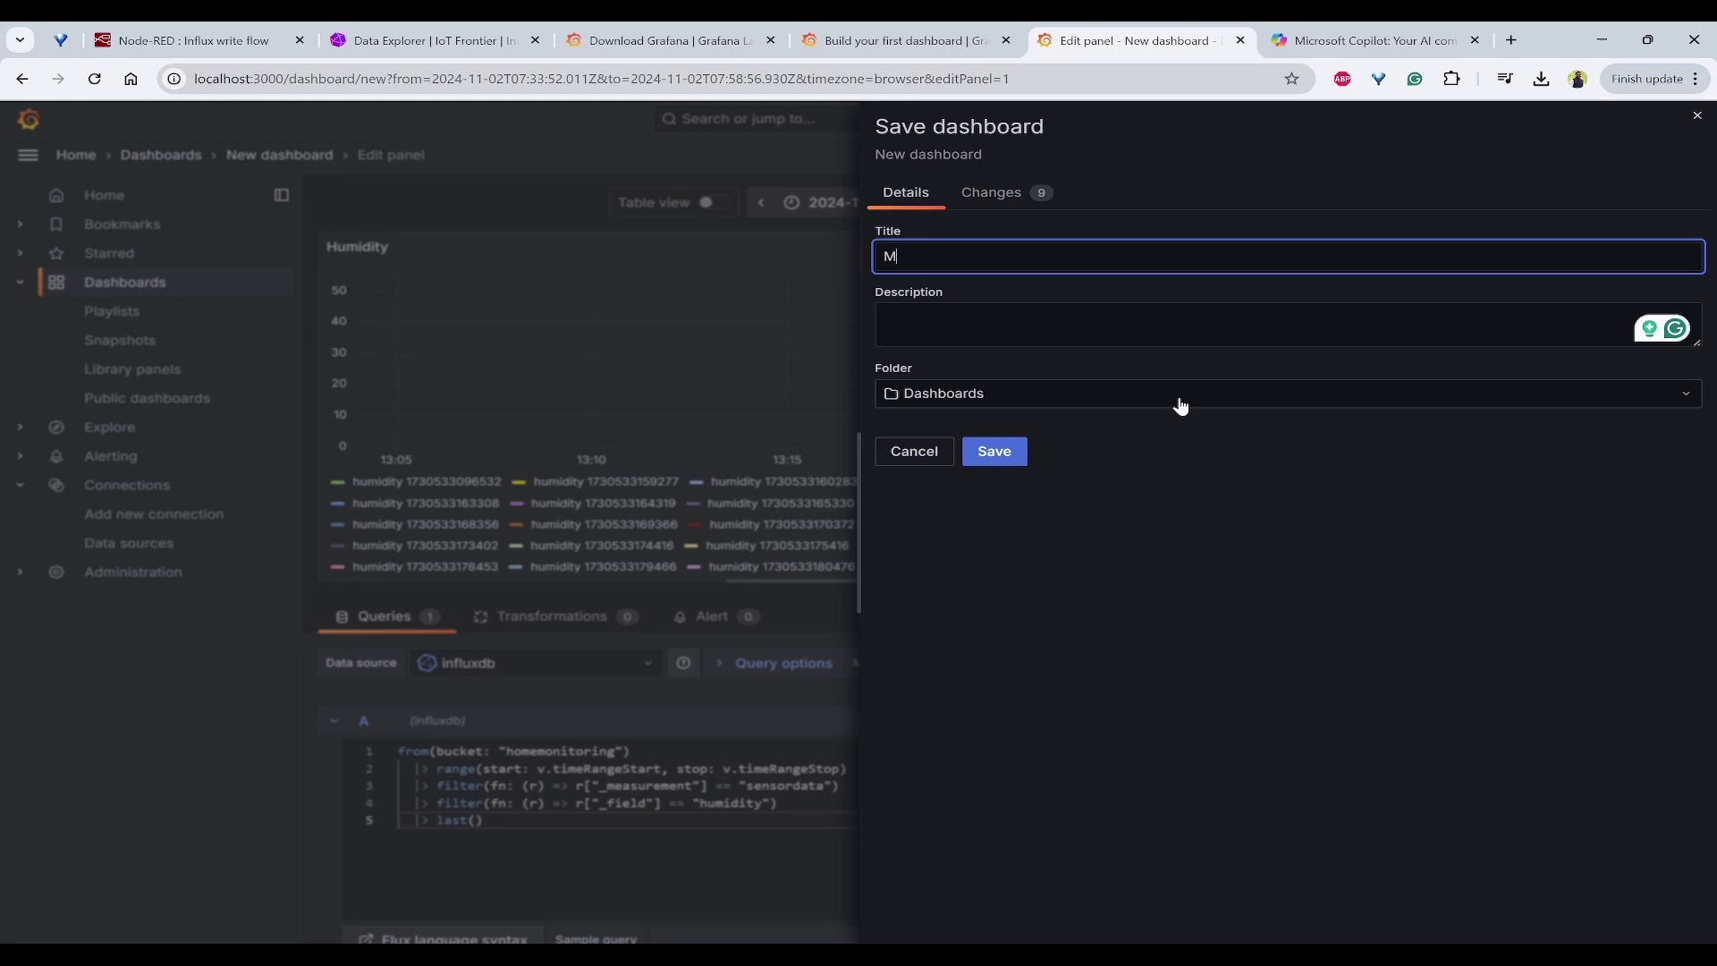
text(omeMonitoring)
click(994, 450)
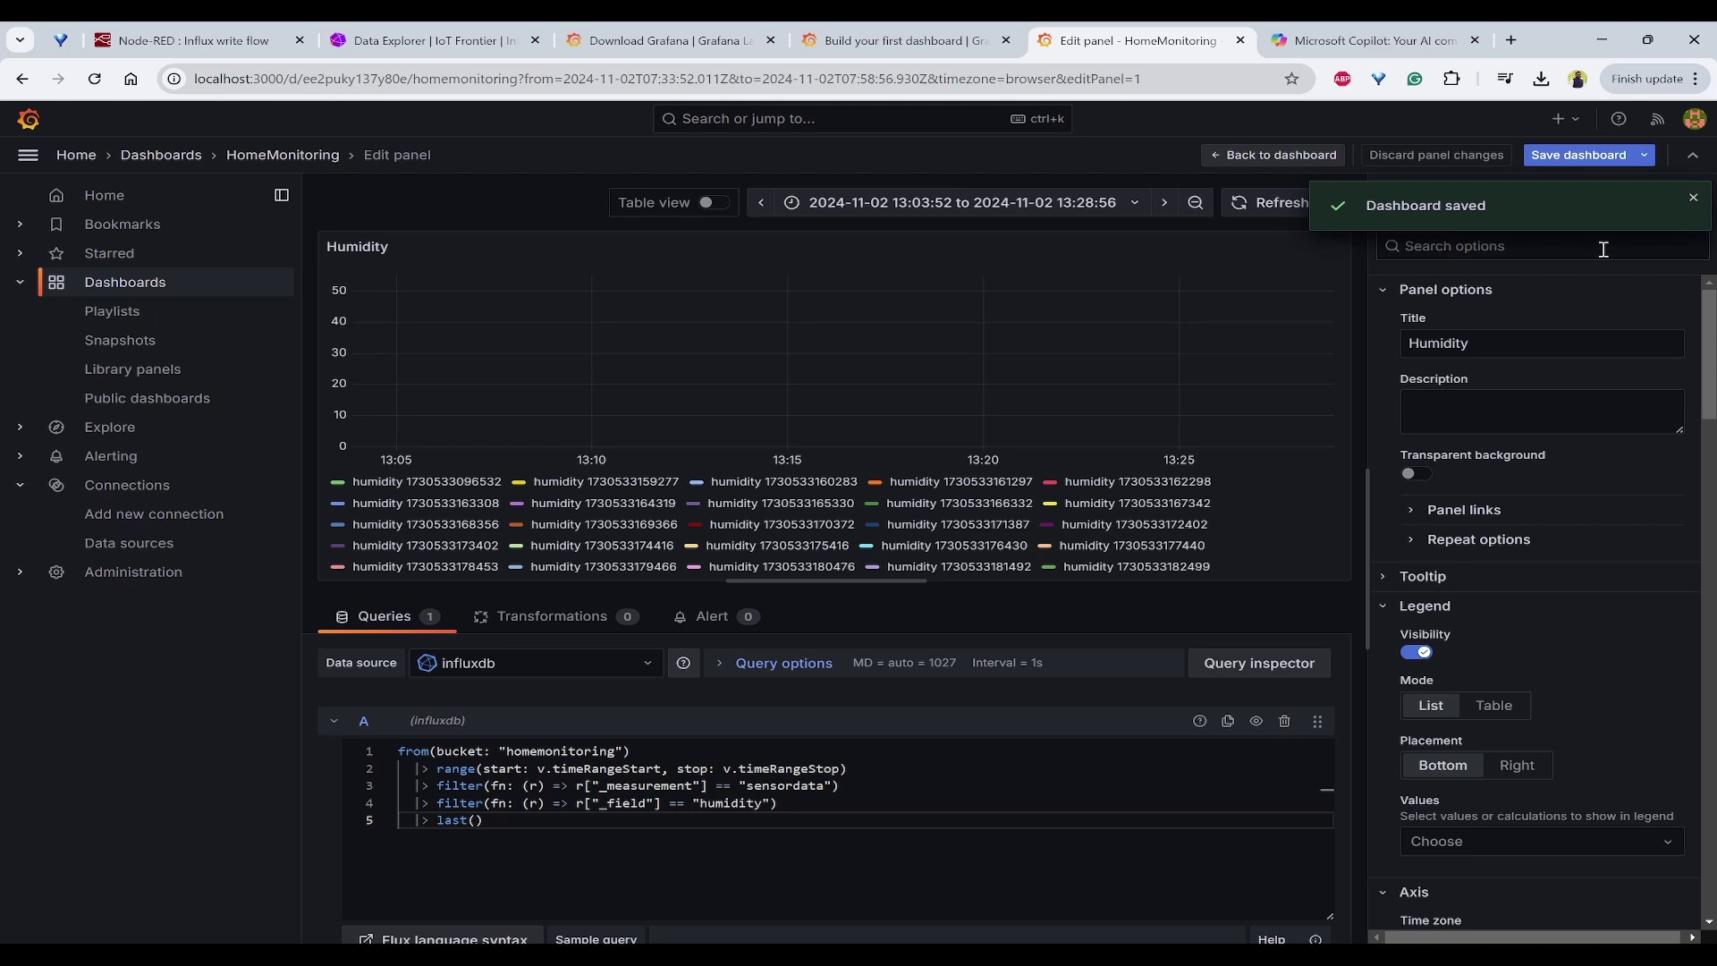
click(1693, 197)
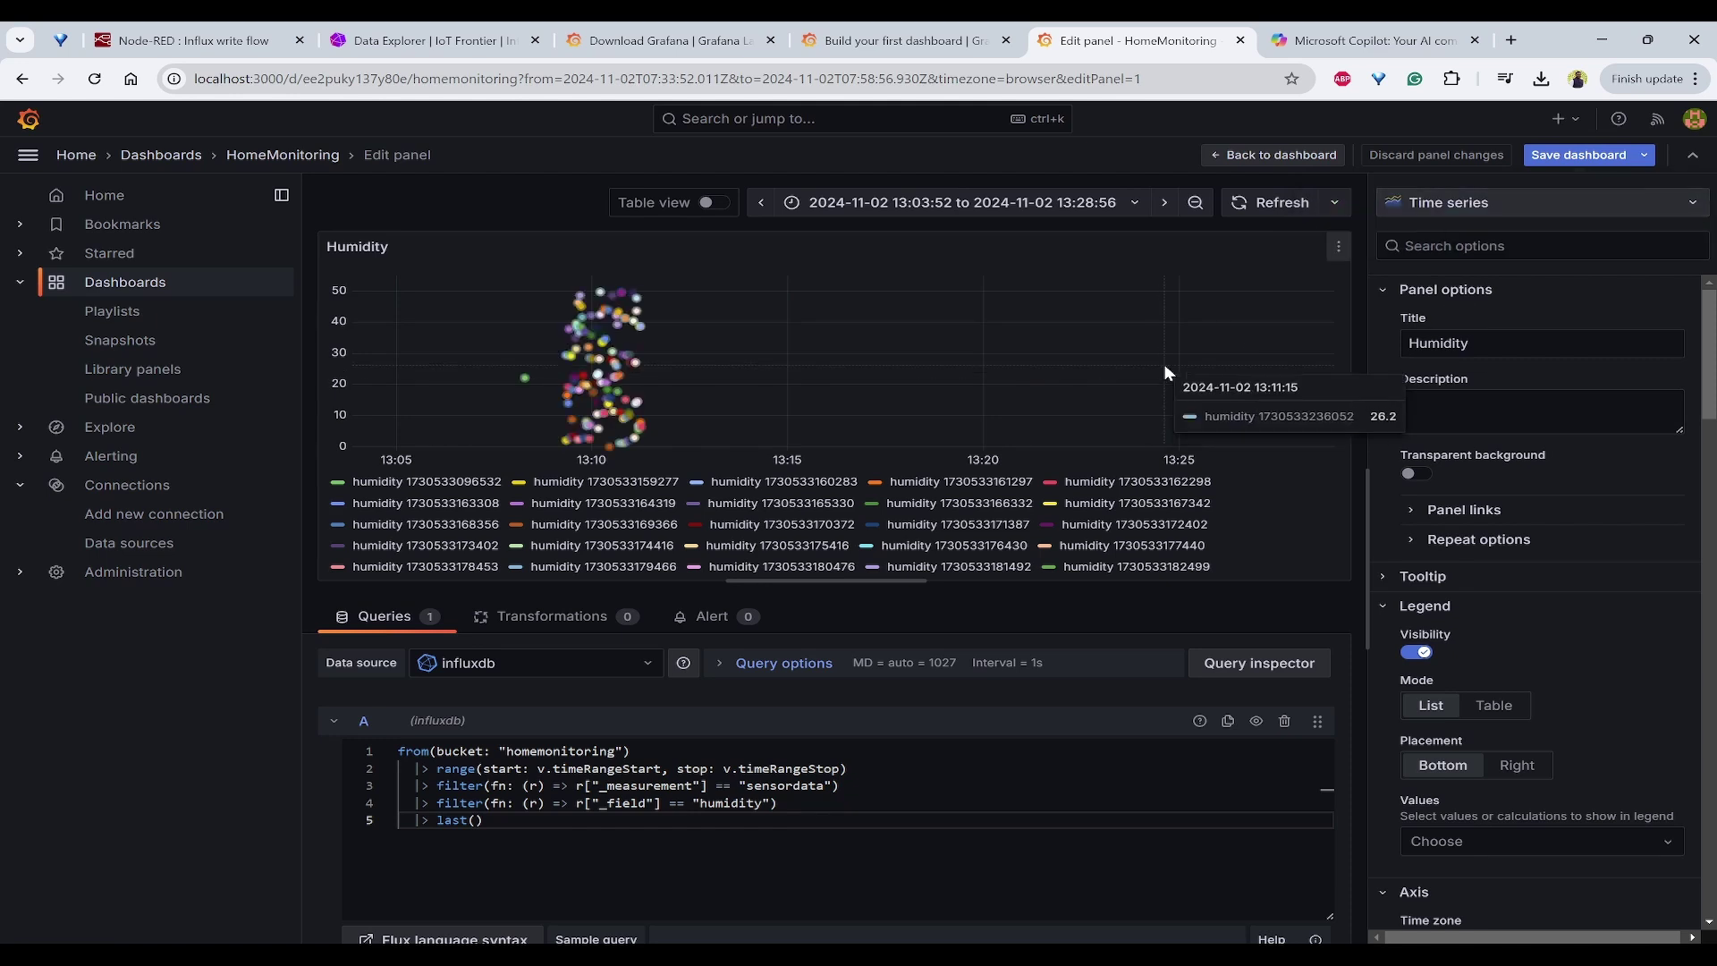
click(1281, 159)
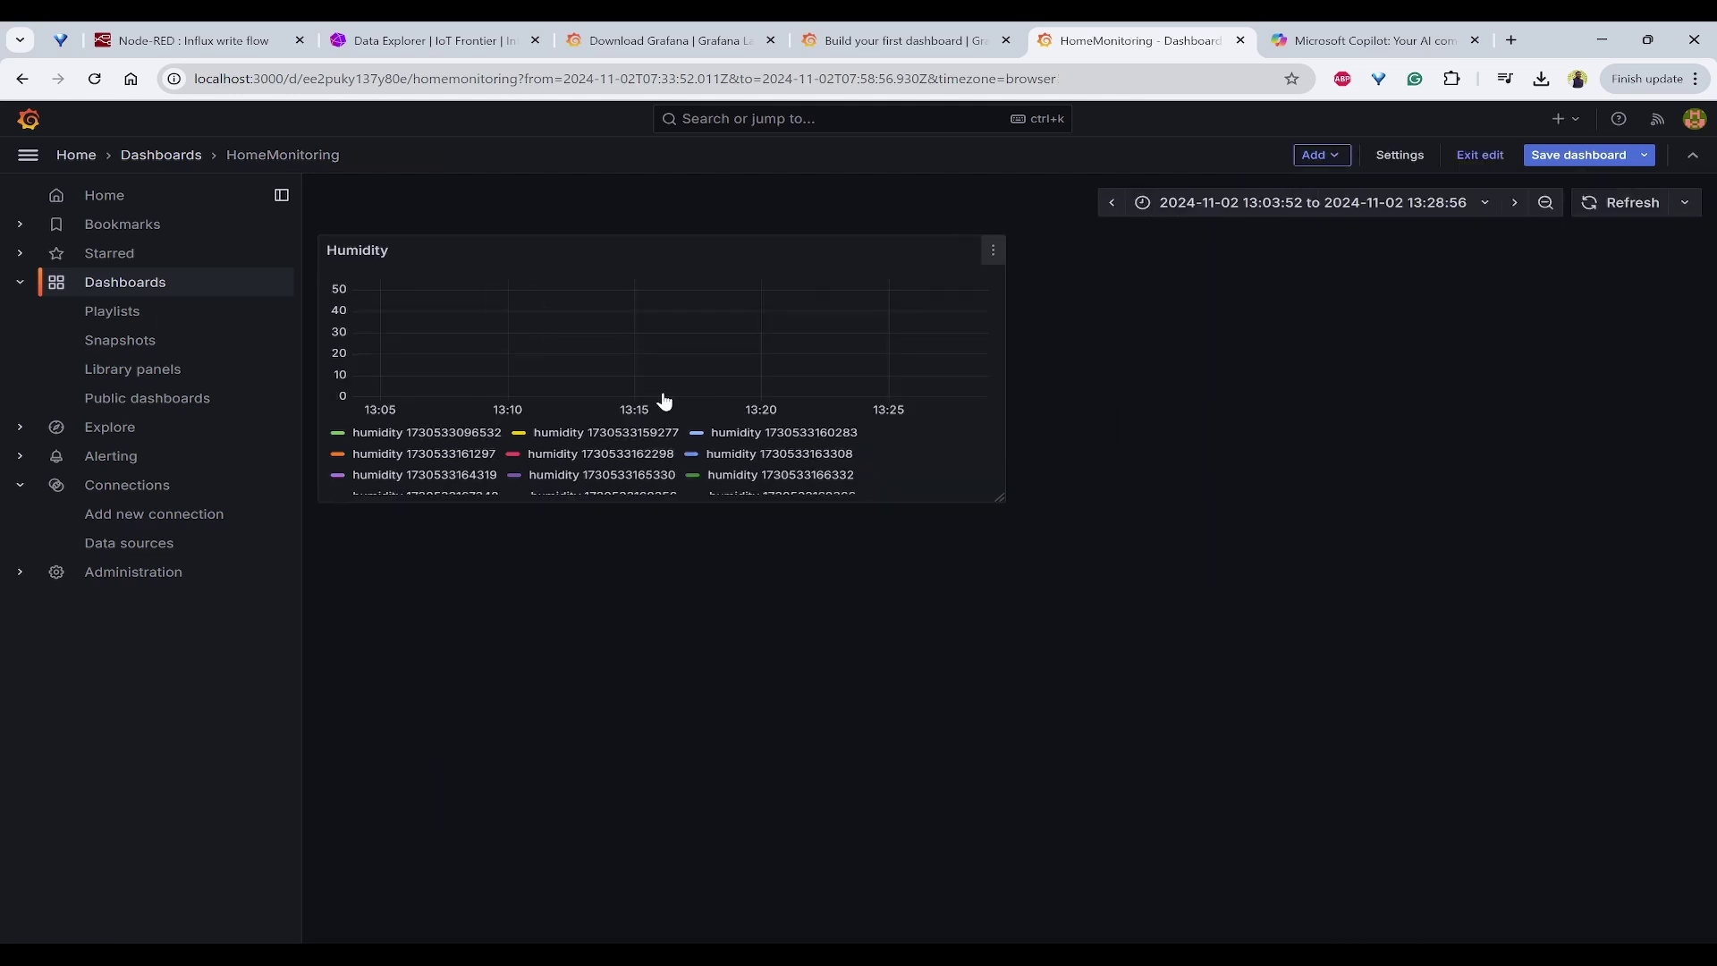
Step: Try the Last 1 hour, Last 3 hours and Last 15 minutes time ranges
click(524, 329)
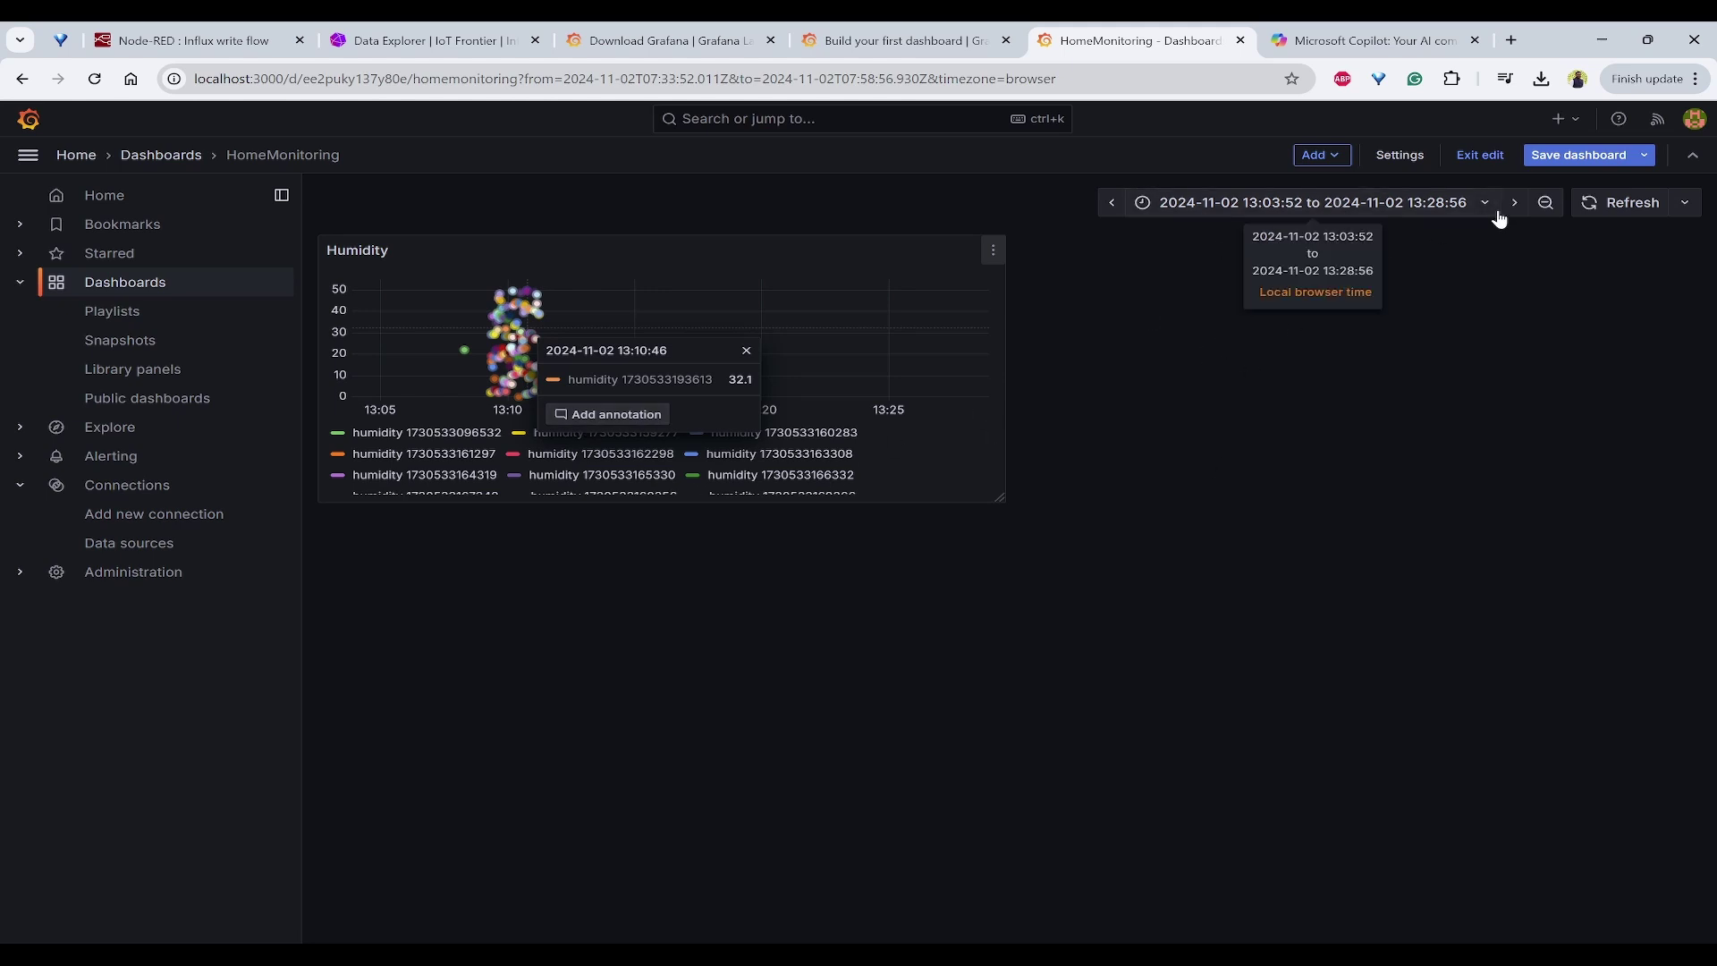
click(1468, 204)
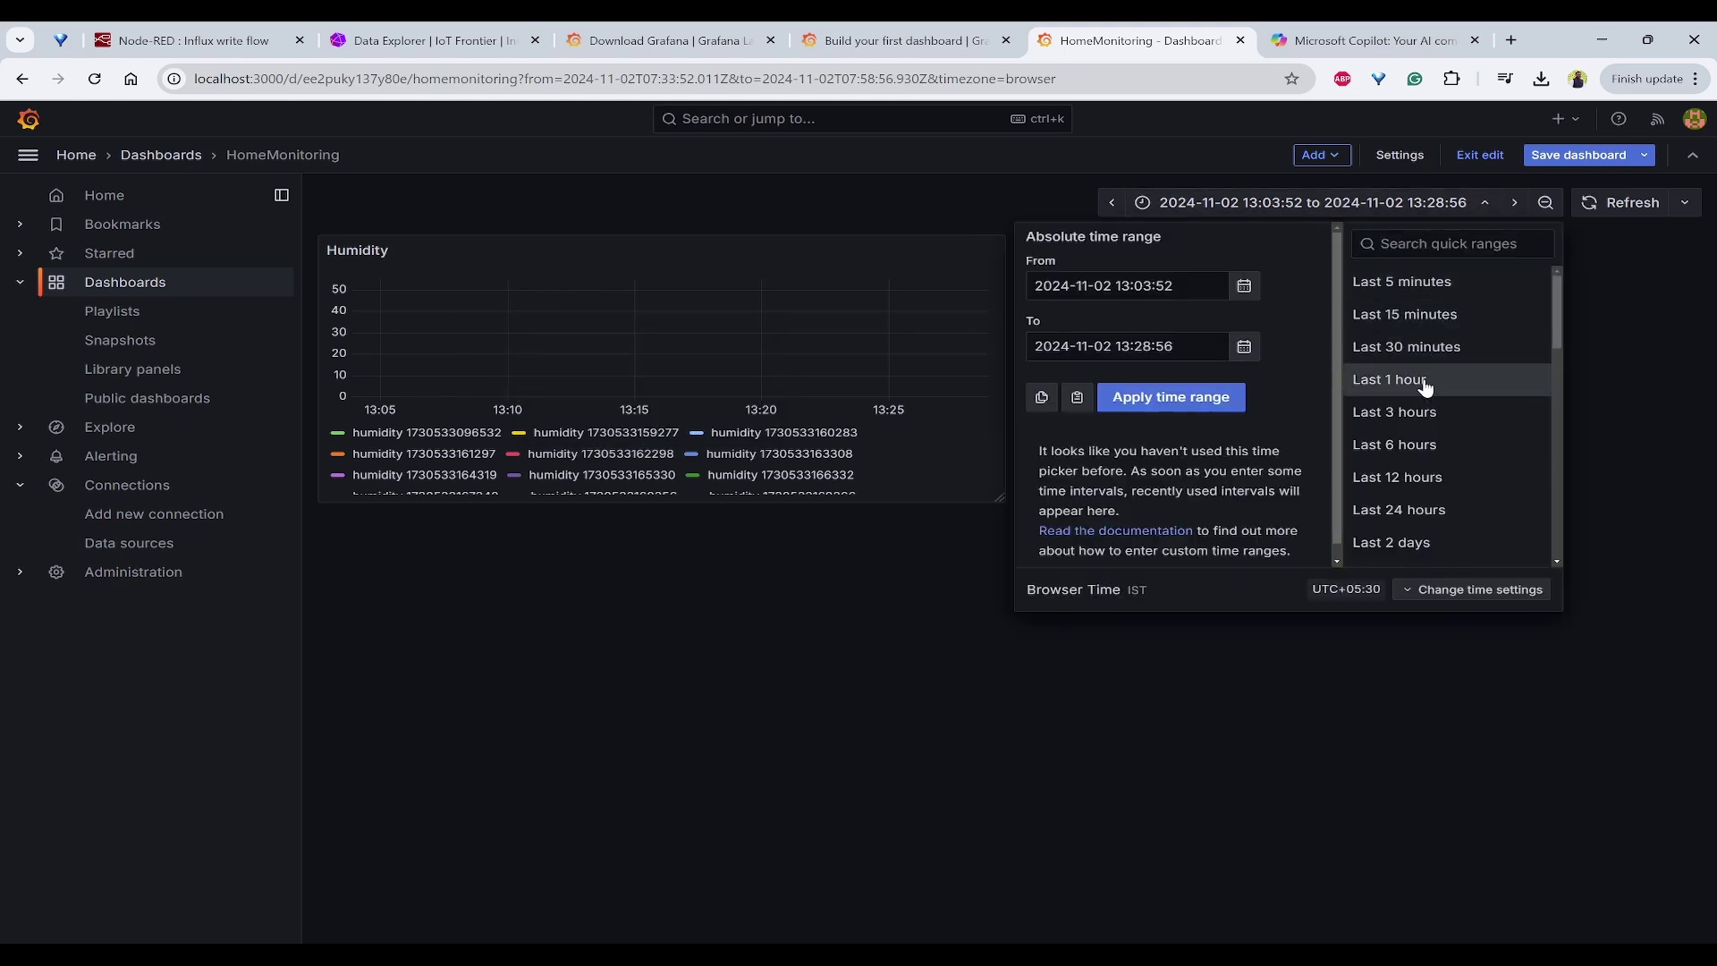
click(1423, 382)
click(1455, 203)
click(1466, 412)
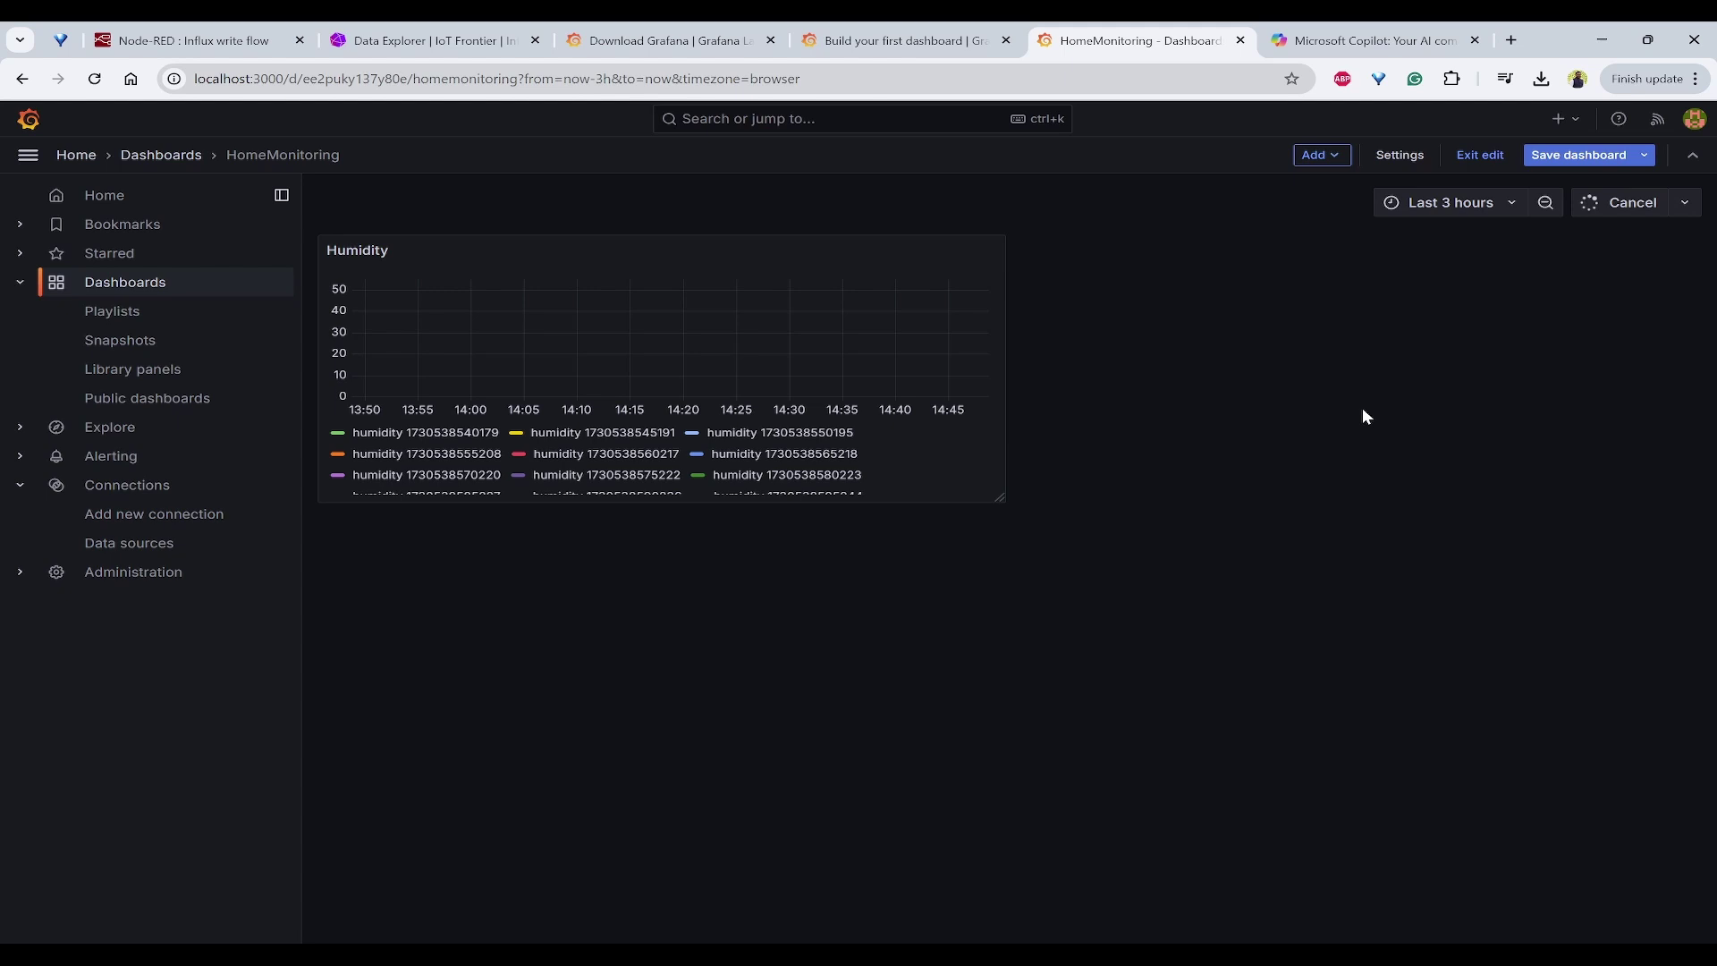
click(1442, 203)
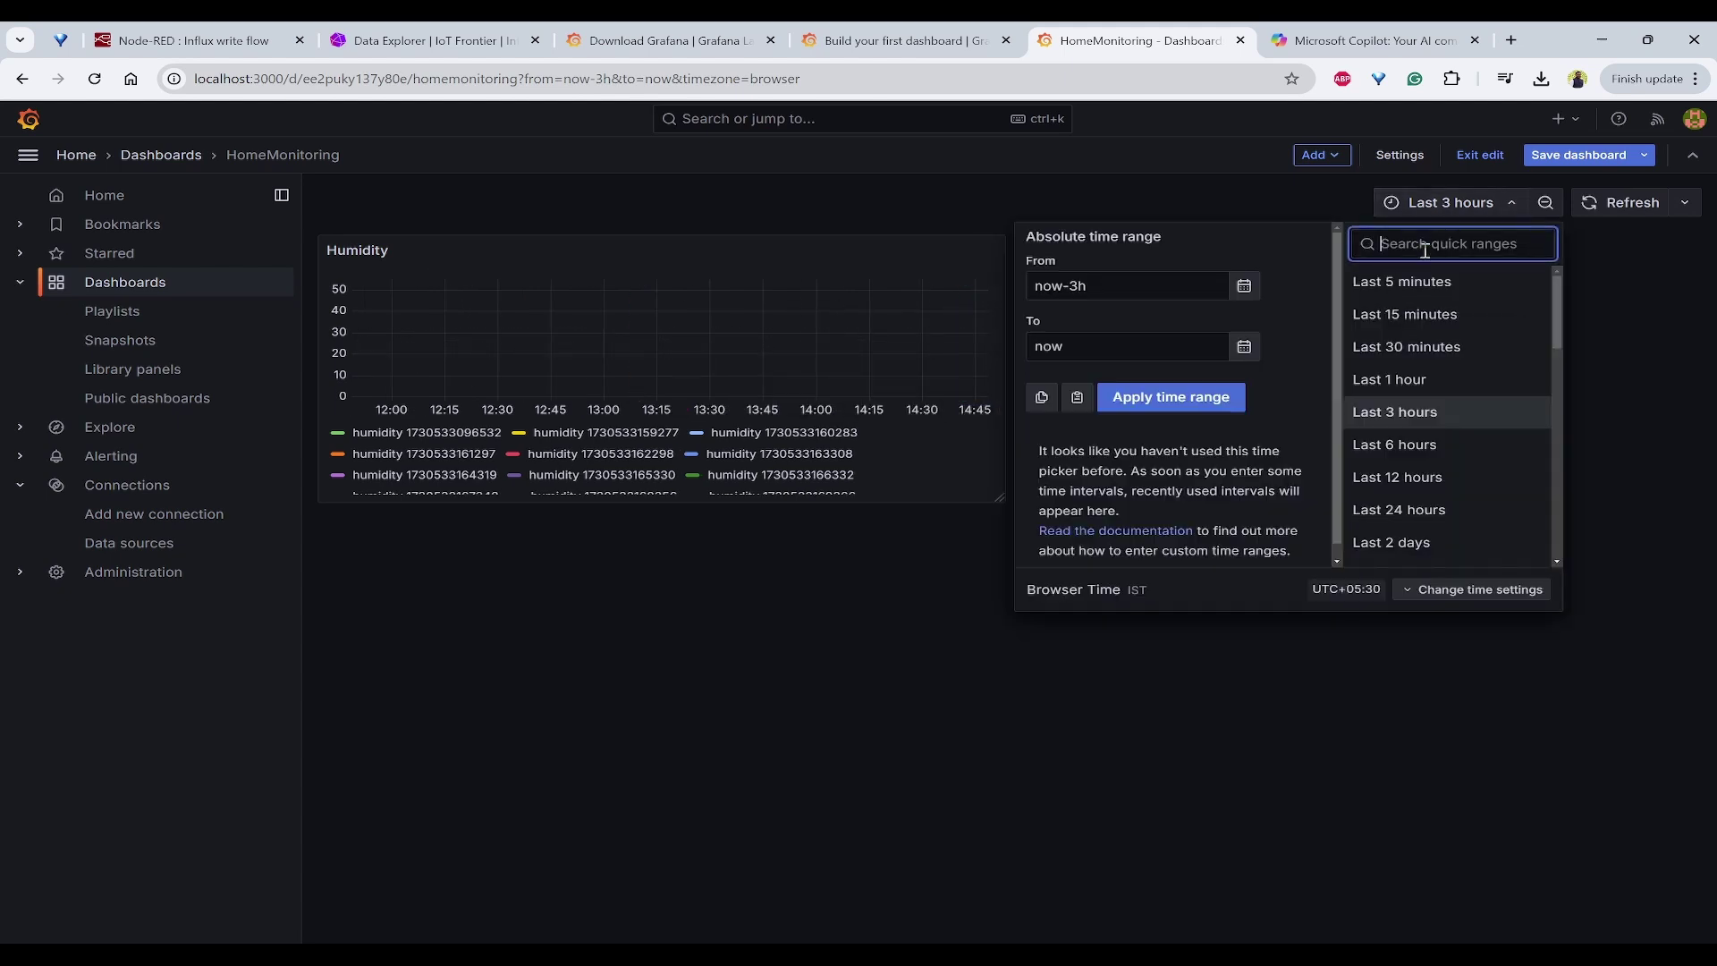
click(1429, 318)
Step: Reposition the Humidity panel and zoom the chart to 14:44:54–14:46:56
drag(587, 241, 760, 331)
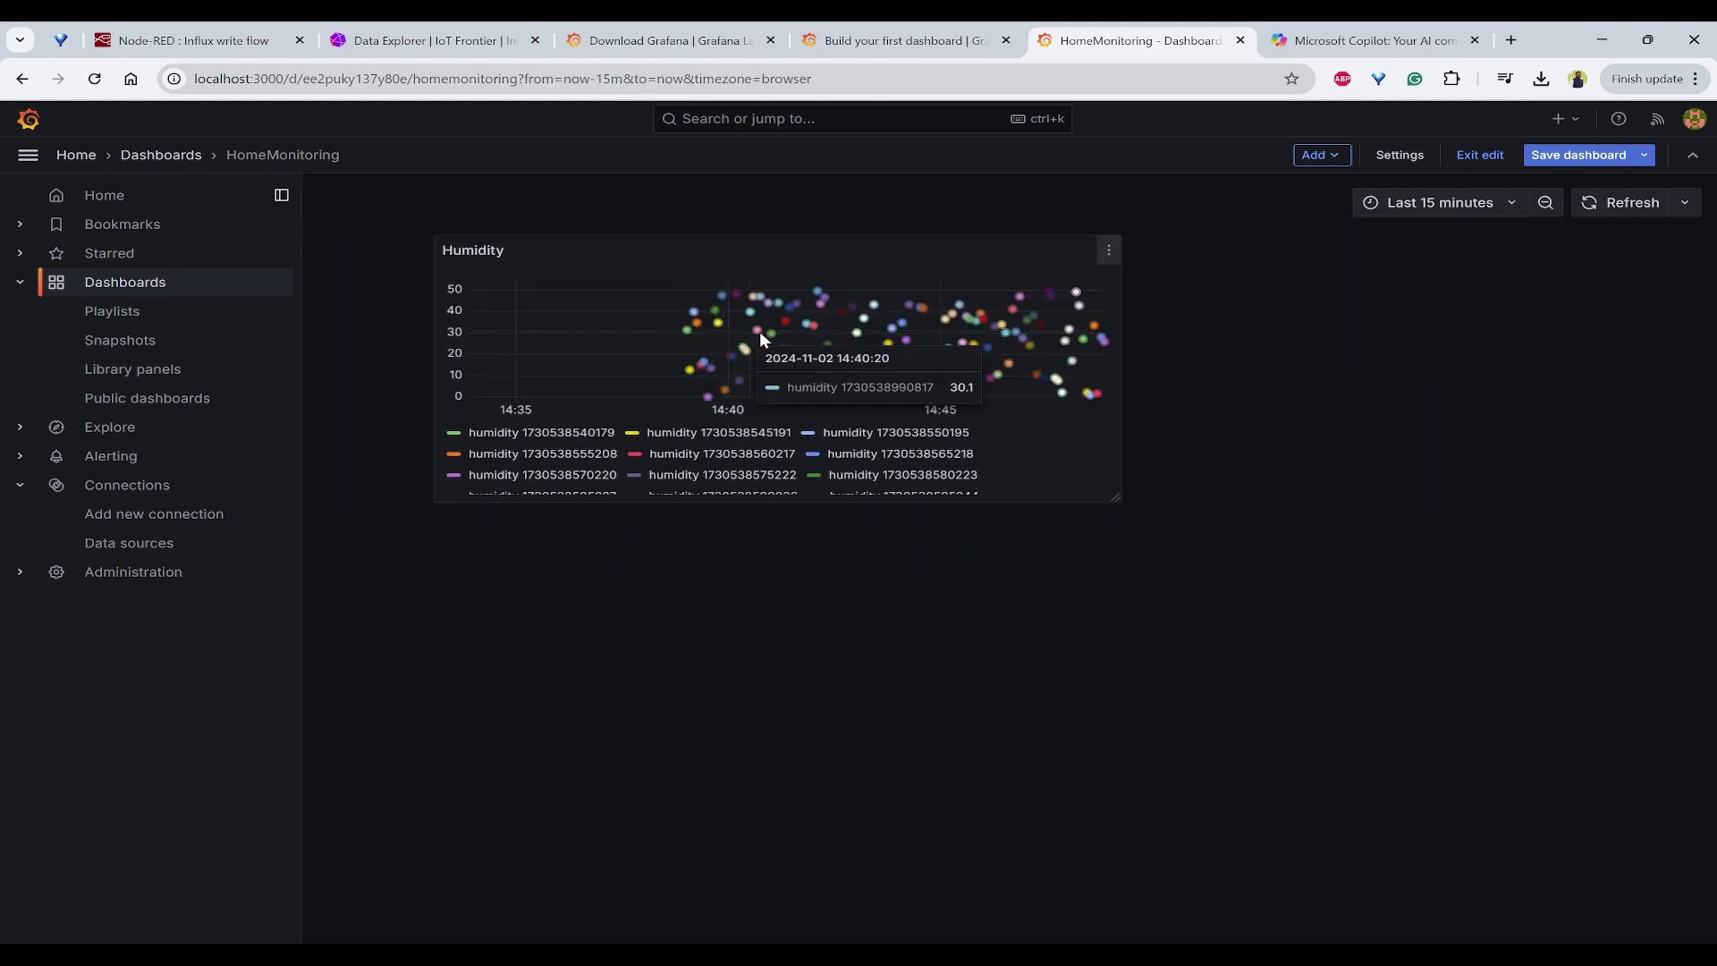
drag(805, 250, 711, 216)
drag(820, 358, 914, 356)
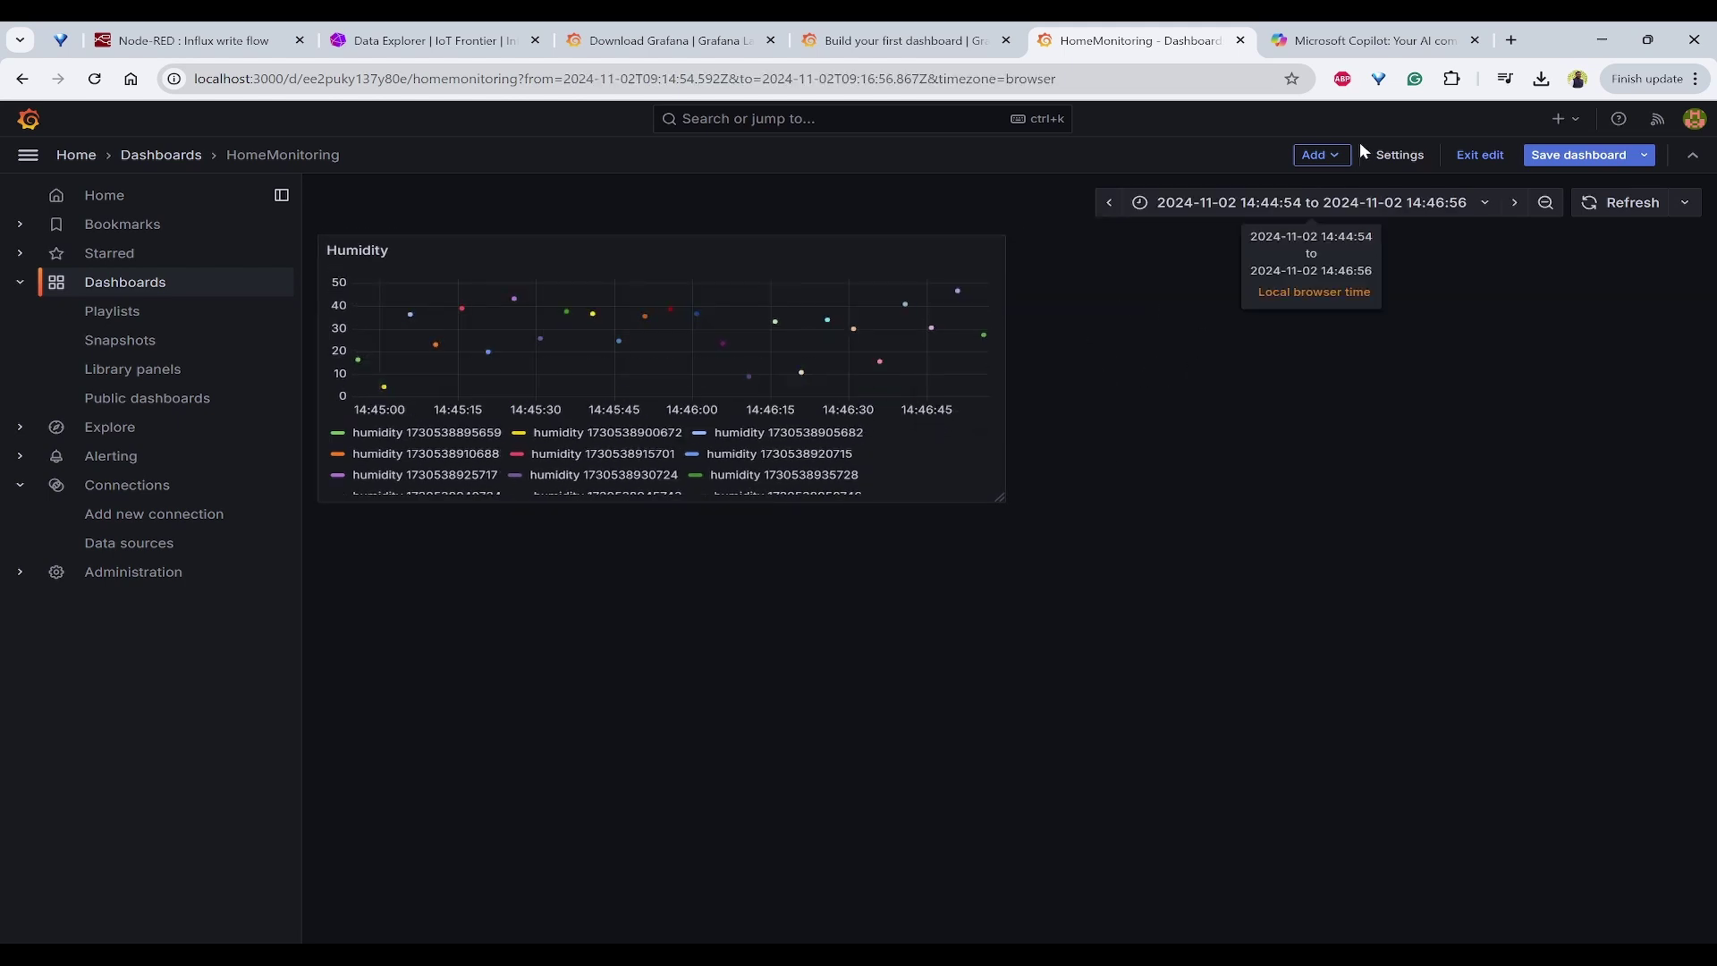
click(1329, 156)
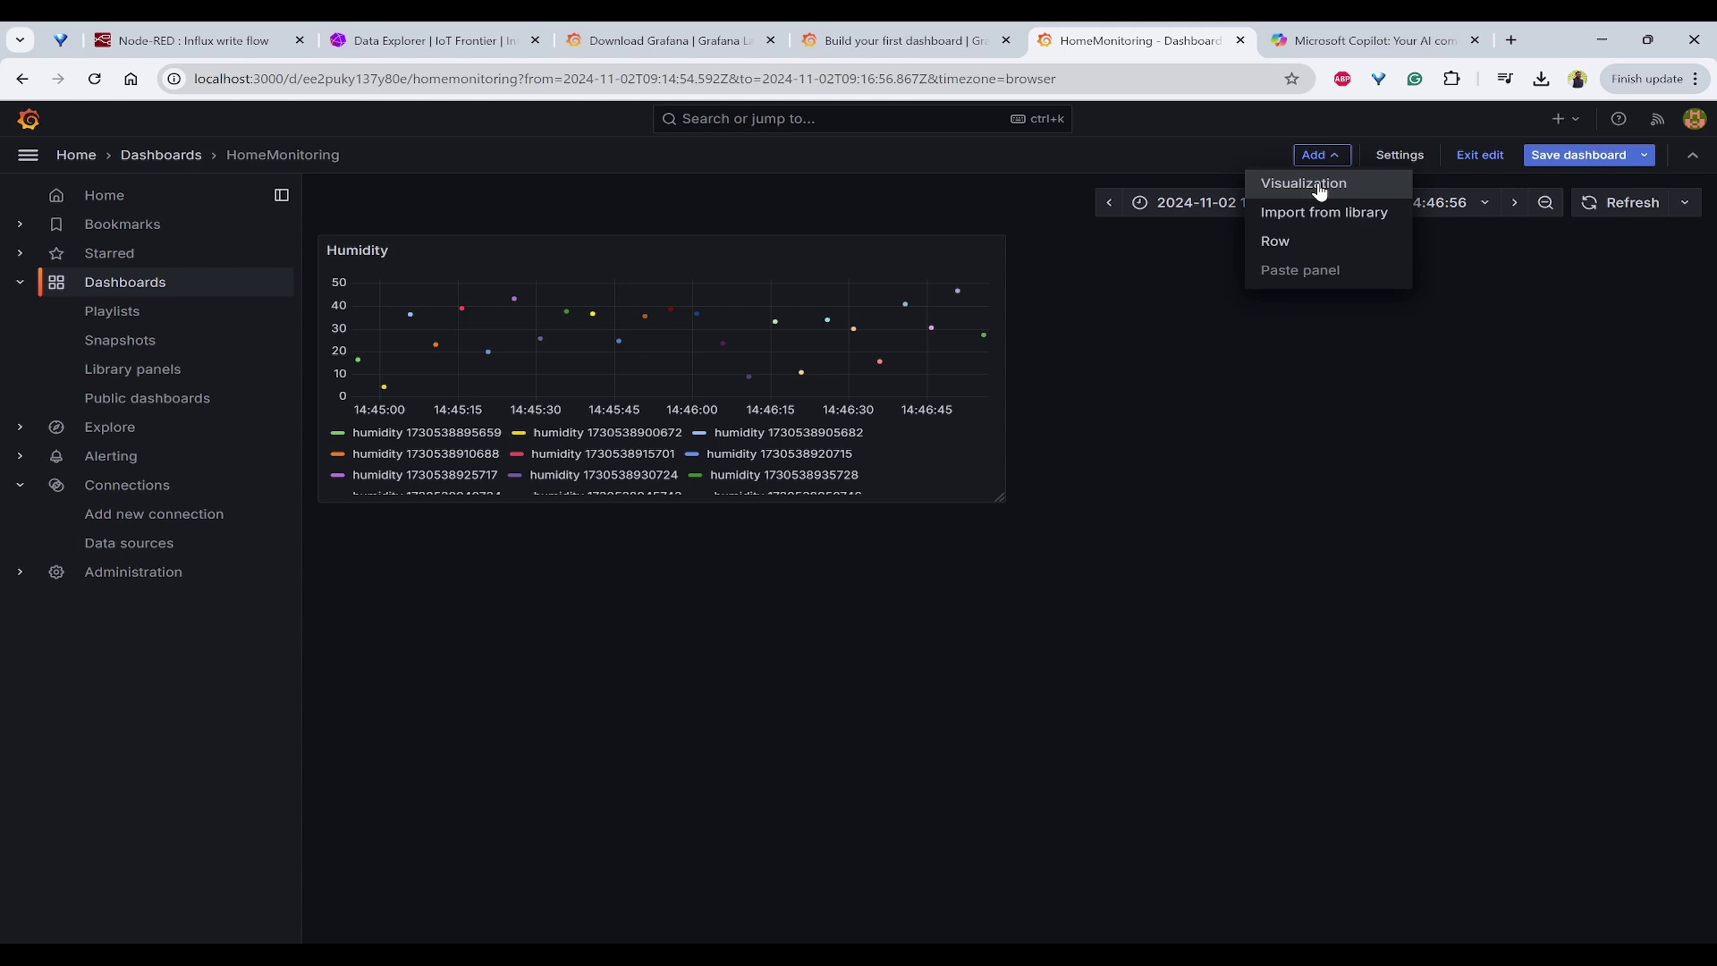
Step: Add a new panel to the dashboard using the Gauge visualization
click(1320, 185)
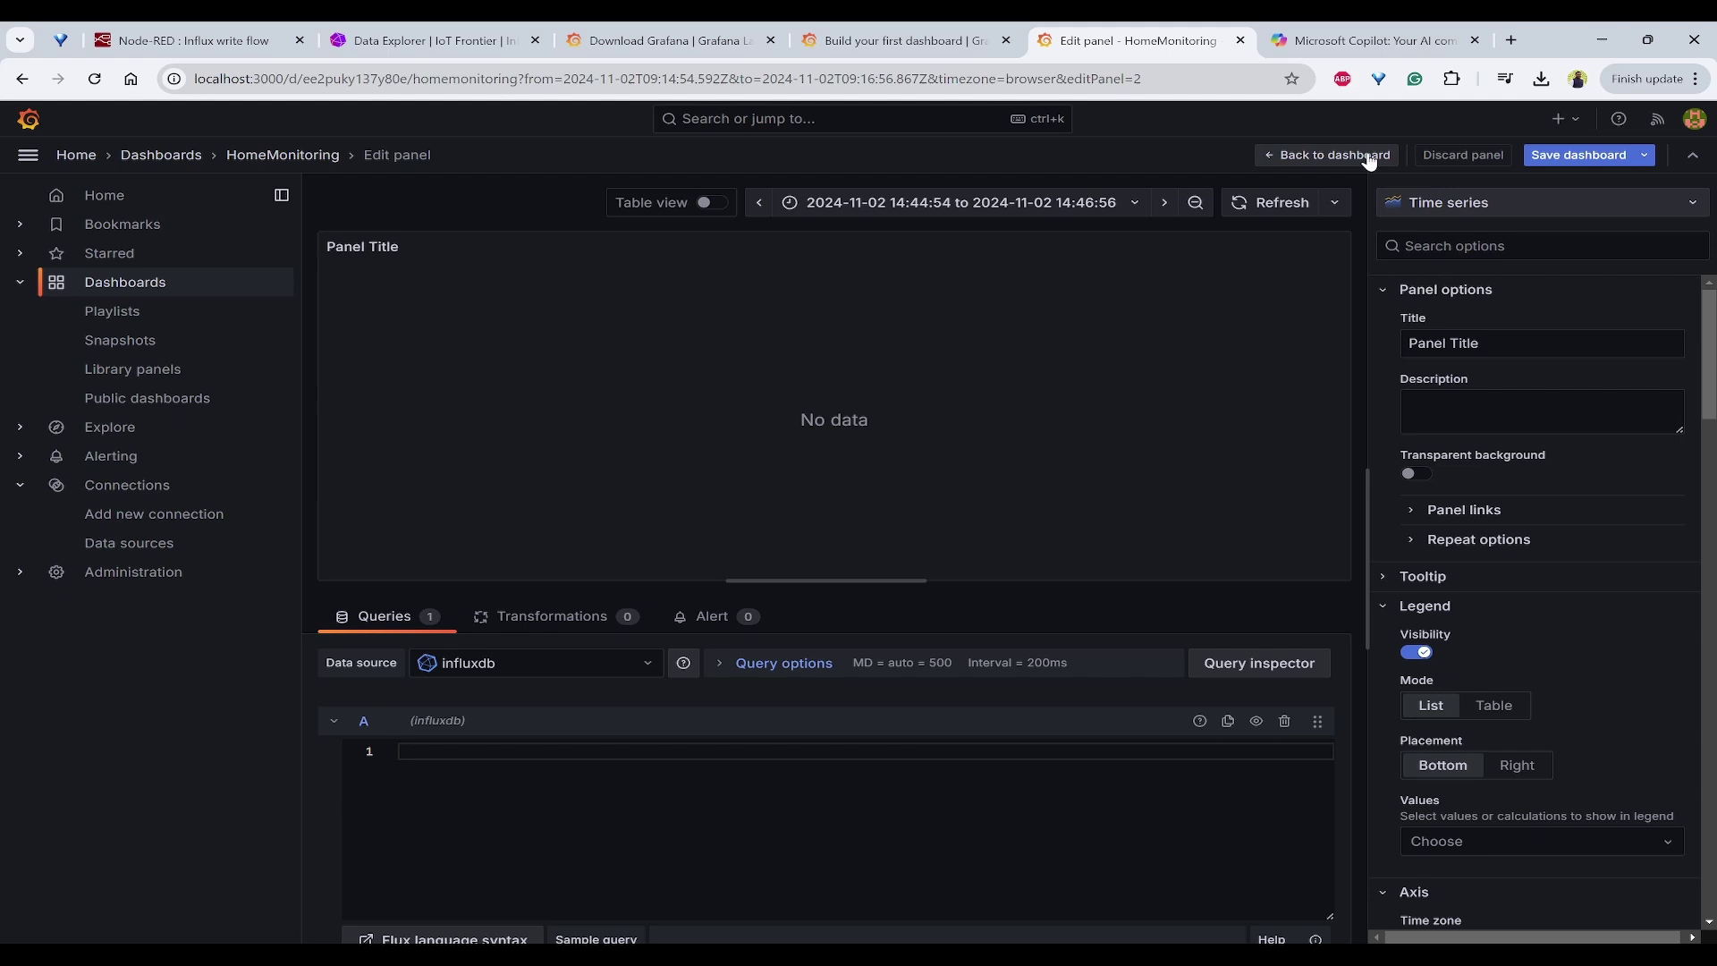
click(1511, 215)
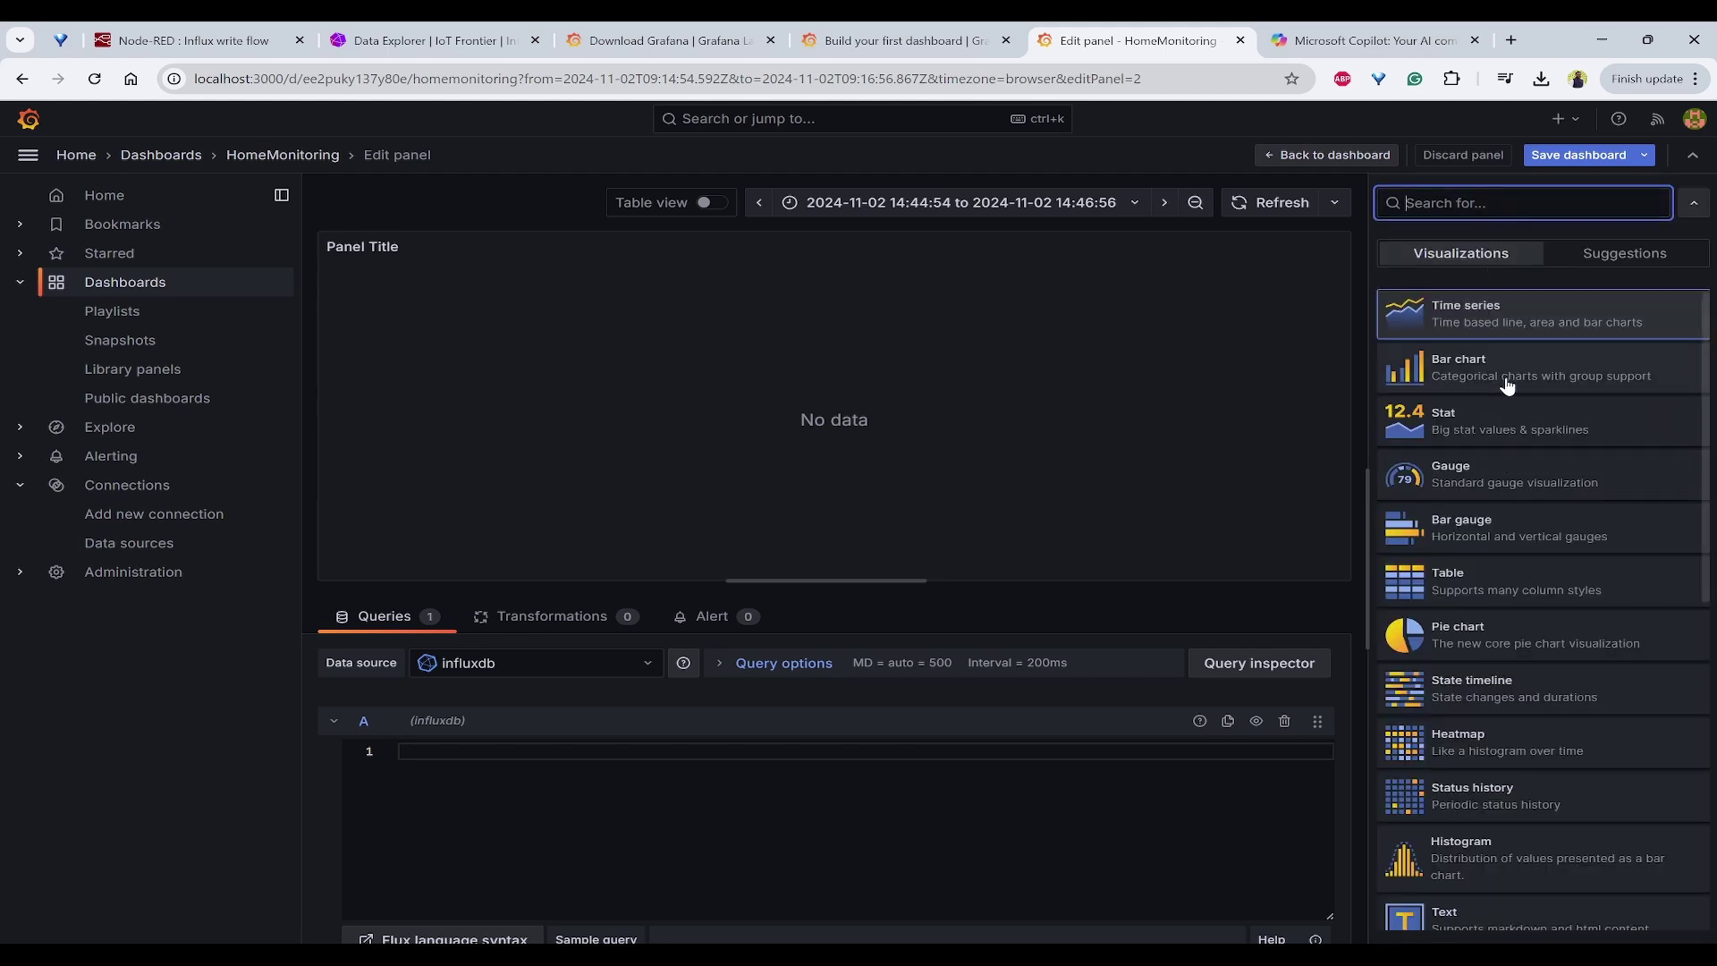
click(1491, 483)
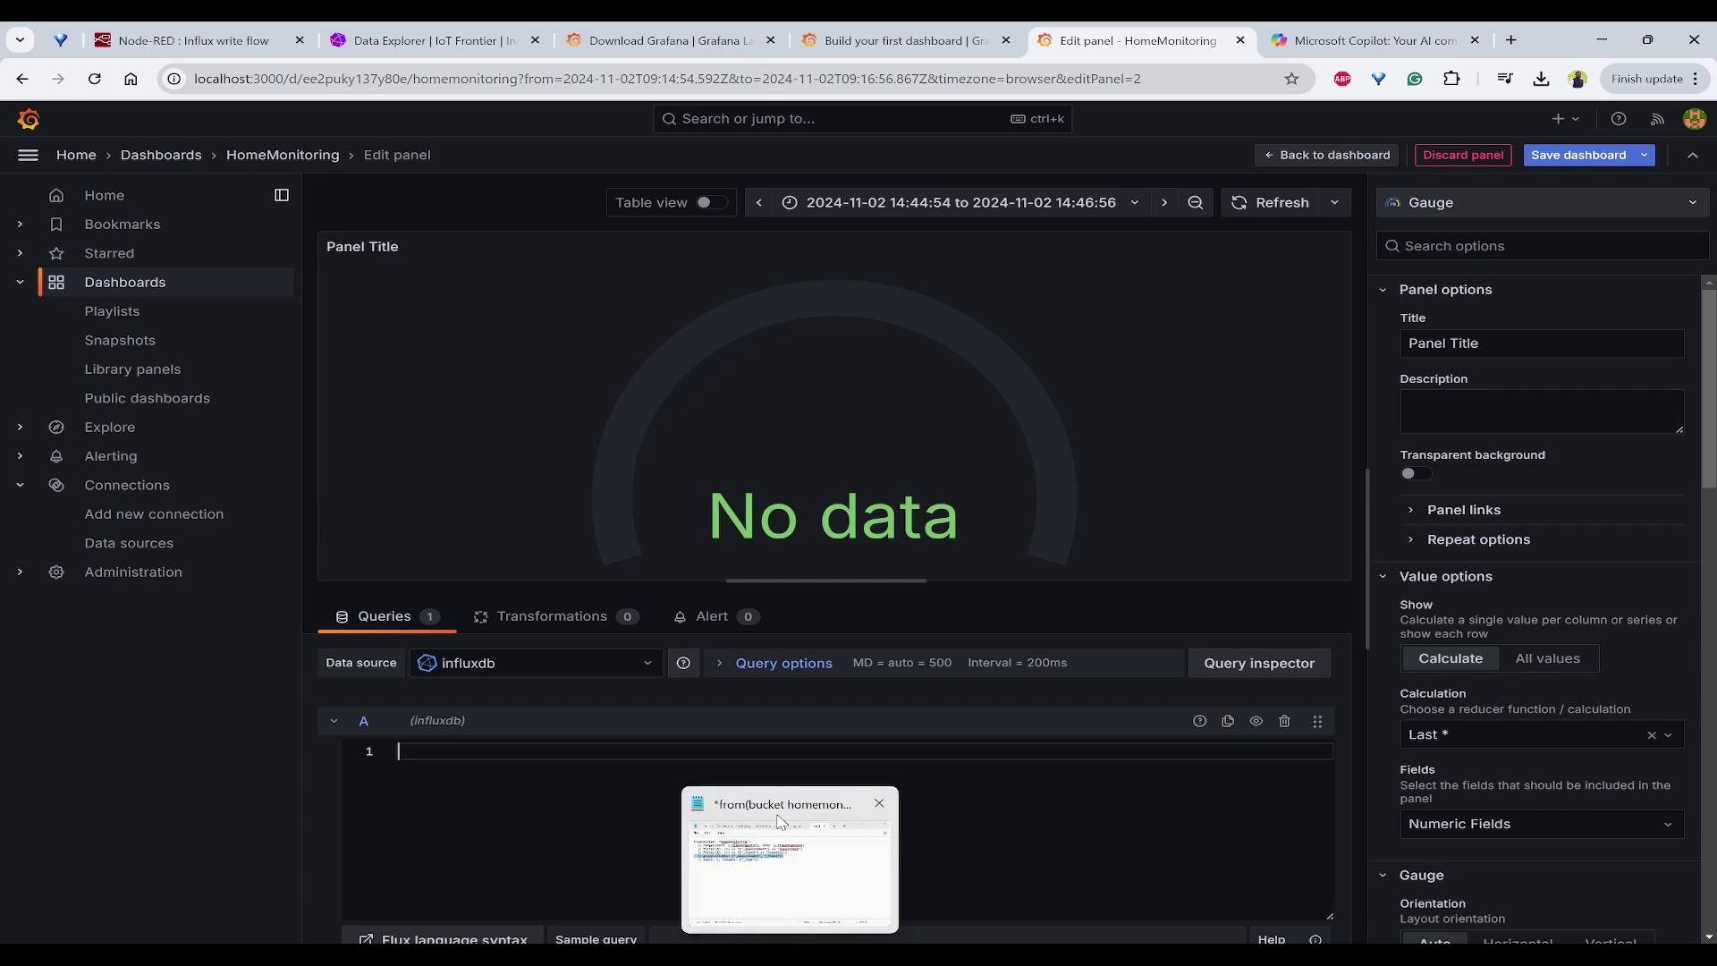
click(672, 40)
Step: Switch the Data Explorer query's field from humidity to temperature and select its Flux script
click(412, 40)
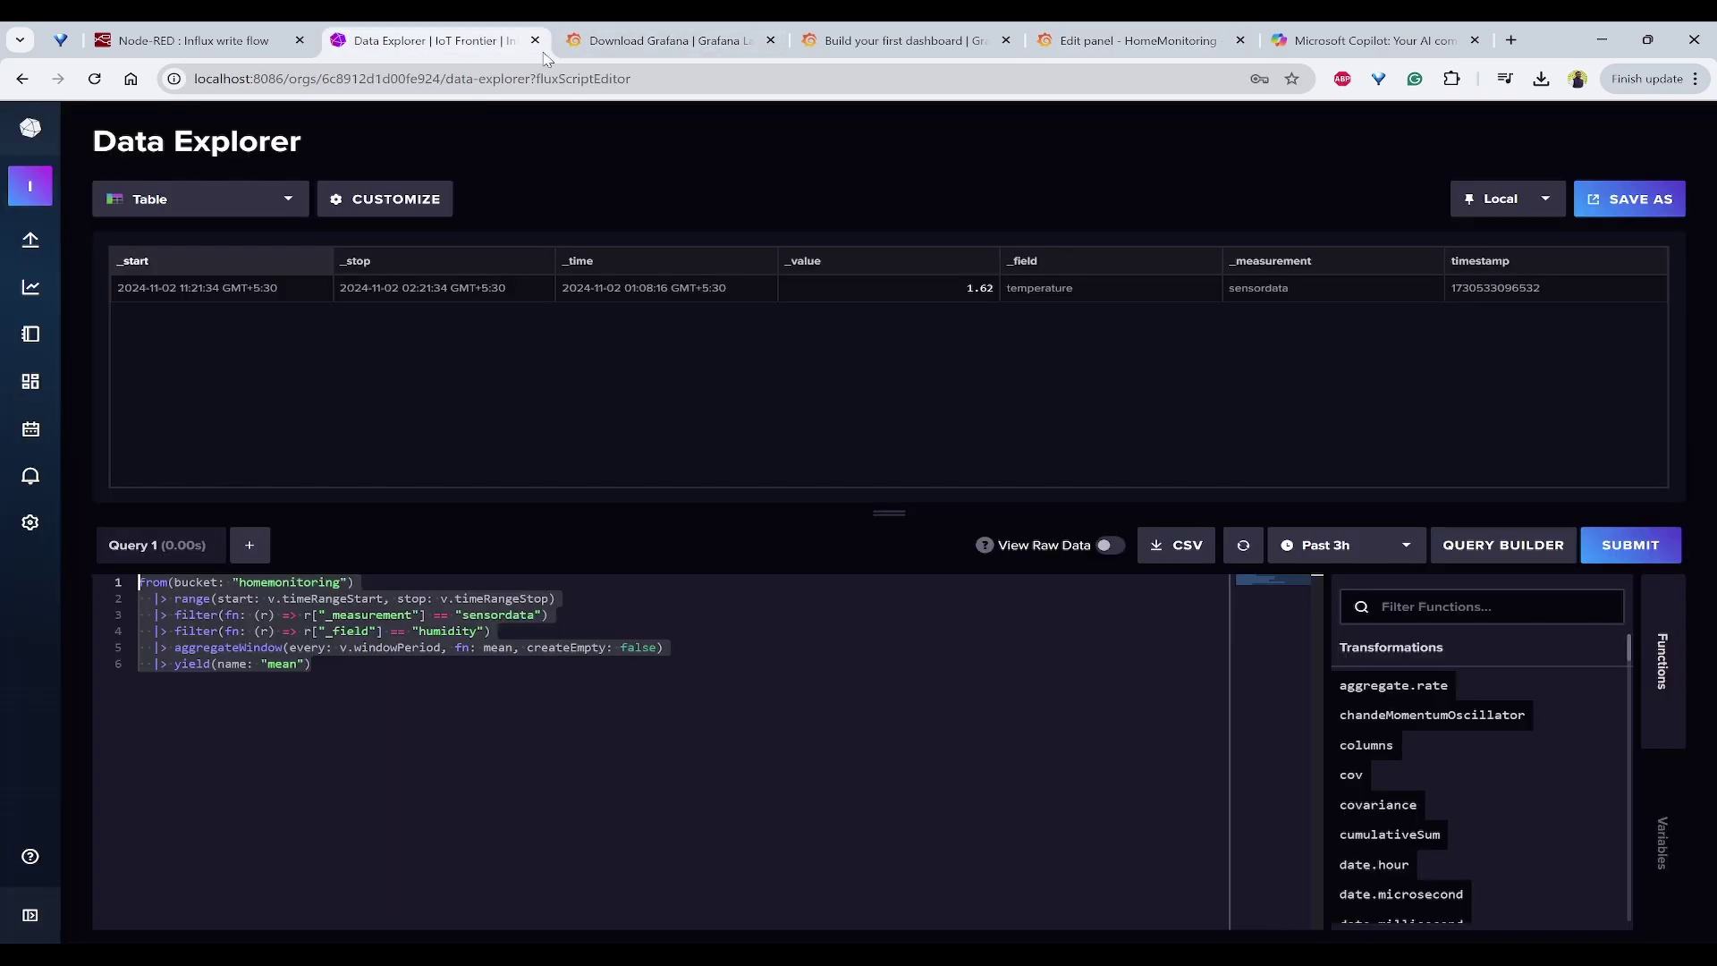
click(517, 739)
click(1476, 538)
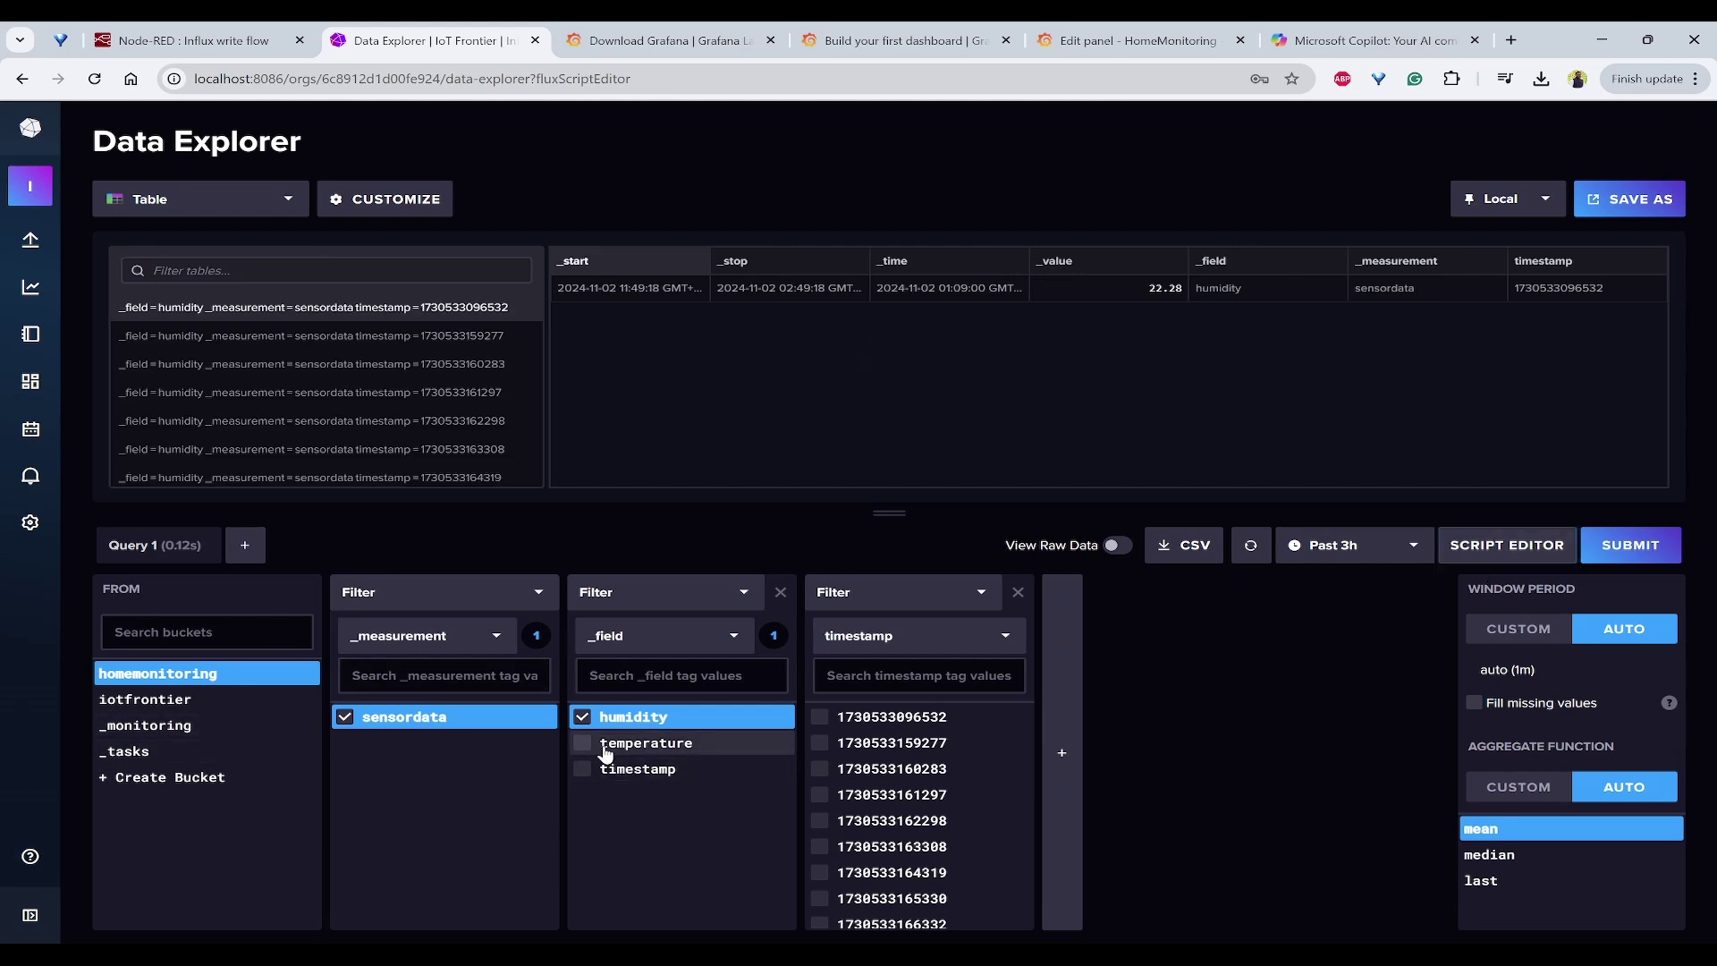
click(626, 742)
click(582, 716)
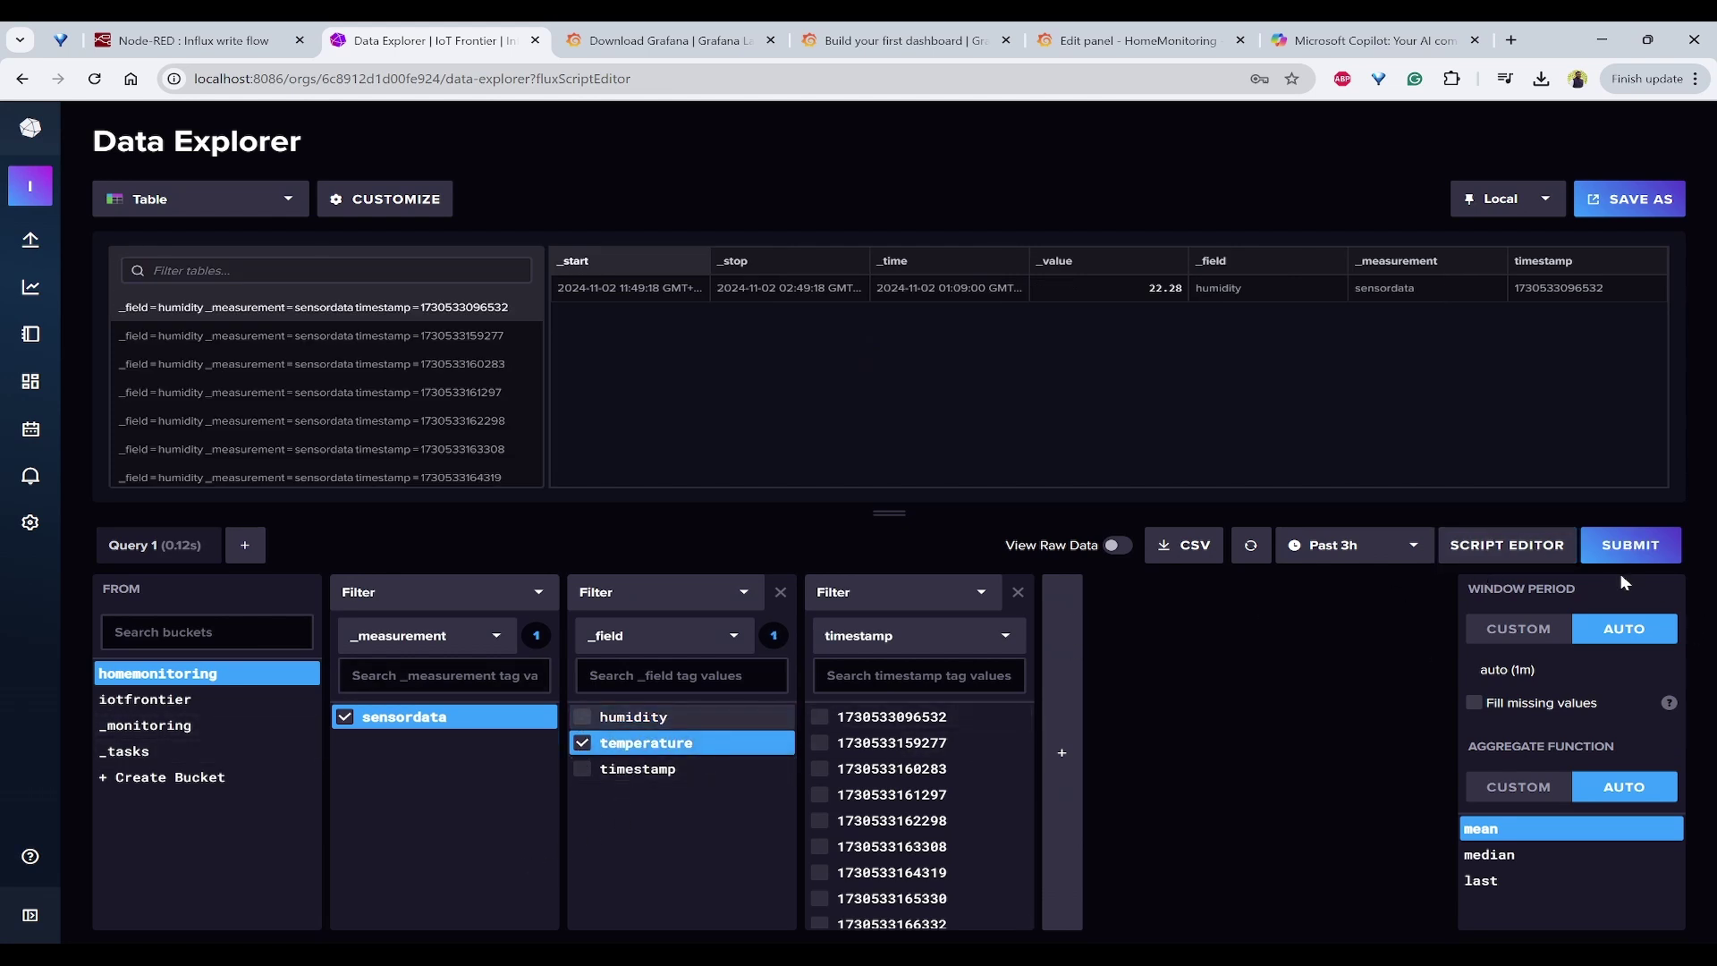
click(1639, 553)
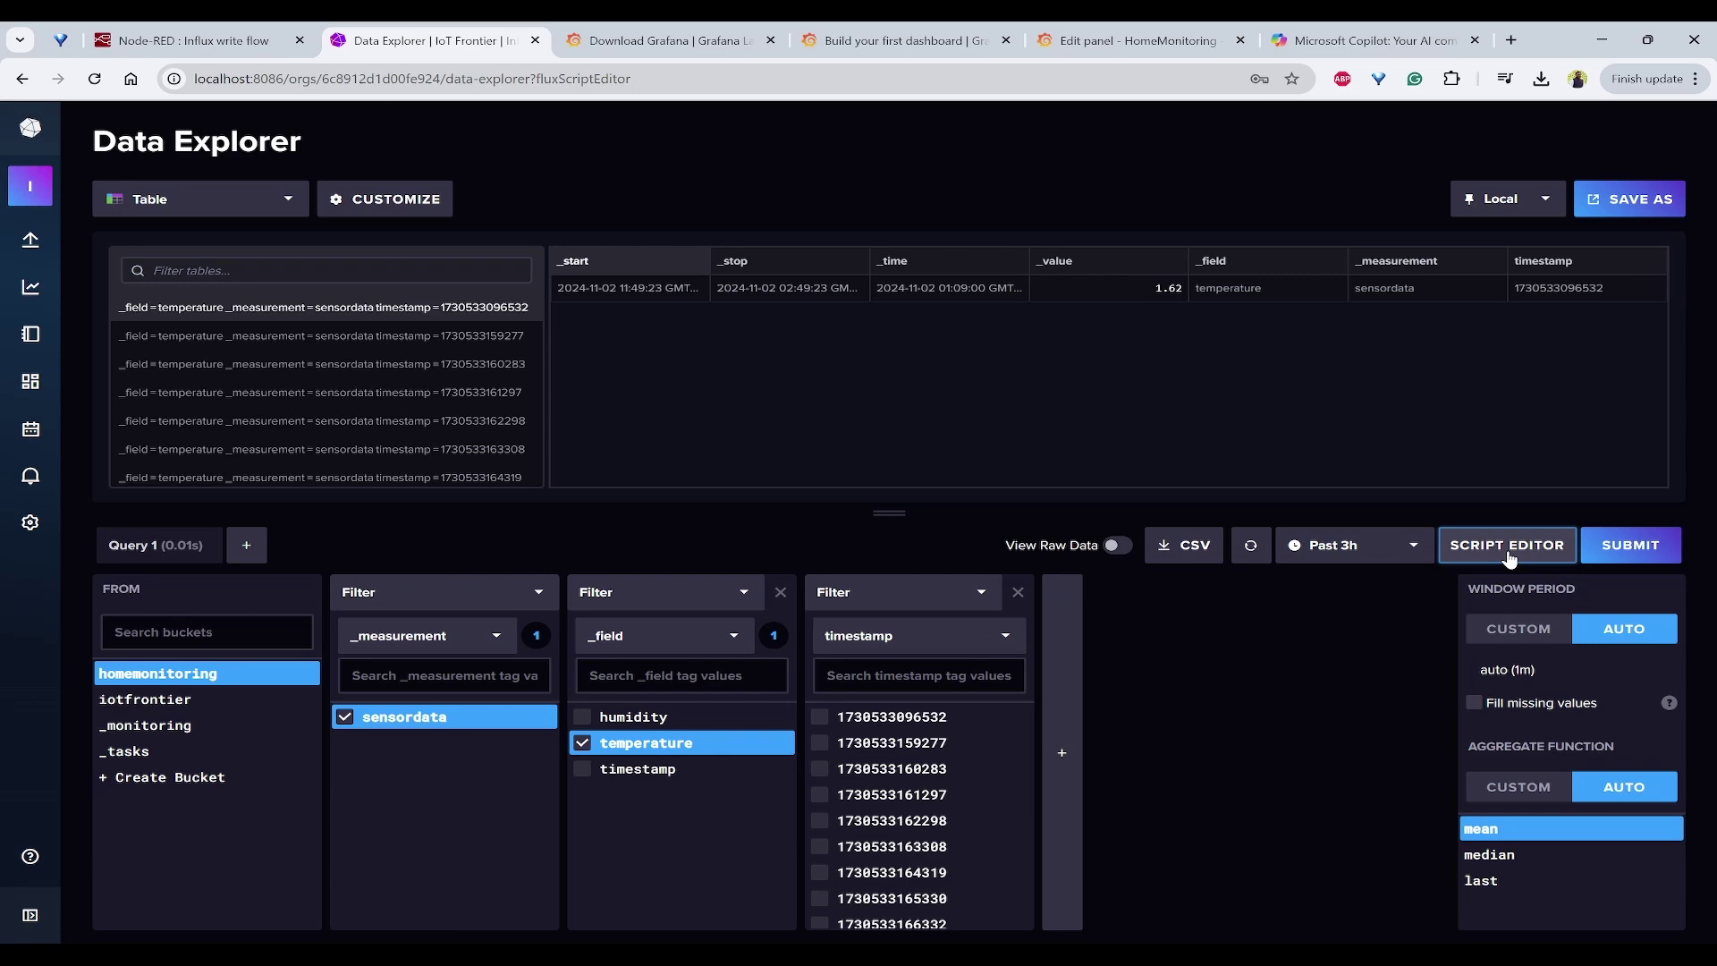
click(1550, 559)
key(ctrl+a)
key(ctrl+c)
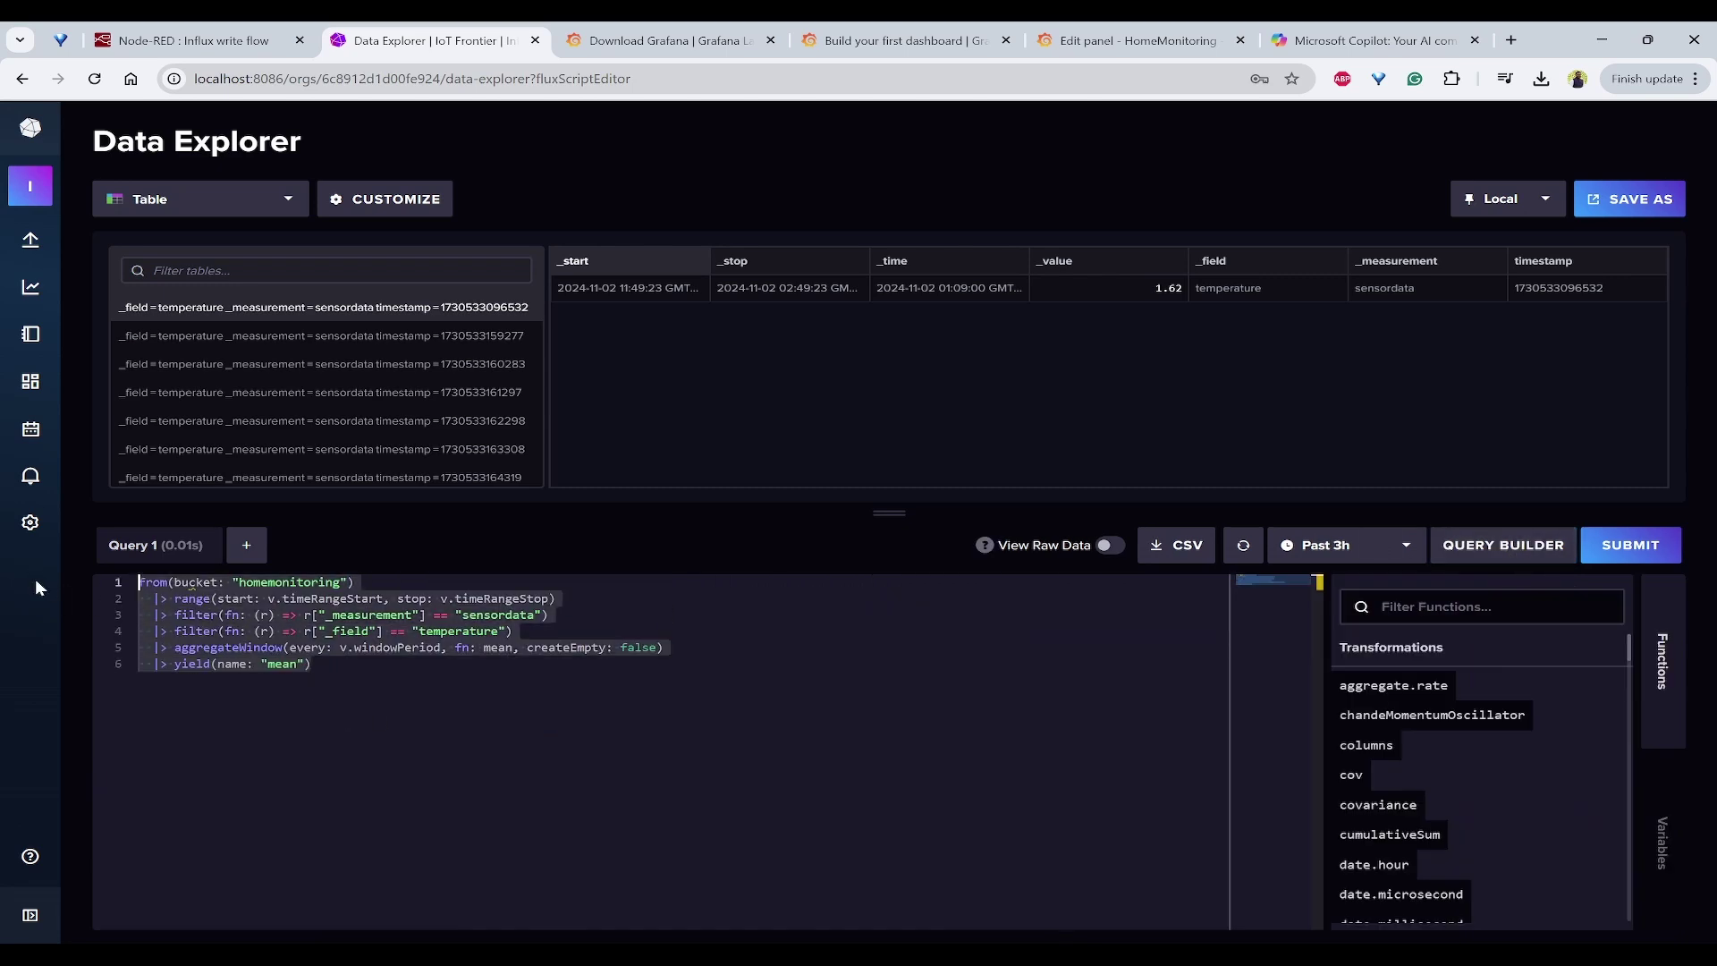
Step: Paste the temperature Flux query into the gauge panel and run it
click(1135, 40)
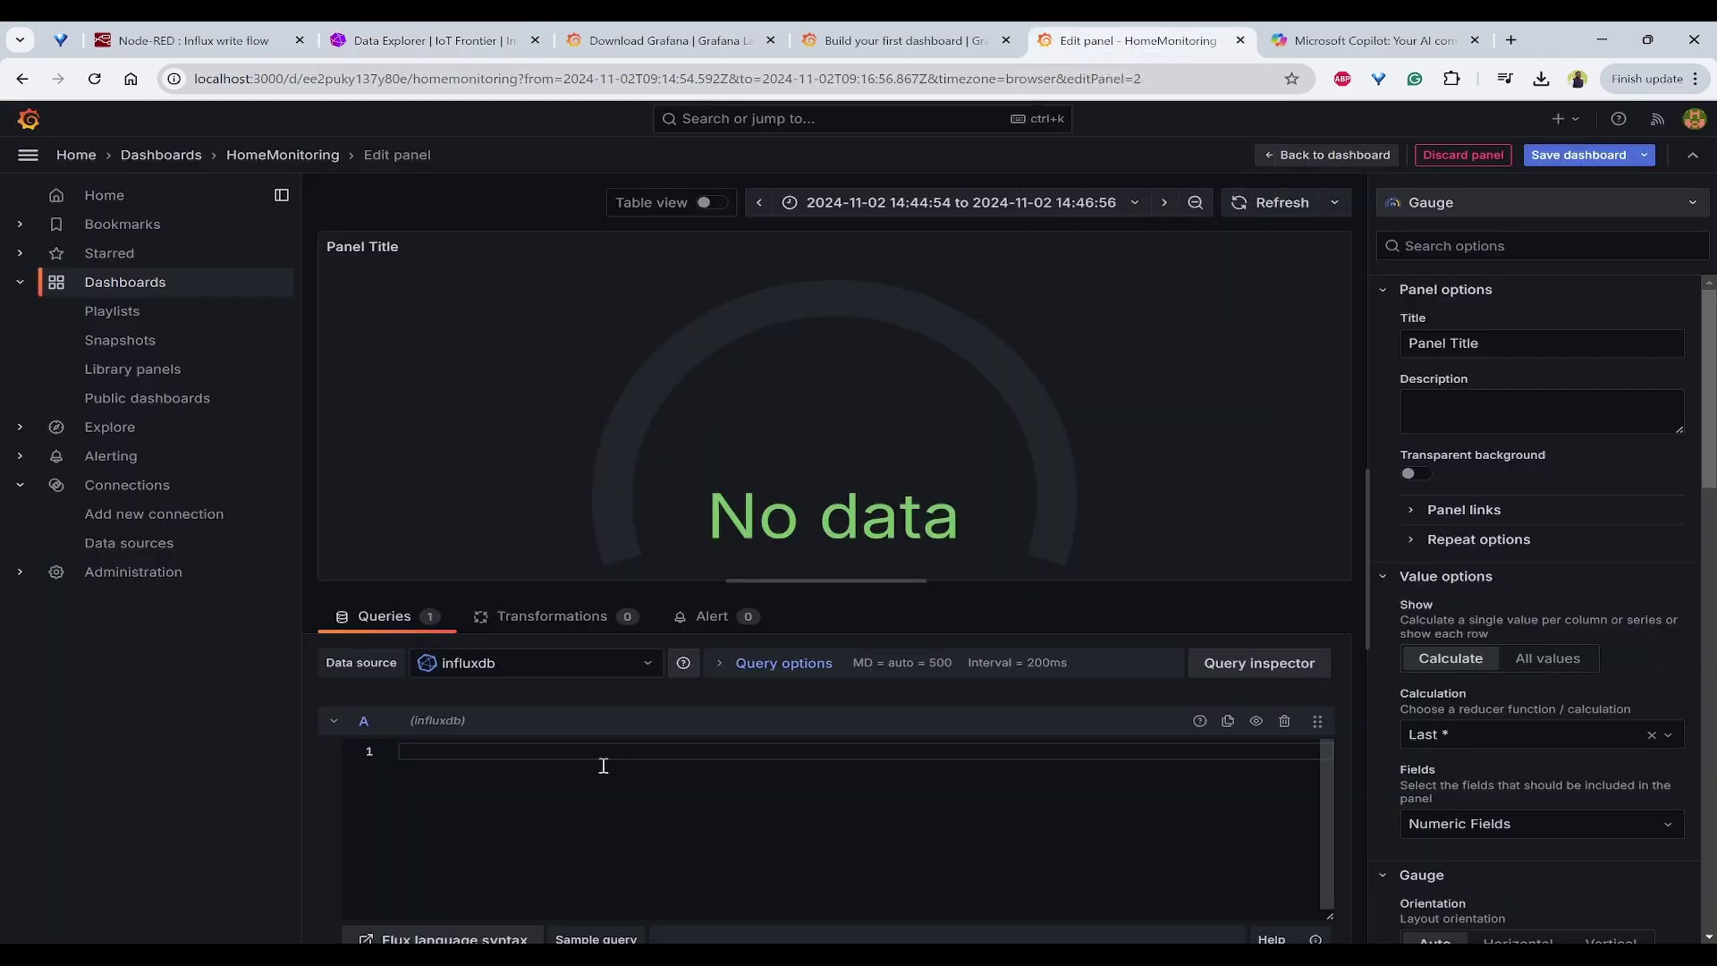
key(ctrl+v)
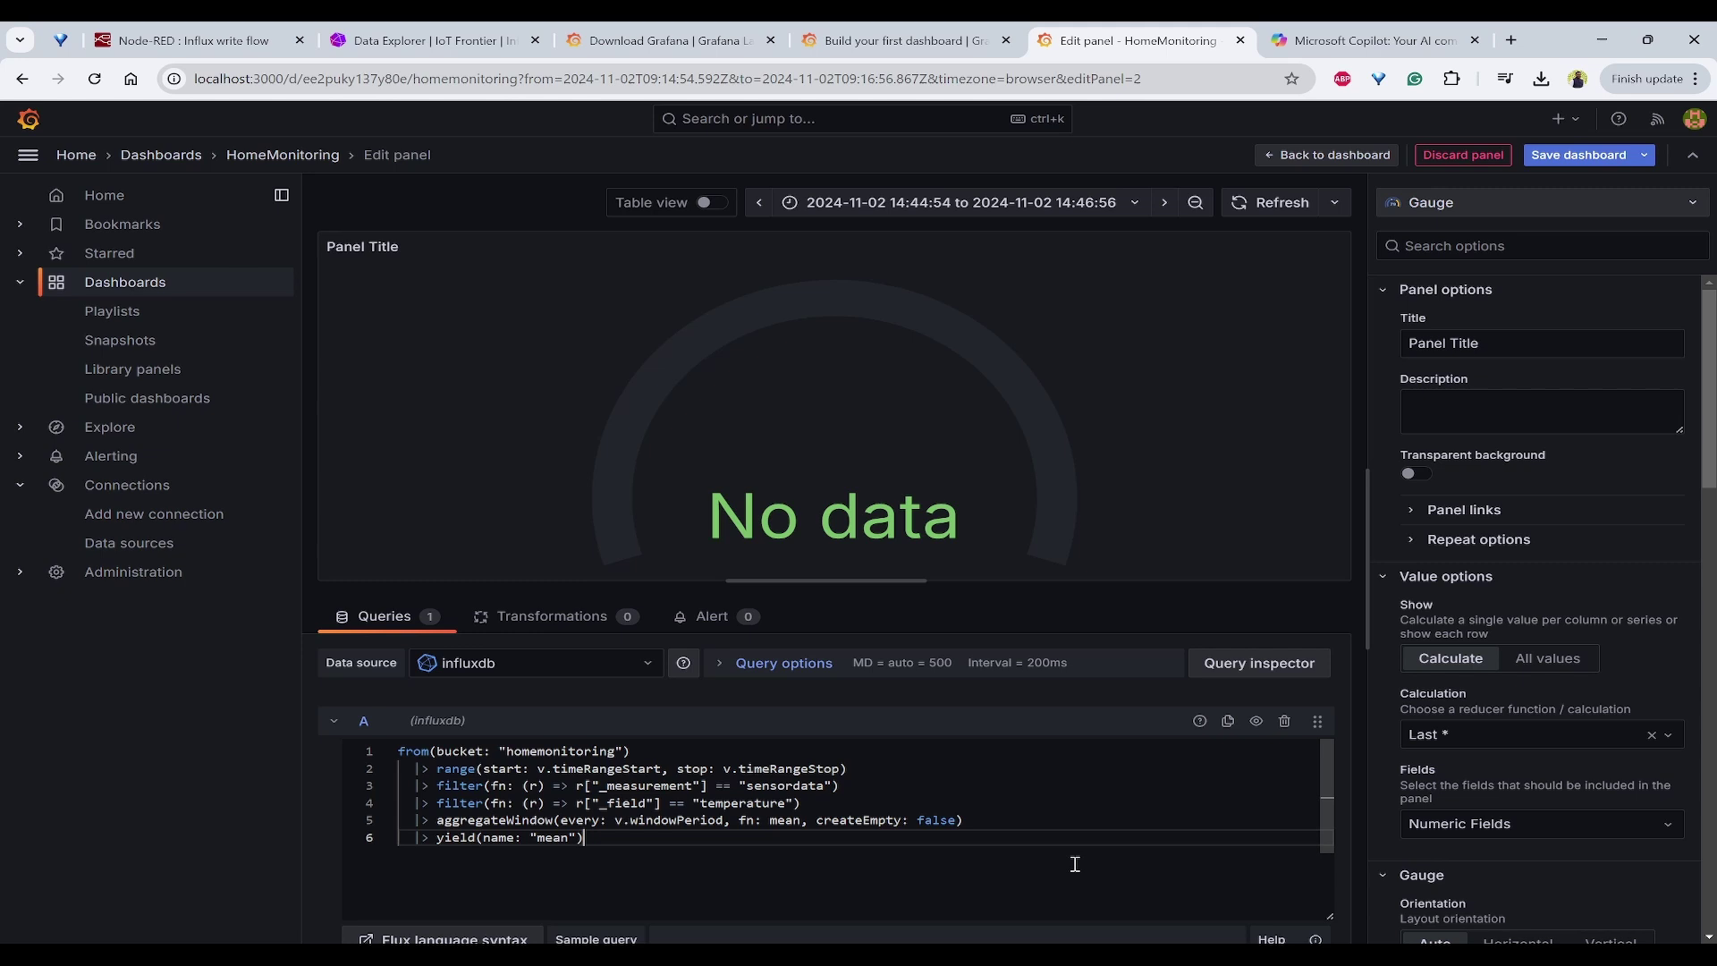
click(1008, 818)
click(1254, 204)
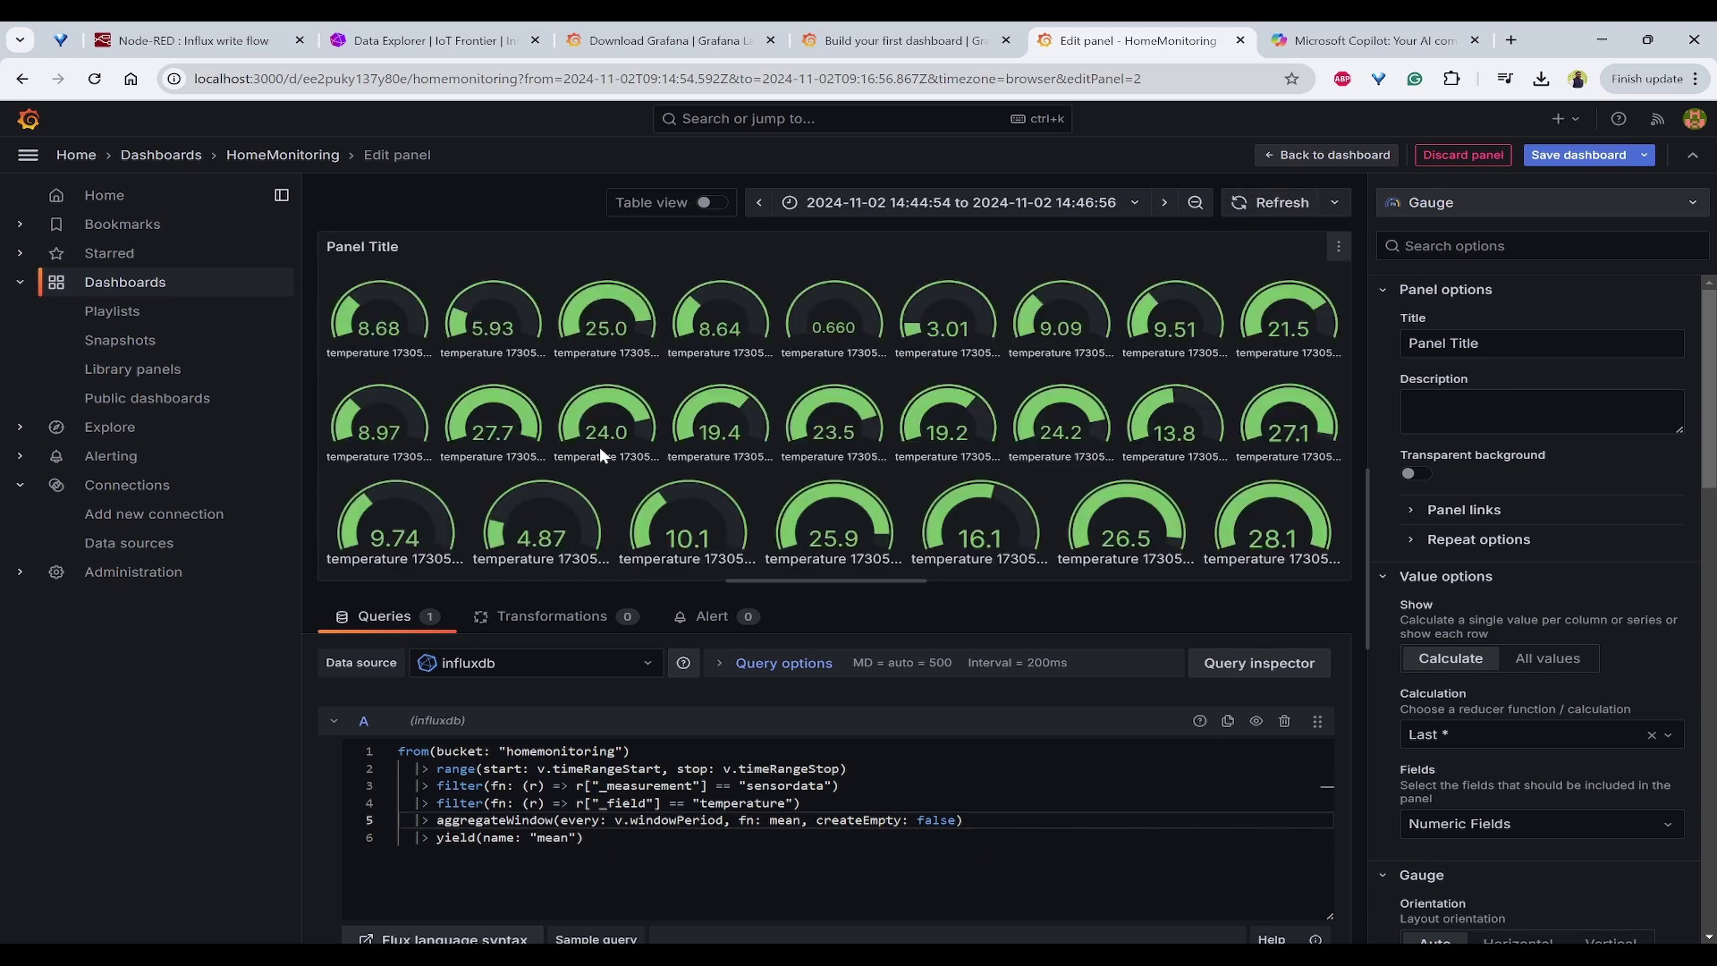
Step: Replace the aggregateWindow and yield lines with group() and top(n: 1) so the gauge reads 28.1
click(768, 854)
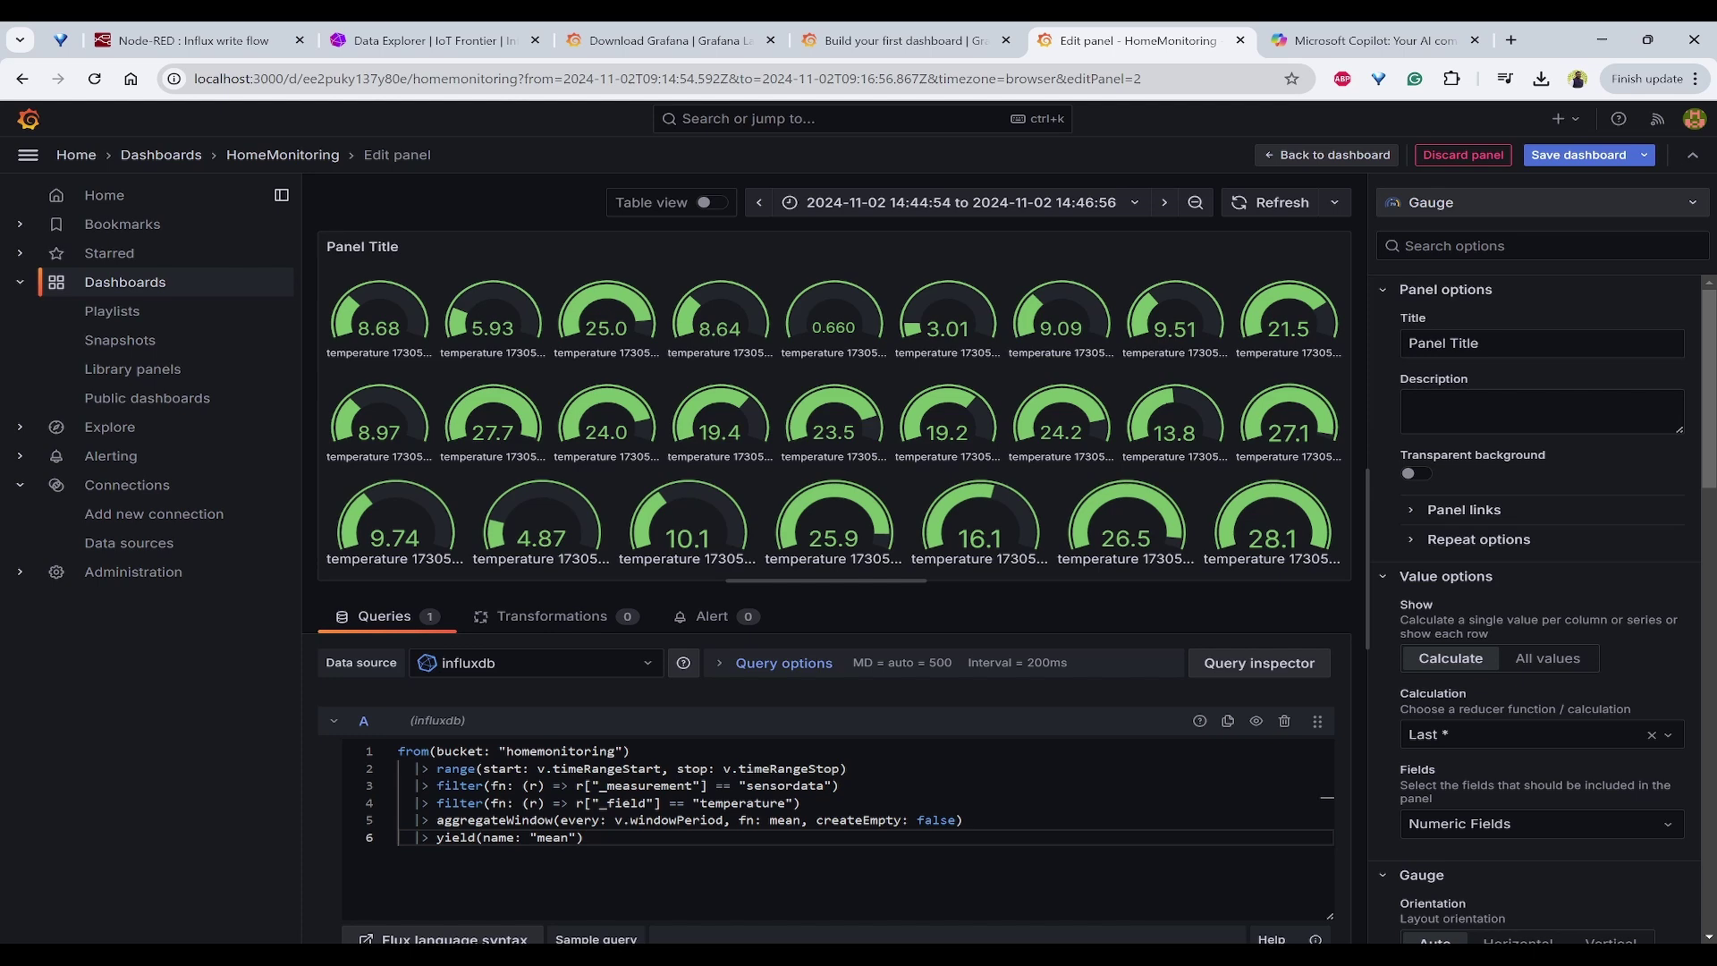
key(alt+Tab)
drag(433, 362, 51, 296)
key(ctrl+c)
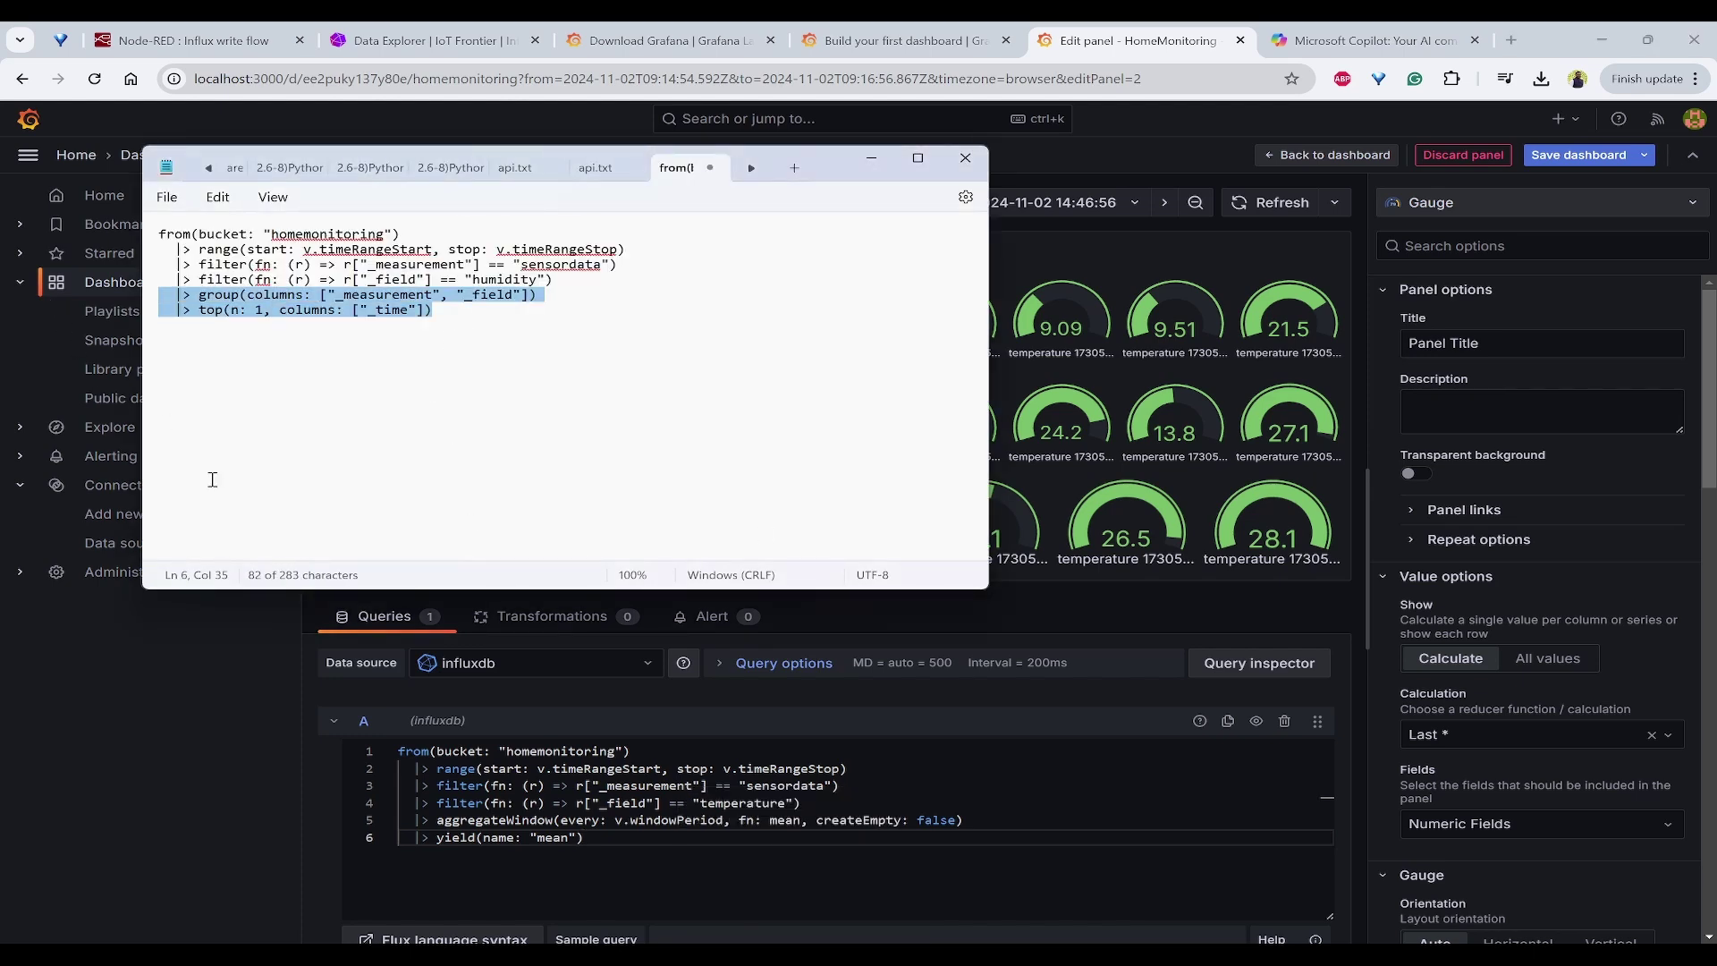
key(alt+Tab)
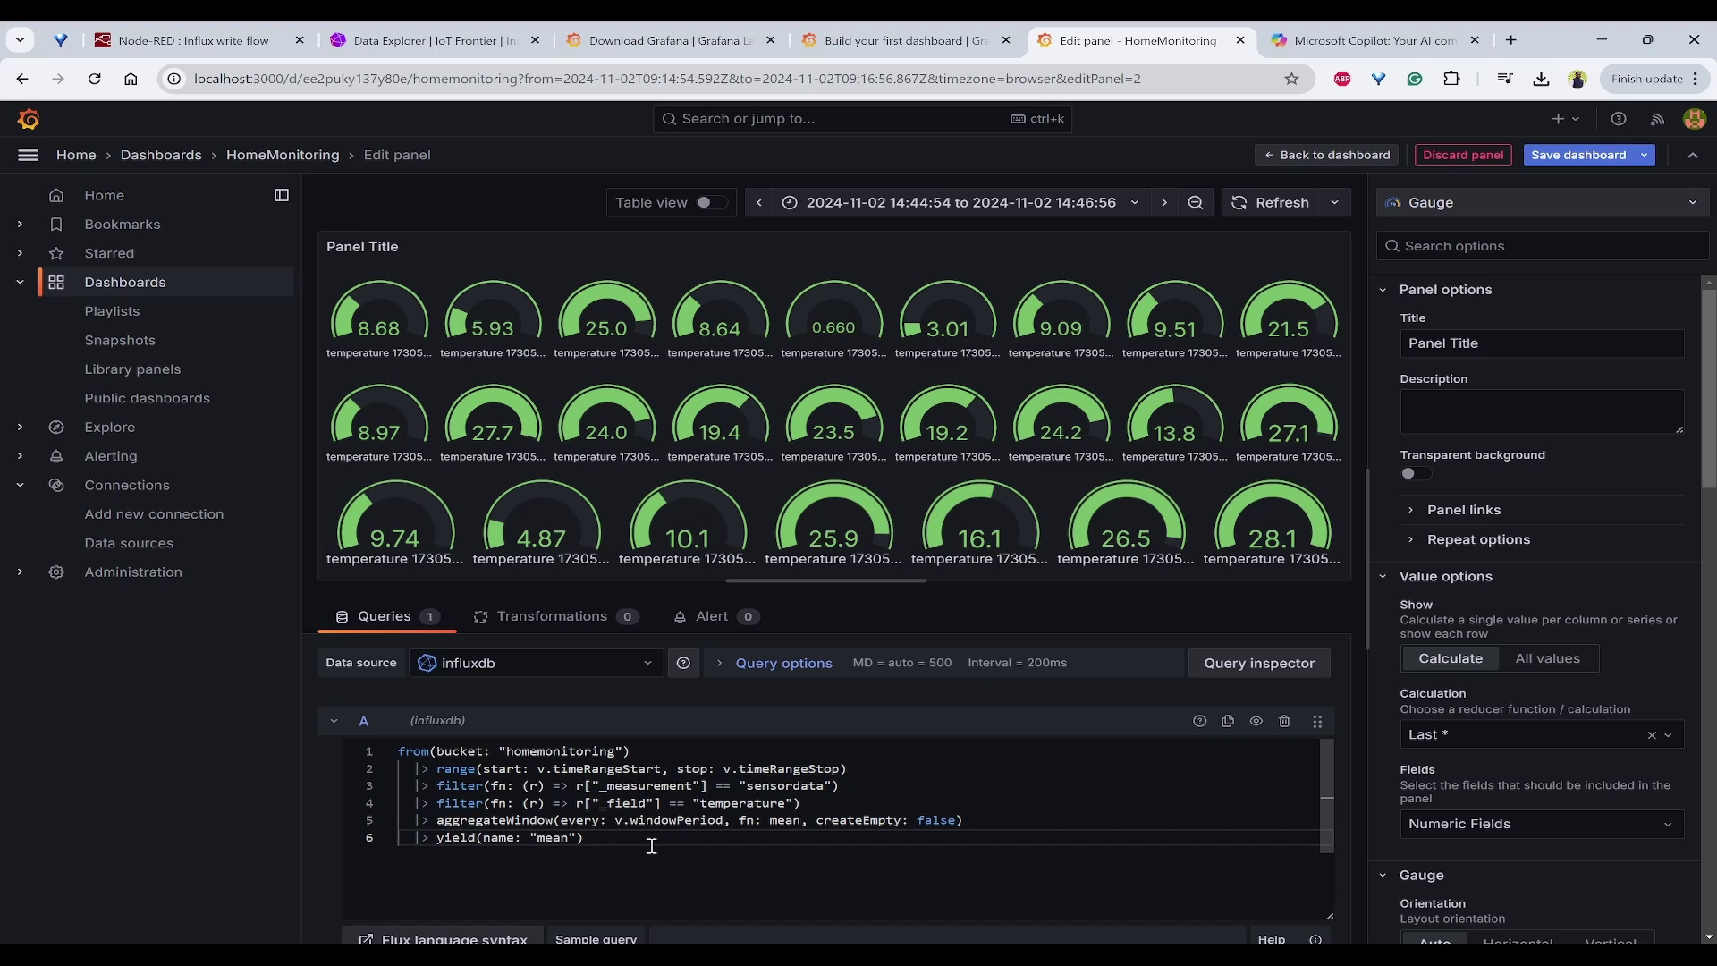
drag(652, 837, 329, 810)
key(ctrl+v)
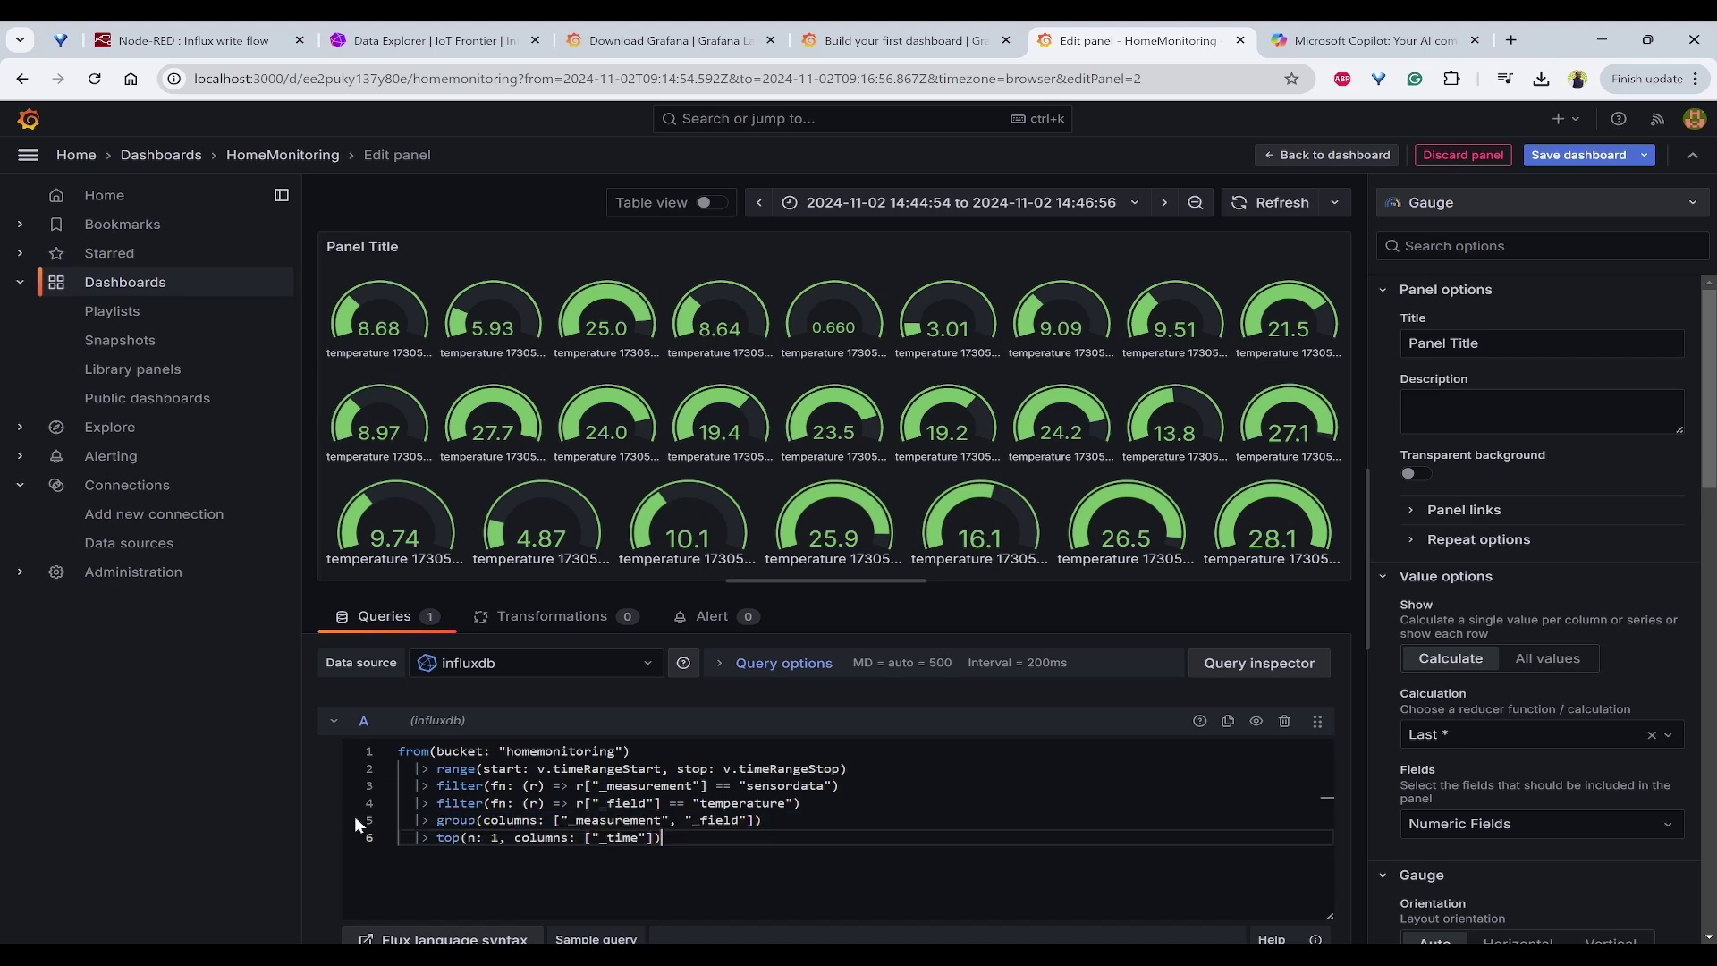
key(Return)
text(|> last())
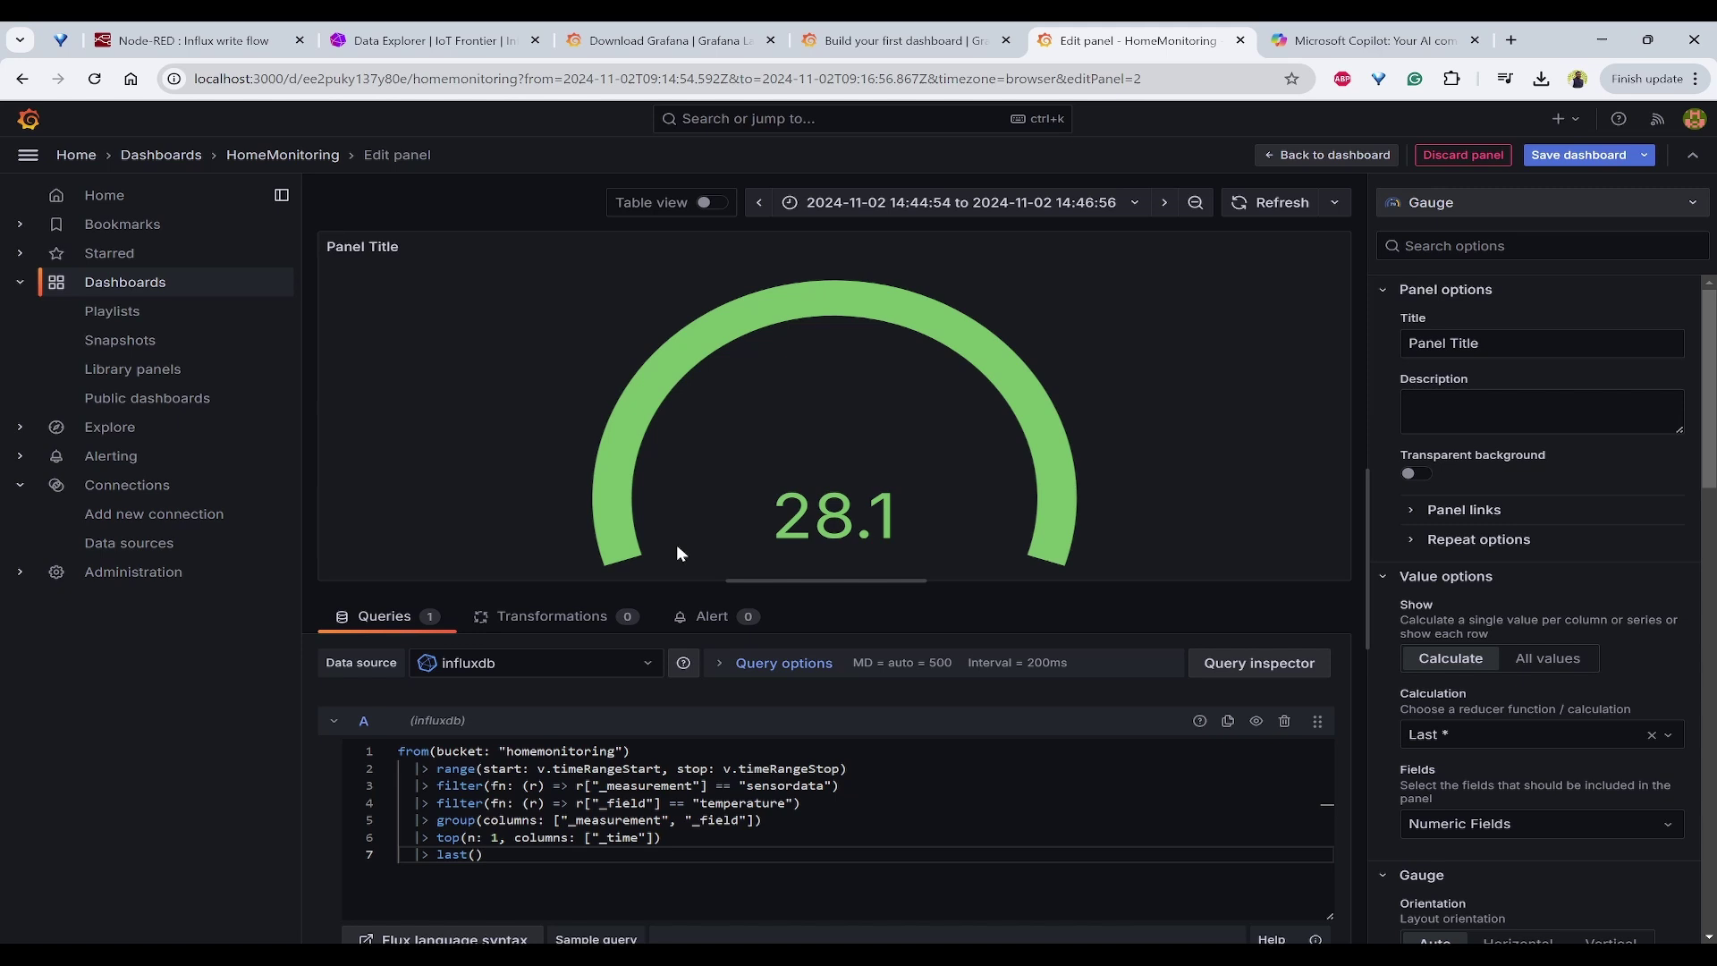
drag(545, 857, 296, 855)
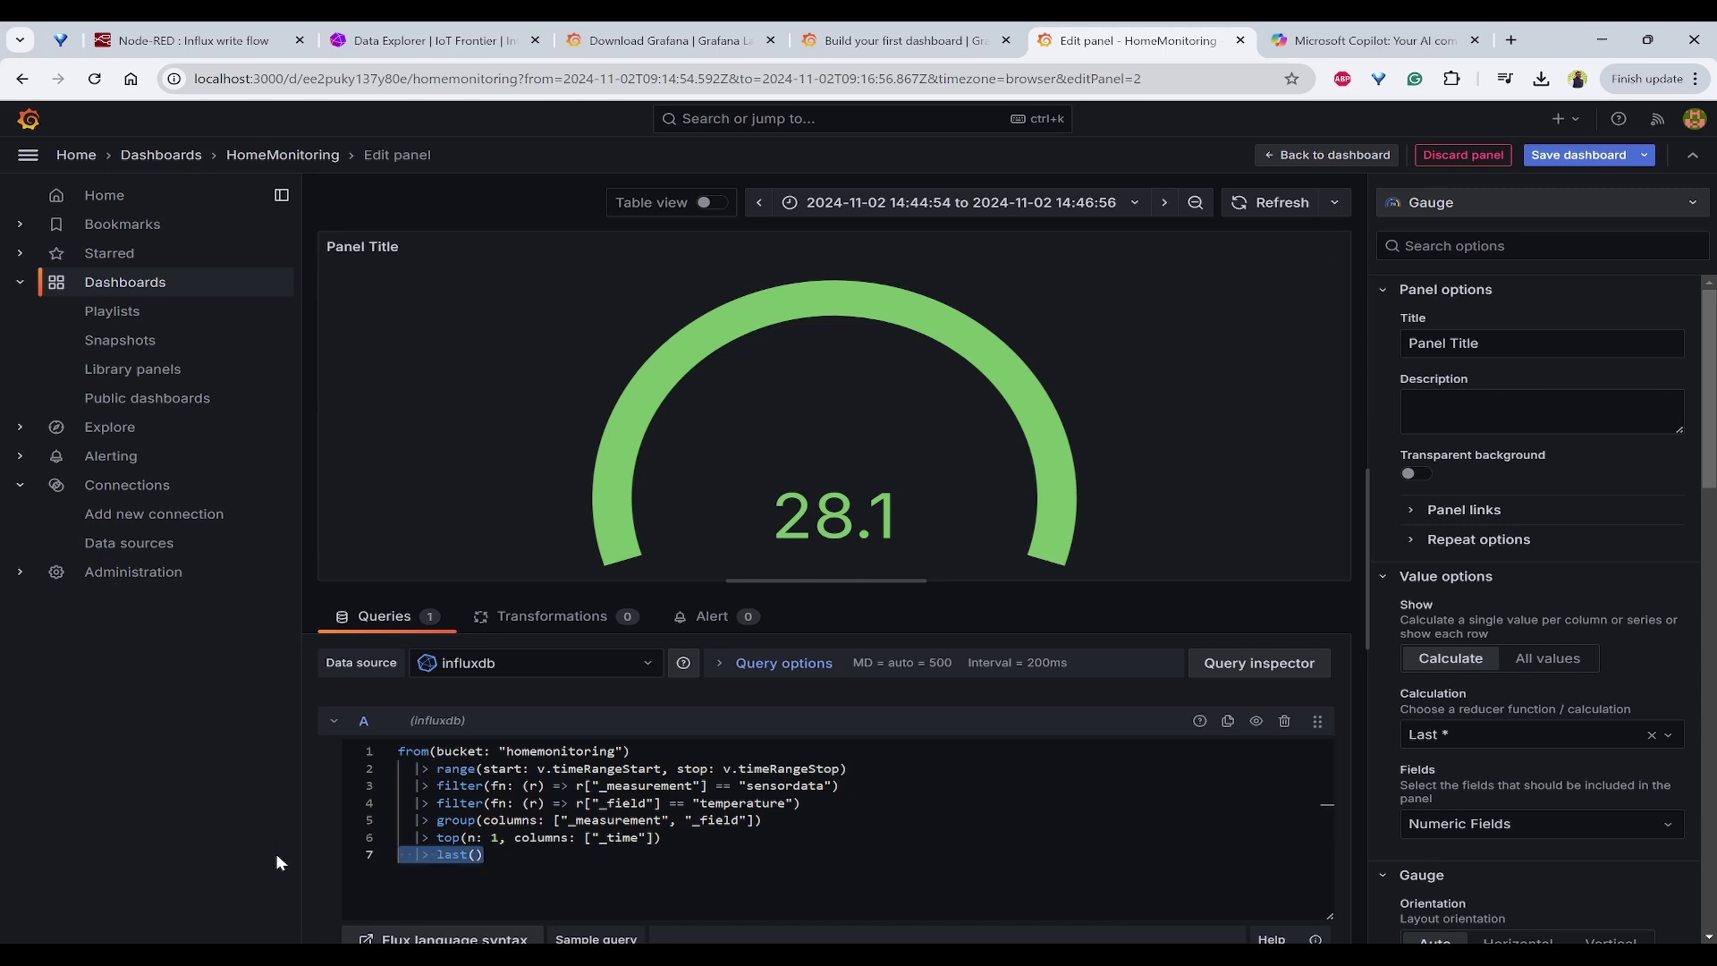
key(BackSpace)
click(1265, 203)
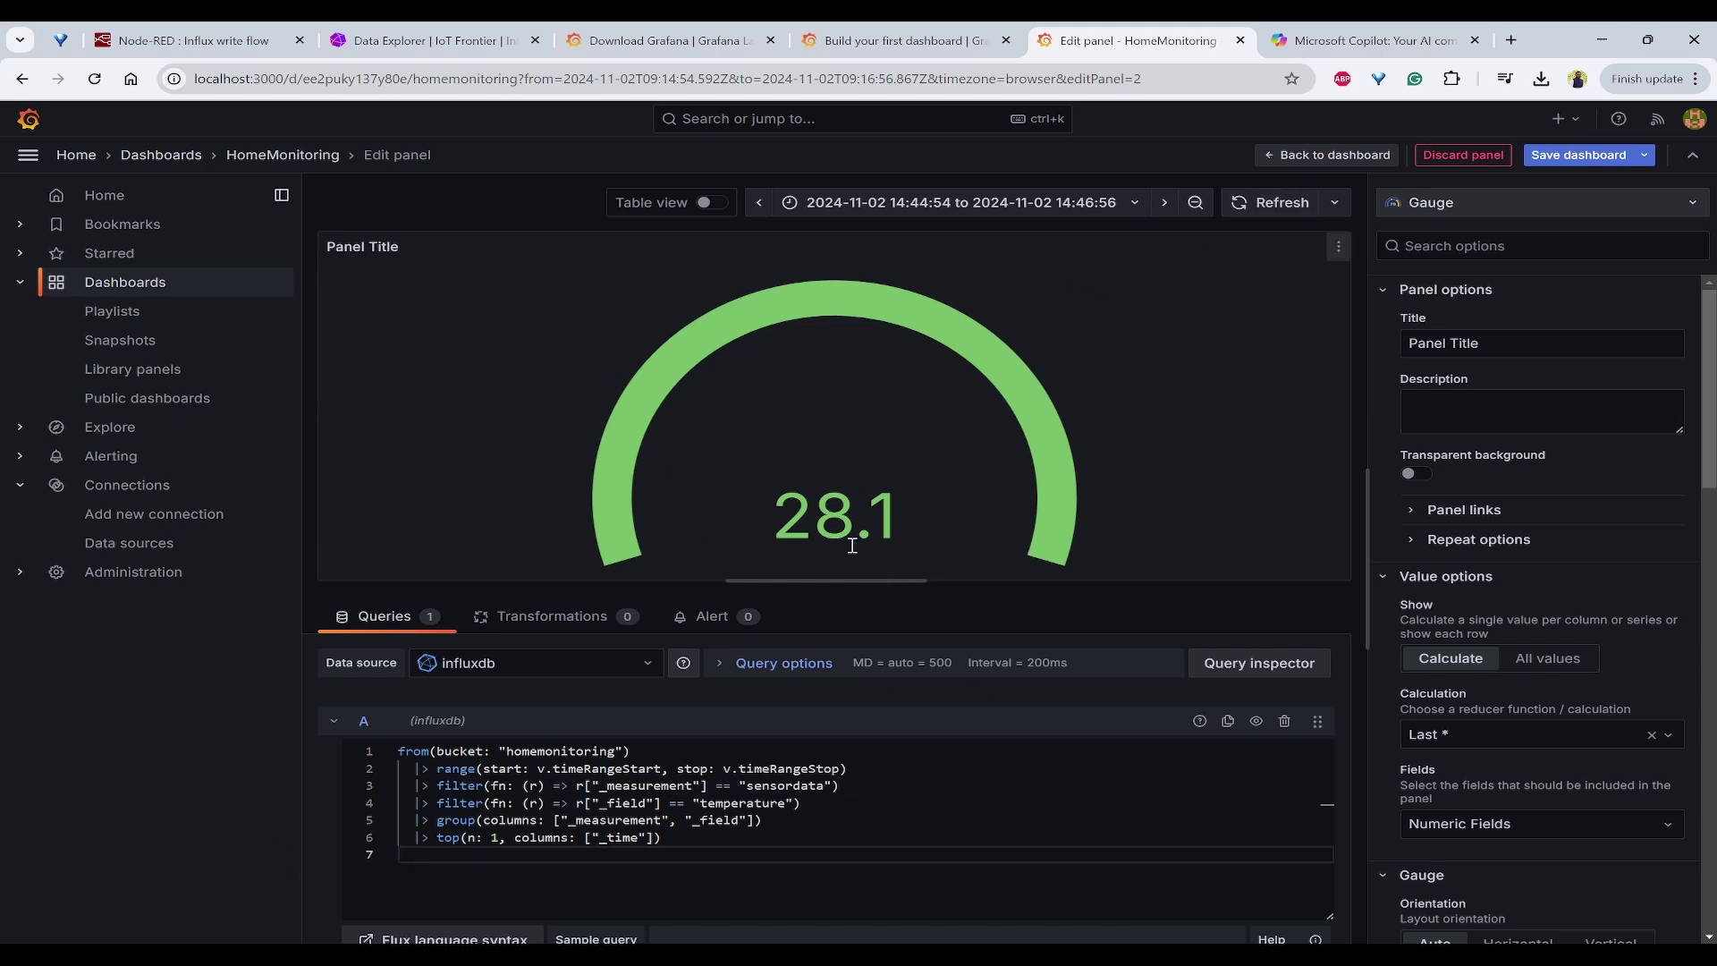
key(BackSpace)
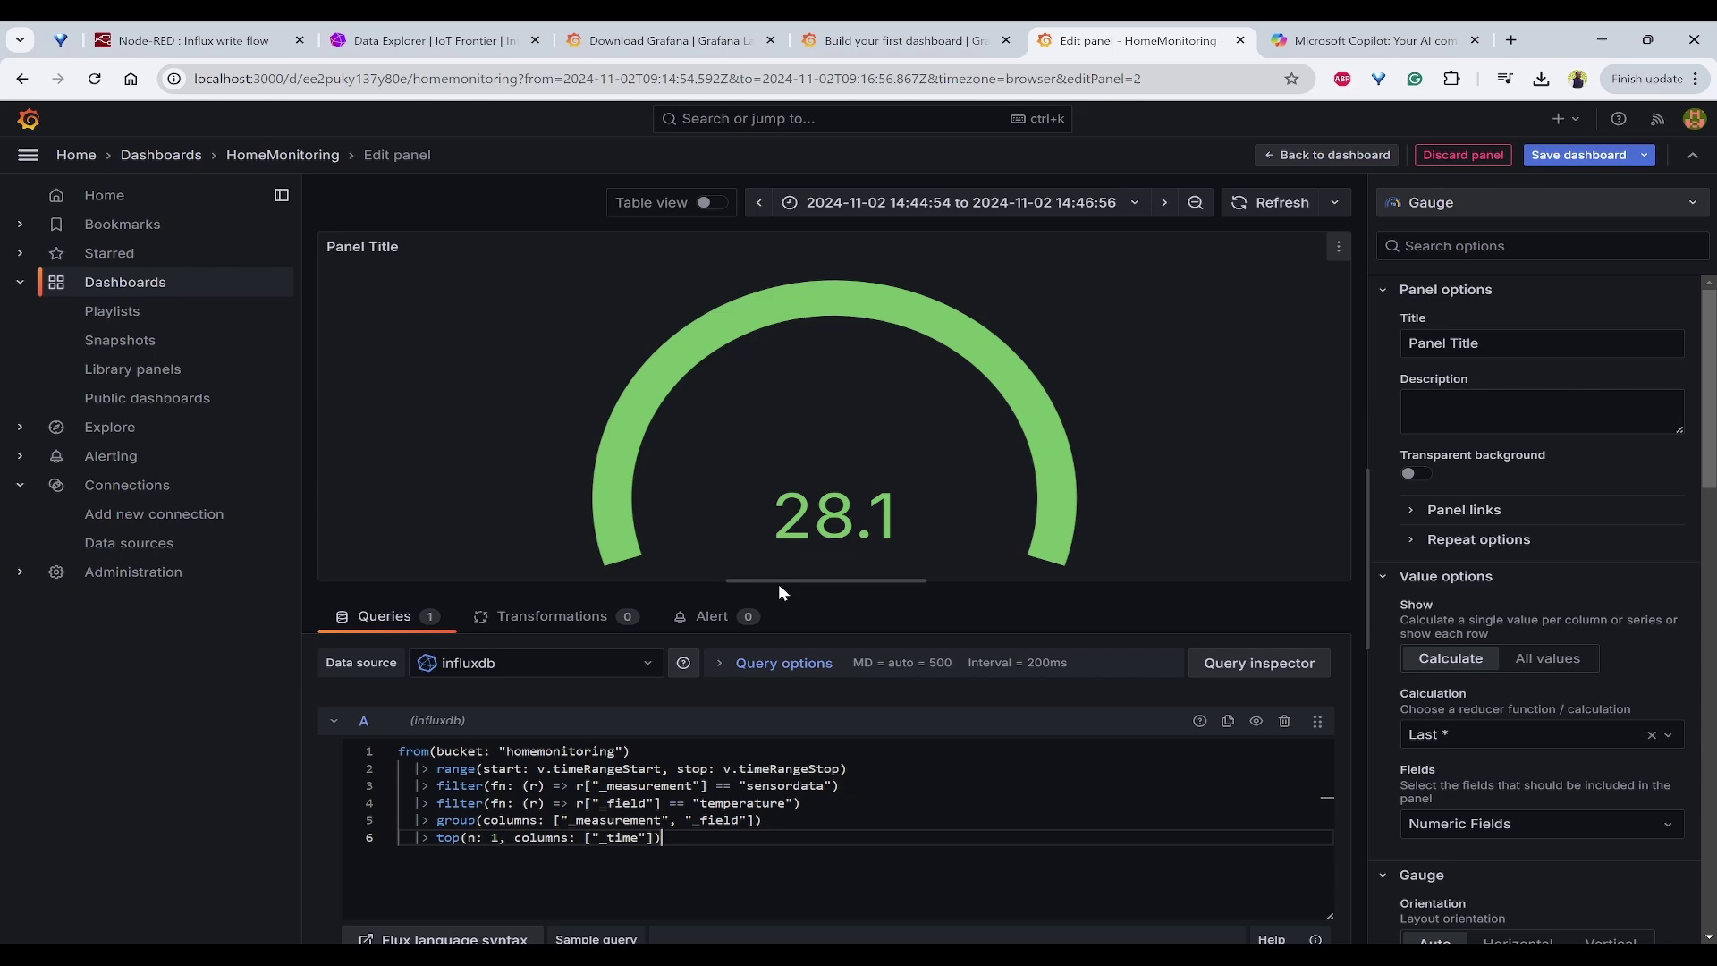
Step: Save the HomeMonitoring dashboard and set its auto-refresh interval to 5s
click(1569, 157)
click(1013, 436)
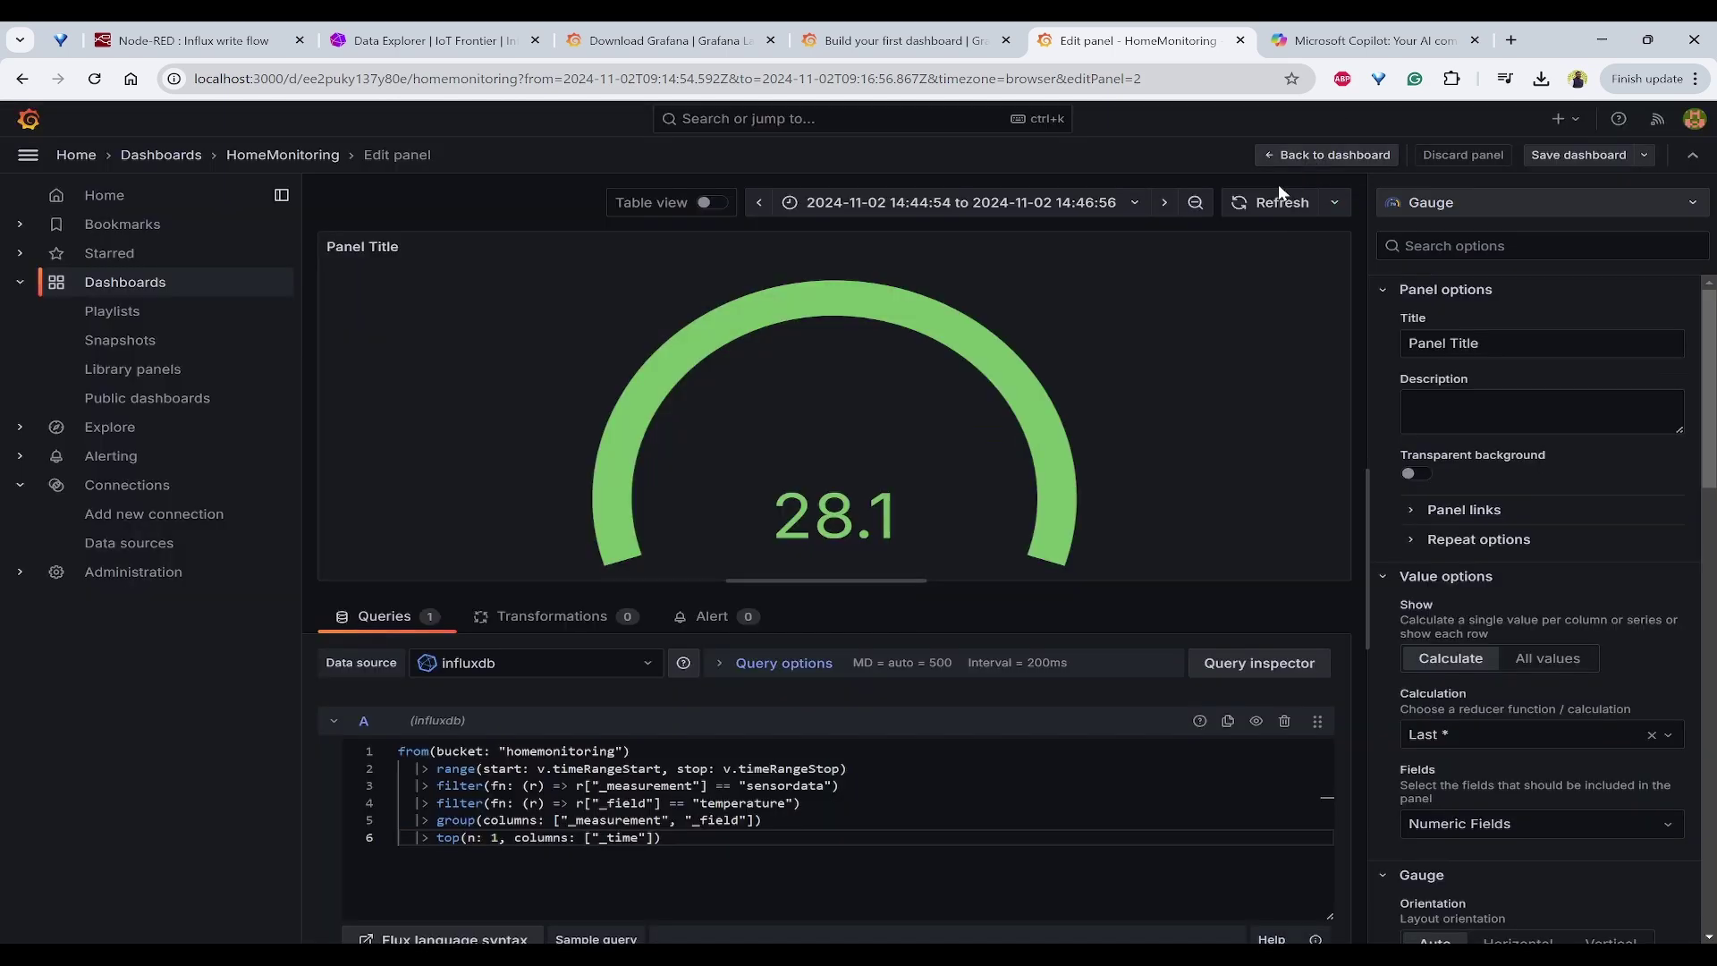
click(1336, 156)
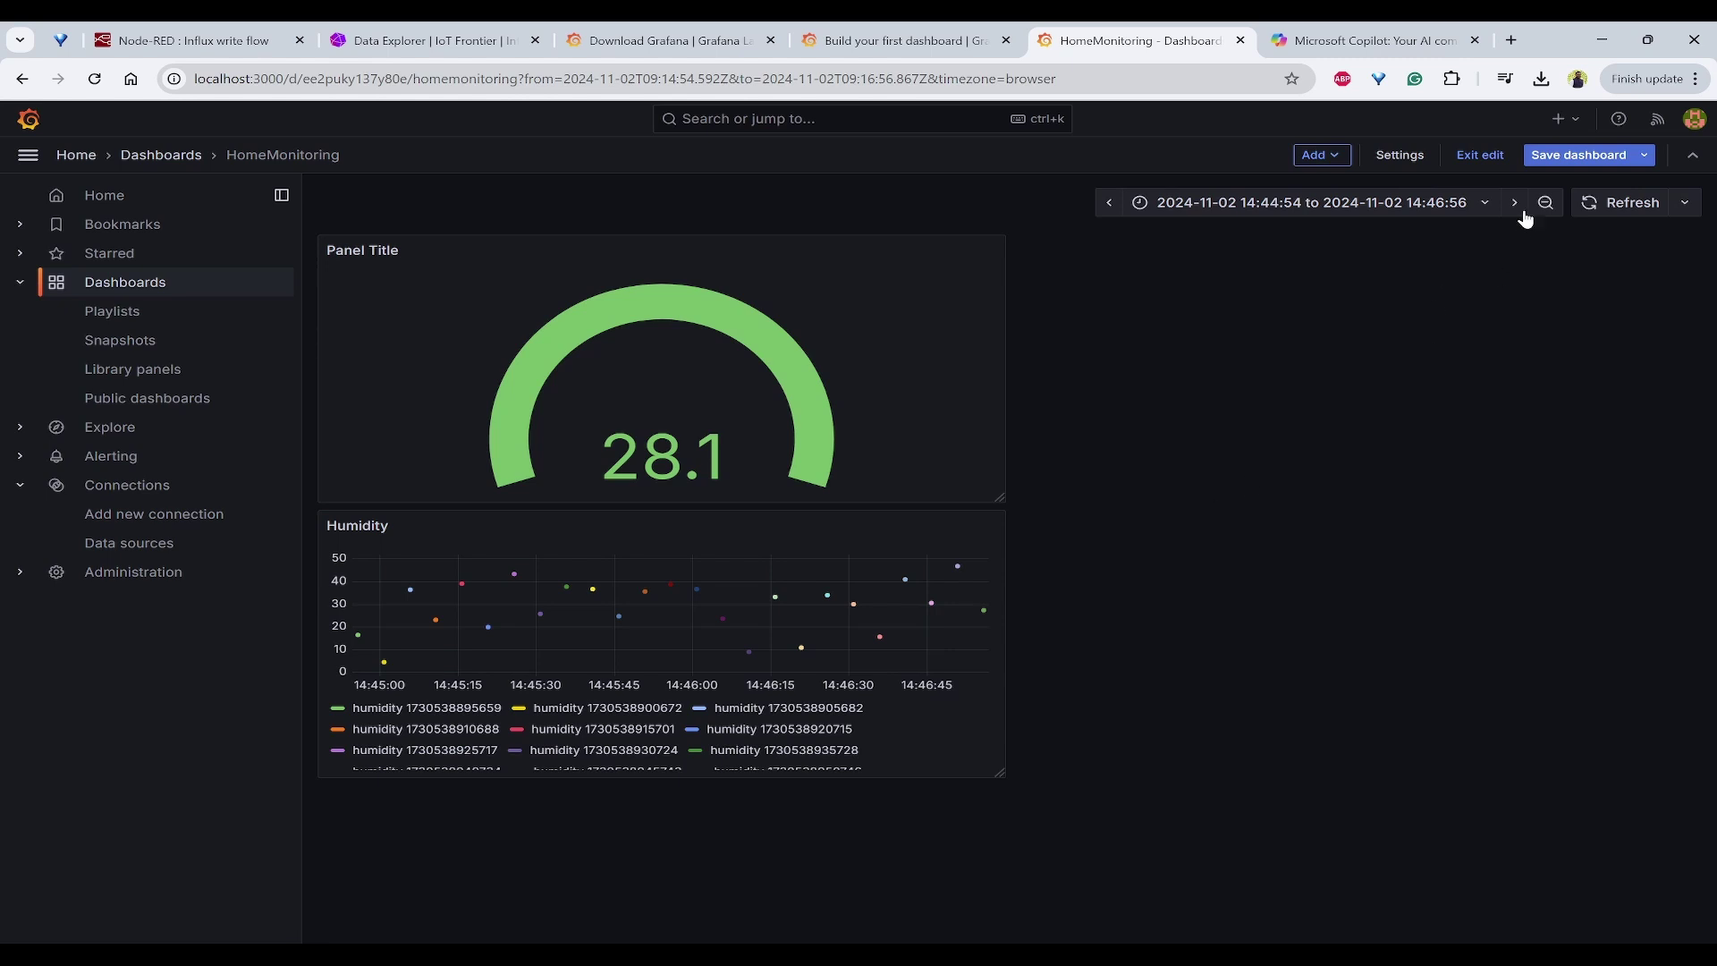
click(1687, 207)
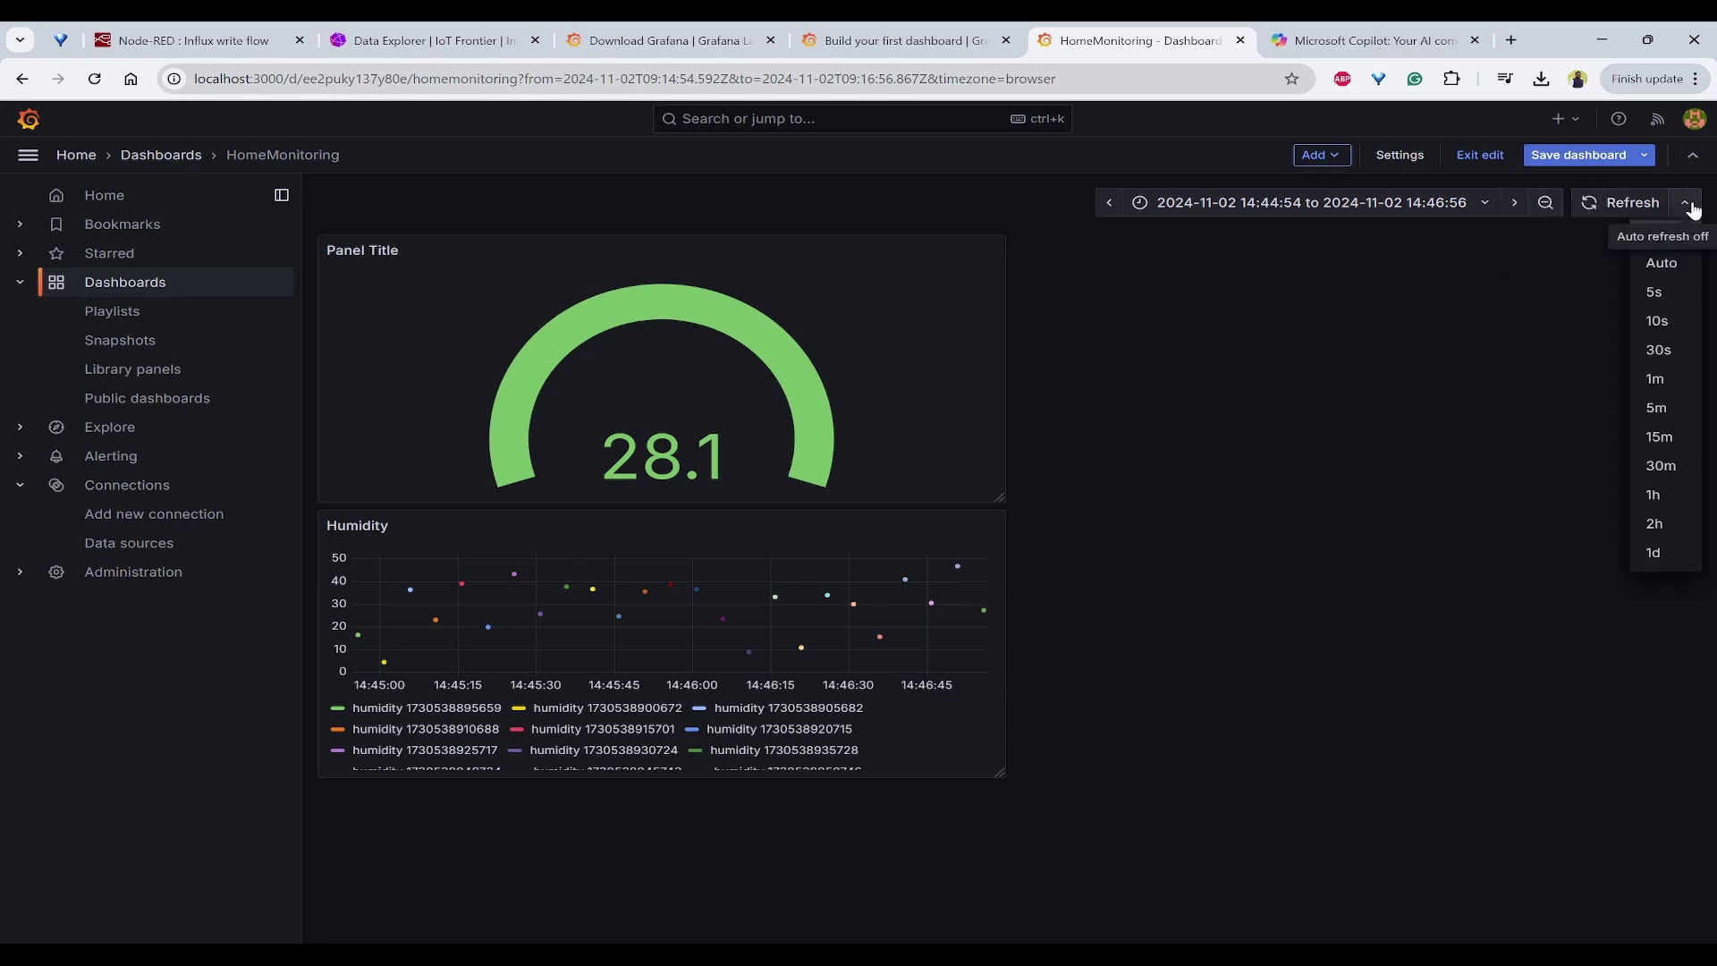
click(1677, 294)
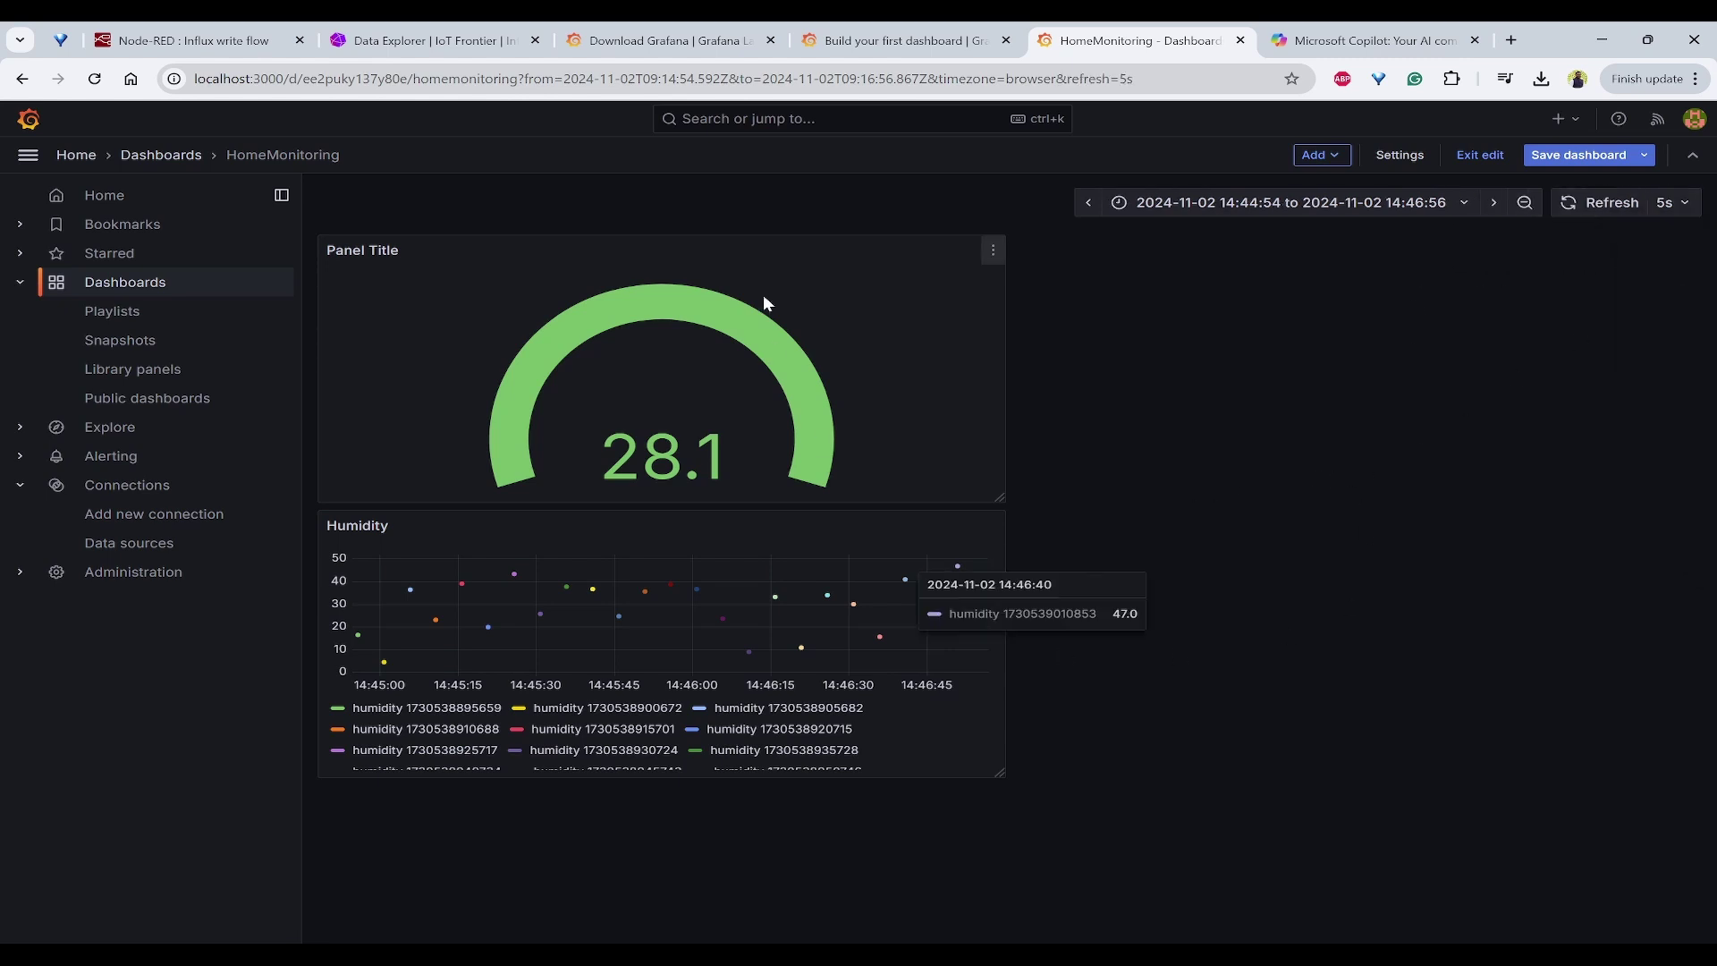
click(192, 40)
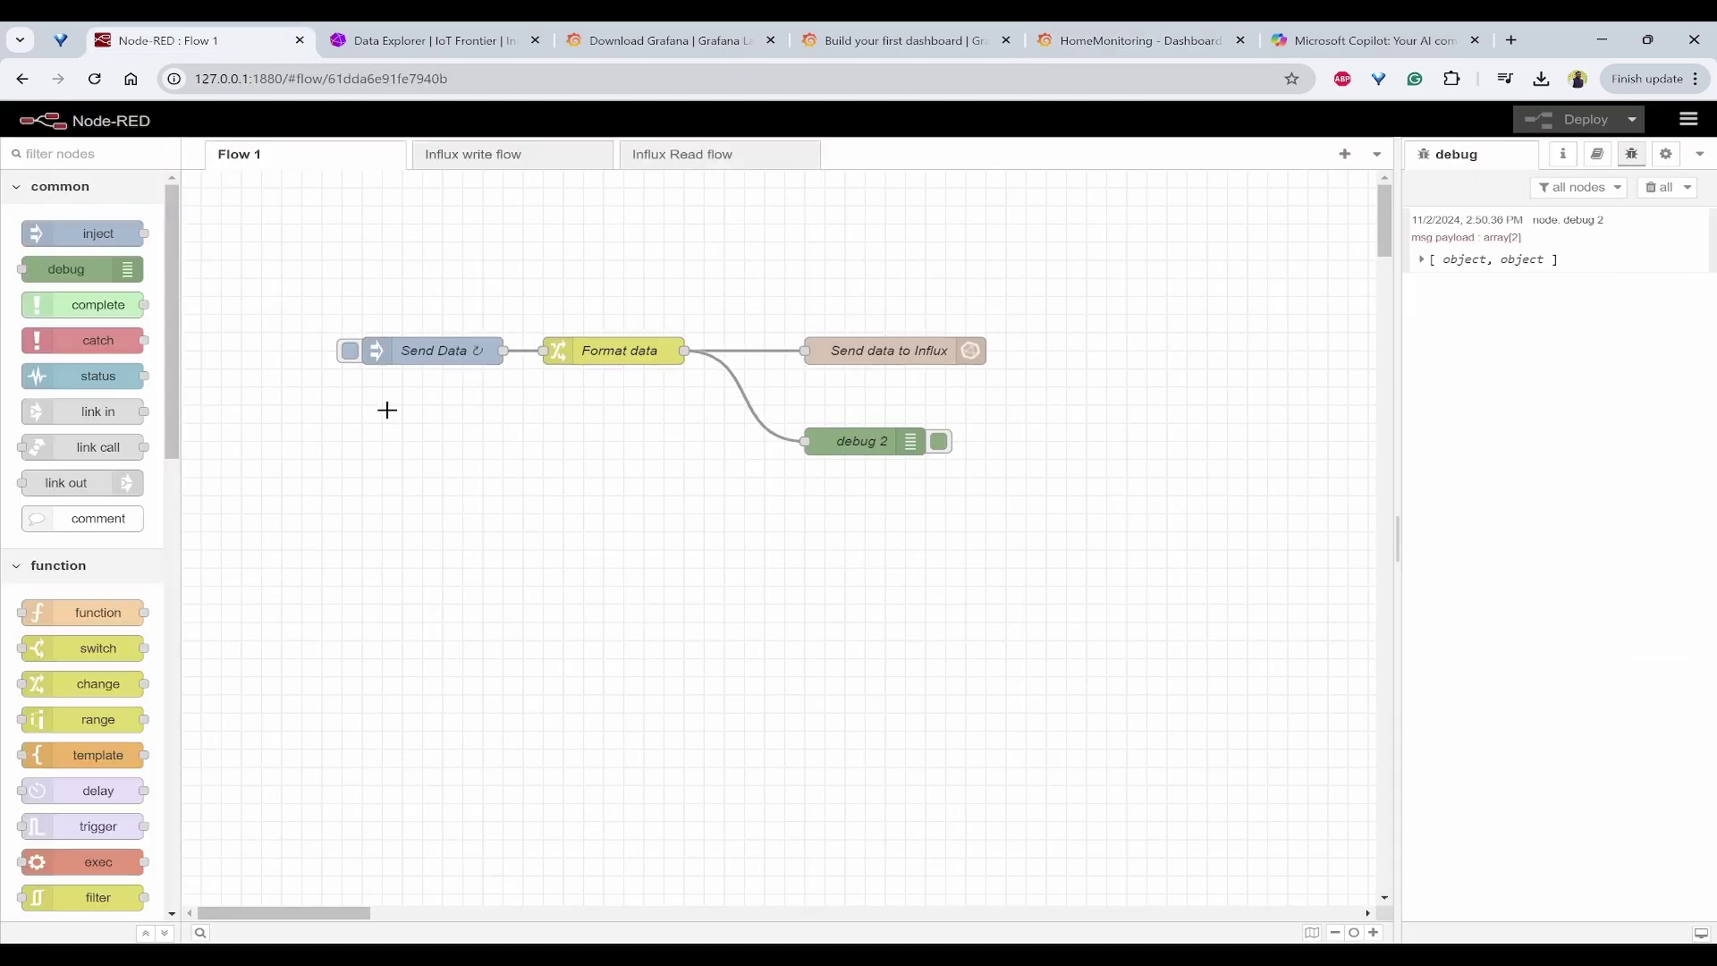
click(441, 356)
double_click(441, 356)
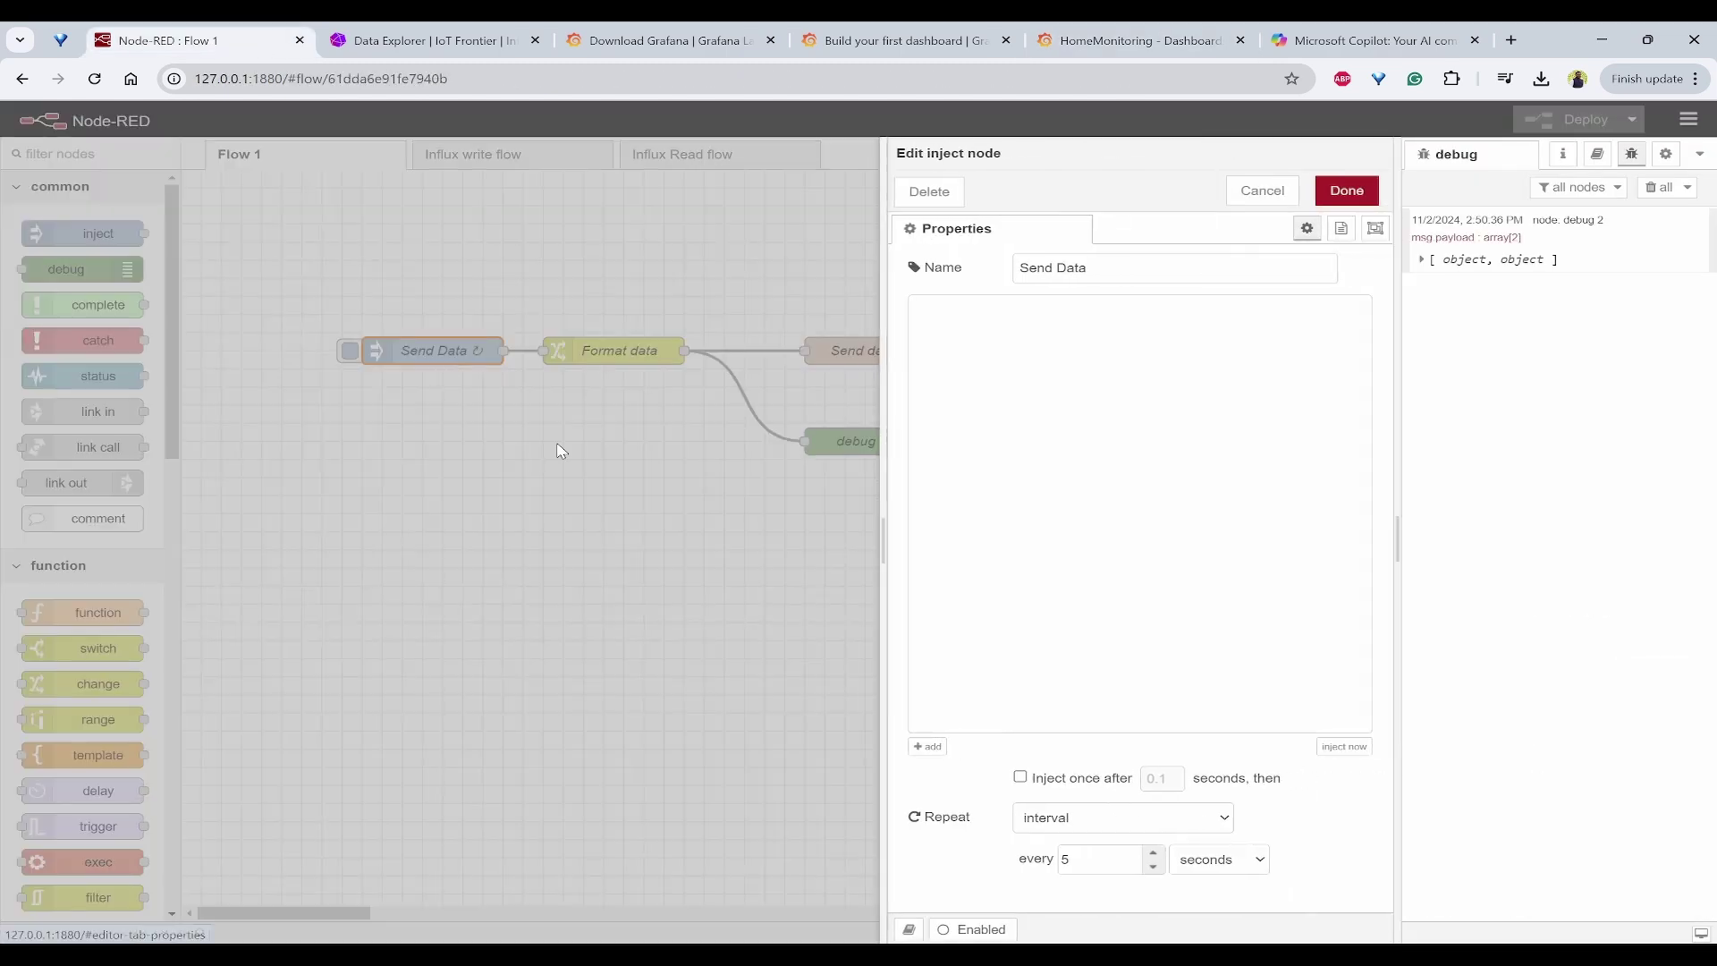
click(1092, 819)
click(850, 835)
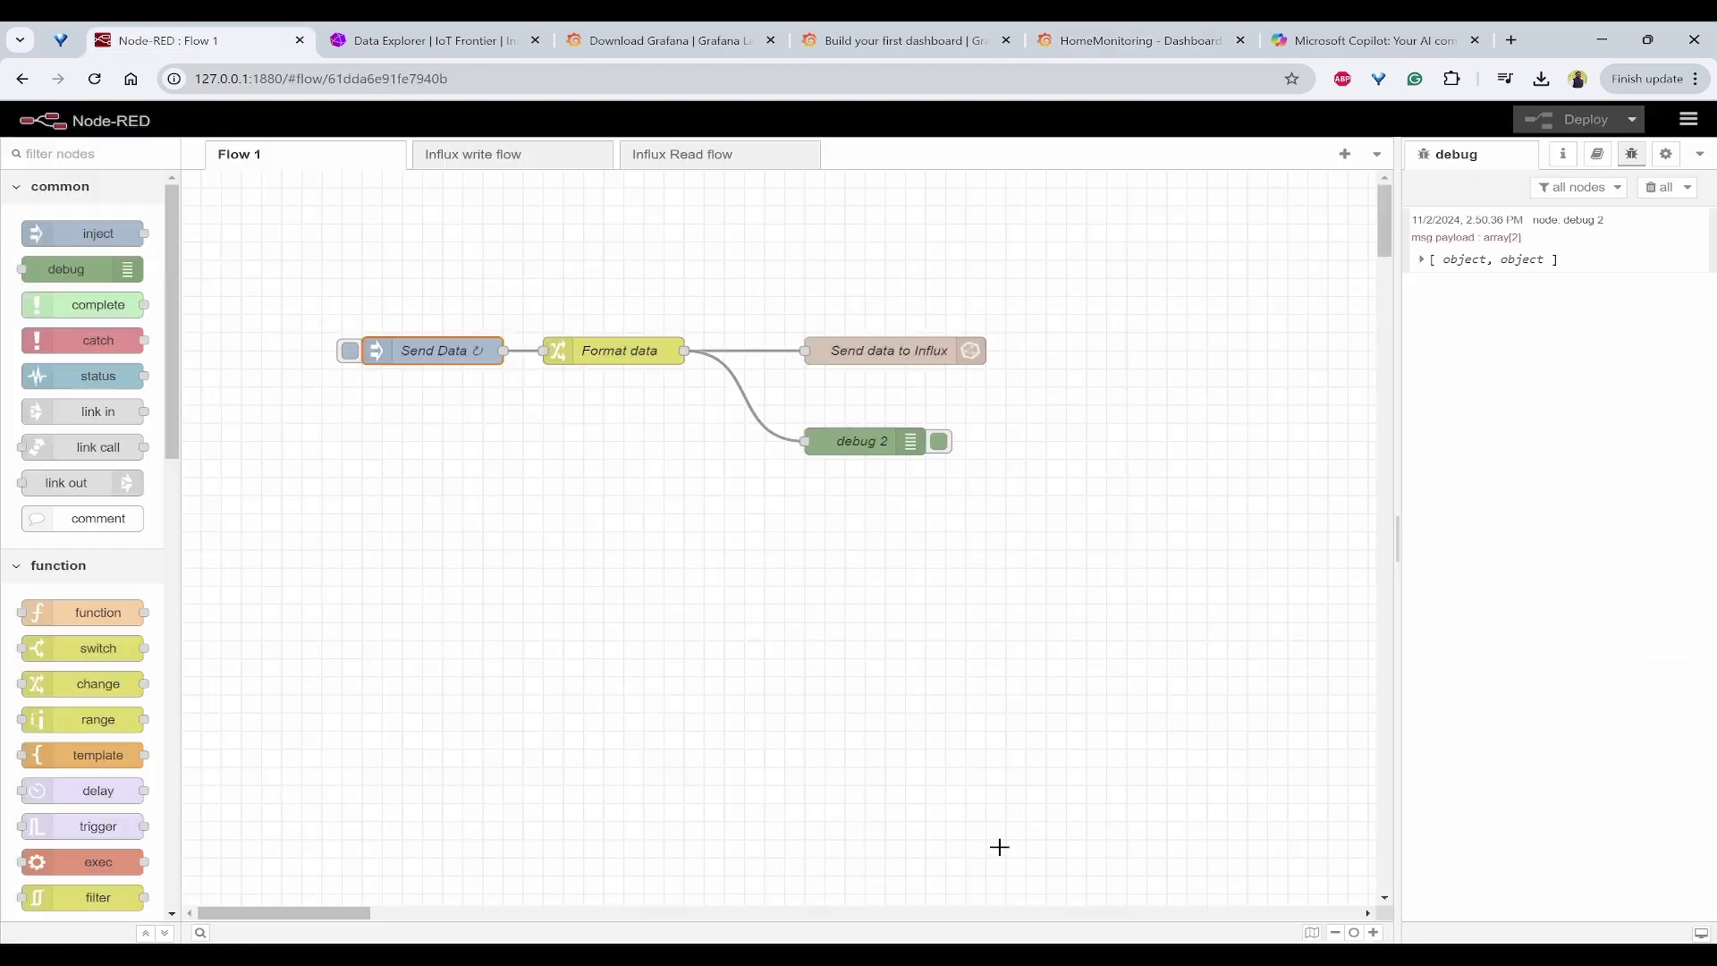
double_click(446, 343)
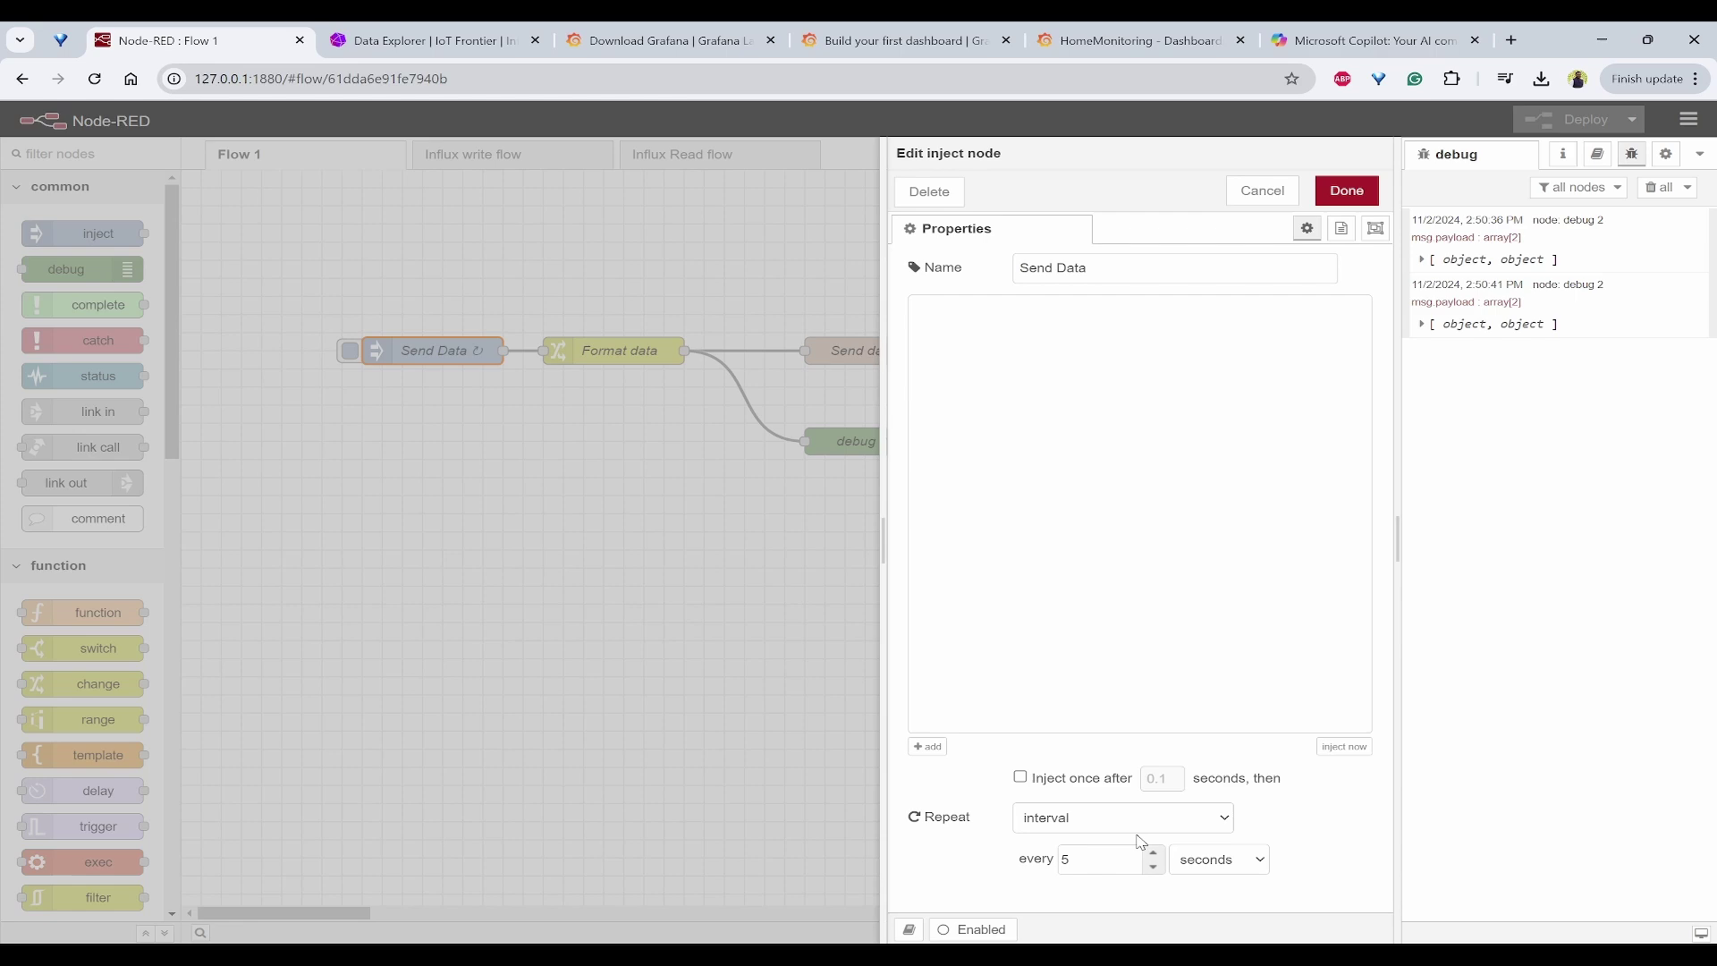
click(1270, 192)
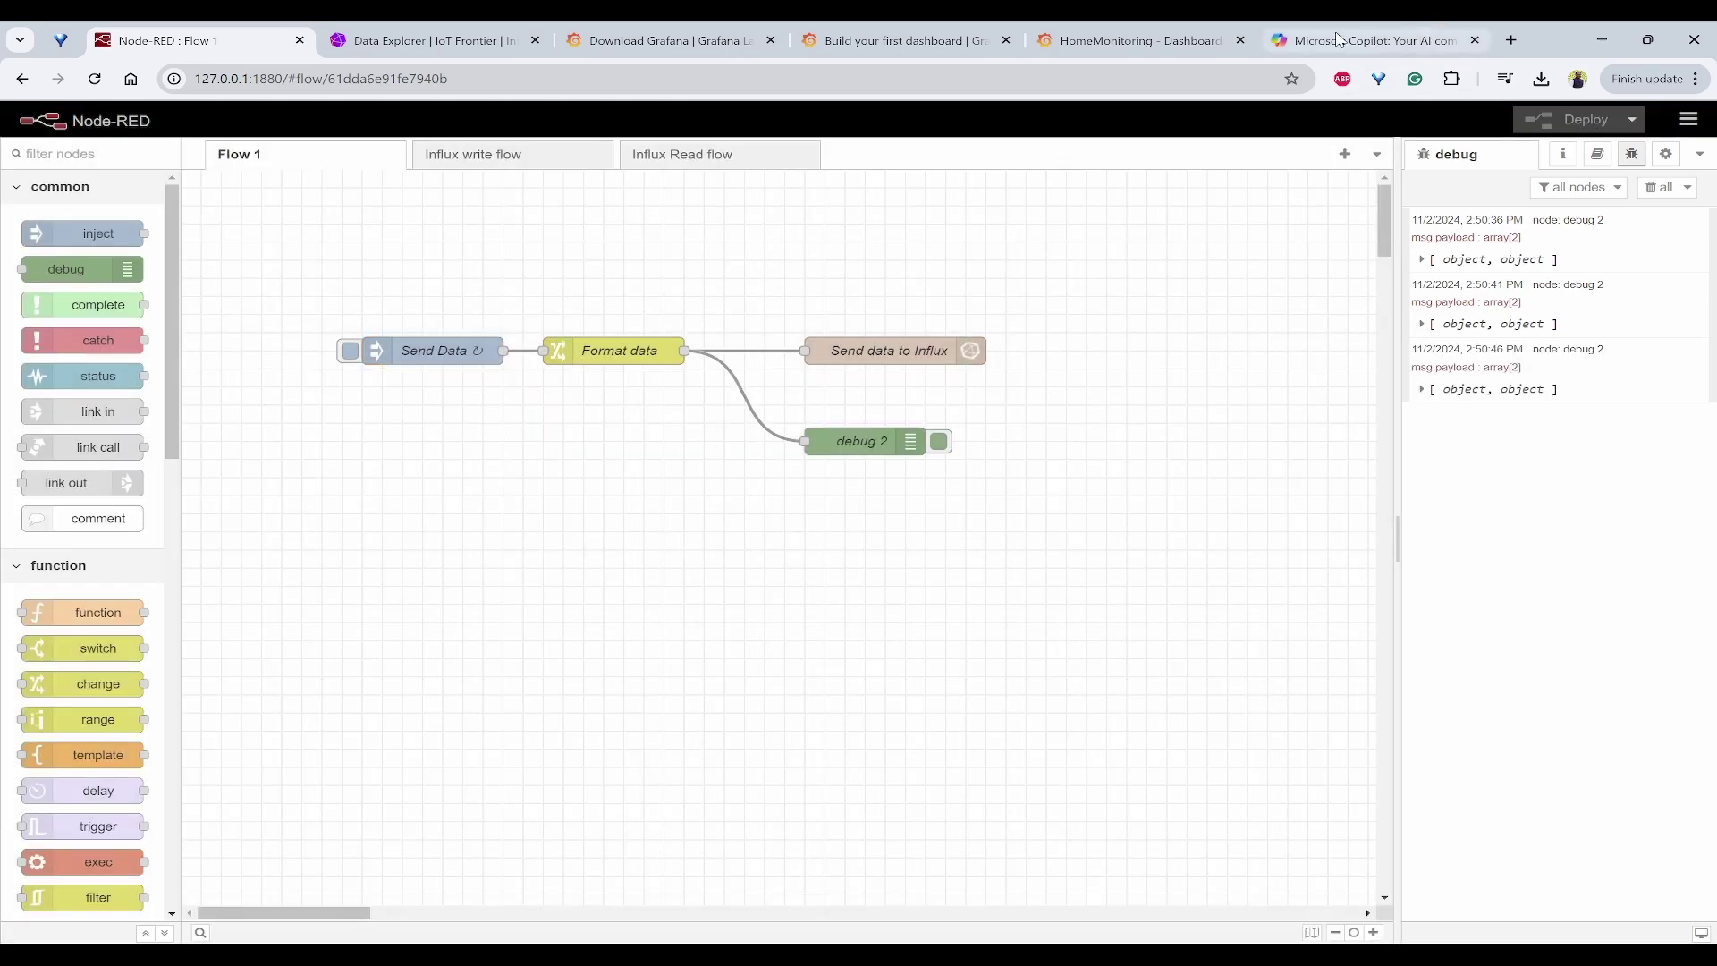
Step: Return to the HomeMonitoring dashboard, show the last 5 minutes and refresh the panels
click(1135, 40)
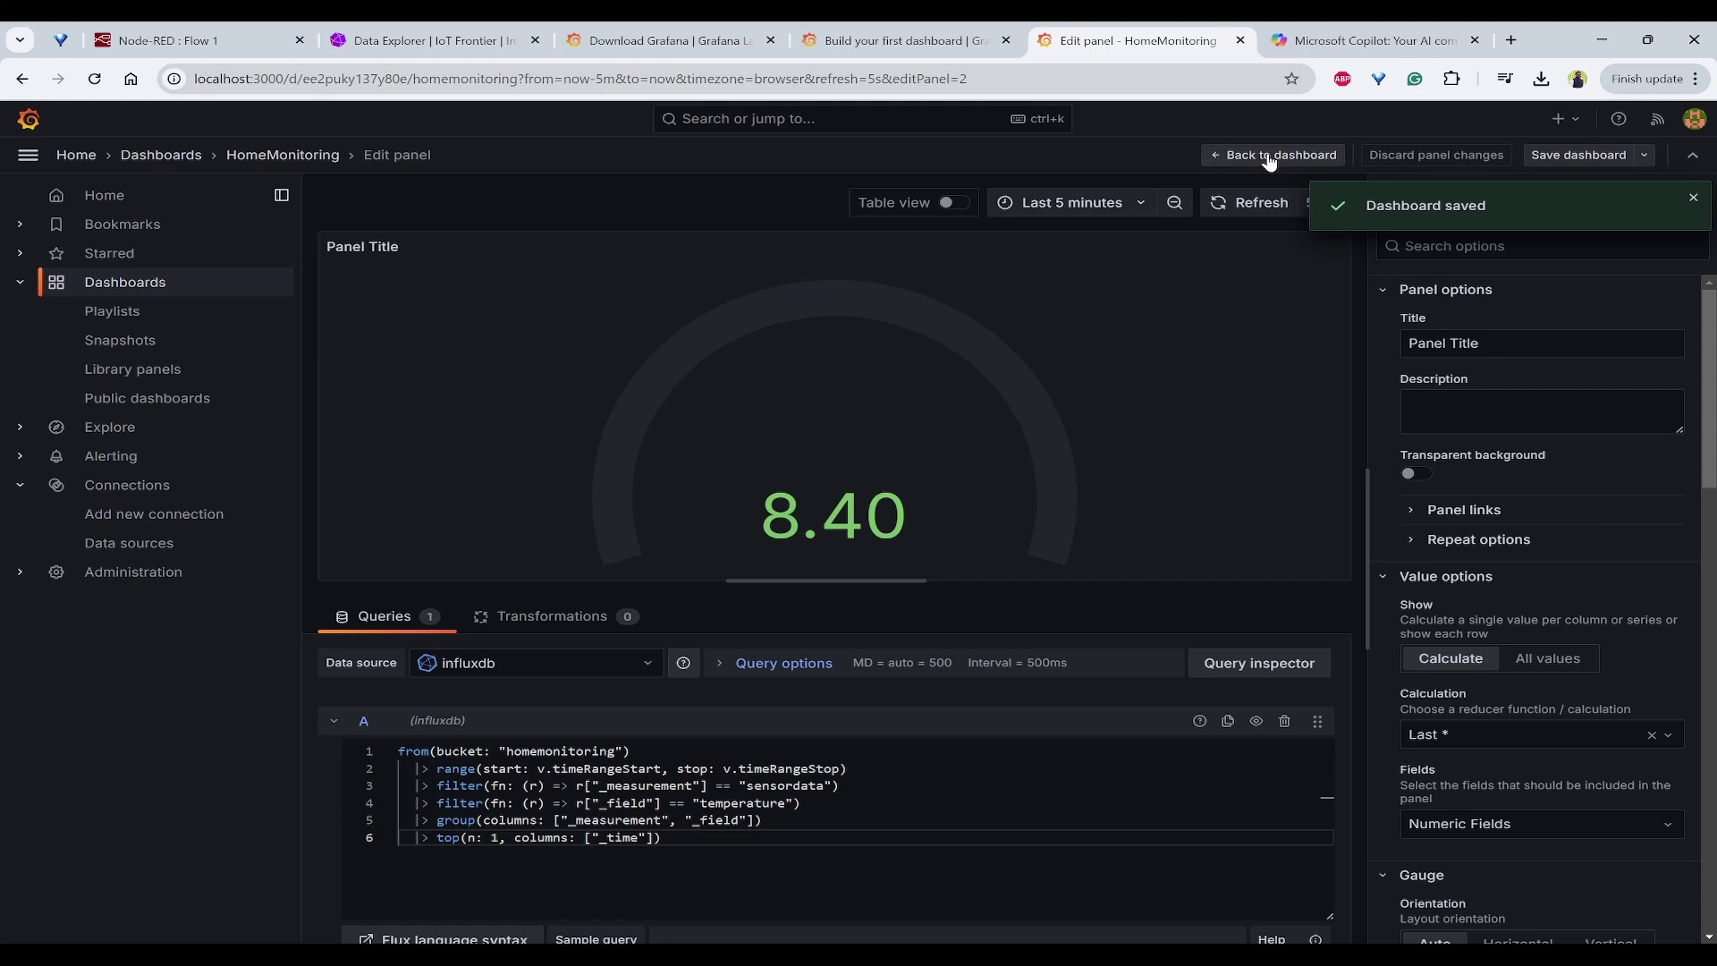
click(1269, 157)
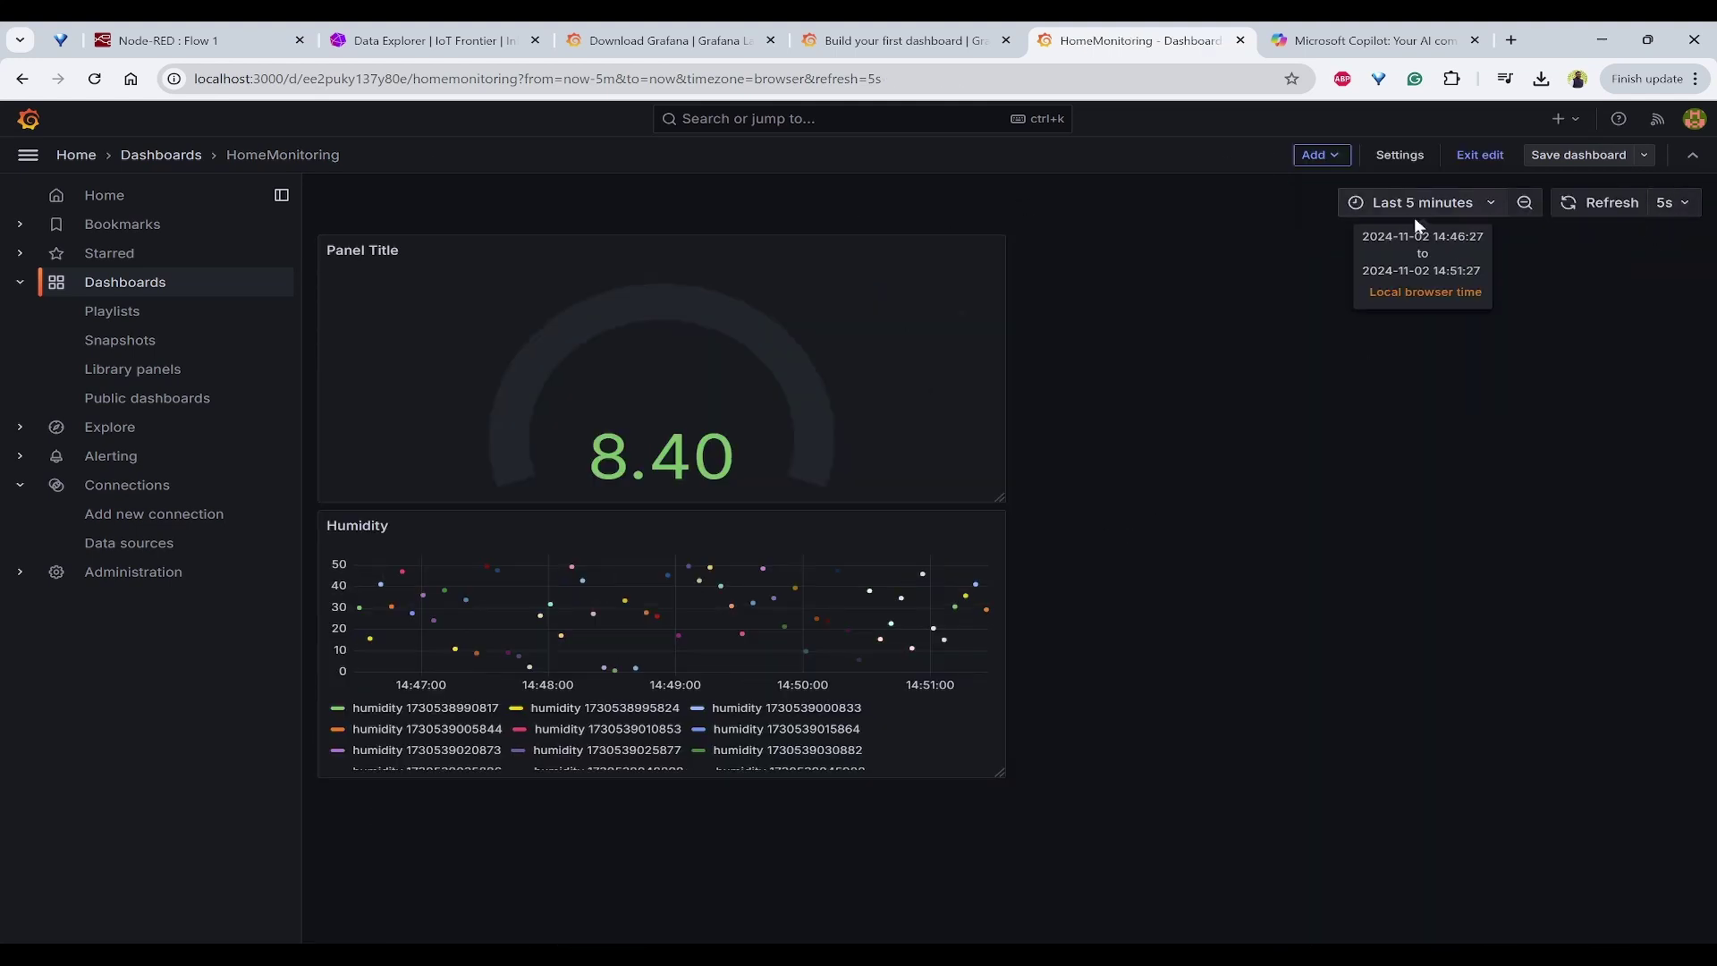
click(1421, 205)
click(1609, 204)
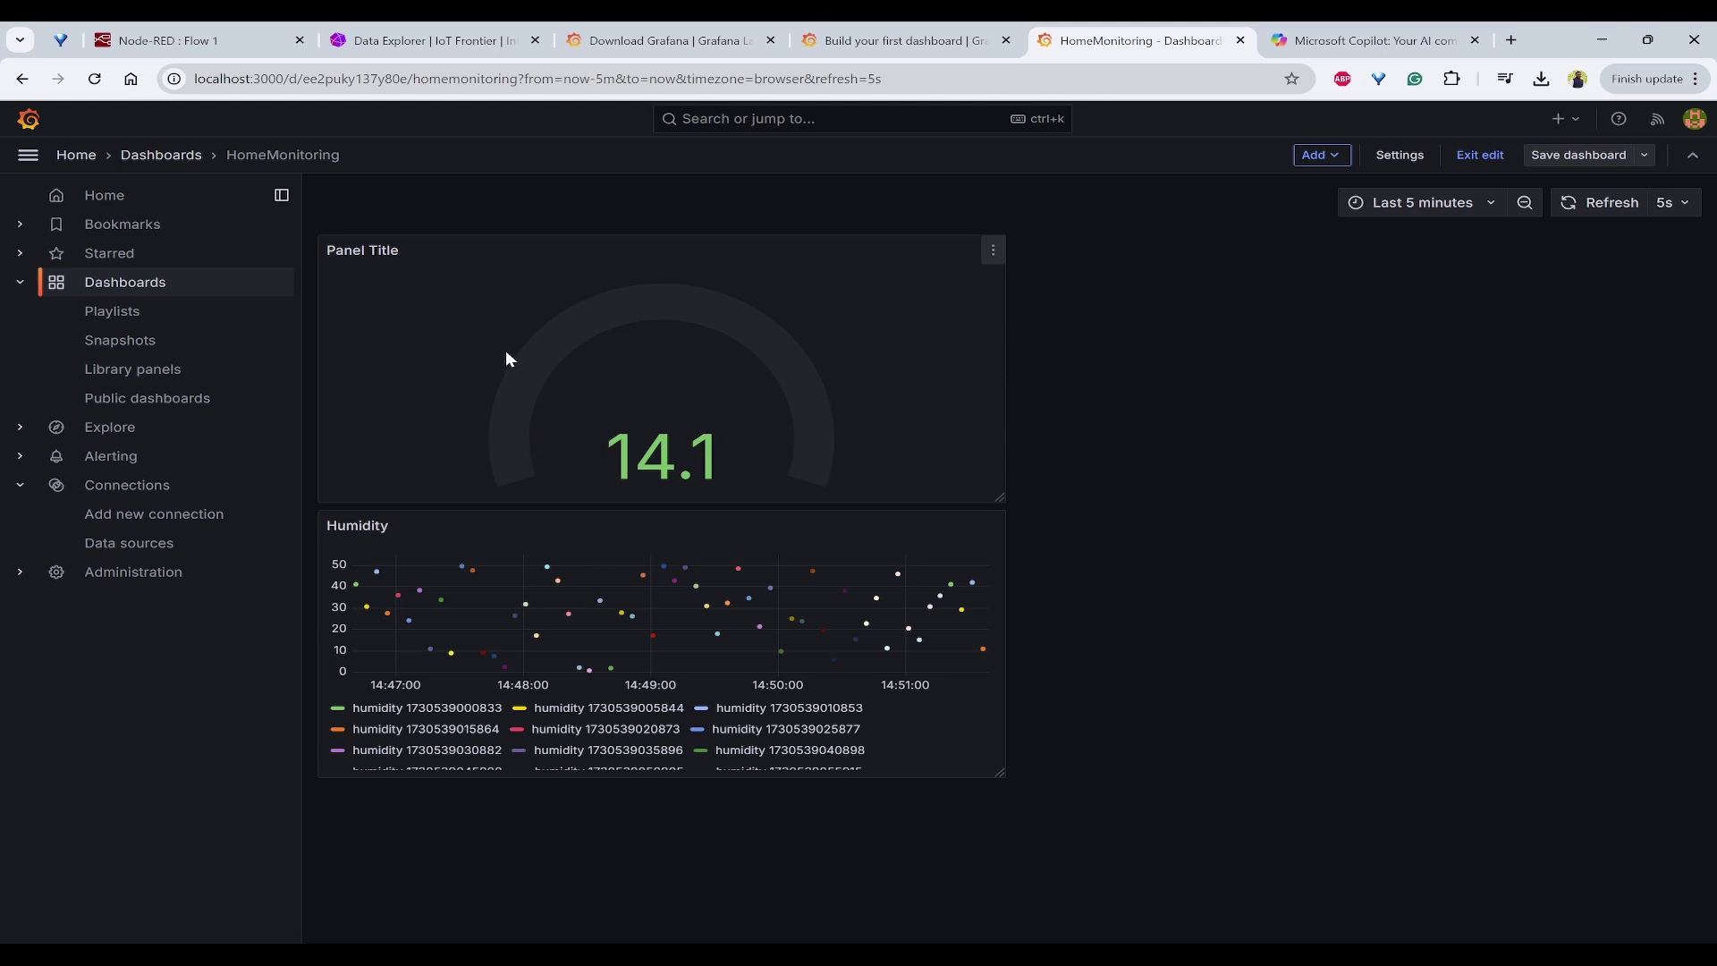
Step: Edit the temperature gauge panel and set its standard Min to 0 and Max to 100
click(993, 250)
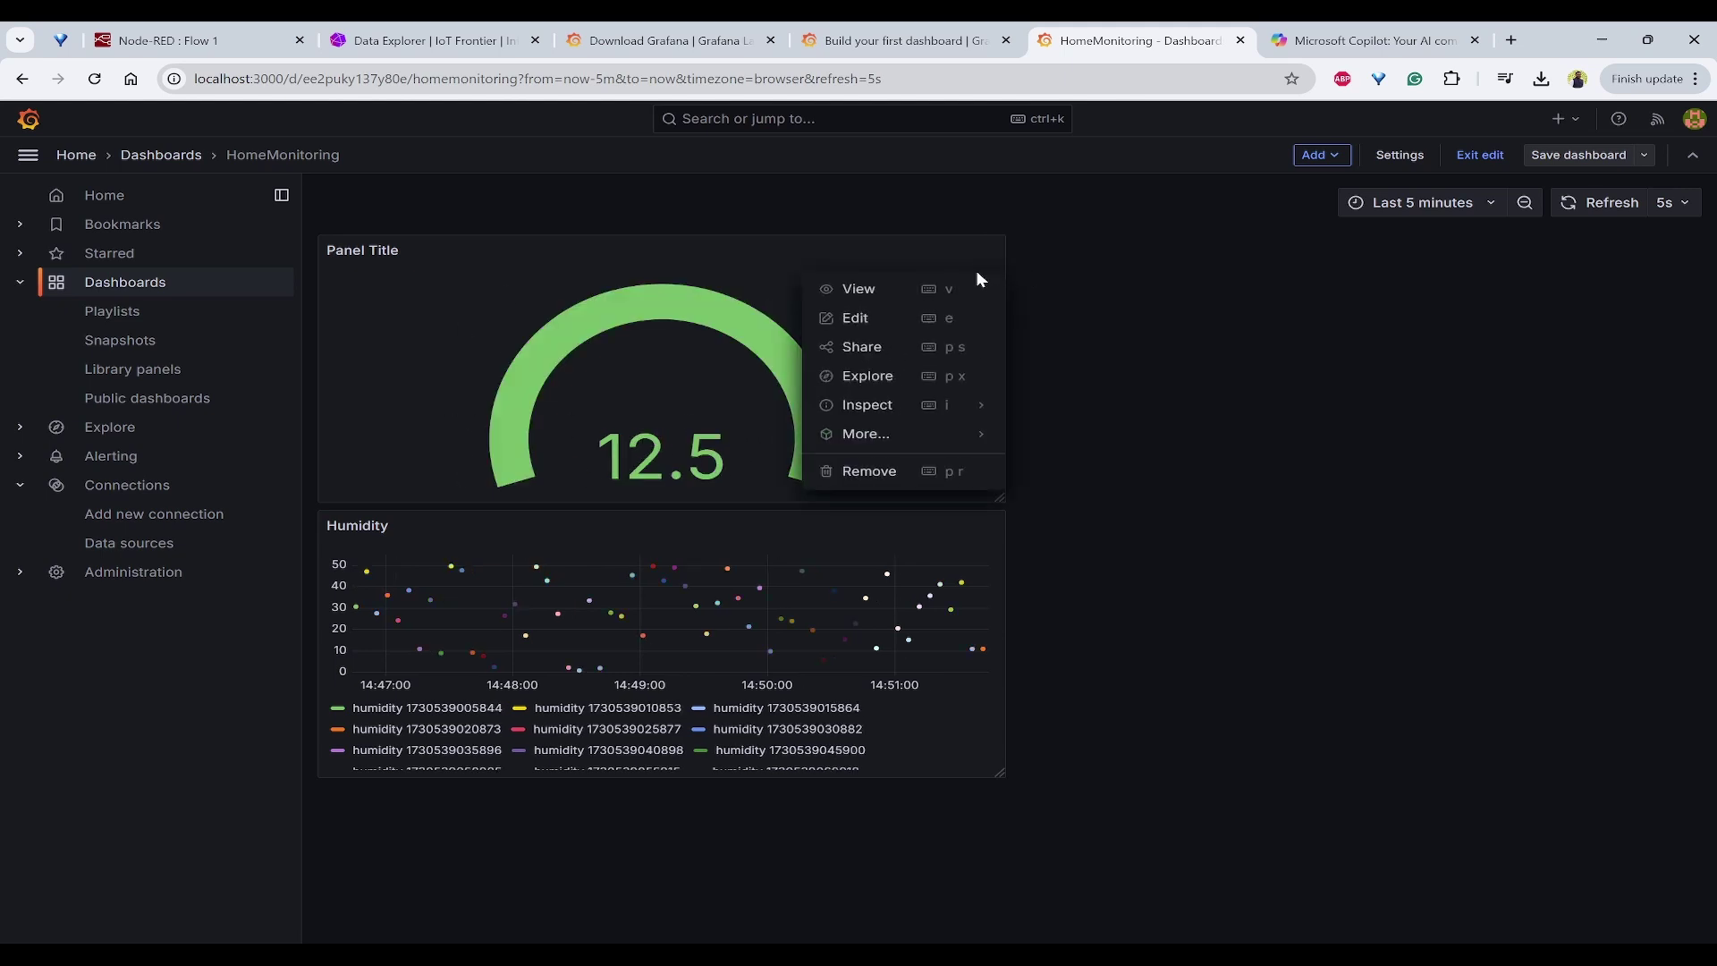
click(891, 318)
scroll(1508, 497, down, 10)
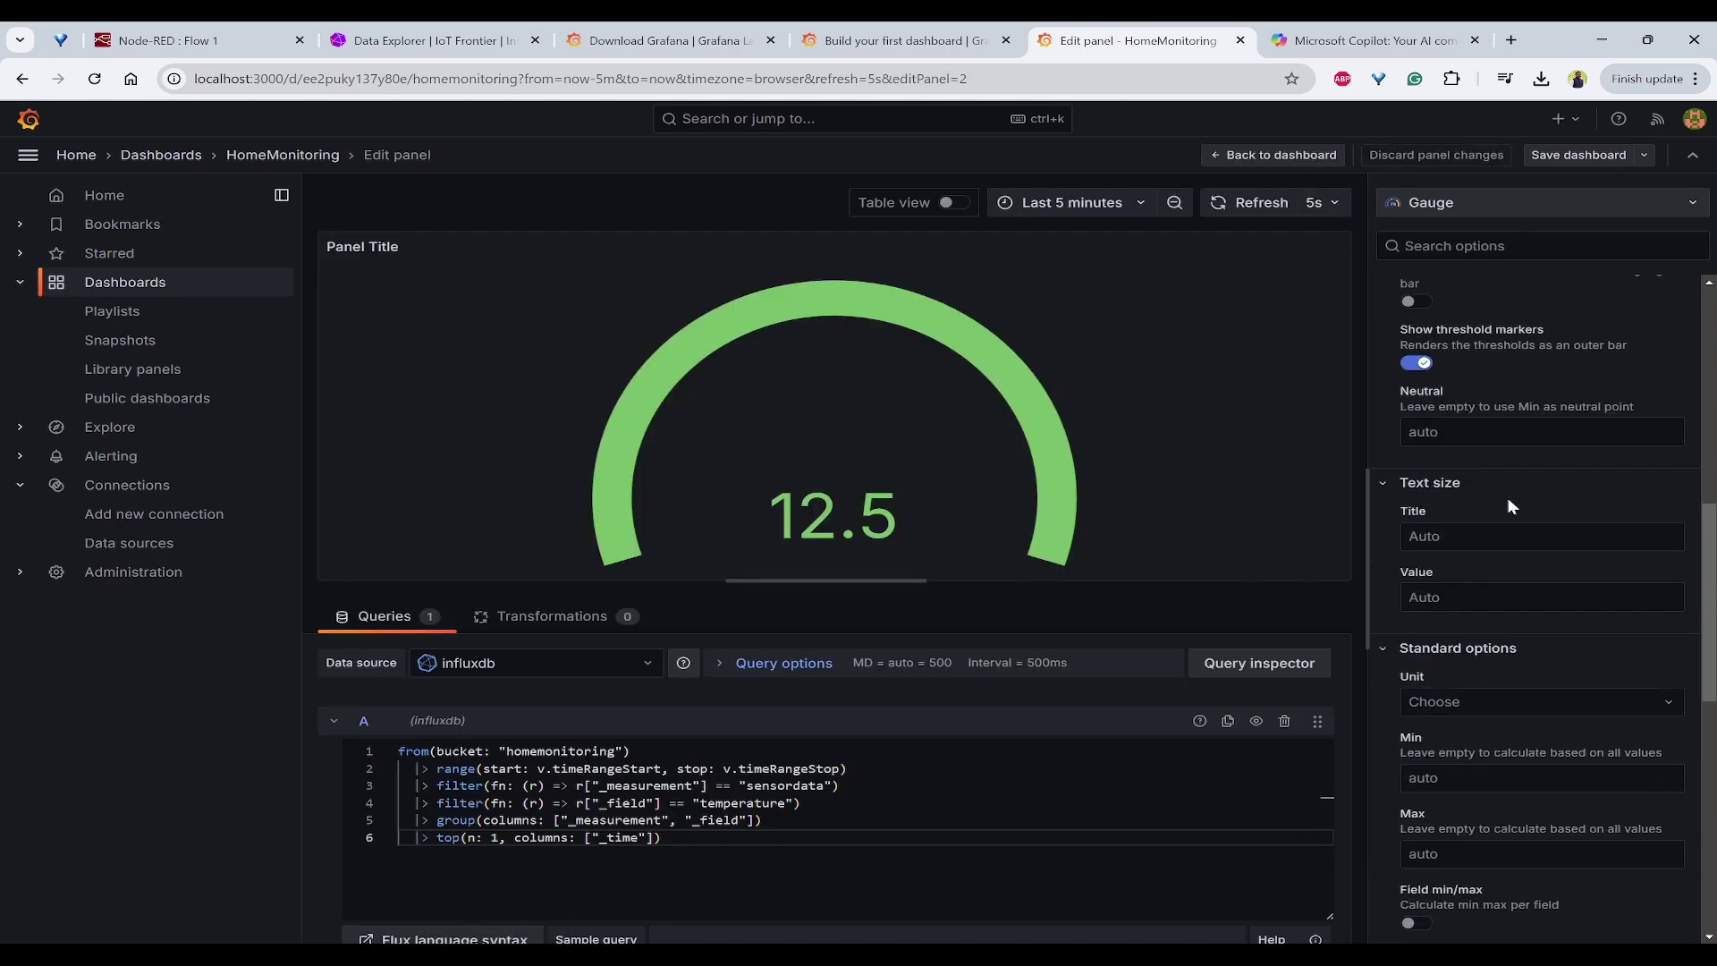
scroll(1528, 545, down, 1)
scroll(1527, 546, down, 4)
scroll(1526, 548, up, 1)
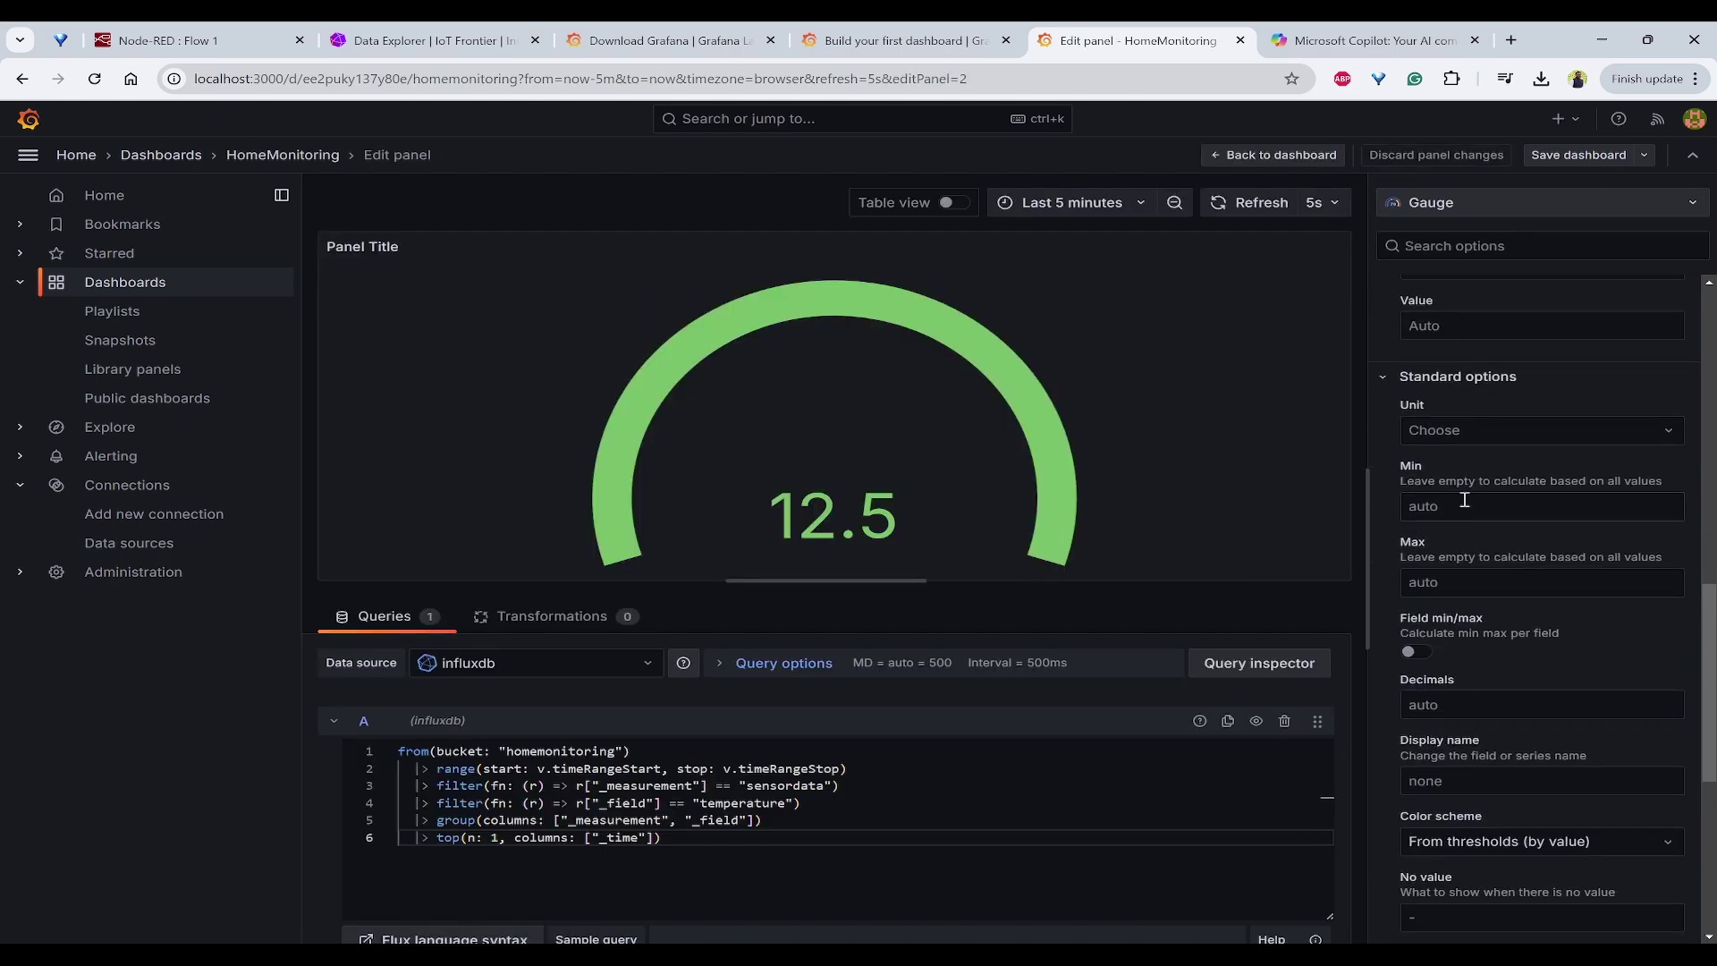
click(1463, 500)
text(0)
click(1468, 583)
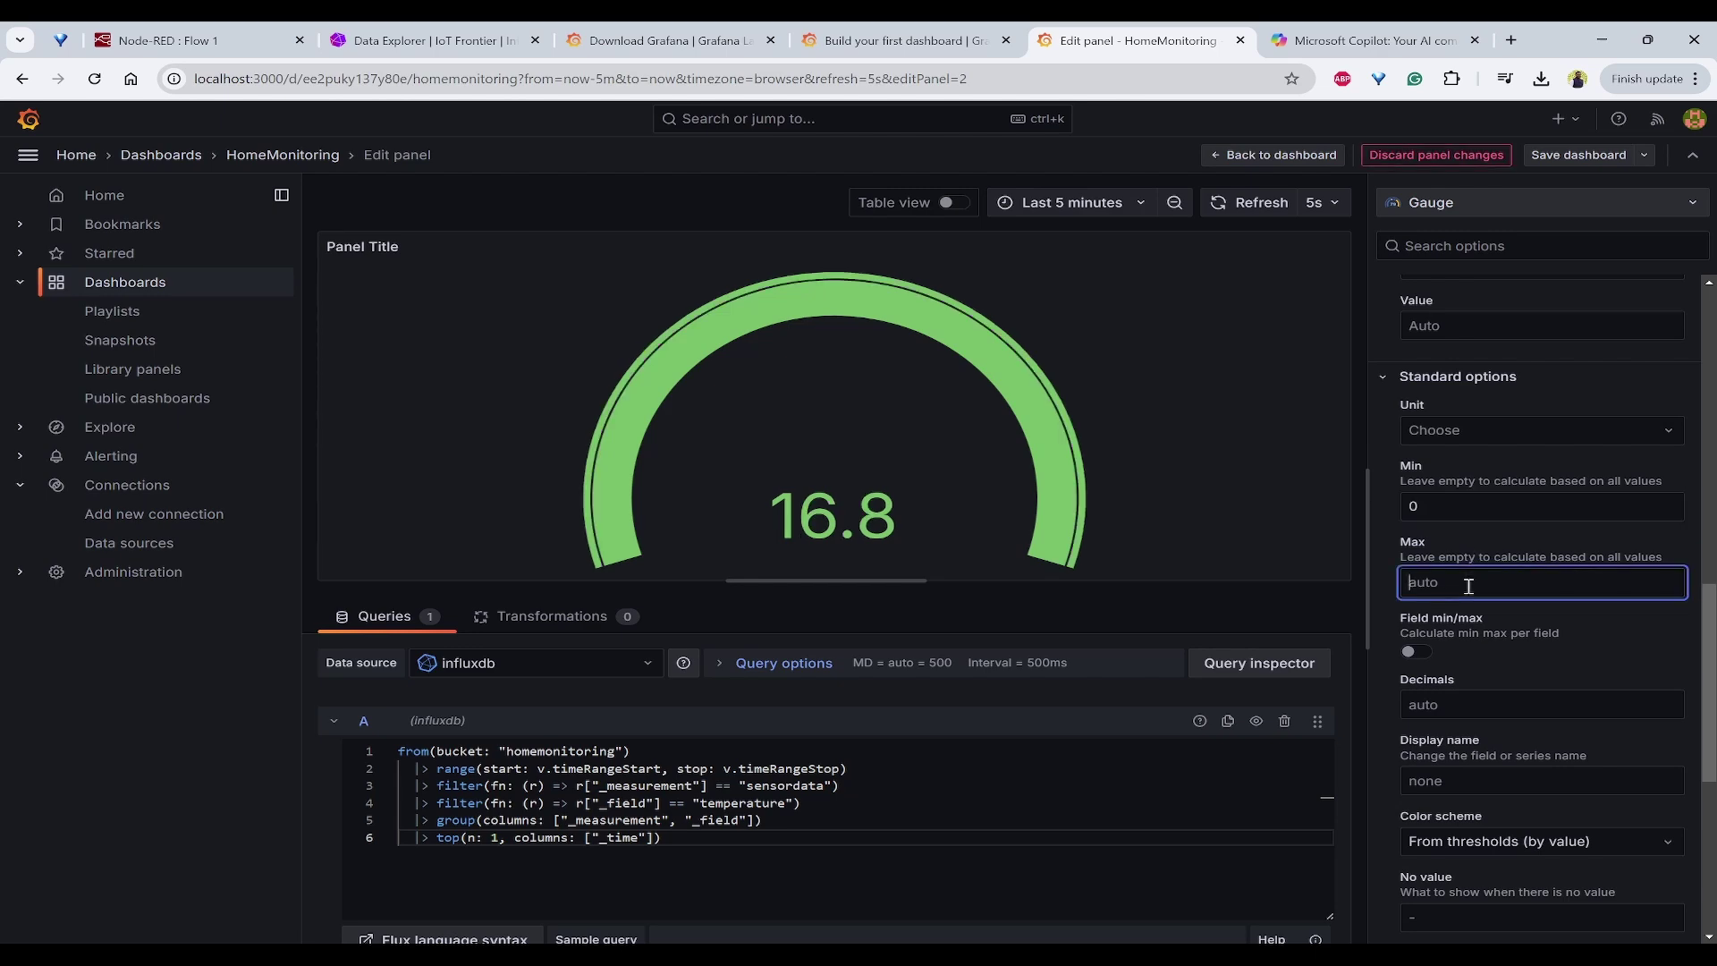
text(100)
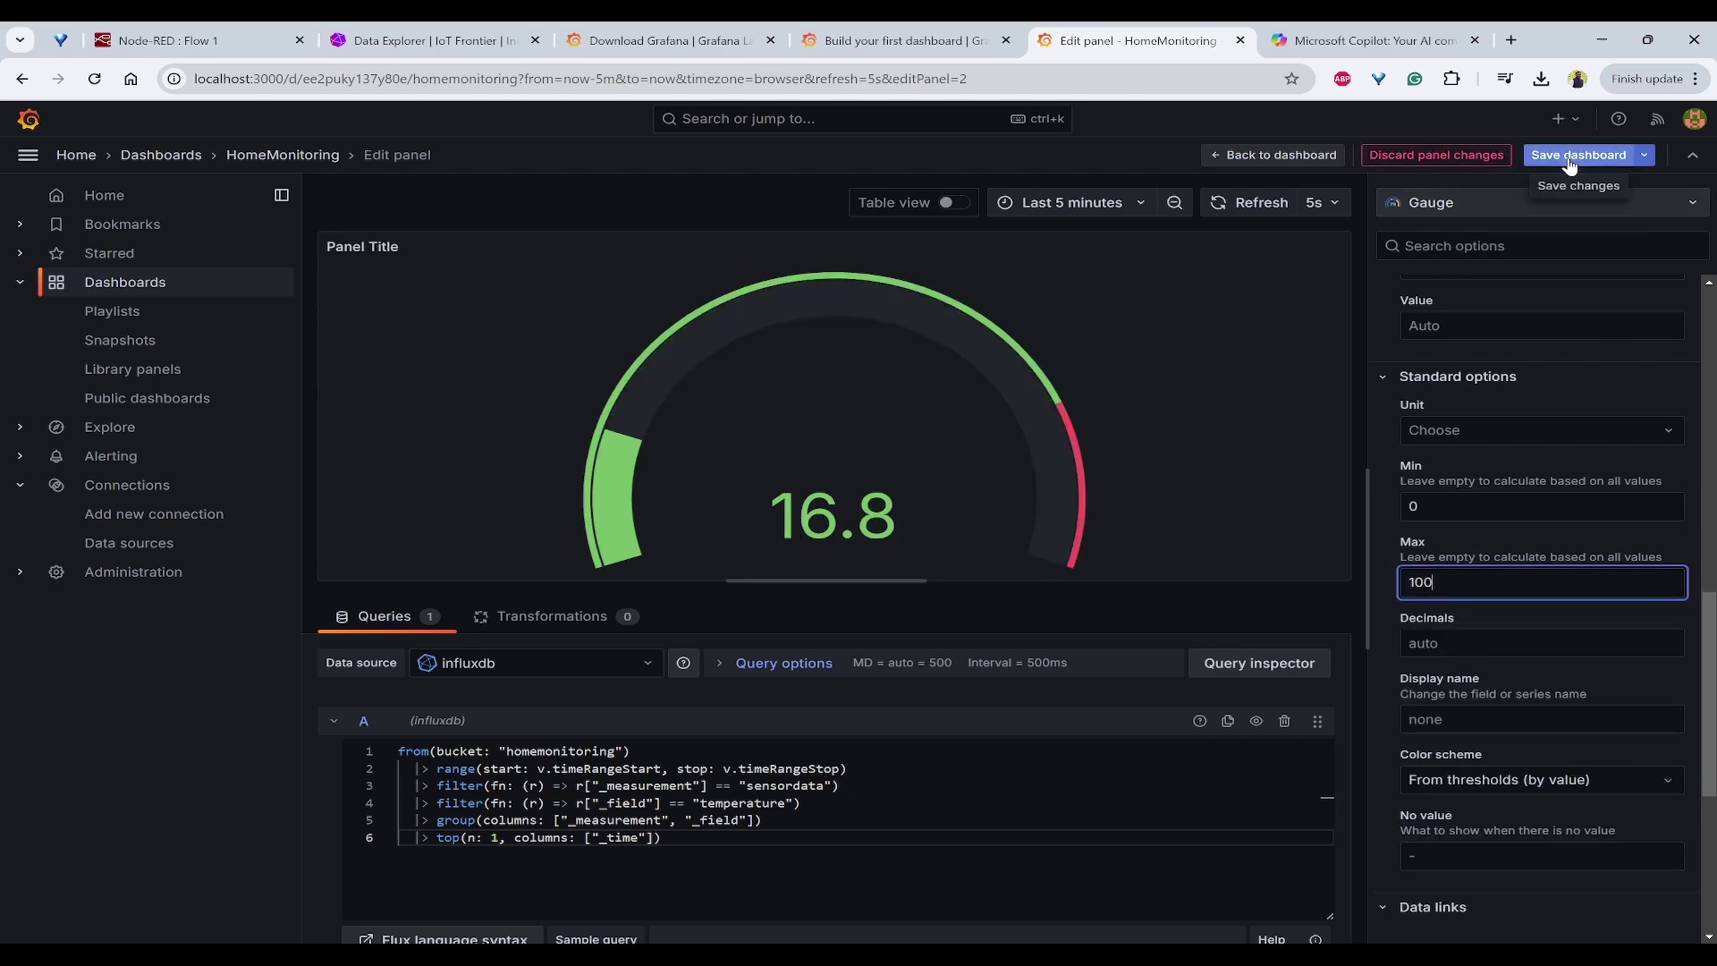
Step: Save the dashboard and go back to the dashboard view
click(1560, 156)
click(994, 476)
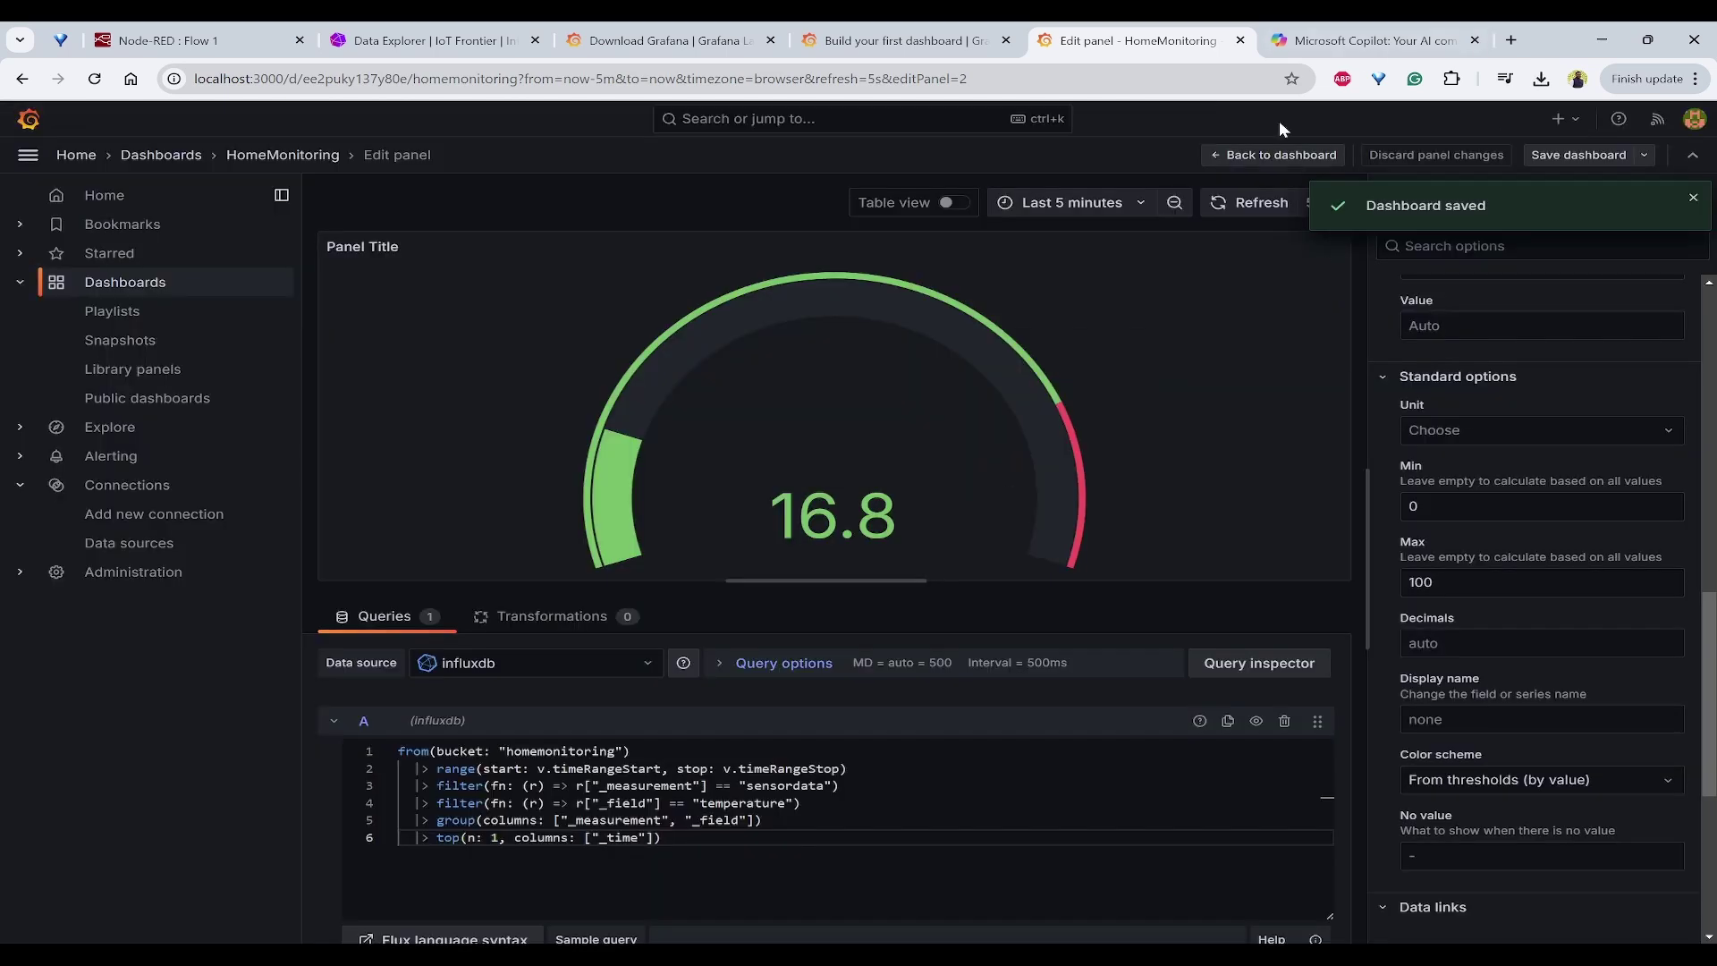
click(1257, 161)
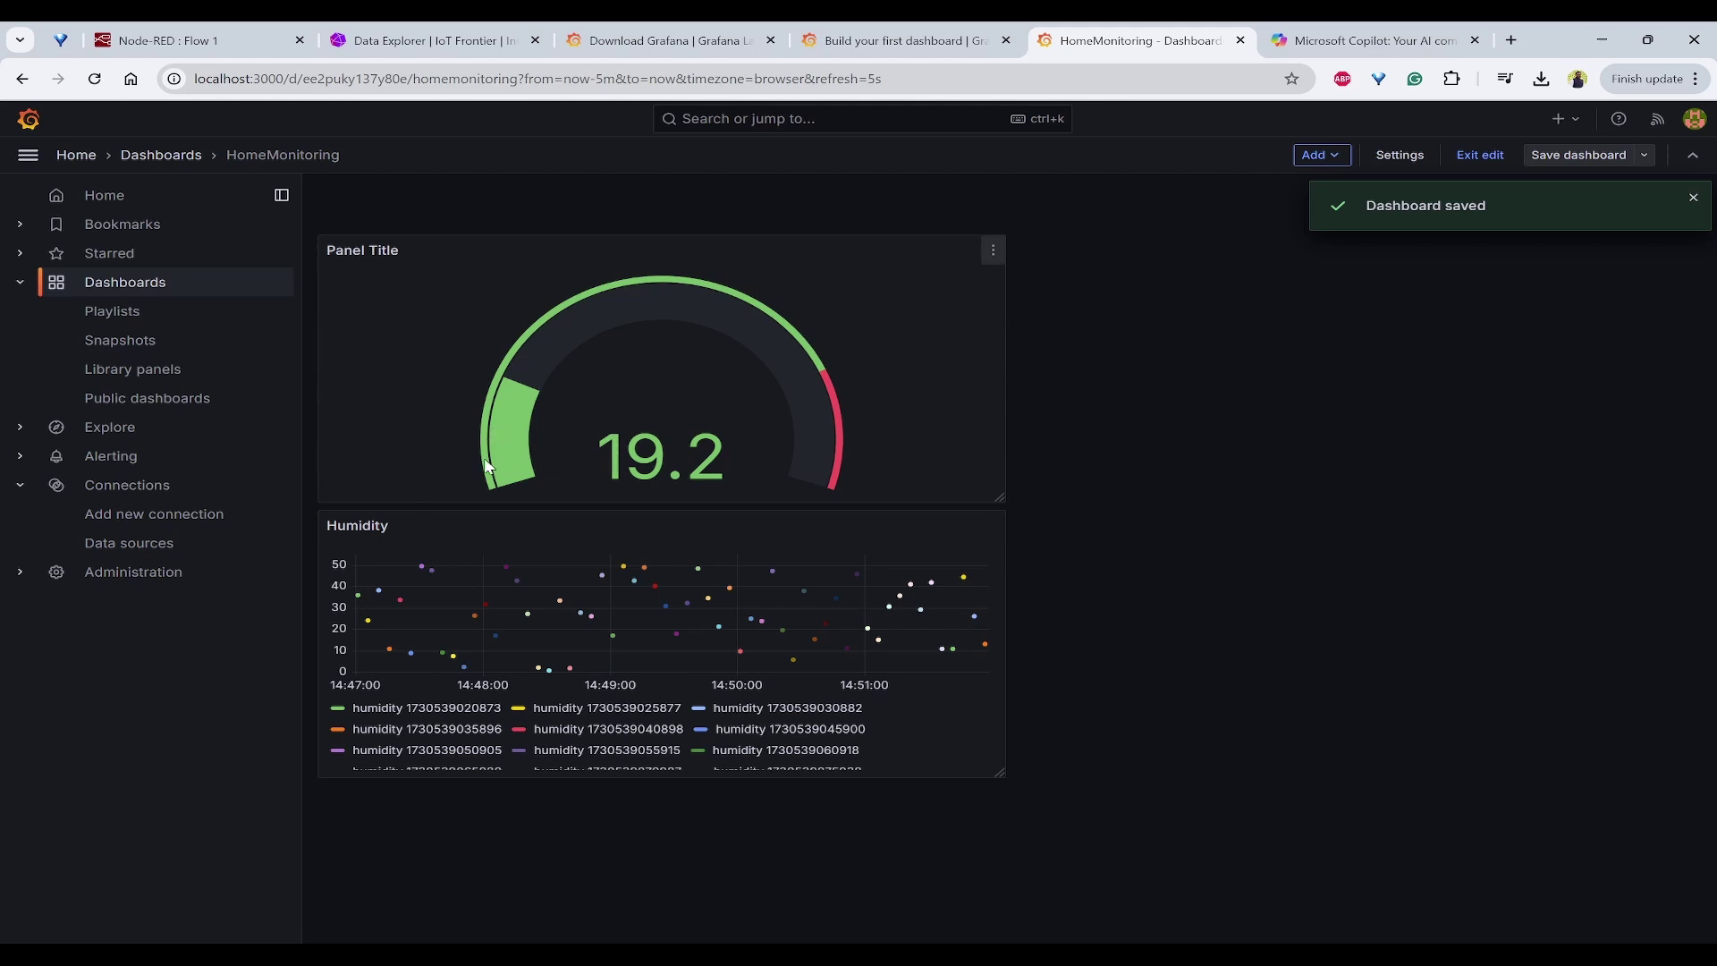